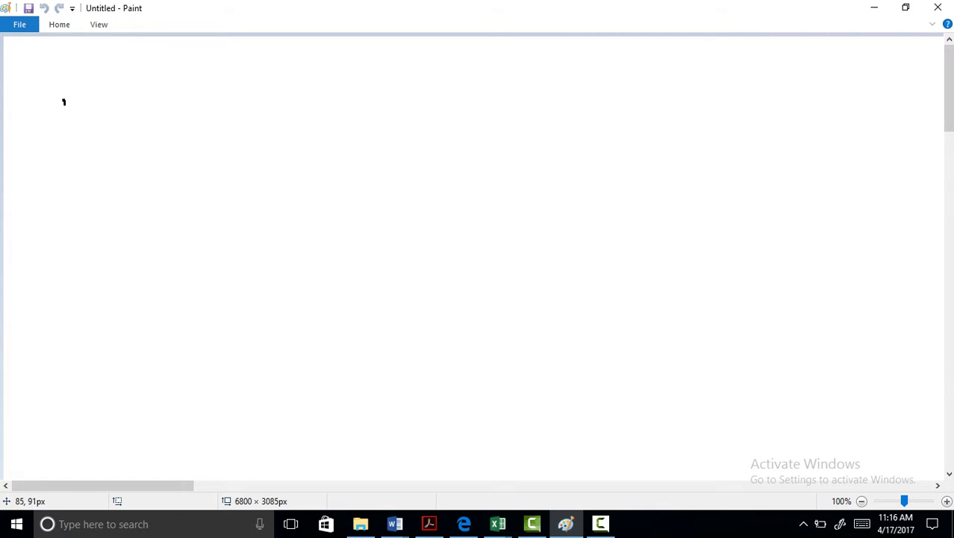
Handwrite the title line 'Modelul lui B-S pt call, put' with the Pencil.
{"action": "mouse_move", "coordinate": [65, 104]}
{"action": "left_mouse_down"}
{"action": "mouse_move", "coordinate": [65, 115]}
{"action": "mouse_move", "coordinate": [86, 94]}
{"action": "mouse_move", "coordinate": [87, 115]}
{"action": "left_mouse_up"}
{"action": "left_click", "coordinate": [95, 110]}
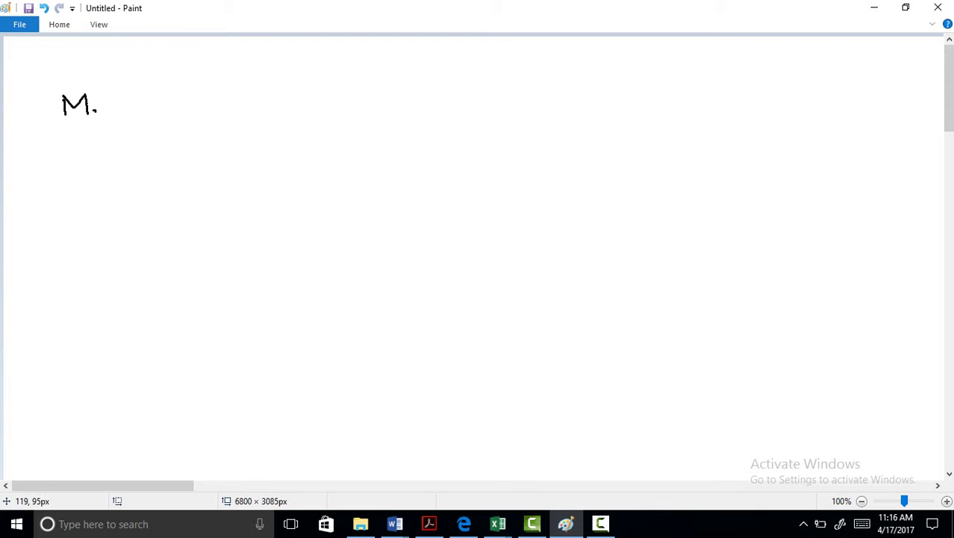
{"action": "mouse_move", "coordinate": [106, 110]}
{"action": "left_mouse_down"}
{"action": "mouse_move", "coordinate": [196, 104]}
{"action": "mouse_move", "coordinate": [208, 114]}
{"action": "left_mouse_up"}
{"action": "mouse_move", "coordinate": [221, 82]}
{"action": "left_mouse_down"}
{"action": "mouse_move", "coordinate": [245, 109]}
{"action": "mouse_move", "coordinate": [325, 98]}
{"action": "left_mouse_up"}
{"action": "left_click", "coordinate": [283, 90]}
{"action": "mouse_move", "coordinate": [344, 88]}
{"action": "left_mouse_down"}
{"action": "mouse_move", "coordinate": [333, 106]}
{"action": "mouse_move", "coordinate": [386, 103]}
{"action": "left_mouse_up"}
{"action": "mouse_move", "coordinate": [413, 96]}
{"action": "left_mouse_down"}
{"action": "mouse_move", "coordinate": [417, 104]}
{"action": "mouse_move", "coordinate": [433, 84]}
{"action": "mouse_move", "coordinate": [453, 81]}
{"action": "left_mouse_up"}
{"action": "mouse_move", "coordinate": [469, 100]}
{"action": "left_mouse_down"}
{"action": "mouse_move", "coordinate": [512, 91]}
{"action": "mouse_move", "coordinate": [517, 101]}
{"action": "left_mouse_up"}
{"action": "left_click_drag", "start_coordinate": [508, 91], "coordinate": [542, 86]}
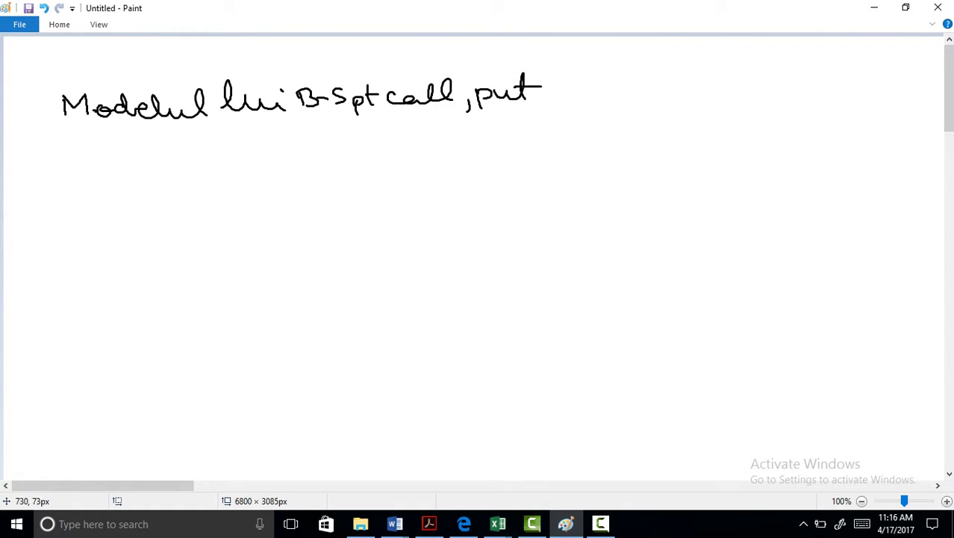
Draw a down arrow and write 'Indicatorii de senzitivitate' below it.
{"action": "mouse_move", "coordinate": [211, 122]}
{"action": "left_mouse_down"}
{"action": "mouse_move", "coordinate": [216, 156]}
{"action": "mouse_move", "coordinate": [227, 143]}
{"action": "left_mouse_up"}
{"action": "left_click", "coordinate": [204, 148]}
{"action": "mouse_move", "coordinate": [99, 165]}
{"action": "left_mouse_down"}
{"action": "mouse_move", "coordinate": [111, 160]}
{"action": "mouse_move", "coordinate": [124, 185]}
{"action": "mouse_move", "coordinate": [188, 190]}
{"action": "left_mouse_up"}
{"action": "mouse_move", "coordinate": [182, 179]}
{"action": "left_mouse_down"}
{"action": "mouse_move", "coordinate": [242, 184]}
{"action": "mouse_move", "coordinate": [244, 158]}
{"action": "mouse_move", "coordinate": [274, 179]}
{"action": "mouse_move", "coordinate": [364, 169]}
{"action": "mouse_move", "coordinate": [377, 190]}
{"action": "mouse_move", "coordinate": [385, 169]}
{"action": "mouse_move", "coordinate": [393, 177]}
{"action": "left_mouse_up"}
{"action": "left_click_drag", "start_coordinate": [390, 170], "coordinate": [408, 157]}
{"action": "mouse_move", "coordinate": [407, 170]}
{"action": "left_mouse_down"}
{"action": "mouse_move", "coordinate": [439, 166]}
{"action": "mouse_move", "coordinate": [447, 175]}
{"action": "left_mouse_up"}
{"action": "left_click_drag", "start_coordinate": [440, 166], "coordinate": [464, 173]}
{"action": "mouse_move", "coordinate": [473, 148]}
{"action": "left_mouse_down"}
{"action": "mouse_move", "coordinate": [475, 174]}
{"action": "mouse_move", "coordinate": [478, 161]}
{"action": "left_mouse_up"}
{"action": "left_click_drag", "start_coordinate": [478, 169], "coordinate": [490, 171]}
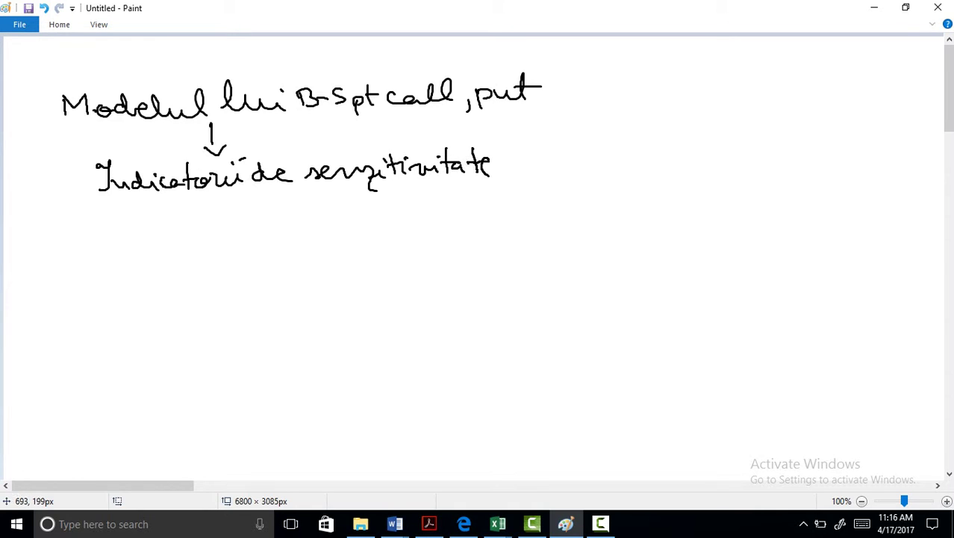
Draw a second down arrow and write 'Modelul Merton pt riscul de credit'.
{"action": "mouse_move", "coordinate": [214, 199]}
{"action": "left_mouse_down"}
{"action": "mouse_move", "coordinate": [212, 238]}
{"action": "mouse_move", "coordinate": [215, 221]}
{"action": "left_mouse_up"}
{"action": "mouse_move", "coordinate": [97, 287]}
{"action": "left_mouse_down"}
{"action": "mouse_move", "coordinate": [118, 262]}
{"action": "mouse_move", "coordinate": [139, 278]}
{"action": "mouse_move", "coordinate": [154, 263]}
{"action": "mouse_move", "coordinate": [173, 278]}
{"action": "left_mouse_up"}
{"action": "mouse_move", "coordinate": [180, 258]}
{"action": "left_mouse_down"}
{"action": "mouse_move", "coordinate": [187, 278]}
{"action": "mouse_move", "coordinate": [224, 276]}
{"action": "mouse_move", "coordinate": [245, 242]}
{"action": "mouse_move", "coordinate": [260, 267]}
{"action": "left_mouse_up"}
{"action": "left_click_drag", "start_coordinate": [258, 261], "coordinate": [361, 276]}
{"action": "left_click_drag", "start_coordinate": [373, 239], "coordinate": [376, 266]}
{"action": "mouse_move", "coordinate": [369, 252]}
{"action": "left_mouse_down"}
{"action": "mouse_move", "coordinate": [427, 248]}
{"action": "mouse_move", "coordinate": [438, 262]}
{"action": "mouse_move", "coordinate": [467, 260]}
{"action": "mouse_move", "coordinate": [508, 230]}
{"action": "left_mouse_up"}
{"action": "mouse_move", "coordinate": [529, 242]}
{"action": "left_mouse_down"}
{"action": "mouse_move", "coordinate": [531, 256]}
{"action": "mouse_move", "coordinate": [602, 236]}
{"action": "mouse_move", "coordinate": [617, 244]}
{"action": "left_mouse_up"}
{"action": "mouse_move", "coordinate": [621, 244]}
{"action": "left_mouse_down"}
{"action": "mouse_move", "coordinate": [624, 221]}
{"action": "mouse_move", "coordinate": [658, 243]}
{"action": "left_mouse_up"}
{"action": "left_click_drag", "start_coordinate": [644, 230], "coordinate": [663, 224]}
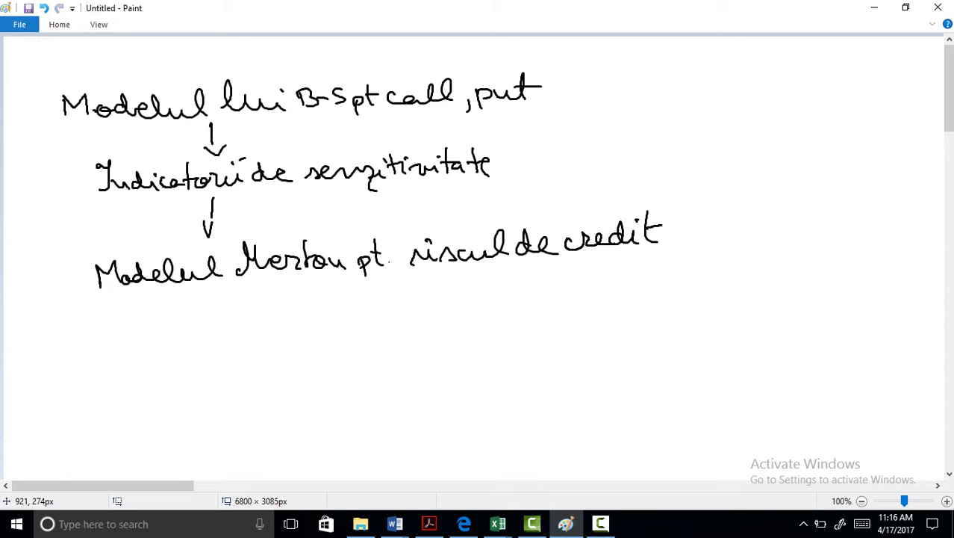
Draw a third down arrow and begin the last line with 'Ev. instr. fin.'.
{"action": "left_click_drag", "start_coordinate": [209, 281], "coordinate": [220, 314]}
{"action": "mouse_move", "coordinate": [143, 345]}
{"action": "left_mouse_down"}
{"action": "mouse_move", "coordinate": [143, 366]}
{"action": "mouse_move", "coordinate": [153, 345]}
{"action": "mouse_move", "coordinate": [154, 368]}
{"action": "mouse_move", "coordinate": [236, 360]}
{"action": "mouse_move", "coordinate": [257, 348]}
{"action": "mouse_move", "coordinate": [261, 356]}
{"action": "left_mouse_up"}
{"action": "left_click", "coordinate": [185, 366]}
{"action": "left_click_drag", "start_coordinate": [254, 347], "coordinate": [290, 347]}
{"action": "mouse_move", "coordinate": [294, 351]}
{"action": "left_mouse_down"}
{"action": "mouse_move", "coordinate": [324, 360]}
{"action": "mouse_move", "coordinate": [345, 346]}
{"action": "left_mouse_up"}
{"action": "left_click_drag", "start_coordinate": [351, 347], "coordinate": [372, 338]}
Finish the line with 'derivative în mediul neutru la risc'.
{"action": "mouse_move", "coordinate": [404, 337]}
{"action": "left_mouse_down"}
{"action": "mouse_move", "coordinate": [394, 345]}
{"action": "mouse_move", "coordinate": [508, 334]}
{"action": "left_mouse_up"}
{"action": "mouse_move", "coordinate": [505, 322]}
{"action": "left_mouse_down"}
{"action": "mouse_move", "coordinate": [521, 321]}
{"action": "mouse_move", "coordinate": [529, 336]}
{"action": "mouse_move", "coordinate": [575, 321]}
{"action": "mouse_move", "coordinate": [602, 326]}
{"action": "left_mouse_up"}
{"action": "left_click", "coordinate": [530, 318]}
{"action": "mouse_move", "coordinate": [602, 333]}
{"action": "left_mouse_down"}
{"action": "mouse_move", "coordinate": [625, 327]}
{"action": "mouse_move", "coordinate": [593, 313]}
{"action": "left_mouse_up"}
{"action": "mouse_move", "coordinate": [282, 383]}
{"action": "left_mouse_down"}
{"action": "mouse_move", "coordinate": [343, 367]}
{"action": "mouse_move", "coordinate": [378, 380]}
{"action": "left_mouse_up"}
{"action": "mouse_move", "coordinate": [378, 388]}
{"action": "left_mouse_down"}
{"action": "mouse_move", "coordinate": [384, 363]}
{"action": "mouse_move", "coordinate": [394, 389]}
{"action": "mouse_move", "coordinate": [442, 373]}
{"action": "mouse_move", "coordinate": [470, 376]}
{"action": "mouse_move", "coordinate": [469, 385]}
{"action": "left_mouse_up"}
{"action": "mouse_move", "coordinate": [460, 381]}
{"action": "left_mouse_down"}
{"action": "mouse_move", "coordinate": [557, 383]}
{"action": "mouse_move", "coordinate": [575, 366]}
{"action": "mouse_move", "coordinate": [636, 378]}
{"action": "left_mouse_up"}
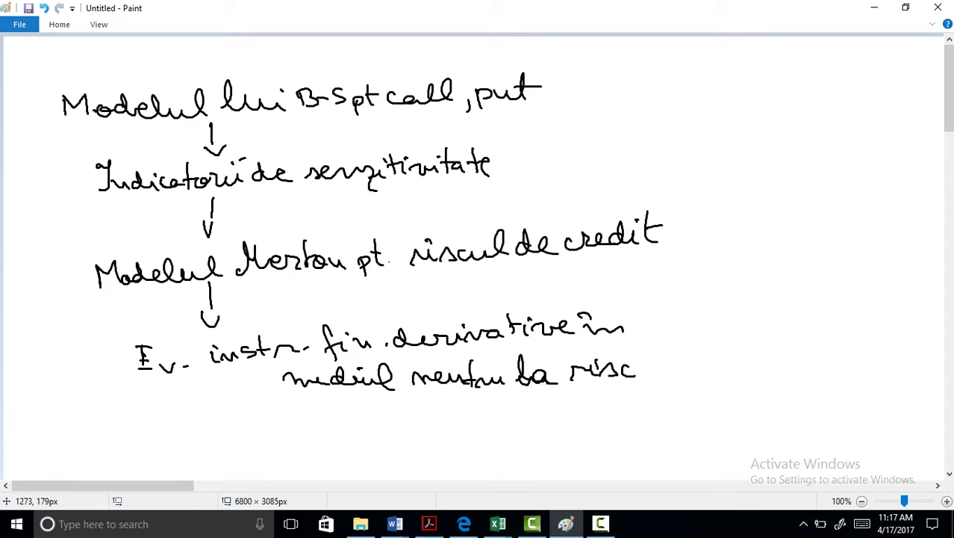
Draw a freehand border around the outline and a dividing line beneath it.
{"action": "scroll", "coordinate": [934, 120], "scroll_direction": "down", "scroll_amount": 1}
{"action": "scroll", "coordinate": [933, 119], "scroll_direction": "down", "scroll_amount": 2}
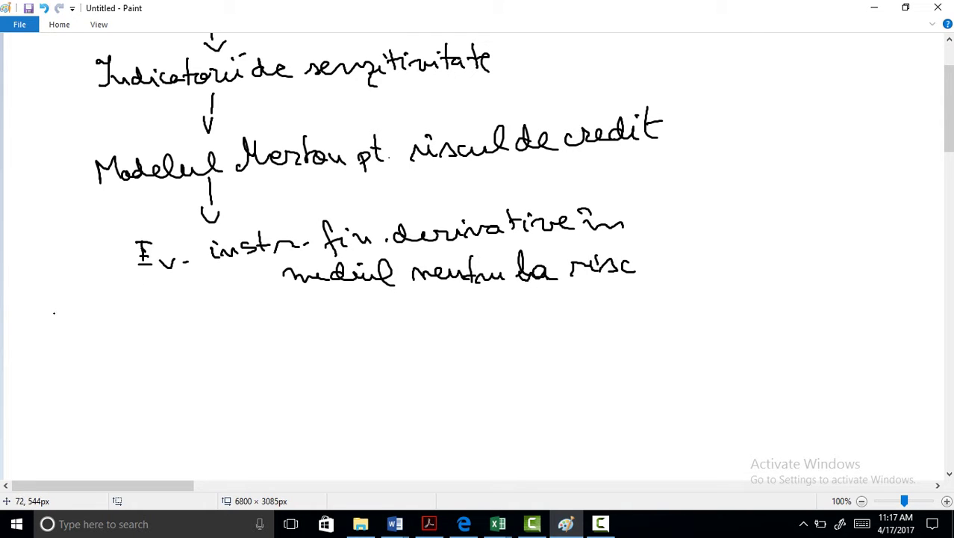
{"action": "mouse_move", "coordinate": [52, 317]}
{"action": "left_mouse_down"}
{"action": "mouse_move", "coordinate": [395, 308]}
{"action": "mouse_move", "coordinate": [689, 90]}
{"action": "mouse_move", "coordinate": [684, 34]}
{"action": "left_mouse_up"}
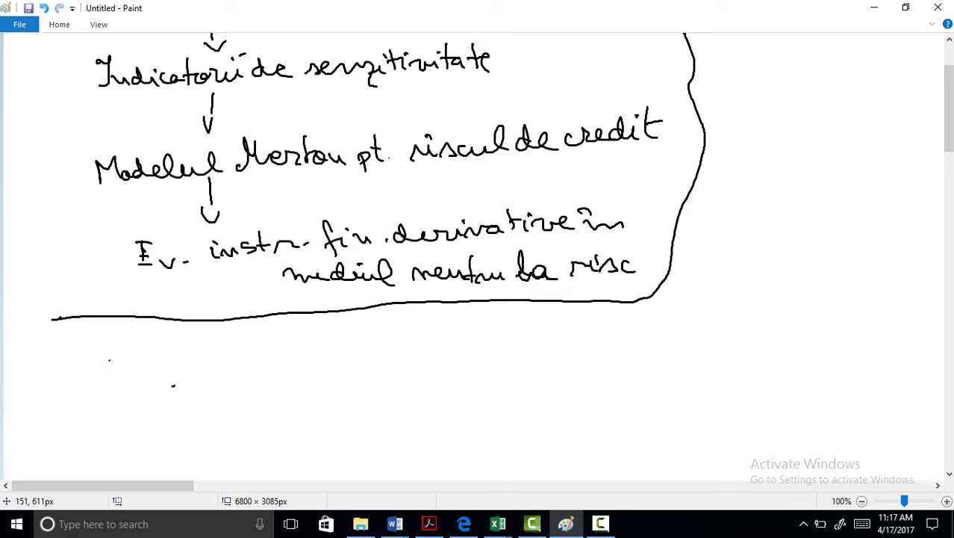
Handwrite the heading 'Modelul Heston:' below the dividing line.
{"action": "mouse_move", "coordinate": [111, 374]}
{"action": "left_mouse_down"}
{"action": "mouse_move", "coordinate": [160, 366]}
{"action": "mouse_move", "coordinate": [174, 351]}
{"action": "mouse_move", "coordinate": [197, 366]}
{"action": "mouse_move", "coordinate": [260, 363]}
{"action": "left_mouse_up"}
{"action": "mouse_move", "coordinate": [267, 335]}
{"action": "left_mouse_down"}
{"action": "mouse_move", "coordinate": [274, 362]}
{"action": "mouse_move", "coordinate": [276, 349]}
{"action": "left_mouse_up"}
{"action": "mouse_move", "coordinate": [276, 353]}
{"action": "left_mouse_down"}
{"action": "mouse_move", "coordinate": [296, 361]}
{"action": "mouse_move", "coordinate": [324, 342]}
{"action": "mouse_move", "coordinate": [319, 358]}
{"action": "mouse_move", "coordinate": [366, 348]}
{"action": "left_mouse_up"}
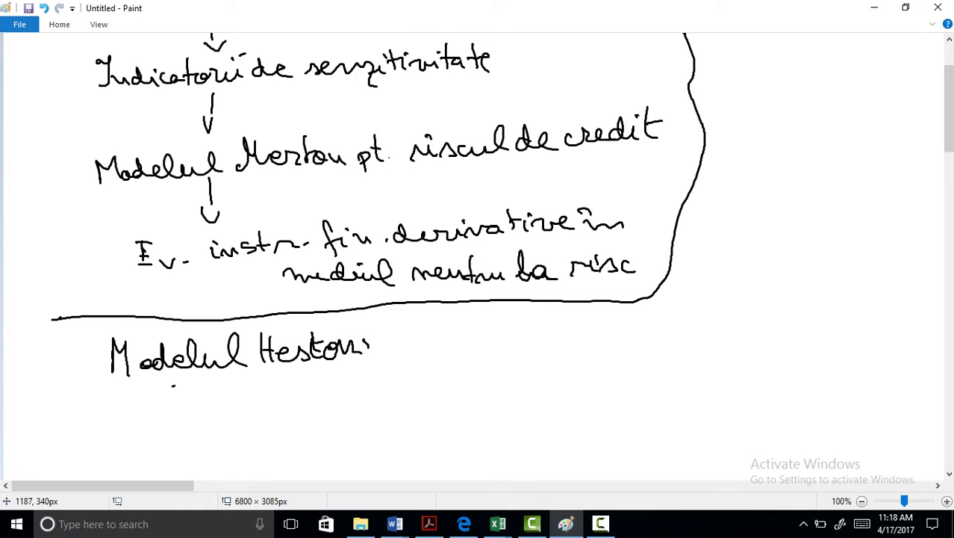
Underline the Heston heading and begin the call formula 'Ct = St · N'.
{"action": "scroll", "coordinate": [748, 238], "scroll_direction": "down", "scroll_amount": 3}
{"action": "scroll", "coordinate": [748, 238], "scroll_direction": "down", "scroll_amount": 2}
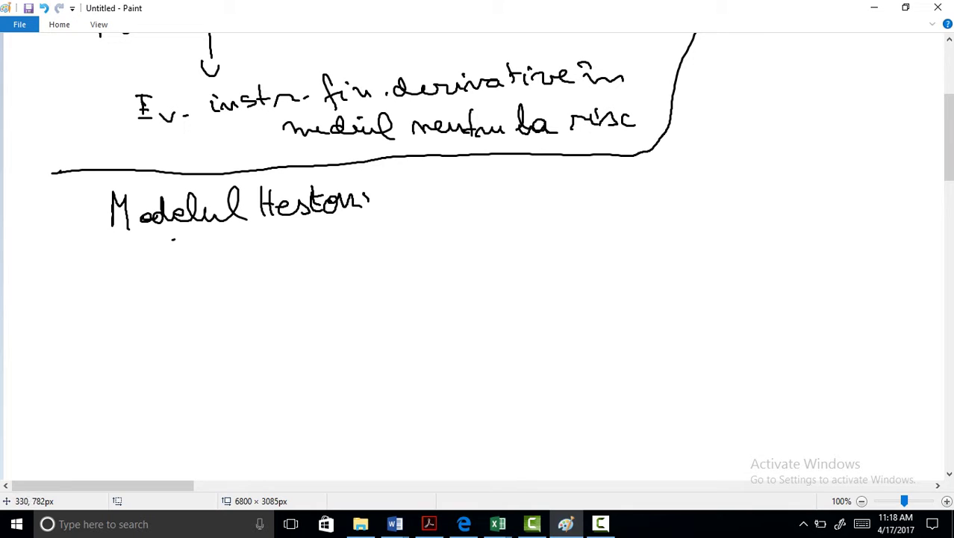
{"action": "left_click_drag", "start_coordinate": [112, 244], "coordinate": [353, 232]}
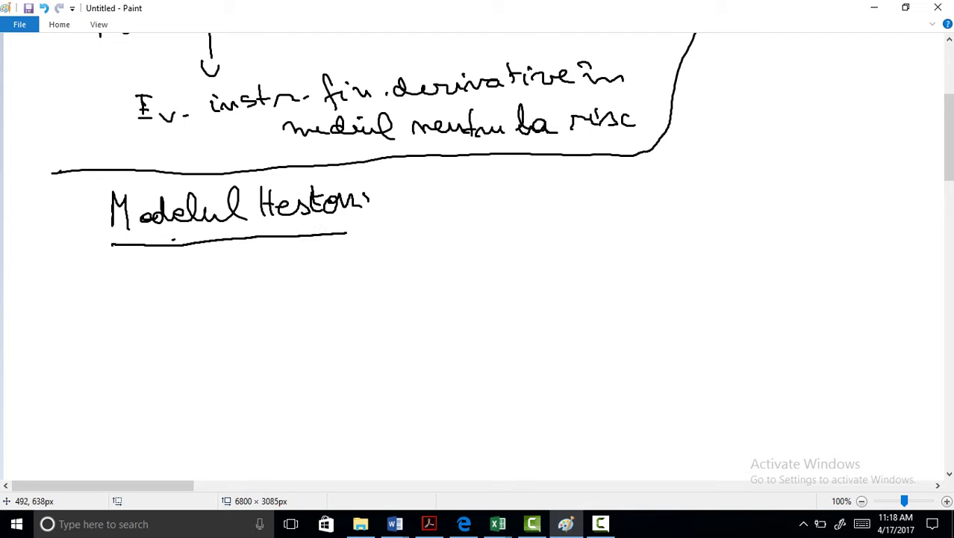
{"action": "mouse_move", "coordinate": [216, 269]}
{"action": "left_mouse_down"}
{"action": "mouse_move", "coordinate": [217, 292]}
{"action": "mouse_move", "coordinate": [245, 303]}
{"action": "mouse_move", "coordinate": [243, 290]}
{"action": "mouse_move", "coordinate": [275, 272]}
{"action": "left_mouse_up"}
{"action": "left_click_drag", "start_coordinate": [252, 281], "coordinate": [280, 278]}
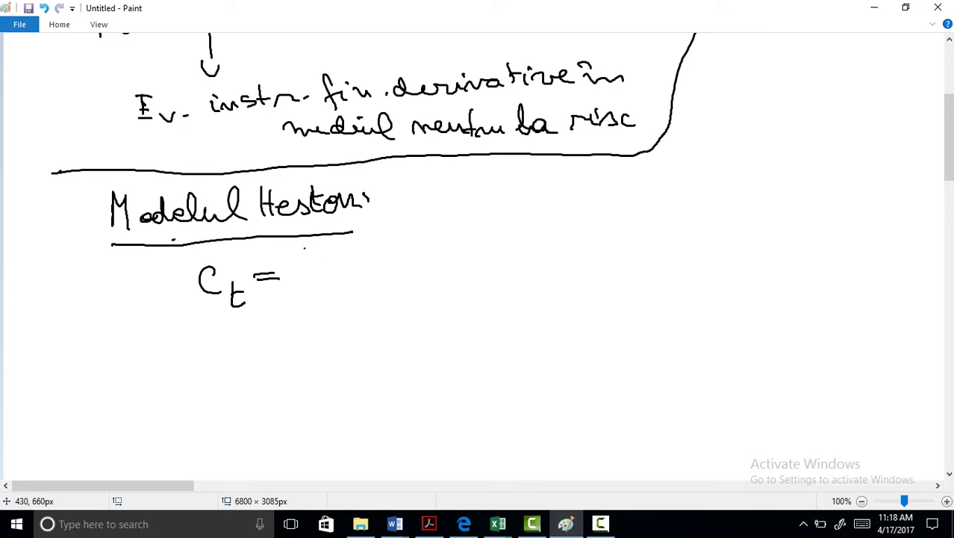
{"action": "mouse_move", "coordinate": [314, 251]}
{"action": "left_mouse_down"}
{"action": "mouse_move", "coordinate": [297, 273]}
{"action": "mouse_move", "coordinate": [336, 293]}
{"action": "mouse_move", "coordinate": [333, 279]}
{"action": "mouse_move", "coordinate": [394, 253]}
{"action": "left_mouse_up"}
{"action": "left_click", "coordinate": [352, 266]}
{"action": "mouse_move", "coordinate": [401, 247]}
{"action": "left_mouse_down"}
{"action": "mouse_move", "coordinate": [408, 240]}
{"action": "mouse_move", "coordinate": [408, 273]}
{"action": "mouse_move", "coordinate": [365, 278]}
{"action": "left_mouse_up"}
Extend the call formula with 'N(d1) − K'.
{"action": "mouse_move", "coordinate": [426, 256]}
{"action": "left_mouse_down"}
{"action": "mouse_move", "coordinate": [424, 267]}
{"action": "mouse_move", "coordinate": [433, 266]}
{"action": "left_mouse_up"}
{"action": "left_click_drag", "start_coordinate": [444, 257], "coordinate": [445, 271]}
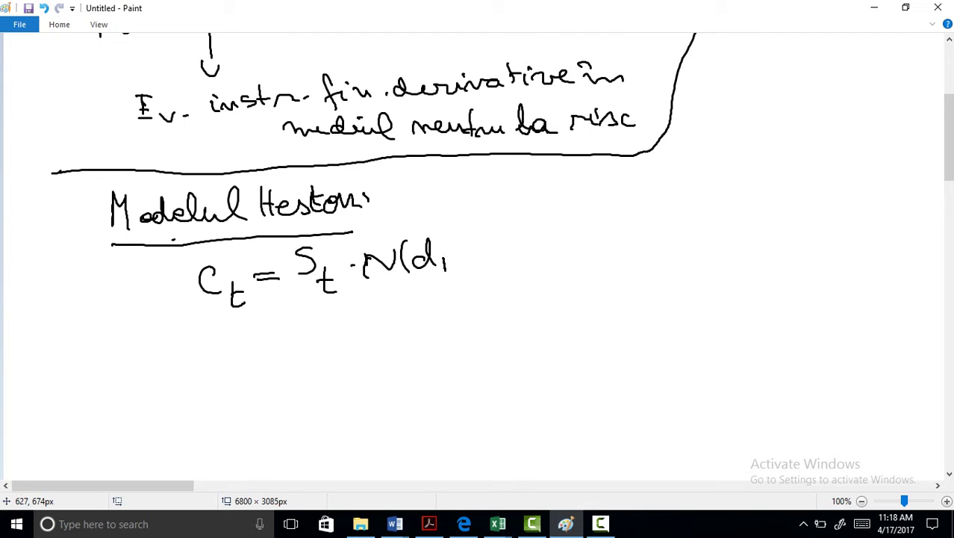
{"action": "left_click_drag", "start_coordinate": [445, 238], "coordinate": [453, 277]}
{"action": "left_click_drag", "start_coordinate": [480, 257], "coordinate": [516, 255]}
{"action": "mouse_move", "coordinate": [544, 237]}
{"action": "left_mouse_down"}
{"action": "mouse_move", "coordinate": [544, 263]}
{"action": "mouse_move", "coordinate": [560, 236]}
{"action": "mouse_move", "coordinate": [543, 251]}
{"action": "left_mouse_up"}
{"action": "left_click_drag", "start_coordinate": [545, 249], "coordinate": [568, 263]}
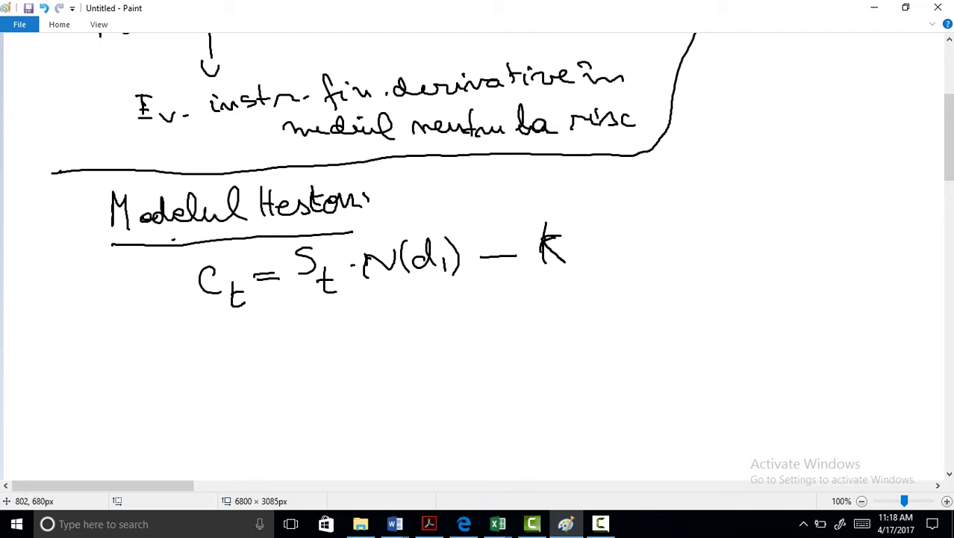
{"action": "mouse_move", "coordinate": [550, 219]}
{"action": "left_mouse_down"}
{"action": "mouse_move", "coordinate": [547, 258]}
{"action": "mouse_move", "coordinate": [586, 261]}
{"action": "mouse_move", "coordinate": [632, 217]}
{"action": "left_mouse_up"}
Finish the call formula with 'e^-r(T-t) · N(d2)'.
{"action": "mouse_move", "coordinate": [643, 206]}
{"action": "left_mouse_down"}
{"action": "mouse_move", "coordinate": [639, 227]}
{"action": "mouse_move", "coordinate": [670, 202]}
{"action": "left_mouse_up"}
{"action": "mouse_move", "coordinate": [657, 204]}
{"action": "left_mouse_down"}
{"action": "mouse_move", "coordinate": [658, 222]}
{"action": "mouse_move", "coordinate": [713, 215]}
{"action": "left_mouse_up"}
{"action": "mouse_move", "coordinate": [701, 206]}
{"action": "left_mouse_down"}
{"action": "mouse_move", "coordinate": [719, 220]}
{"action": "mouse_move", "coordinate": [774, 201]}
{"action": "mouse_move", "coordinate": [778, 215]}
{"action": "left_mouse_up"}
{"action": "left_click", "coordinate": [729, 219]}
{"action": "mouse_move", "coordinate": [797, 209]}
{"action": "left_mouse_down"}
{"action": "mouse_move", "coordinate": [792, 218]}
{"action": "mouse_move", "coordinate": [800, 218]}
{"action": "left_mouse_up"}
{"action": "left_click_drag", "start_coordinate": [815, 210], "coordinate": [834, 228]}
{"action": "left_click_drag", "start_coordinate": [840, 189], "coordinate": [832, 242]}
Start the put formula 'Pt = Ke^-r(T-t) N(-d' below the call.
{"action": "mouse_move", "coordinate": [204, 336]}
{"action": "left_mouse_down"}
{"action": "mouse_move", "coordinate": [205, 358]}
{"action": "mouse_move", "coordinate": [208, 342]}
{"action": "mouse_move", "coordinate": [227, 359]}
{"action": "left_mouse_up"}
{"action": "left_click_drag", "start_coordinate": [220, 350], "coordinate": [237, 348]}
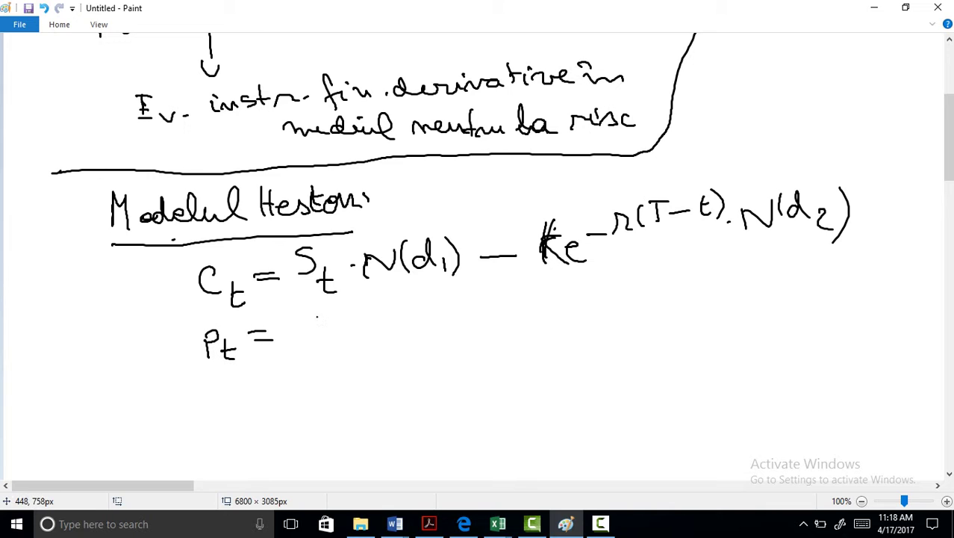
{"action": "mouse_move", "coordinate": [306, 316]}
{"action": "left_mouse_down"}
{"action": "mouse_move", "coordinate": [307, 350]}
{"action": "mouse_move", "coordinate": [355, 341]}
{"action": "left_mouse_up"}
{"action": "mouse_move", "coordinate": [362, 319]}
{"action": "left_mouse_down"}
{"action": "mouse_move", "coordinate": [399, 309]}
{"action": "mouse_move", "coordinate": [406, 316]}
{"action": "mouse_move", "coordinate": [440, 294]}
{"action": "left_mouse_up"}
{"action": "left_click_drag", "start_coordinate": [439, 303], "coordinate": [453, 308]}
{"action": "mouse_move", "coordinate": [454, 304]}
{"action": "left_mouse_down"}
{"action": "mouse_move", "coordinate": [511, 312]}
{"action": "mouse_move", "coordinate": [515, 296]}
{"action": "left_mouse_up"}
{"action": "mouse_move", "coordinate": [529, 287]}
{"action": "left_mouse_down"}
{"action": "mouse_move", "coordinate": [526, 319]}
{"action": "mouse_move", "coordinate": [575, 307]}
{"action": "left_mouse_up"}
{"action": "mouse_move", "coordinate": [582, 280]}
{"action": "left_mouse_down"}
{"action": "mouse_move", "coordinate": [584, 310]}
{"action": "mouse_move", "coordinate": [607, 321]}
{"action": "left_mouse_up"}
Finish the put formula with 'N(-d2) − St N(-d1)'.
{"action": "mouse_move", "coordinate": [611, 277]}
{"action": "left_mouse_down"}
{"action": "mouse_move", "coordinate": [614, 324]}
{"action": "mouse_move", "coordinate": [663, 302]}
{"action": "left_mouse_up"}
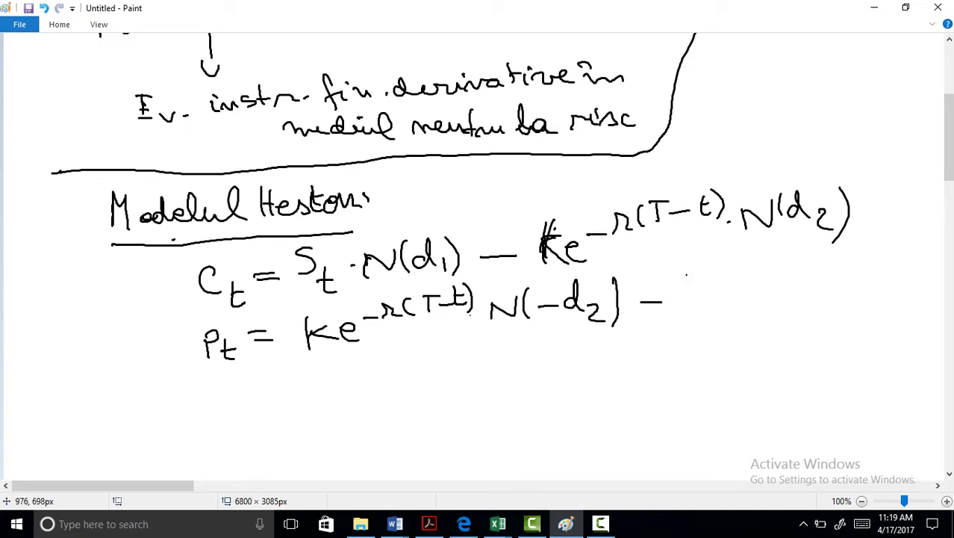
{"action": "mouse_move", "coordinate": [692, 267]}
{"action": "left_mouse_down"}
{"action": "mouse_move", "coordinate": [676, 296]}
{"action": "mouse_move", "coordinate": [718, 312]}
{"action": "left_mouse_up"}
{"action": "left_click_drag", "start_coordinate": [698, 303], "coordinate": [718, 302]}
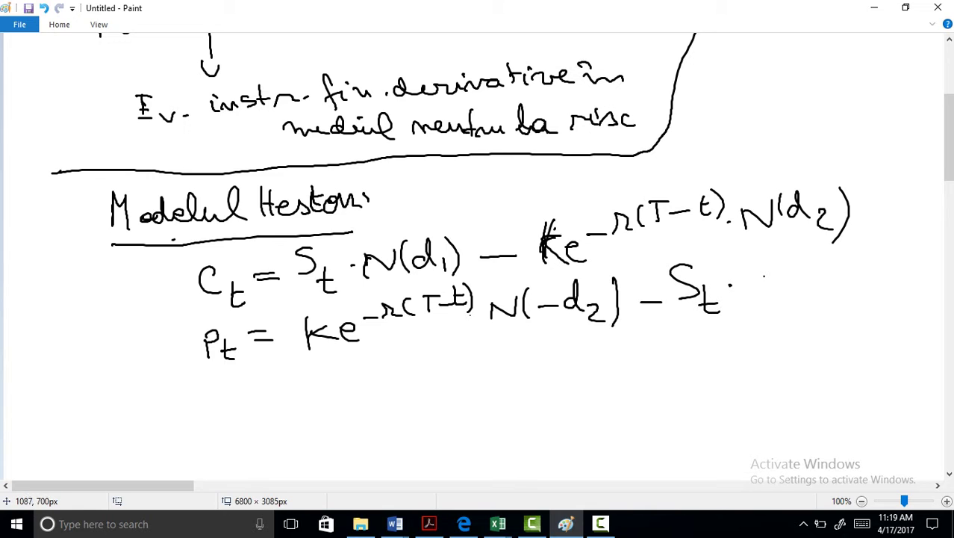
{"action": "mouse_move", "coordinate": [762, 302]}
{"action": "left_mouse_down"}
{"action": "mouse_move", "coordinate": [793, 266]}
{"action": "mouse_move", "coordinate": [804, 296]}
{"action": "left_mouse_up"}
{"action": "mouse_move", "coordinate": [816, 278]}
{"action": "left_mouse_down"}
{"action": "mouse_move", "coordinate": [833, 278]}
{"action": "mouse_move", "coordinate": [849, 248]}
{"action": "mouse_move", "coordinate": [872, 290]}
{"action": "left_mouse_up"}
{"action": "left_click_drag", "start_coordinate": [879, 243], "coordinate": [888, 305]}
Start the dividend call formula 'Ct = St e^-q(T-t) N(d1'.
{"action": "mouse_move", "coordinate": [163, 383]}
{"action": "left_mouse_down"}
{"action": "mouse_move", "coordinate": [159, 411]}
{"action": "mouse_move", "coordinate": [180, 430]}
{"action": "mouse_move", "coordinate": [213, 404]}
{"action": "left_mouse_up"}
{"action": "left_click_drag", "start_coordinate": [192, 411], "coordinate": [224, 410]}
{"action": "mouse_move", "coordinate": [249, 385]}
{"action": "left_mouse_down"}
{"action": "mouse_move", "coordinate": [233, 390]}
{"action": "mouse_move", "coordinate": [233, 408]}
{"action": "left_mouse_up"}
{"action": "mouse_move", "coordinate": [266, 393]}
{"action": "left_mouse_down"}
{"action": "mouse_move", "coordinate": [270, 418]}
{"action": "mouse_move", "coordinate": [278, 407]}
{"action": "left_mouse_up"}
{"action": "mouse_move", "coordinate": [283, 397]}
{"action": "left_mouse_down"}
{"action": "mouse_move", "coordinate": [297, 403]}
{"action": "mouse_move", "coordinate": [317, 378]}
{"action": "mouse_move", "coordinate": [345, 381]}
{"action": "left_mouse_up"}
{"action": "mouse_move", "coordinate": [365, 360]}
{"action": "left_mouse_down"}
{"action": "mouse_move", "coordinate": [364, 378]}
{"action": "mouse_move", "coordinate": [381, 357]}
{"action": "left_mouse_up"}
{"action": "mouse_move", "coordinate": [383, 366]}
{"action": "left_mouse_down"}
{"action": "mouse_move", "coordinate": [431, 369]}
{"action": "mouse_move", "coordinate": [466, 394]}
{"action": "mouse_move", "coordinate": [505, 385]}
{"action": "left_mouse_up"}
{"action": "mouse_move", "coordinate": [522, 372]}
{"action": "left_mouse_down"}
{"action": "mouse_move", "coordinate": [516, 382]}
{"action": "mouse_move", "coordinate": [535, 384]}
{"action": "left_mouse_up"}
{"action": "mouse_move", "coordinate": [550, 363]}
{"action": "left_mouse_down"}
{"action": "mouse_move", "coordinate": [548, 389]}
{"action": "mouse_move", "coordinate": [562, 391]}
{"action": "left_mouse_up"}
Finish the dividend call formula with '− Ke^-r(T-t) N(d2)'.
{"action": "left_click_drag", "start_coordinate": [577, 372], "coordinate": [660, 378]}
{"action": "left_click_drag", "start_coordinate": [666, 361], "coordinate": [703, 356]}
{"action": "mouse_move", "coordinate": [717, 336]}
{"action": "left_mouse_down"}
{"action": "mouse_move", "coordinate": [715, 356]}
{"action": "mouse_move", "coordinate": [729, 356]}
{"action": "mouse_move", "coordinate": [724, 330]}
{"action": "mouse_move", "coordinate": [735, 356]}
{"action": "mouse_move", "coordinate": [752, 344]}
{"action": "left_mouse_up"}
{"action": "mouse_move", "coordinate": [759, 321]}
{"action": "left_mouse_down"}
{"action": "mouse_move", "coordinate": [761, 345]}
{"action": "mouse_move", "coordinate": [765, 334]}
{"action": "left_mouse_up"}
{"action": "mouse_move", "coordinate": [769, 321]}
{"action": "left_mouse_down"}
{"action": "mouse_move", "coordinate": [777, 350]}
{"action": "mouse_move", "coordinate": [809, 360]}
{"action": "mouse_move", "coordinate": [812, 340]}
{"action": "left_mouse_up"}
{"action": "mouse_move", "coordinate": [826, 333]}
{"action": "left_mouse_down"}
{"action": "mouse_move", "coordinate": [822, 361]}
{"action": "mouse_move", "coordinate": [858, 369]}
{"action": "left_mouse_up"}
{"action": "left_click_drag", "start_coordinate": [870, 327], "coordinate": [871, 368]}
{"action": "scroll", "coordinate": [909, 159], "scroll_direction": "down", "scroll_amount": 3}
Number the formulas '1)' and '2)' and begin writing d1.
{"action": "scroll", "coordinate": [141, 247], "scroll_direction": "down", "scroll_amount": 2}
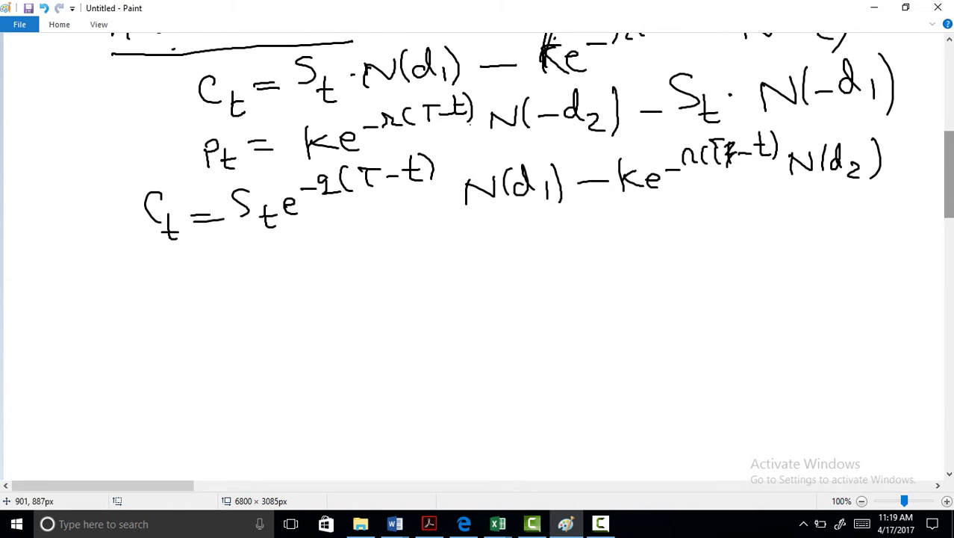
{"action": "left_click_drag", "start_coordinate": [154, 292], "coordinate": [183, 301]}
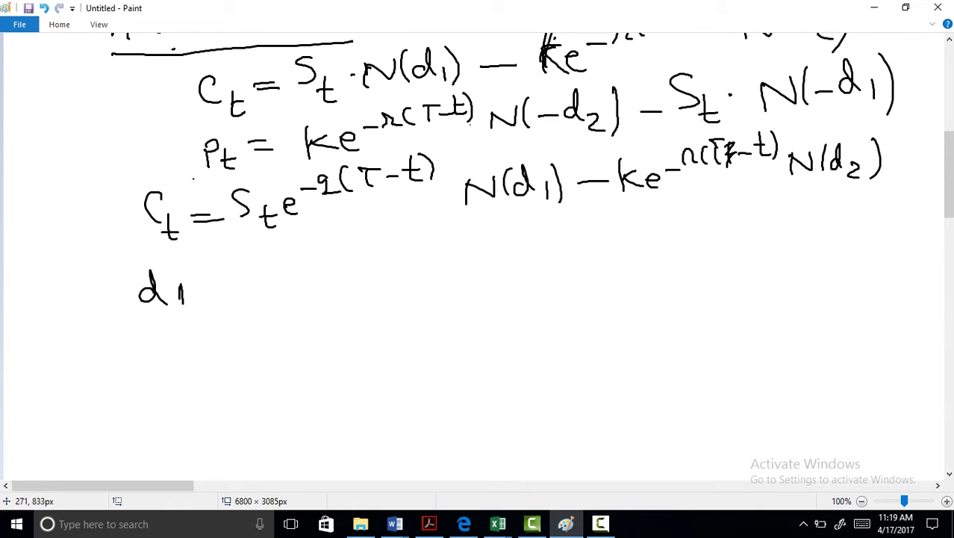
{"action": "left_click_drag", "start_coordinate": [166, 88], "coordinate": [174, 112]}
{"action": "left_click_drag", "start_coordinate": [179, 81], "coordinate": [182, 114]}
{"action": "left_click_drag", "start_coordinate": [99, 210], "coordinate": [111, 233]}
{"action": "left_click_drag", "start_coordinate": [112, 199], "coordinate": [112, 243]}
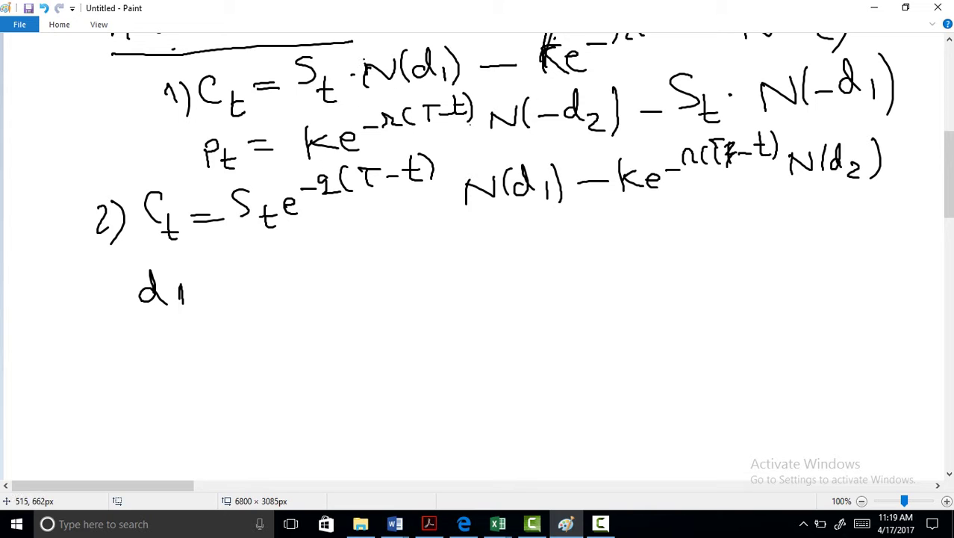
Write the start of the d1 numerator: '= ln(St/K) + ('.
{"action": "mouse_move", "coordinate": [203, 286]}
{"action": "left_mouse_down"}
{"action": "mouse_move", "coordinate": [227, 284]}
{"action": "mouse_move", "coordinate": [234, 295]}
{"action": "left_mouse_up"}
{"action": "left_click_drag", "start_coordinate": [263, 272], "coordinate": [299, 277]}
{"action": "left_click_drag", "start_coordinate": [319, 246], "coordinate": [342, 286]}
{"action": "mouse_move", "coordinate": [319, 295]}
{"action": "left_mouse_down"}
{"action": "mouse_move", "coordinate": [321, 319]}
{"action": "mouse_move", "coordinate": [355, 317]}
{"action": "left_mouse_up"}
{"action": "left_click_drag", "start_coordinate": [367, 280], "coordinate": [385, 279]}
{"action": "left_click_drag", "start_coordinate": [376, 272], "coordinate": [376, 290]}
{"action": "mouse_move", "coordinate": [402, 256]}
{"action": "left_mouse_down"}
{"action": "mouse_move", "coordinate": [399, 285]}
{"action": "mouse_move", "coordinate": [432, 261]}
{"action": "mouse_move", "coordinate": [471, 286]}
{"action": "mouse_move", "coordinate": [551, 237]}
{"action": "mouse_move", "coordinate": [543, 258]}
{"action": "left_mouse_up"}
Complete the d1 numerator with 'r − q + σ²/2)(T-t)'.
{"action": "left_click_drag", "start_coordinate": [533, 269], "coordinate": [552, 280]}
{"action": "left_click_drag", "start_coordinate": [563, 230], "coordinate": [568, 280]}
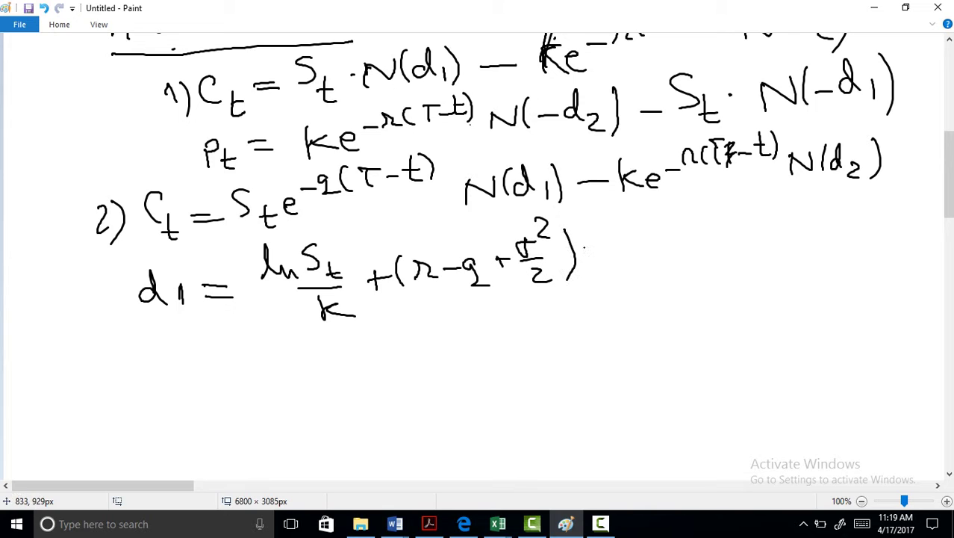
{"action": "mouse_move", "coordinate": [595, 236]}
{"action": "left_mouse_down"}
{"action": "mouse_move", "coordinate": [584, 263]}
{"action": "mouse_move", "coordinate": [646, 249]}
{"action": "left_mouse_up"}
{"action": "mouse_move", "coordinate": [662, 228]}
{"action": "left_mouse_down"}
{"action": "mouse_move", "coordinate": [670, 254]}
{"action": "mouse_move", "coordinate": [675, 237]}
{"action": "left_mouse_up"}
{"action": "left_click_drag", "start_coordinate": [675, 222], "coordinate": [674, 258]}
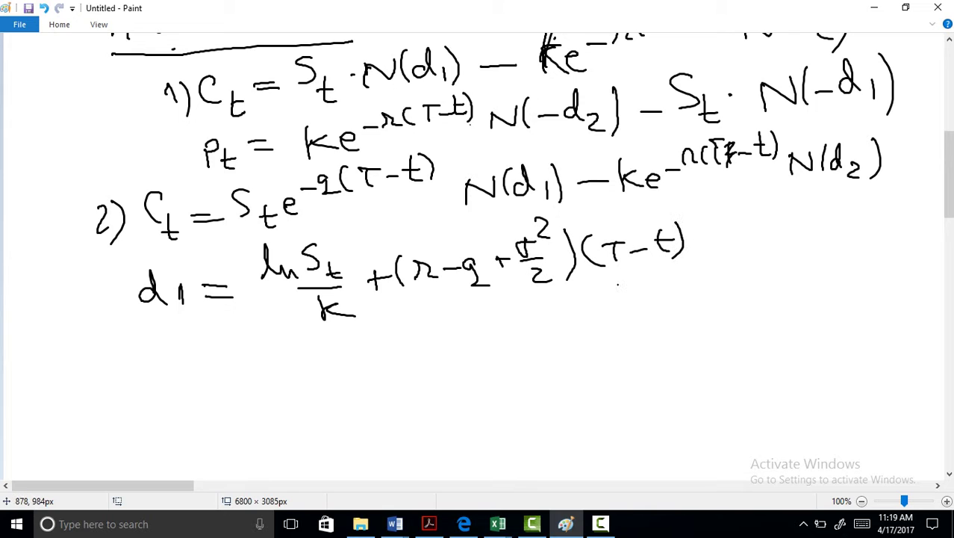
Draw the d1 fraction bar with denominator σ√(T−t).
{"action": "left_click_drag", "start_coordinate": [271, 333], "coordinate": [661, 318]}
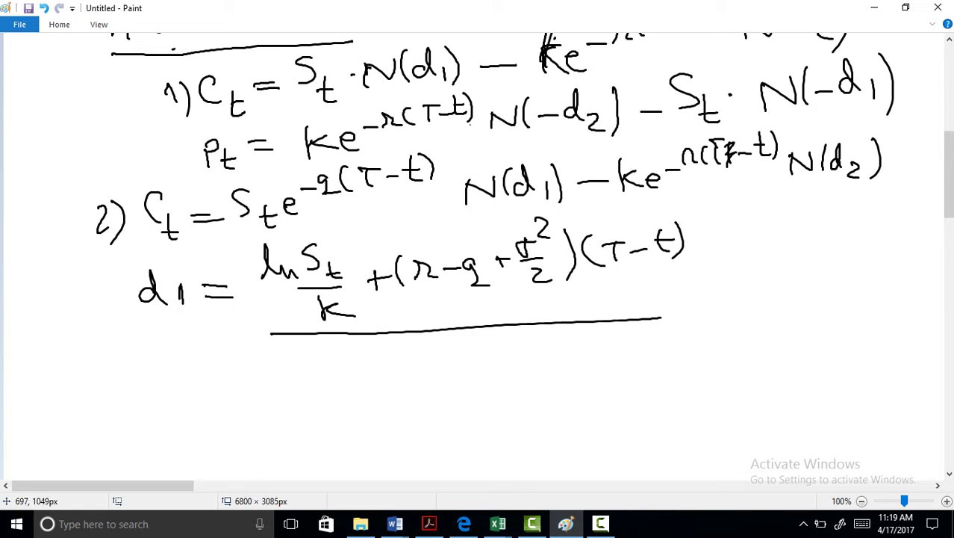
{"action": "left_click_drag", "start_coordinate": [409, 360], "coordinate": [449, 355]}
{"action": "mouse_move", "coordinate": [446, 360]}
{"action": "left_mouse_down"}
{"action": "mouse_move", "coordinate": [504, 341]}
{"action": "mouse_move", "coordinate": [478, 371]}
{"action": "mouse_move", "coordinate": [490, 351]}
{"action": "left_mouse_up"}
{"action": "mouse_move", "coordinate": [494, 357]}
{"action": "left_mouse_down"}
{"action": "mouse_move", "coordinate": [514, 347]}
{"action": "mouse_move", "coordinate": [527, 364]}
{"action": "left_mouse_up"}
{"action": "left_click_drag", "start_coordinate": [512, 354], "coordinate": [533, 337]}
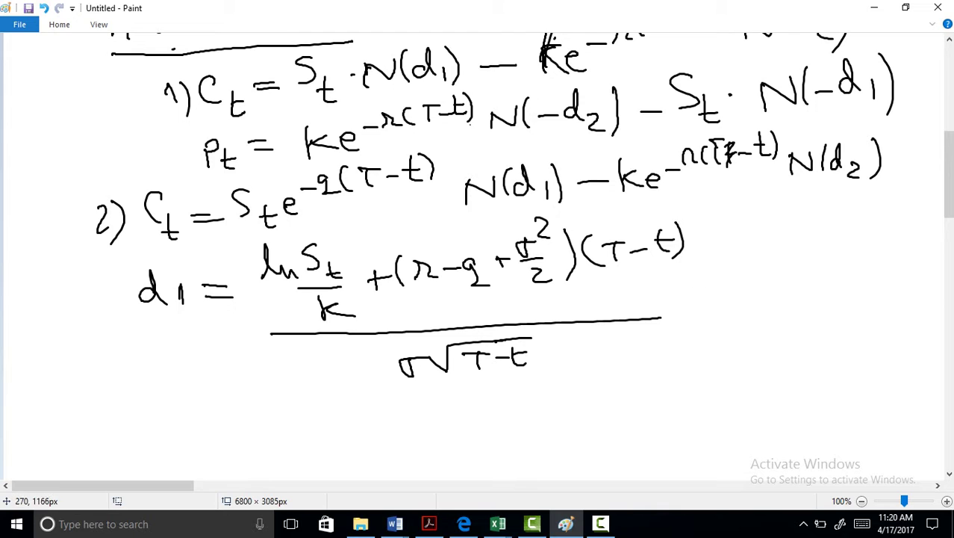
Begin 'd2 =', write 'ln St/K', then cross it out.
{"action": "left_click_drag", "start_coordinate": [163, 417], "coordinate": [148, 436]}
{"action": "left_click_drag", "start_coordinate": [158, 401], "coordinate": [173, 438]}
{"action": "mouse_move", "coordinate": [176, 432]}
{"action": "left_mouse_down"}
{"action": "mouse_move", "coordinate": [194, 447]}
{"action": "mouse_move", "coordinate": [216, 426]}
{"action": "left_mouse_up"}
{"action": "mouse_move", "coordinate": [206, 432]}
{"action": "left_mouse_down"}
{"action": "mouse_move", "coordinate": [270, 415]}
{"action": "mouse_move", "coordinate": [321, 423]}
{"action": "left_mouse_up"}
{"action": "mouse_move", "coordinate": [313, 415]}
{"action": "left_mouse_down"}
{"action": "mouse_move", "coordinate": [330, 414]}
{"action": "mouse_move", "coordinate": [327, 424]}
{"action": "left_mouse_up"}
{"action": "left_click_drag", "start_coordinate": [314, 430], "coordinate": [341, 448]}
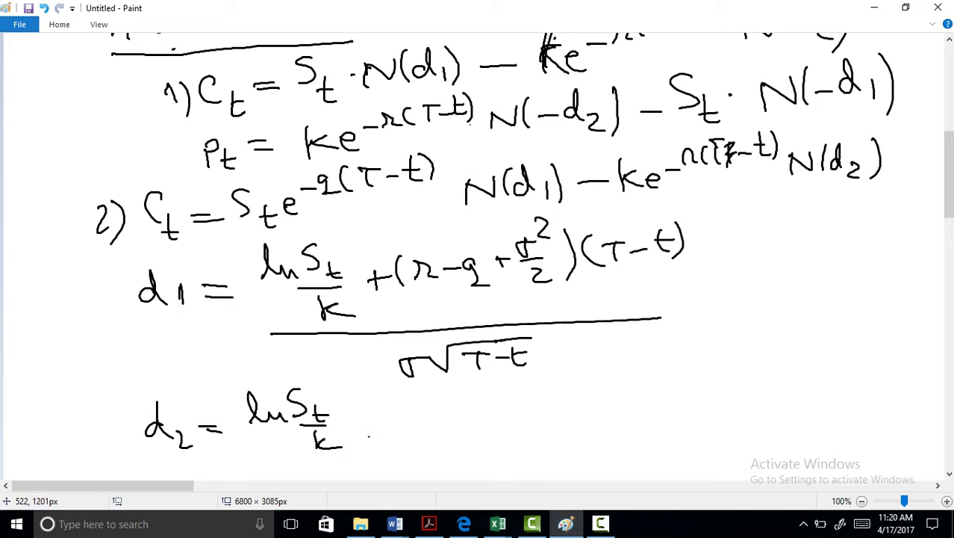
{"action": "mouse_move", "coordinate": [302, 395]}
{"action": "left_mouse_down"}
{"action": "mouse_move", "coordinate": [284, 423]}
{"action": "mouse_move", "coordinate": [317, 433]}
{"action": "left_mouse_up"}
{"action": "left_click_drag", "start_coordinate": [317, 427], "coordinate": [340, 446]}
Write d2 as 'd1 − σ√(T−t)'.
{"action": "left_click_drag", "start_coordinate": [373, 418], "coordinate": [361, 432]}
{"action": "left_click_drag", "start_coordinate": [371, 396], "coordinate": [387, 441]}
{"action": "left_click_drag", "start_coordinate": [400, 422], "coordinate": [542, 386]}
{"action": "mouse_move", "coordinate": [493, 405]}
{"action": "left_mouse_down"}
{"action": "mouse_move", "coordinate": [496, 422]}
{"action": "mouse_move", "coordinate": [508, 402]}
{"action": "left_mouse_up"}
{"action": "left_click_drag", "start_coordinate": [508, 415], "coordinate": [553, 417]}
{"action": "left_click_drag", "start_coordinate": [527, 407], "coordinate": [557, 403]}
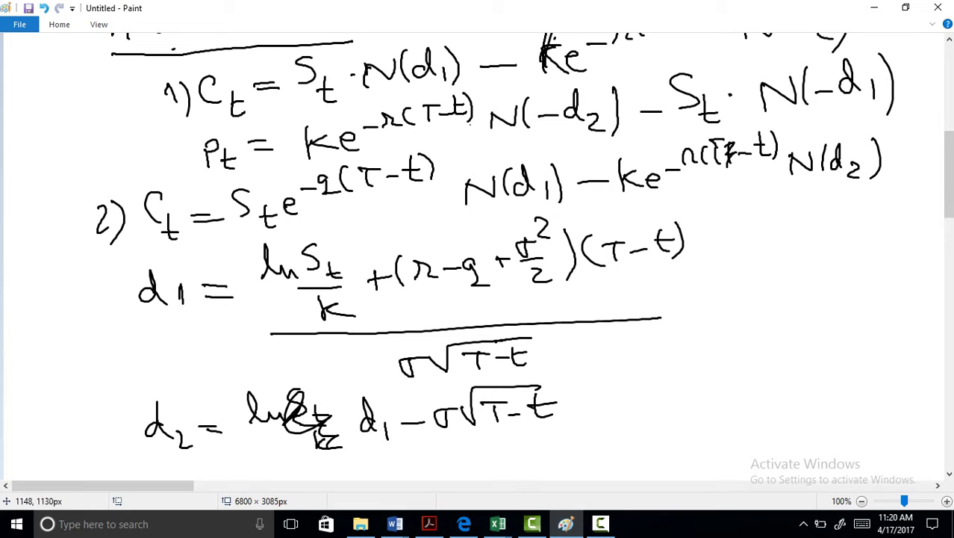
{"action": "scroll", "coordinate": [948, 176], "scroll_direction": "down", "scroll_amount": 5}
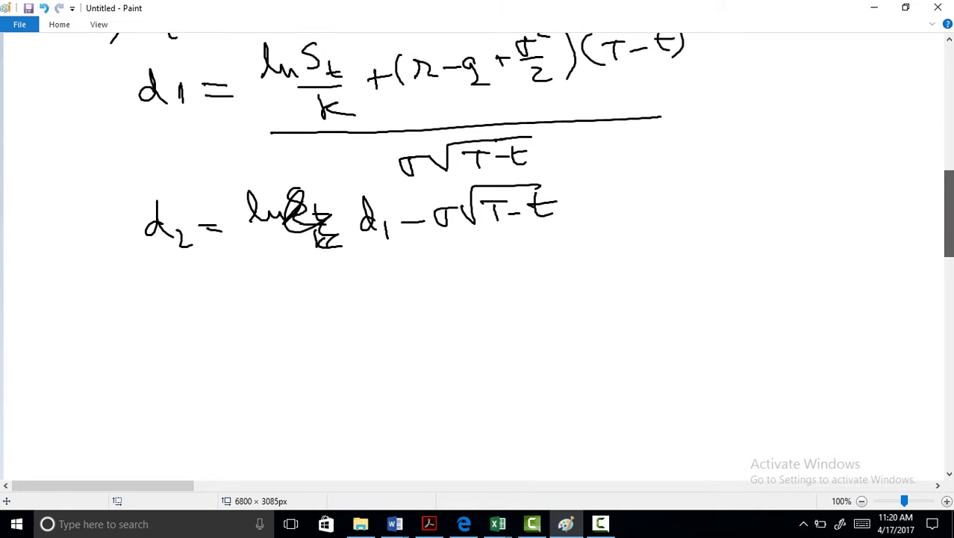
Rule a horizontal line under the d2 formula and handwrite 'CAD/USD' beneath it.
{"action": "scroll", "coordinate": [943, 269], "scroll_direction": "down", "scroll_amount": 1}
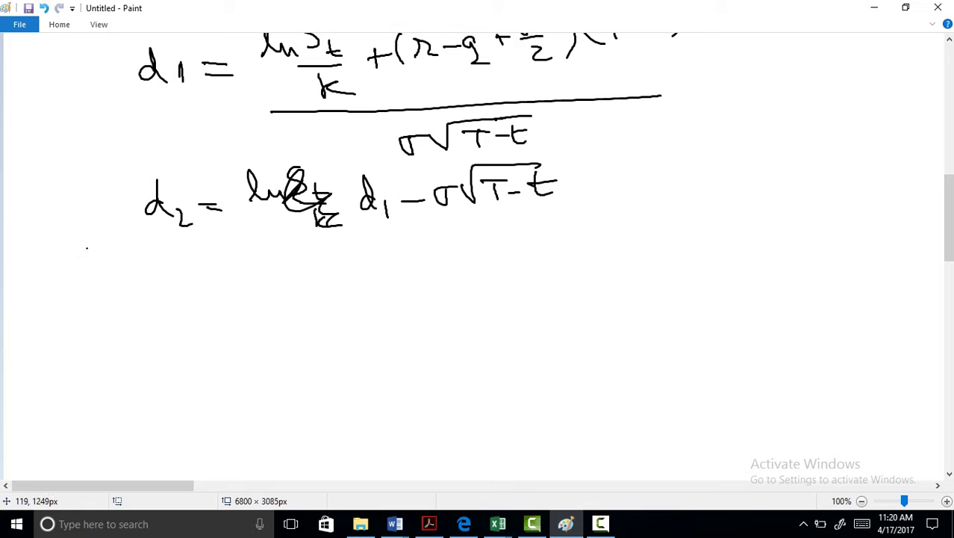
{"action": "left_click_drag", "start_coordinate": [84, 247], "coordinate": [521, 224]}
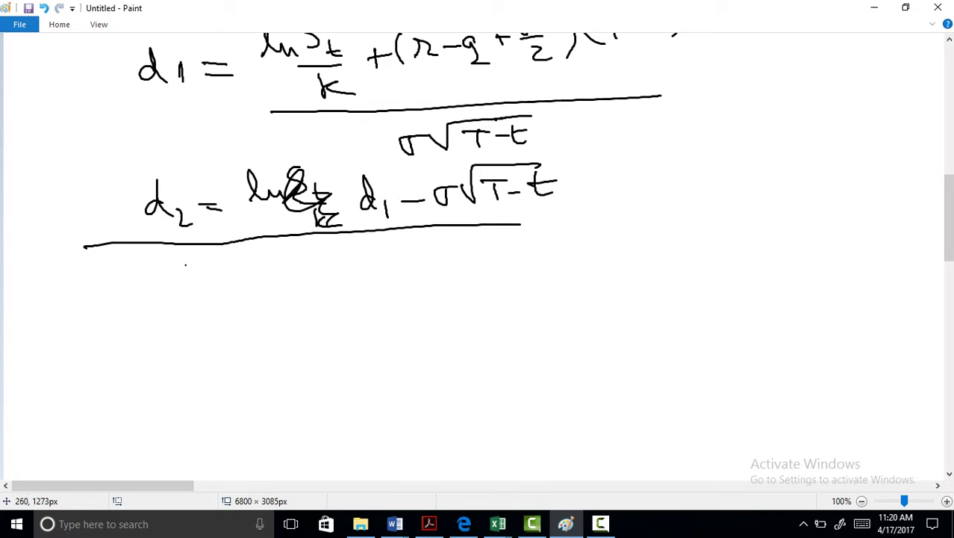
{"action": "mouse_move", "coordinate": [194, 257]}
{"action": "left_mouse_down"}
{"action": "mouse_move", "coordinate": [192, 274]}
{"action": "mouse_move", "coordinate": [224, 270]}
{"action": "mouse_move", "coordinate": [215, 264]}
{"action": "mouse_move", "coordinate": [229, 275]}
{"action": "left_mouse_up"}
{"action": "mouse_move", "coordinate": [241, 275]}
{"action": "left_mouse_down"}
{"action": "mouse_move", "coordinate": [252, 251]}
{"action": "mouse_move", "coordinate": [302, 265]}
{"action": "left_mouse_up"}
Add a colon after CAD/USD, frame it with an L-shaped bracket, and write '1) C' below.
{"action": "left_click", "coordinate": [336, 252]}
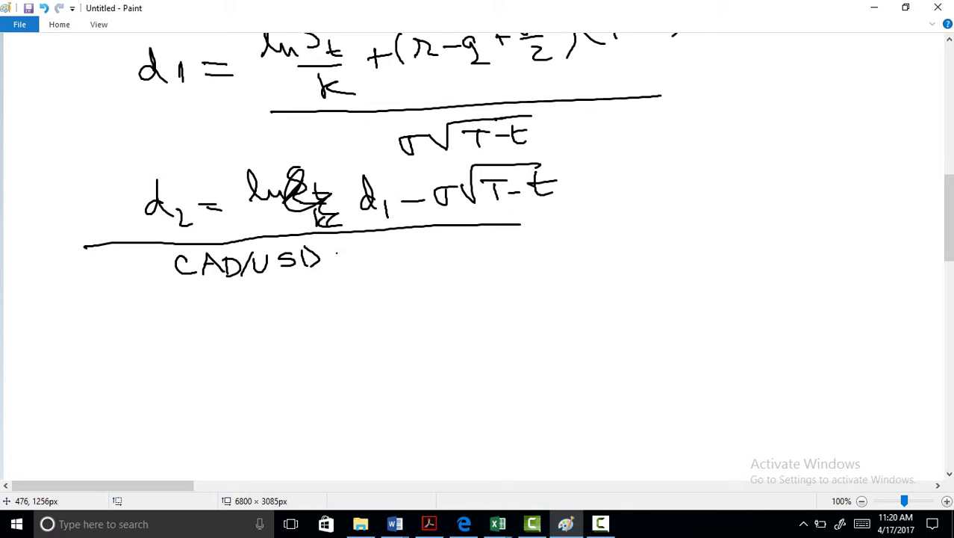
{"action": "left_click", "coordinate": [338, 260]}
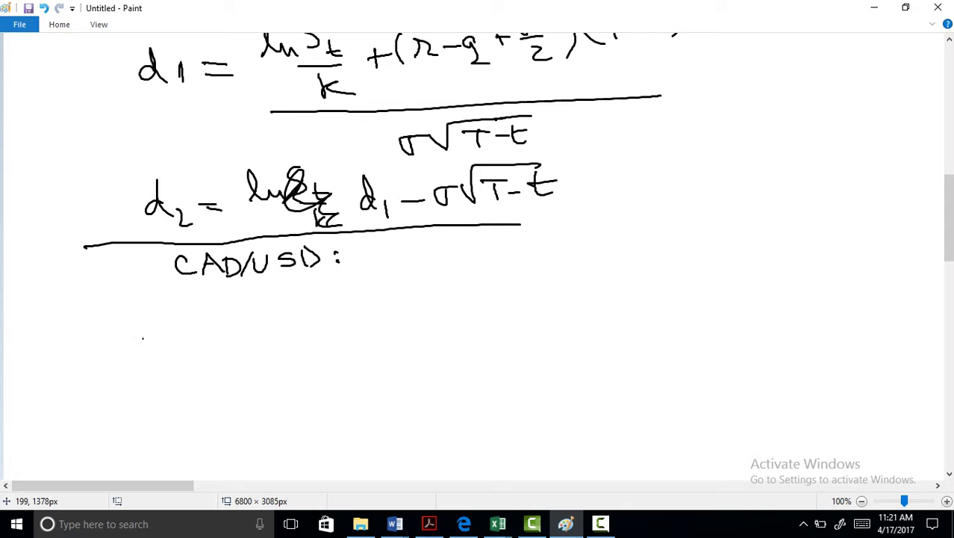
{"action": "mouse_move", "coordinate": [118, 243]}
{"action": "left_mouse_down"}
{"action": "mouse_move", "coordinate": [122, 295]}
{"action": "mouse_move", "coordinate": [247, 304]}
{"action": "left_mouse_up"}
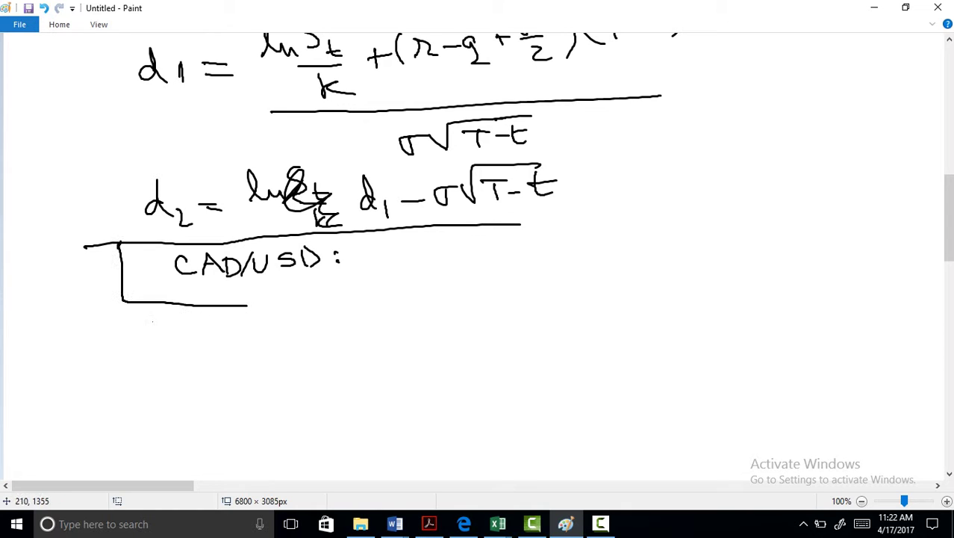
{"action": "left_click_drag", "start_coordinate": [136, 333], "coordinate": [142, 348]}
{"action": "mouse_move", "coordinate": [153, 322]}
{"action": "left_mouse_down"}
{"action": "mouse_move", "coordinate": [156, 349]}
{"action": "mouse_move", "coordinate": [196, 359]}
{"action": "mouse_move", "coordinate": [203, 342]}
{"action": "mouse_move", "coordinate": [254, 333]}
{"action": "left_mouse_up"}
Complete the first question as '1) C0 = ? (at-the money)'.
{"action": "left_click_drag", "start_coordinate": [239, 345], "coordinate": [261, 342]}
{"action": "mouse_move", "coordinate": [263, 316]}
{"action": "left_mouse_down"}
{"action": "mouse_move", "coordinate": [278, 312]}
{"action": "mouse_move", "coordinate": [274, 333]}
{"action": "left_mouse_up"}
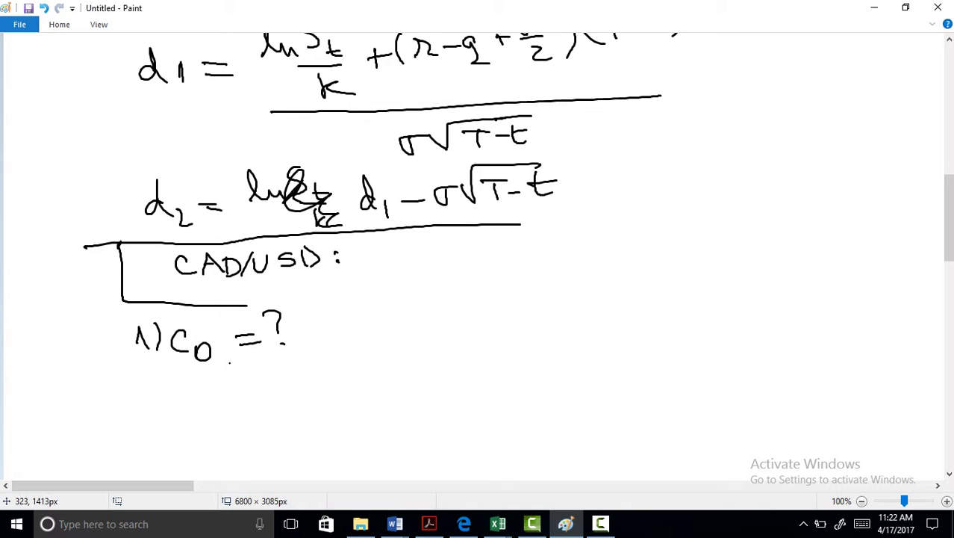
{"action": "left_click_drag", "start_coordinate": [173, 370], "coordinate": [159, 390]}
{"action": "left_click_drag", "start_coordinate": [316, 315], "coordinate": [306, 346]}
{"action": "mouse_move", "coordinate": [330, 337]}
{"action": "left_mouse_down"}
{"action": "mouse_move", "coordinate": [342, 348]}
{"action": "mouse_move", "coordinate": [373, 338]}
{"action": "left_mouse_up"}
{"action": "mouse_move", "coordinate": [389, 318]}
{"action": "left_mouse_down"}
{"action": "mouse_move", "coordinate": [393, 341]}
{"action": "mouse_move", "coordinate": [428, 341]}
{"action": "left_mouse_up"}
{"action": "mouse_move", "coordinate": [418, 333]}
{"action": "left_mouse_down"}
{"action": "mouse_move", "coordinate": [517, 324]}
{"action": "mouse_move", "coordinate": [530, 340]}
{"action": "left_mouse_up"}
{"action": "left_click_drag", "start_coordinate": [541, 303], "coordinate": [544, 341]}
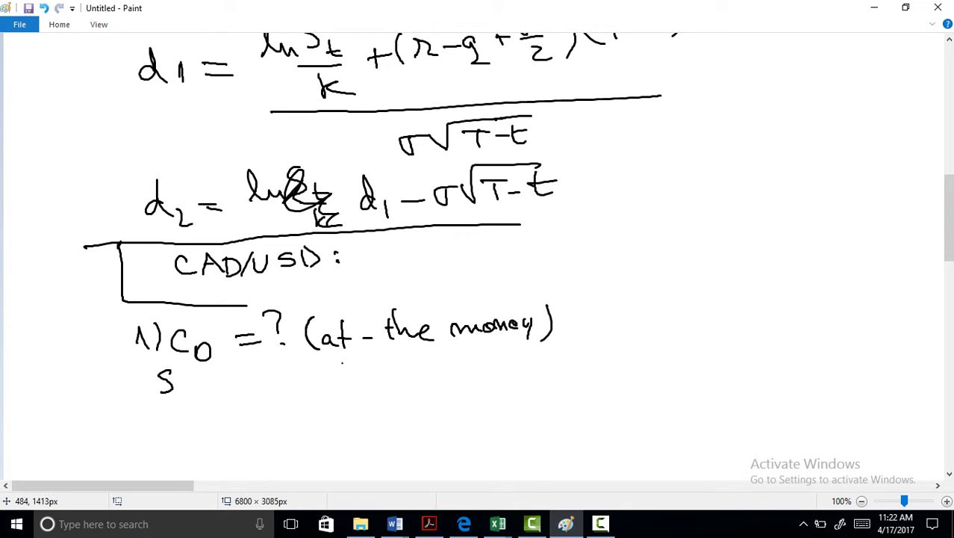
Write the spot price S0 = 100€, crossing out the mistaken K.
{"action": "left_click_drag", "start_coordinate": [187, 394], "coordinate": [183, 394]}
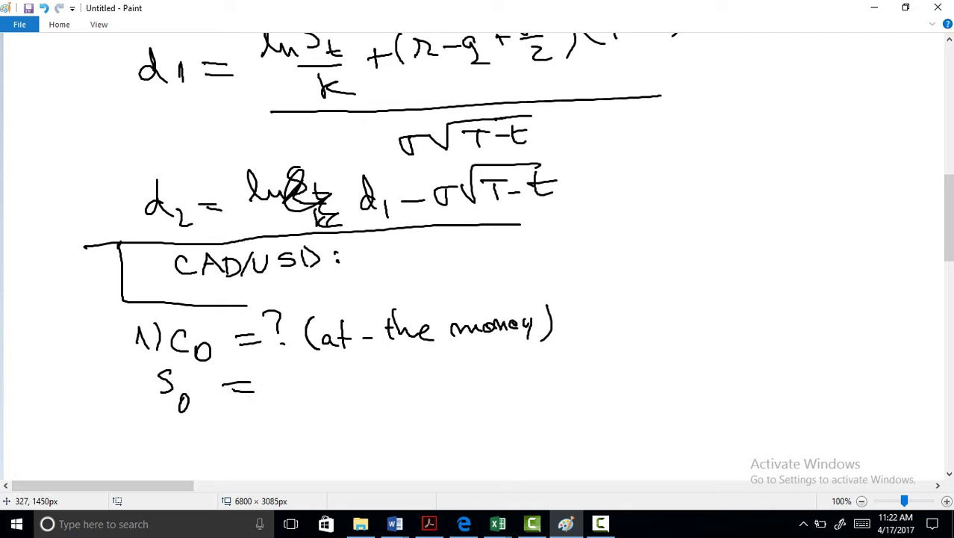
{"action": "mouse_move", "coordinate": [222, 389]}
{"action": "left_mouse_down"}
{"action": "mouse_move", "coordinate": [252, 383]}
{"action": "mouse_move", "coordinate": [274, 394]}
{"action": "mouse_move", "coordinate": [293, 375]}
{"action": "mouse_move", "coordinate": [297, 391]}
{"action": "mouse_move", "coordinate": [283, 373]}
{"action": "mouse_move", "coordinate": [325, 393]}
{"action": "mouse_move", "coordinate": [342, 376]}
{"action": "left_mouse_up"}
{"action": "left_click", "coordinate": [283, 377]}
{"action": "mouse_move", "coordinate": [357, 374]}
{"action": "left_mouse_down"}
{"action": "mouse_move", "coordinate": [416, 387]}
{"action": "mouse_move", "coordinate": [412, 375]}
{"action": "left_mouse_up"}
{"action": "left_click_drag", "start_coordinate": [390, 380], "coordinate": [413, 382]}
Write the maturity as T = 1 an, crossing out the stray '-t'.
{"action": "mouse_move", "coordinate": [169, 428]}
{"action": "left_mouse_down"}
{"action": "mouse_move", "coordinate": [169, 449]}
{"action": "mouse_move", "coordinate": [182, 427]}
{"action": "left_mouse_up"}
{"action": "left_click_drag", "start_coordinate": [187, 437], "coordinate": [254, 427]}
{"action": "left_click_drag", "start_coordinate": [239, 433], "coordinate": [259, 434]}
{"action": "mouse_move", "coordinate": [303, 407]}
{"action": "left_mouse_down"}
{"action": "mouse_move", "coordinate": [296, 431]}
{"action": "mouse_move", "coordinate": [369, 427]}
{"action": "left_mouse_up"}
{"action": "left_click_drag", "start_coordinate": [199, 423], "coordinate": [232, 447]}
Add the interest rate r = 5%/an. below the givens.
{"action": "scroll", "coordinate": [165, 342], "scroll_direction": "down", "scroll_amount": 4}
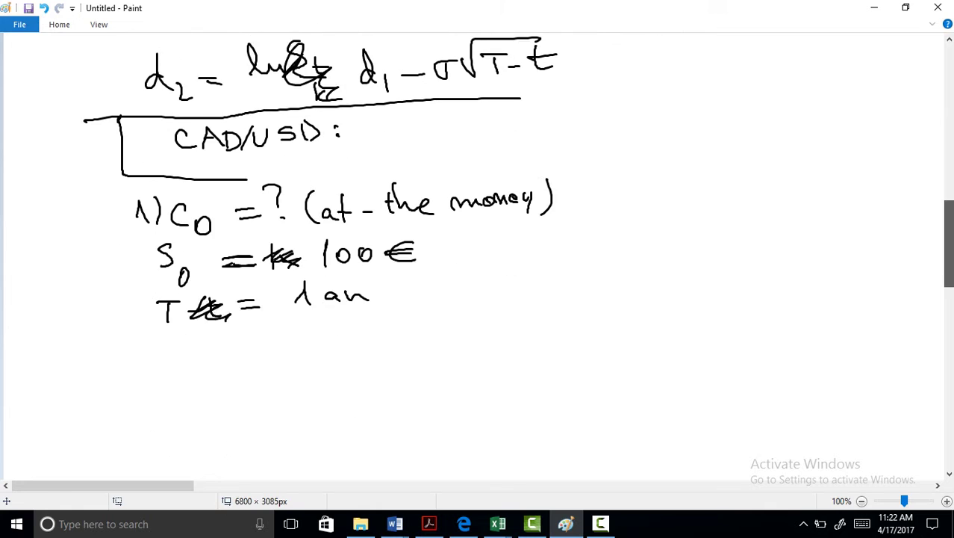
{"action": "scroll", "coordinate": [165, 341], "scroll_direction": "down", "scroll_amount": 1}
{"action": "left_click_drag", "start_coordinate": [179, 345], "coordinate": [276, 334]}
{"action": "left_click_drag", "start_coordinate": [256, 341], "coordinate": [275, 342]}
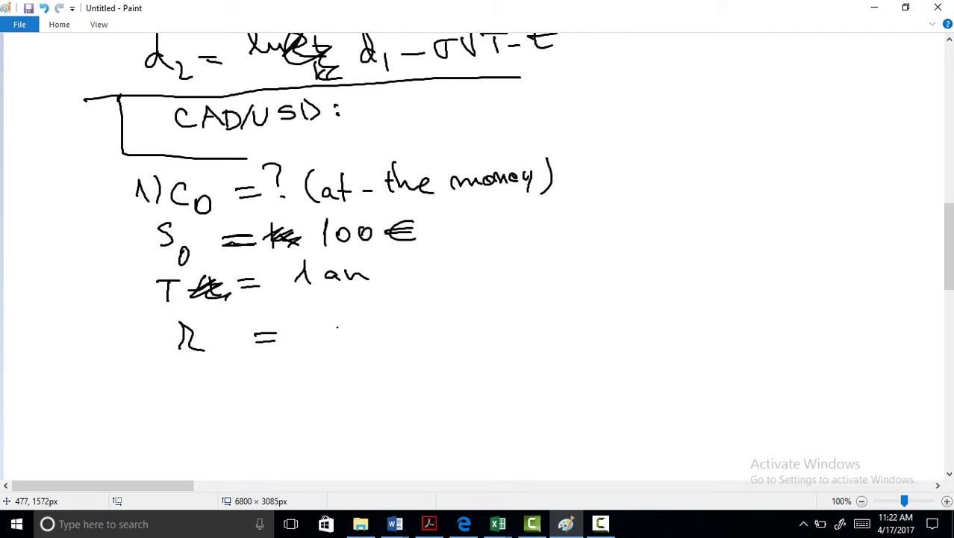
{"action": "mouse_move", "coordinate": [303, 314]}
{"action": "left_mouse_down"}
{"action": "mouse_move", "coordinate": [297, 347]}
{"action": "mouse_move", "coordinate": [321, 316]}
{"action": "mouse_move", "coordinate": [317, 347]}
{"action": "left_mouse_up"}
{"action": "left_click_drag", "start_coordinate": [325, 309], "coordinate": [327, 318]}
{"action": "mouse_move", "coordinate": [336, 335]}
{"action": "left_mouse_down"}
{"action": "mouse_move", "coordinate": [340, 357]}
{"action": "mouse_move", "coordinate": [384, 343]}
{"action": "left_mouse_up"}
{"action": "left_click", "coordinate": [393, 342]}
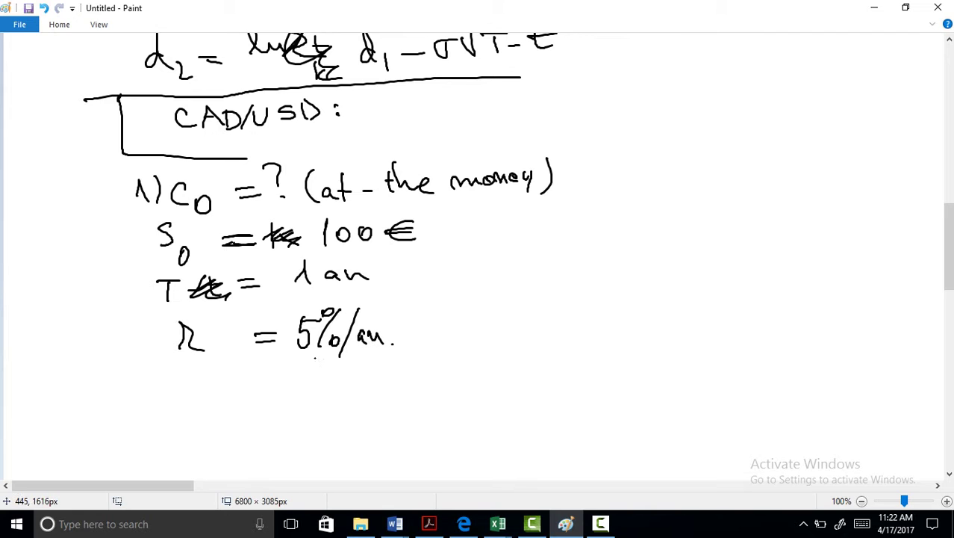
Add the volatility σ = 10%/an. beneath the interest rate.
{"action": "left_click_drag", "start_coordinate": [173, 384], "coordinate": [206, 383]}
{"action": "mouse_move", "coordinate": [221, 387]}
{"action": "left_mouse_down"}
{"action": "mouse_move", "coordinate": [239, 386]}
{"action": "mouse_move", "coordinate": [242, 397]}
{"action": "mouse_move", "coordinate": [285, 394]}
{"action": "mouse_move", "coordinate": [311, 368]}
{"action": "mouse_move", "coordinate": [310, 399]}
{"action": "left_mouse_up"}
{"action": "left_click", "coordinate": [255, 390]}
{"action": "left_click", "coordinate": [329, 367]}
{"action": "left_click_drag", "start_coordinate": [327, 389], "coordinate": [323, 396]}
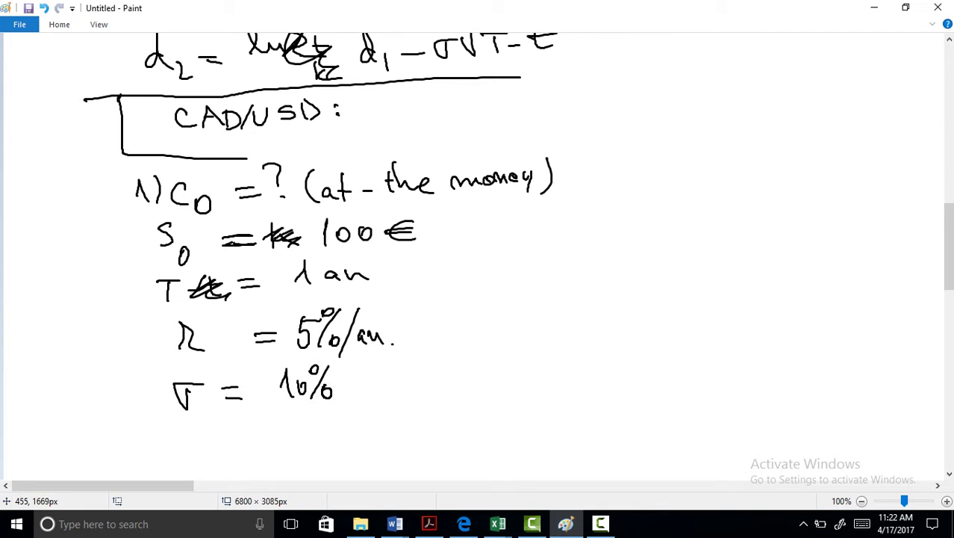
{"action": "mouse_move", "coordinate": [359, 363]}
{"action": "left_mouse_down"}
{"action": "mouse_move", "coordinate": [338, 400]}
{"action": "mouse_move", "coordinate": [384, 397]}
{"action": "left_mouse_up"}
{"action": "left_click", "coordinate": [401, 394]}
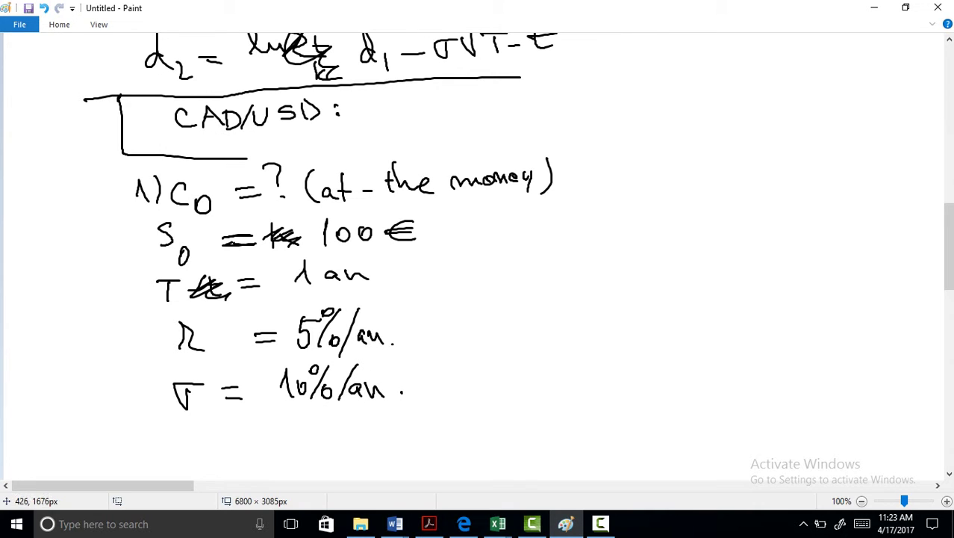
Box the parameter list with a line below and a vertical line on its right.
{"action": "left_click_drag", "start_coordinate": [92, 430], "coordinate": [424, 428]}
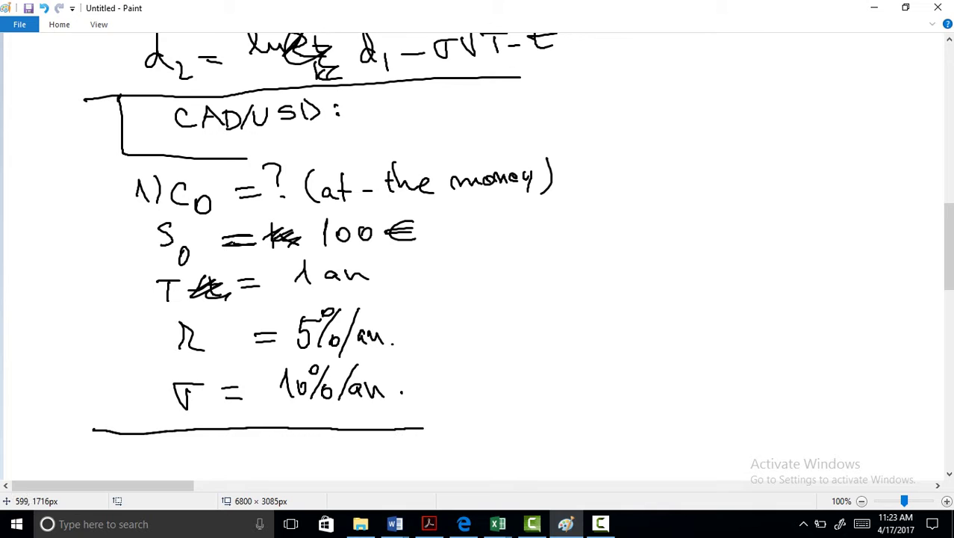
{"action": "left_click_drag", "start_coordinate": [439, 209], "coordinate": [467, 444]}
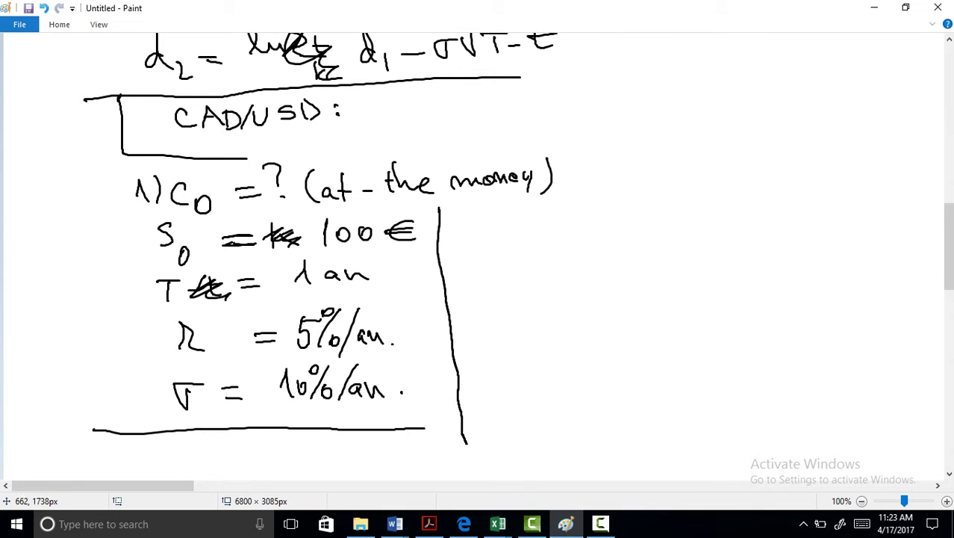
{"action": "left_click_drag", "start_coordinate": [414, 427], "coordinate": [456, 426]}
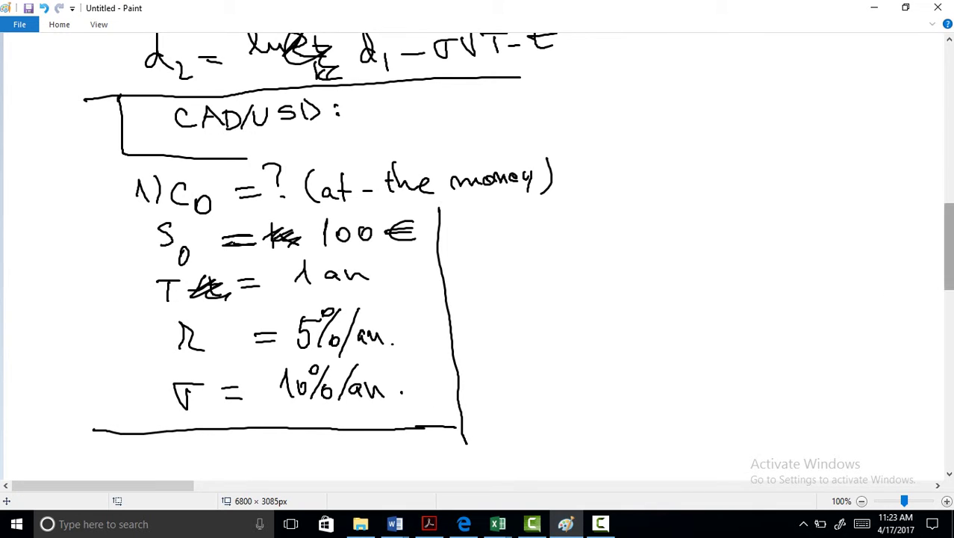
Start the call formula below the box with C0 = S0·N(d1).
{"action": "left_click_drag", "start_coordinate": [948, 264], "coordinate": [912, 289]}
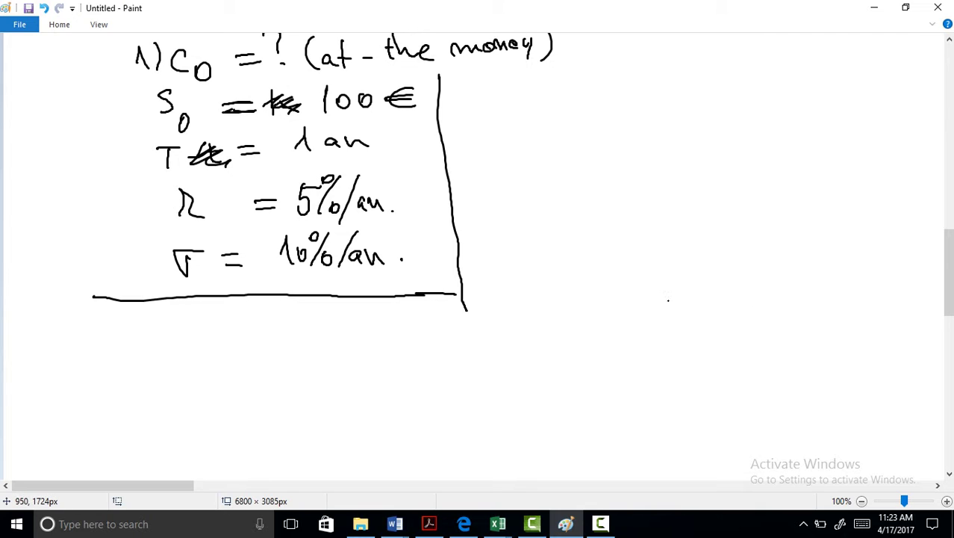
{"action": "left_click_drag", "start_coordinate": [176, 320], "coordinate": [160, 344]}
{"action": "mouse_move", "coordinate": [182, 334]}
{"action": "left_mouse_down"}
{"action": "mouse_move", "coordinate": [184, 362]}
{"action": "mouse_move", "coordinate": [191, 351]}
{"action": "left_mouse_up"}
{"action": "left_click_drag", "start_coordinate": [200, 336], "coordinate": [223, 339]}
{"action": "mouse_move", "coordinate": [252, 320]}
{"action": "left_mouse_down"}
{"action": "mouse_move", "coordinate": [236, 341]}
{"action": "mouse_move", "coordinate": [196, 340]}
{"action": "left_mouse_up"}
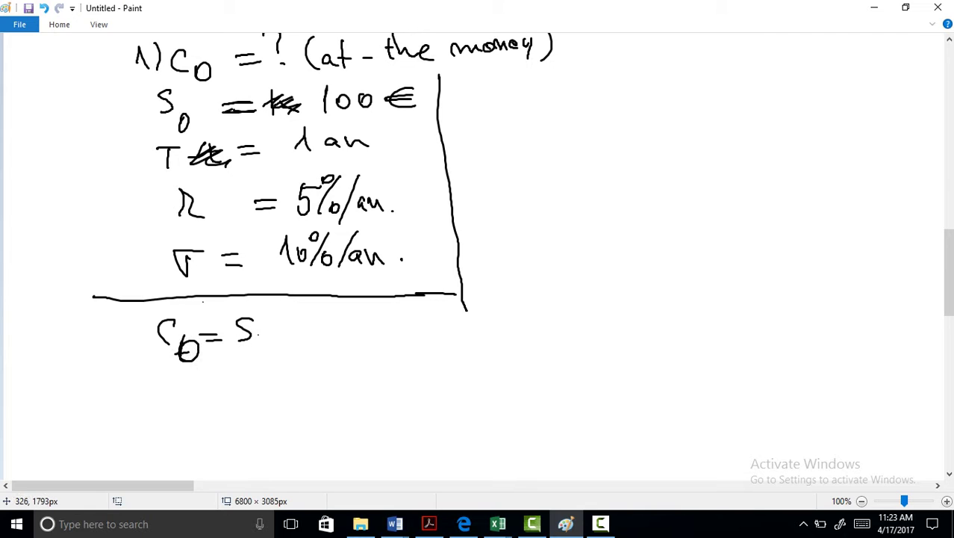
{"action": "mouse_move", "coordinate": [260, 344]}
{"action": "left_mouse_down"}
{"action": "mouse_move", "coordinate": [312, 322]}
{"action": "mouse_move", "coordinate": [336, 339]}
{"action": "left_mouse_up"}
{"action": "left_click_drag", "start_coordinate": [344, 329], "coordinate": [344, 345]}
{"action": "mouse_move", "coordinate": [350, 321]}
{"action": "left_mouse_down"}
{"action": "mouse_move", "coordinate": [358, 319]}
{"action": "mouse_move", "coordinate": [363, 352]}
{"action": "mouse_move", "coordinate": [416, 334]}
{"action": "left_mouse_up"}
Complete the call formula with − Ke^(−rT)·N(d2).
{"action": "mouse_move", "coordinate": [431, 312]}
{"action": "left_mouse_down"}
{"action": "mouse_move", "coordinate": [430, 348]}
{"action": "mouse_move", "coordinate": [453, 341]}
{"action": "left_mouse_up"}
{"action": "mouse_move", "coordinate": [457, 334]}
{"action": "left_mouse_down"}
{"action": "mouse_move", "coordinate": [472, 342]}
{"action": "mouse_move", "coordinate": [515, 305]}
{"action": "mouse_move", "coordinate": [530, 314]}
{"action": "left_mouse_up"}
{"action": "mouse_move", "coordinate": [548, 294]}
{"action": "left_mouse_down"}
{"action": "mouse_move", "coordinate": [548, 312]}
{"action": "mouse_move", "coordinate": [559, 292]}
{"action": "mouse_move", "coordinate": [532, 301]}
{"action": "left_mouse_up"}
{"action": "left_click_drag", "start_coordinate": [521, 314], "coordinate": [532, 314]}
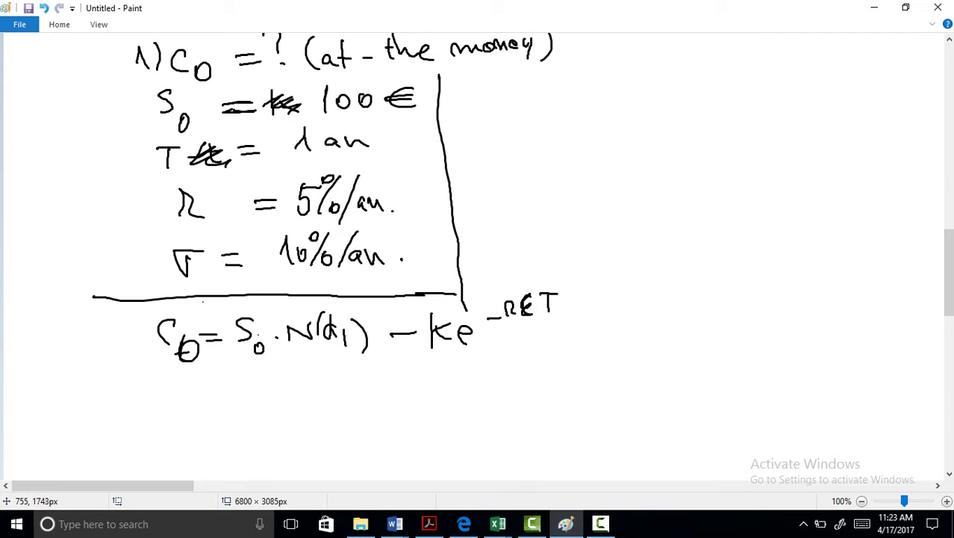
{"action": "mouse_move", "coordinate": [572, 338]}
{"action": "left_mouse_down"}
{"action": "mouse_move", "coordinate": [596, 317]}
{"action": "mouse_move", "coordinate": [611, 333]}
{"action": "left_mouse_up"}
{"action": "mouse_move", "coordinate": [635, 318]}
{"action": "left_mouse_down"}
{"action": "mouse_move", "coordinate": [617, 328]}
{"action": "mouse_move", "coordinate": [653, 339]}
{"action": "left_mouse_up"}
{"action": "left_click_drag", "start_coordinate": [669, 302], "coordinate": [673, 345]}
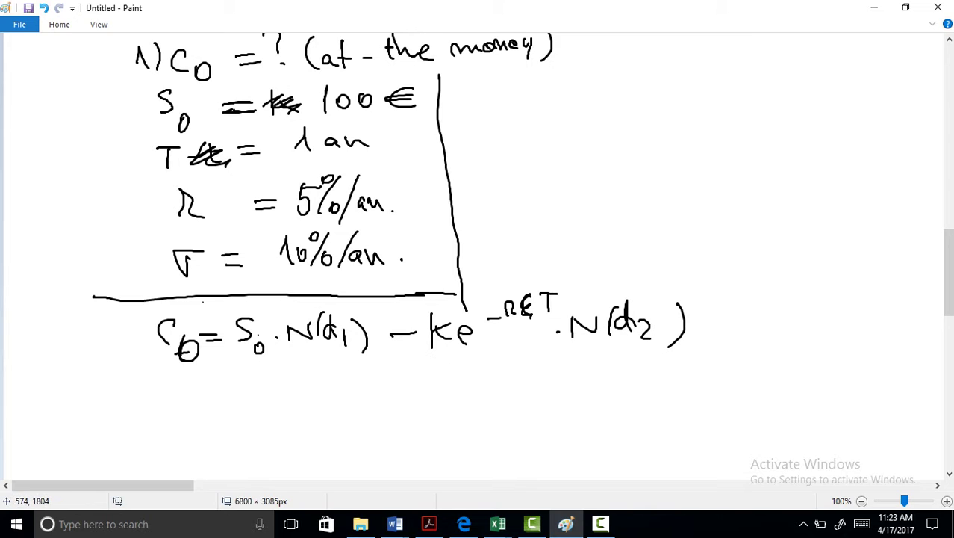
Write d1 = ln(S0/k) + (r + σ²/2)·T as the d1 numerator.
{"action": "mouse_move", "coordinate": [192, 389]}
{"action": "left_mouse_down"}
{"action": "mouse_move", "coordinate": [188, 402]}
{"action": "mouse_move", "coordinate": [206, 418]}
{"action": "left_mouse_up"}
{"action": "left_click_drag", "start_coordinate": [227, 391], "coordinate": [247, 397]}
{"action": "mouse_move", "coordinate": [266, 390]}
{"action": "left_mouse_down"}
{"action": "mouse_move", "coordinate": [327, 372]}
{"action": "mouse_move", "coordinate": [352, 381]}
{"action": "left_mouse_up"}
{"action": "mouse_move", "coordinate": [336, 387]}
{"action": "left_mouse_down"}
{"action": "mouse_move", "coordinate": [336, 403]}
{"action": "mouse_move", "coordinate": [353, 401]}
{"action": "left_mouse_up"}
{"action": "mouse_move", "coordinate": [371, 369]}
{"action": "left_mouse_down"}
{"action": "mouse_move", "coordinate": [369, 387]}
{"action": "mouse_move", "coordinate": [380, 376]}
{"action": "left_mouse_up"}
{"action": "mouse_move", "coordinate": [385, 360]}
{"action": "left_mouse_down"}
{"action": "mouse_move", "coordinate": [383, 382]}
{"action": "mouse_move", "coordinate": [412, 364]}
{"action": "mouse_move", "coordinate": [442, 372]}
{"action": "mouse_move", "coordinate": [466, 359]}
{"action": "left_mouse_up"}
{"action": "left_click", "coordinate": [425, 371]}
{"action": "mouse_move", "coordinate": [445, 373]}
{"action": "left_mouse_down"}
{"action": "mouse_move", "coordinate": [466, 373]}
{"action": "mouse_move", "coordinate": [463, 395]}
{"action": "left_mouse_up"}
{"action": "mouse_move", "coordinate": [476, 357]}
{"action": "left_mouse_down"}
{"action": "mouse_move", "coordinate": [480, 381]}
{"action": "mouse_move", "coordinate": [512, 378]}
{"action": "mouse_move", "coordinate": [530, 359]}
{"action": "left_mouse_up"}
{"action": "left_click", "coordinate": [495, 371]}
Draw the d1 fraction bar over the denominator σ√T and add a trailing equals sign.
{"action": "left_click_drag", "start_coordinate": [294, 414], "coordinate": [502, 402]}
{"action": "mouse_move", "coordinate": [423, 423]}
{"action": "left_mouse_down"}
{"action": "mouse_move", "coordinate": [421, 442]}
{"action": "mouse_move", "coordinate": [415, 430]}
{"action": "mouse_move", "coordinate": [489, 417]}
{"action": "mouse_move", "coordinate": [484, 439]}
{"action": "left_mouse_up"}
{"action": "left_click_drag", "start_coordinate": [478, 423], "coordinate": [497, 420]}
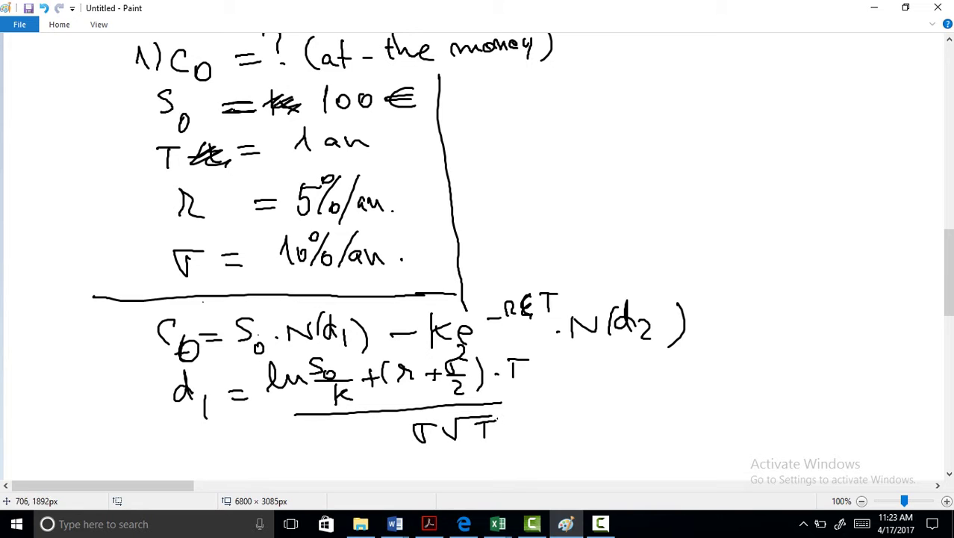
{"action": "left_click_drag", "start_coordinate": [527, 390], "coordinate": [560, 397]}
{"action": "scroll", "coordinate": [478, 254], "scroll_direction": "up", "scroll_amount": 1}
{"action": "scroll", "coordinate": [478, 254], "scroll_direction": "up", "scroll_amount": 1}
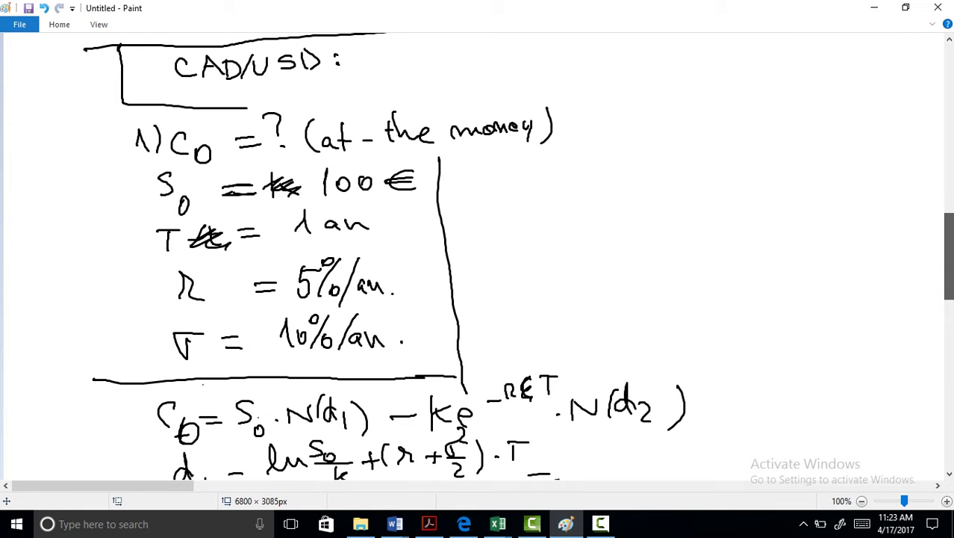
{"action": "scroll", "coordinate": [925, 284], "scroll_direction": "down", "scroll_amount": 1}
{"action": "scroll", "coordinate": [925, 284], "scroll_direction": "down", "scroll_amount": 1}
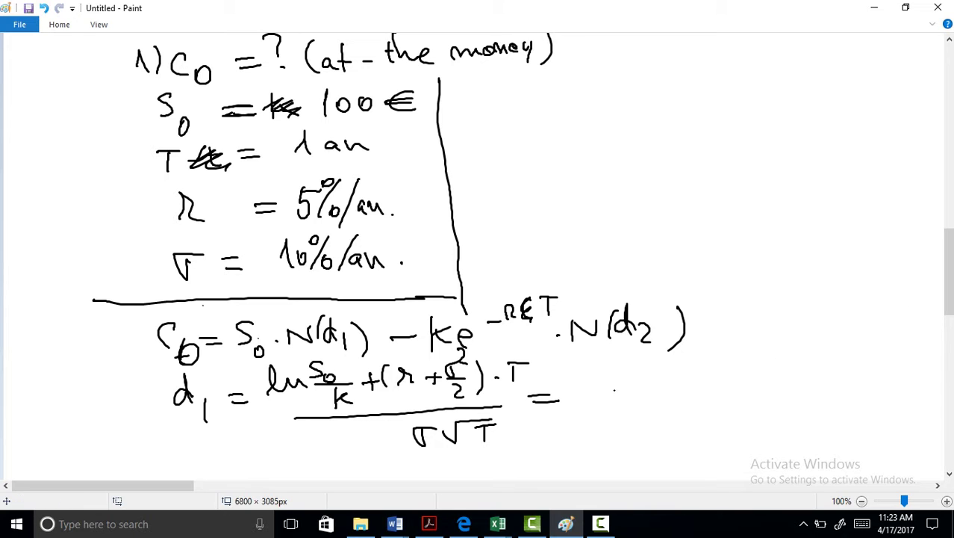
Substitute (0.05+0.005) as the numeric d1 numerator.
{"action": "left_click_drag", "start_coordinate": [577, 363], "coordinate": [581, 398]}
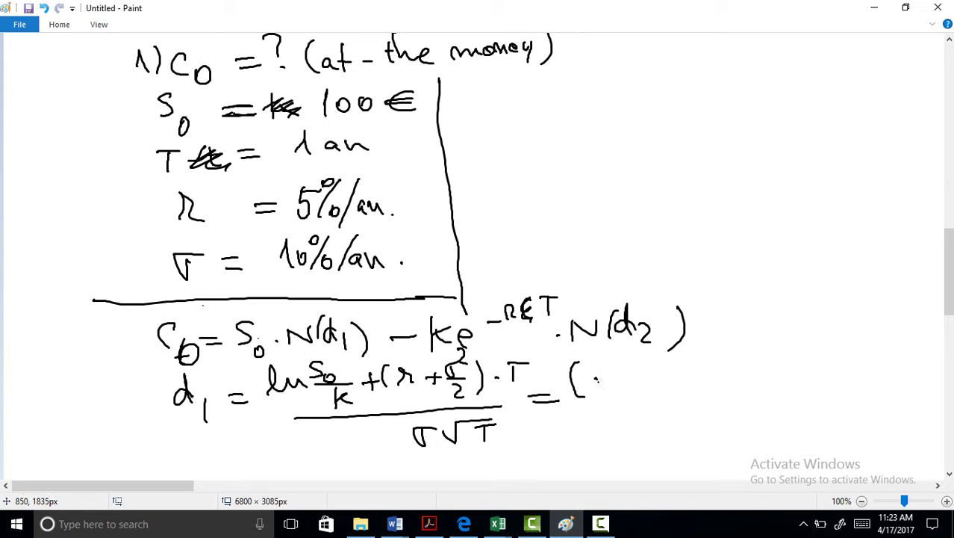
{"action": "mouse_move", "coordinate": [605, 371]}
{"action": "left_mouse_down"}
{"action": "mouse_move", "coordinate": [638, 374]}
{"action": "mouse_move", "coordinate": [649, 387]}
{"action": "mouse_move", "coordinate": [669, 368]}
{"action": "mouse_move", "coordinate": [683, 387]}
{"action": "left_mouse_up"}
{"action": "left_click", "coordinate": [619, 383]}
{"action": "mouse_move", "coordinate": [678, 378]}
{"action": "left_mouse_down"}
{"action": "mouse_move", "coordinate": [700, 378]}
{"action": "mouse_move", "coordinate": [711, 365]}
{"action": "mouse_move", "coordinate": [770, 367]}
{"action": "mouse_move", "coordinate": [767, 377]}
{"action": "mouse_move", "coordinate": [782, 362]}
{"action": "left_mouse_up"}
{"action": "left_click", "coordinate": [734, 374]}
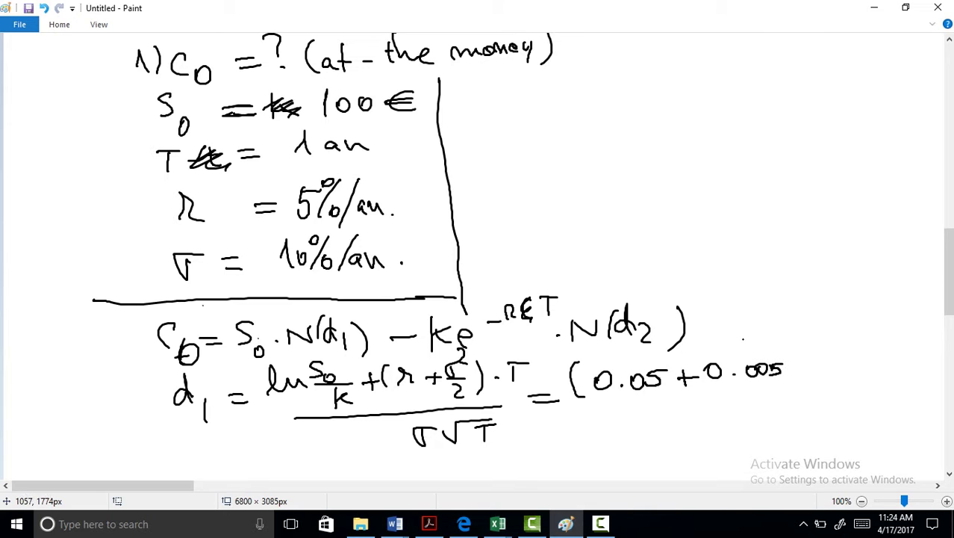
{"action": "left_click_drag", "start_coordinate": [782, 342], "coordinate": [782, 386]}
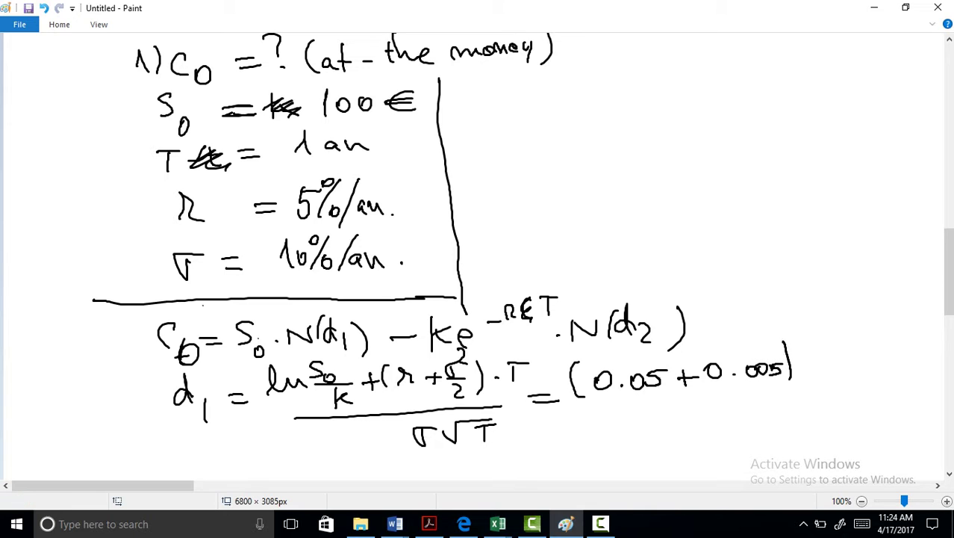
Divide by 0.1 under a fraction bar and write the d1 result = 0.55.
{"action": "left_click_drag", "start_coordinate": [831, 357], "coordinate": [831, 378]}
{"action": "left_click_drag", "start_coordinate": [814, 351], "coordinate": [847, 349]}
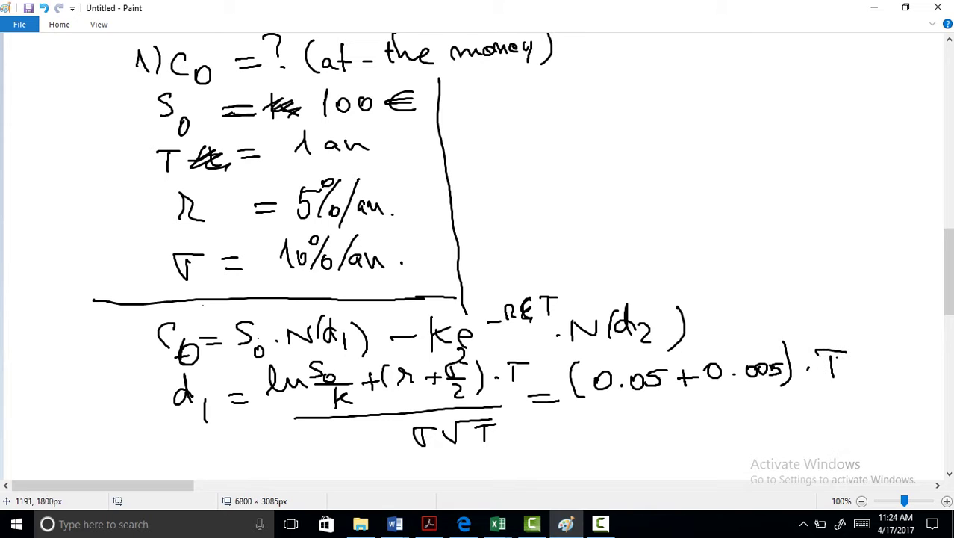
{"action": "left_click_drag", "start_coordinate": [605, 403], "coordinate": [862, 386]}
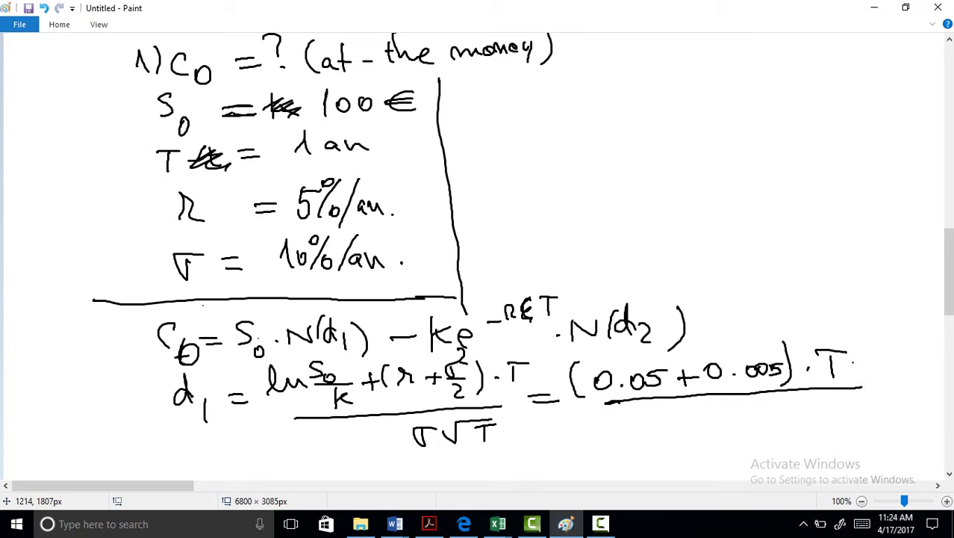
{"action": "mouse_move", "coordinate": [813, 364]}
{"action": "left_mouse_down"}
{"action": "mouse_move", "coordinate": [829, 348]}
{"action": "mouse_move", "coordinate": [841, 359]}
{"action": "mouse_move", "coordinate": [856, 348]}
{"action": "left_mouse_up"}
{"action": "left_click_drag", "start_coordinate": [686, 416], "coordinate": [729, 432]}
{"action": "left_click_drag", "start_coordinate": [590, 458], "coordinate": [616, 457]}
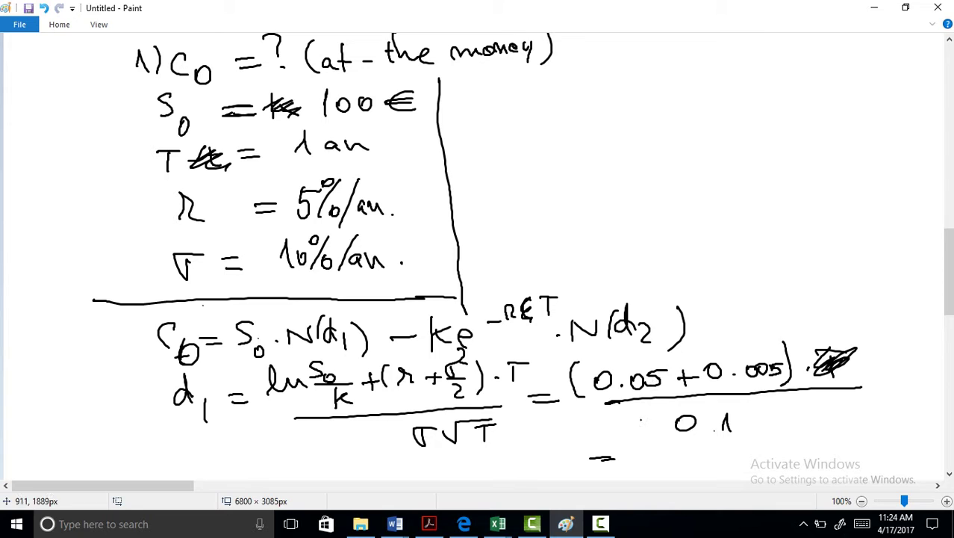
{"action": "mouse_move", "coordinate": [642, 455]}
{"action": "left_mouse_down"}
{"action": "mouse_move", "coordinate": [677, 452]}
{"action": "mouse_move", "coordinate": [688, 463]}
{"action": "mouse_move", "coordinate": [708, 440]}
{"action": "left_mouse_up"}
{"action": "left_click", "coordinate": [660, 463]}
Write d2 = d1 − σ√T on a new line.
{"action": "left_click_drag", "start_coordinate": [948, 273], "coordinate": [948, 313]}
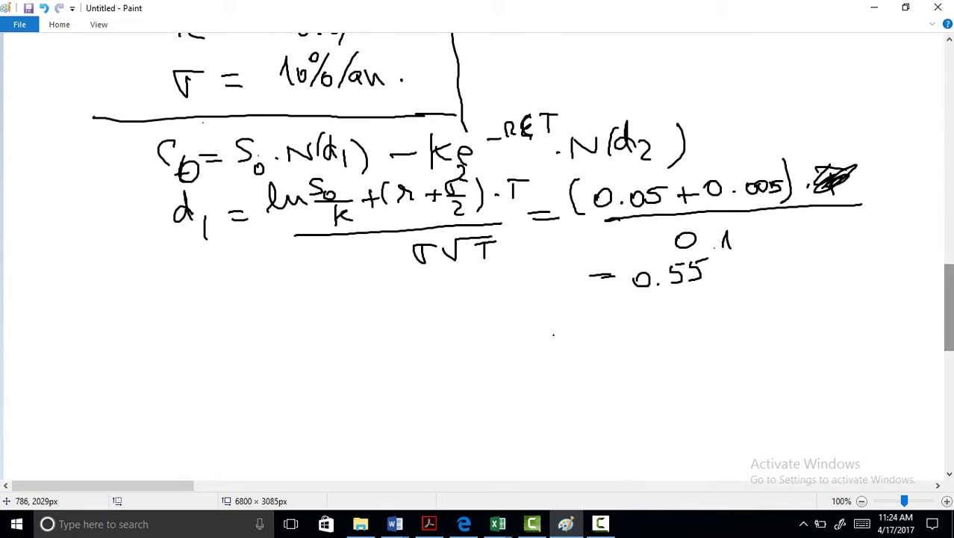
{"action": "mouse_move", "coordinate": [171, 332]}
{"action": "left_mouse_down"}
{"action": "mouse_move", "coordinate": [161, 317]}
{"action": "mouse_move", "coordinate": [192, 366]}
{"action": "left_mouse_up"}
{"action": "left_click", "coordinate": [181, 344]}
{"action": "mouse_move", "coordinate": [218, 334]}
{"action": "left_mouse_down"}
{"action": "mouse_move", "coordinate": [239, 333]}
{"action": "mouse_move", "coordinate": [242, 344]}
{"action": "left_mouse_up"}
{"action": "mouse_move", "coordinate": [278, 333]}
{"action": "left_mouse_down"}
{"action": "mouse_move", "coordinate": [276, 317]}
{"action": "mouse_move", "coordinate": [299, 354]}
{"action": "mouse_move", "coordinate": [340, 336]}
{"action": "left_mouse_up"}
{"action": "mouse_move", "coordinate": [403, 329]}
{"action": "left_mouse_down"}
{"action": "mouse_move", "coordinate": [457, 305]}
{"action": "mouse_move", "coordinate": [444, 340]}
{"action": "left_mouse_up"}
{"action": "mouse_move", "coordinate": [451, 312]}
{"action": "left_mouse_down"}
{"action": "mouse_move", "coordinate": [436, 318]}
{"action": "mouse_move", "coordinate": [508, 328]}
{"action": "left_mouse_up"}
Evaluate d2 as 0.55 − 0.1 = 0.45.
{"action": "mouse_move", "coordinate": [494, 334]}
{"action": "left_mouse_down"}
{"action": "mouse_move", "coordinate": [527, 317]}
{"action": "mouse_move", "coordinate": [629, 321]}
{"action": "mouse_move", "coordinate": [662, 333]}
{"action": "mouse_move", "coordinate": [691, 326]}
{"action": "left_mouse_up"}
{"action": "left_click", "coordinate": [544, 336]}
{"action": "left_click", "coordinate": [647, 333]}
{"action": "mouse_move", "coordinate": [678, 333]}
{"action": "left_mouse_down"}
{"action": "mouse_move", "coordinate": [700, 333]}
{"action": "mouse_move", "coordinate": [711, 315]}
{"action": "mouse_move", "coordinate": [753, 327]}
{"action": "mouse_move", "coordinate": [778, 307]}
{"action": "left_mouse_up"}
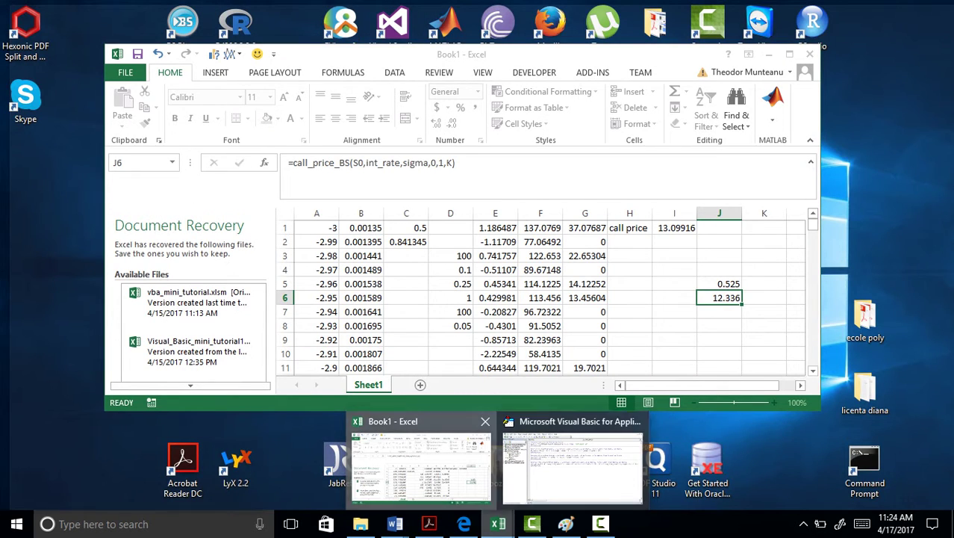
Enter =norm_01(0.55) in J7 and =norm_01(0.45) in J8, giving 0.70884 and 0.673645.
{"action": "left_click", "coordinate": [421, 463]}
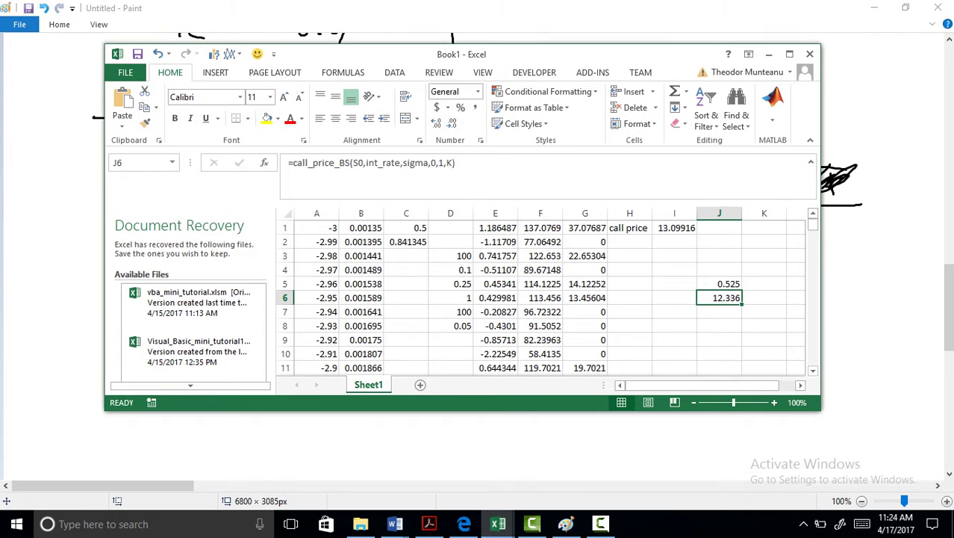
{"action": "left_click", "coordinate": [719, 311]}
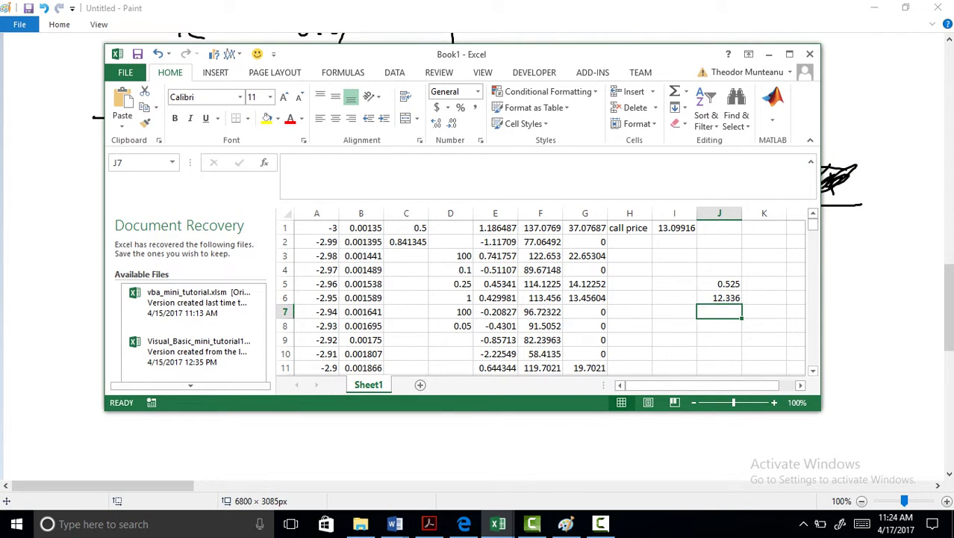
{"action": "type", "text": "=norm"}
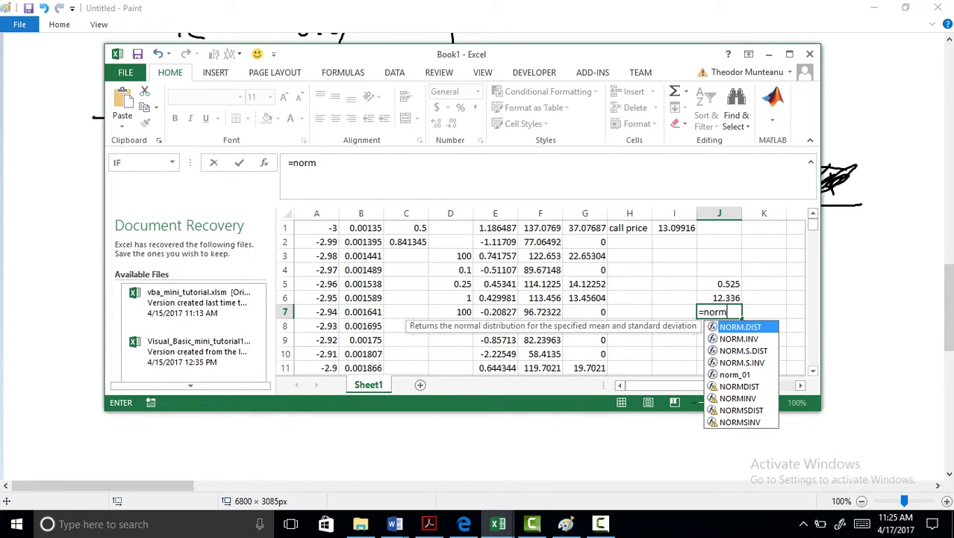
{"action": "type", "text": "_0"}
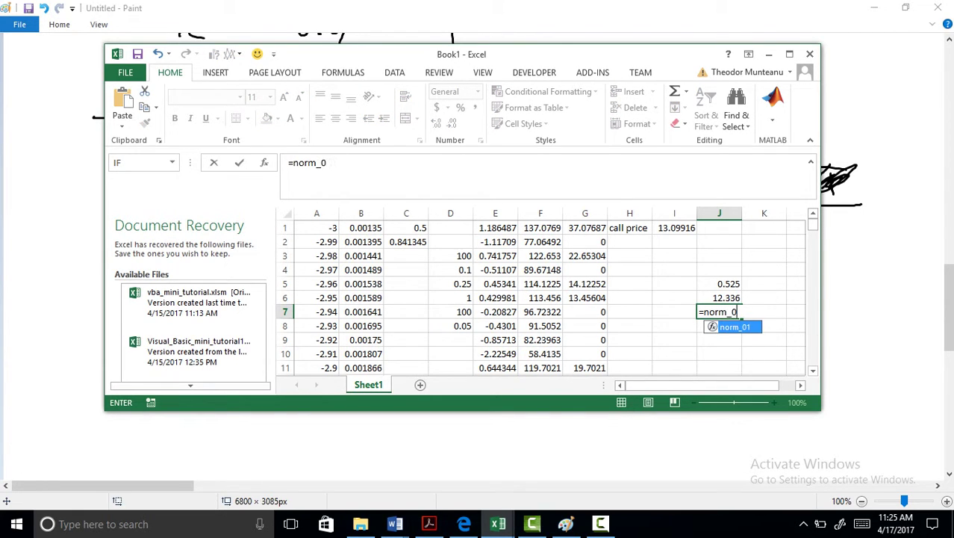
{"action": "type", "text": "1("}
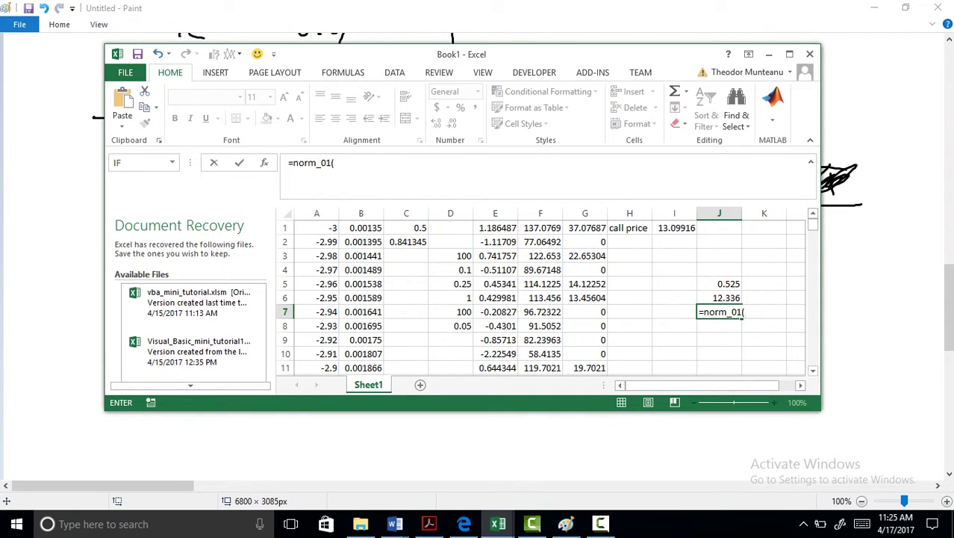
{"action": "key", "text": "BackSpace"}
{"action": "type", "text": "(0"}
{"action": "type", "text": ".55)"}
{"action": "key", "text": "Return"}
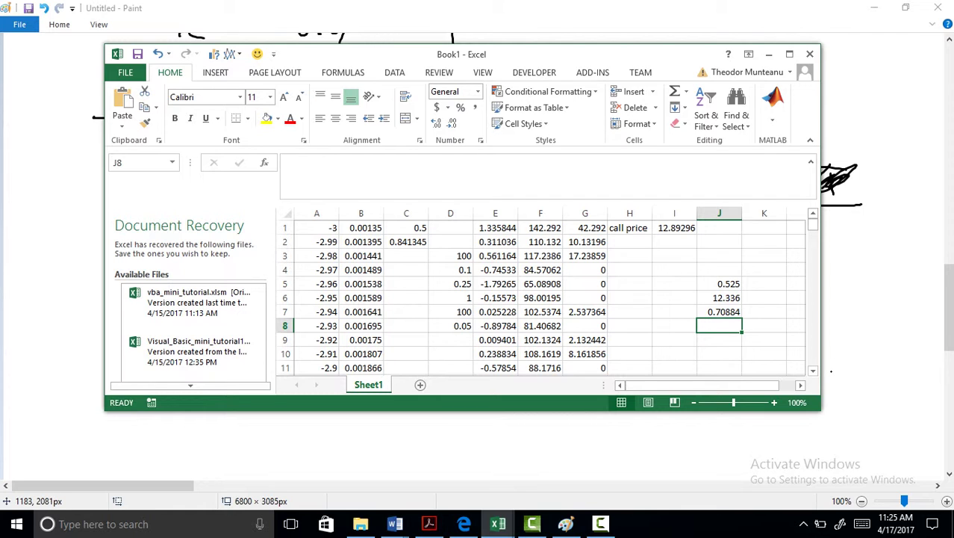
{"action": "type", "text": "=norm_0"}
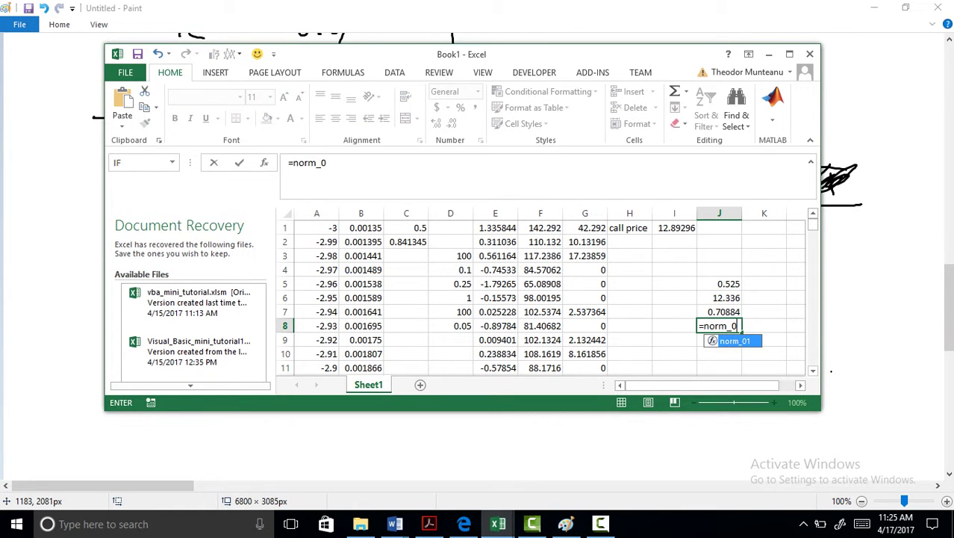
{"action": "type", "text": "1("}
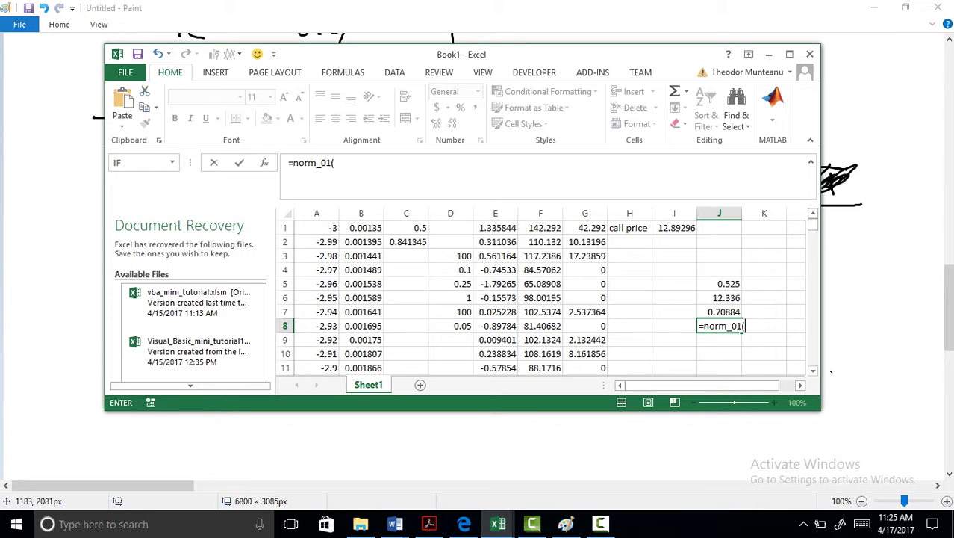
{"action": "type", "text": "0.45"}
{"action": "type", "text": ")"}
{"action": "key", "text": "Return"}
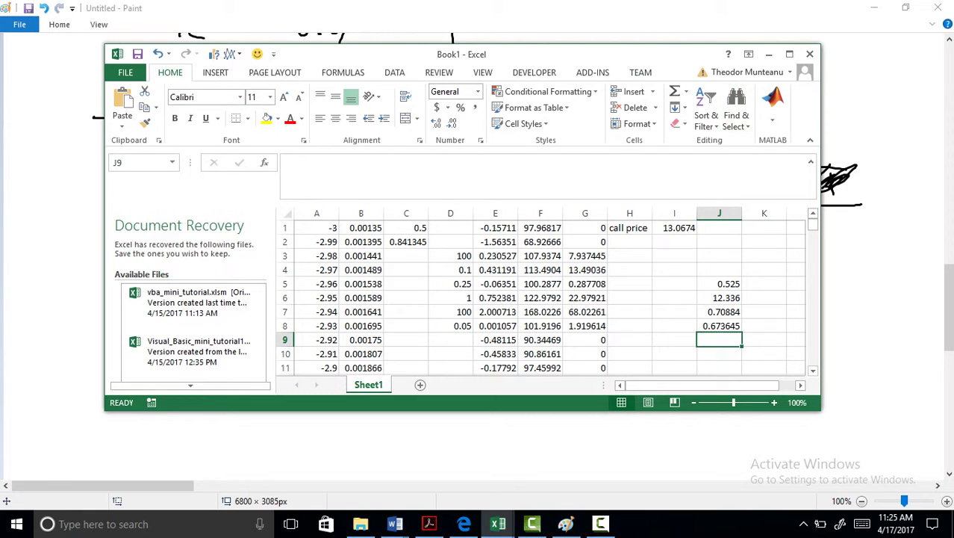
Move the Excel window aside and write N(d1) = 0.7088 below the d2 line.
{"action": "left_click_drag", "start_coordinate": [659, 53], "coordinate": [699, 390]}
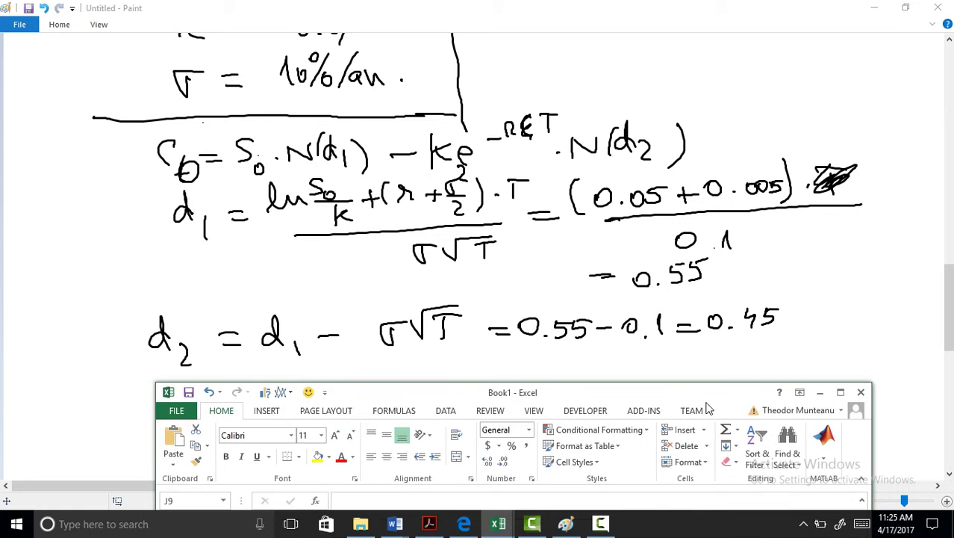
{"action": "left_click_drag", "start_coordinate": [698, 425], "coordinate": [716, 448]}
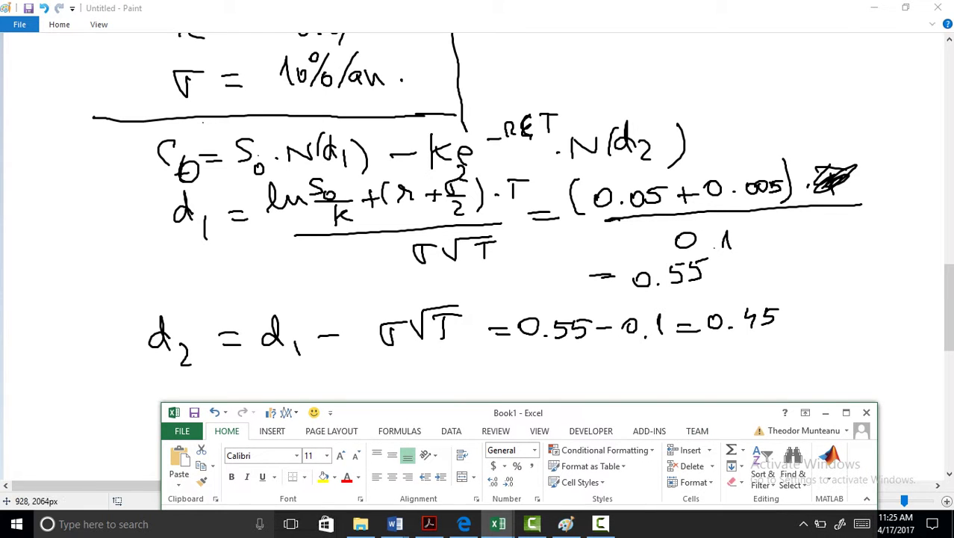
{"action": "mouse_move", "coordinate": [659, 421]}
{"action": "left_mouse_down"}
{"action": "mouse_move", "coordinate": [582, 182]}
{"action": "mouse_move", "coordinate": [580, 231]}
{"action": "mouse_move", "coordinate": [668, 448]}
{"action": "left_mouse_up"}
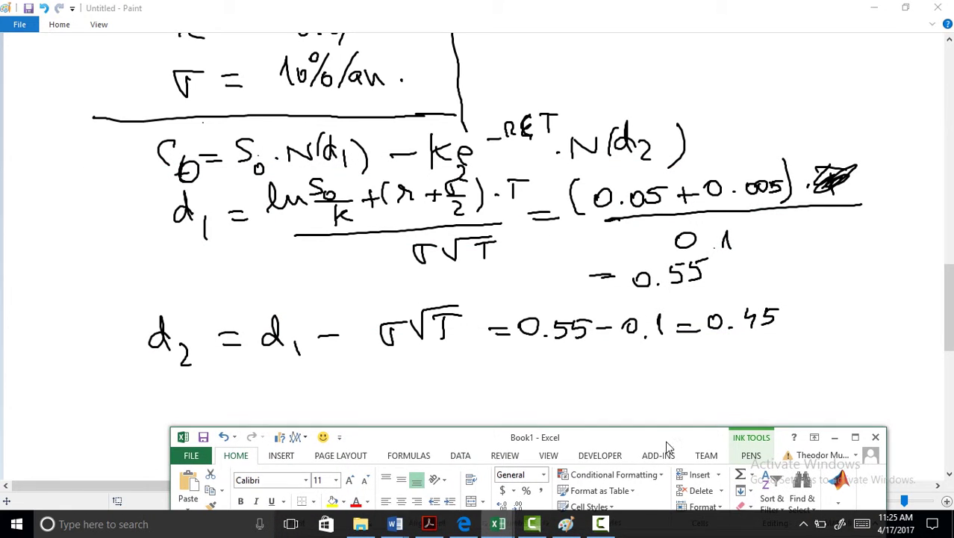
{"action": "mouse_move", "coordinate": [250, 389]}
{"action": "left_mouse_down"}
{"action": "mouse_move", "coordinate": [270, 387]}
{"action": "mouse_move", "coordinate": [251, 370]}
{"action": "mouse_move", "coordinate": [275, 365]}
{"action": "mouse_move", "coordinate": [290, 388]}
{"action": "left_mouse_up"}
{"action": "mouse_move", "coordinate": [309, 373]}
{"action": "left_mouse_down"}
{"action": "mouse_move", "coordinate": [311, 358]}
{"action": "mouse_move", "coordinate": [312, 383]}
{"action": "left_mouse_up"}
{"action": "mouse_move", "coordinate": [333, 360]}
{"action": "left_mouse_down"}
{"action": "mouse_move", "coordinate": [336, 390]}
{"action": "mouse_move", "coordinate": [369, 373]}
{"action": "left_mouse_up"}
{"action": "mouse_move", "coordinate": [357, 381]}
{"action": "left_mouse_down"}
{"action": "mouse_move", "coordinate": [390, 370]}
{"action": "mouse_move", "coordinate": [440, 380]}
{"action": "mouse_move", "coordinate": [455, 365]}
{"action": "mouse_move", "coordinate": [491, 360]}
{"action": "left_mouse_up"}
{"action": "left_click_drag", "start_coordinate": [265, 413], "coordinate": [277, 410]}
{"action": "mouse_move", "coordinate": [248, 421]}
{"action": "left_mouse_down"}
{"action": "mouse_move", "coordinate": [247, 437]}
{"action": "mouse_move", "coordinate": [281, 440]}
{"action": "left_mouse_up"}
Write N(d2) = 0.6736 beneath it, with a vertical stroke to the right.
{"action": "mouse_move", "coordinate": [307, 419]}
{"action": "left_mouse_down"}
{"action": "mouse_move", "coordinate": [304, 401]}
{"action": "mouse_move", "coordinate": [337, 435]}
{"action": "left_mouse_up"}
{"action": "left_click_drag", "start_coordinate": [342, 399], "coordinate": [348, 436]}
{"action": "mouse_move", "coordinate": [374, 422]}
{"action": "left_mouse_down"}
{"action": "mouse_move", "coordinate": [399, 422]}
{"action": "mouse_move", "coordinate": [408, 406]}
{"action": "mouse_move", "coordinate": [478, 424]}
{"action": "mouse_move", "coordinate": [495, 417]}
{"action": "left_mouse_up"}
{"action": "left_click", "coordinate": [429, 418]}
{"action": "left_click_drag", "start_coordinate": [526, 397], "coordinate": [515, 419]}
{"action": "left_click_drag", "start_coordinate": [538, 342], "coordinate": [540, 435]}
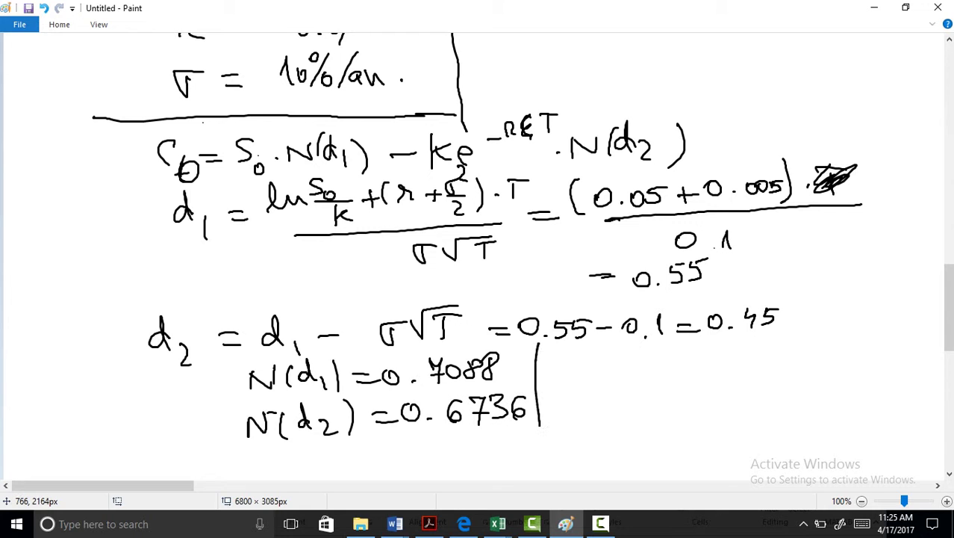
{"action": "scroll", "coordinate": [948, 306], "scroll_direction": "down", "scroll_amount": 3}
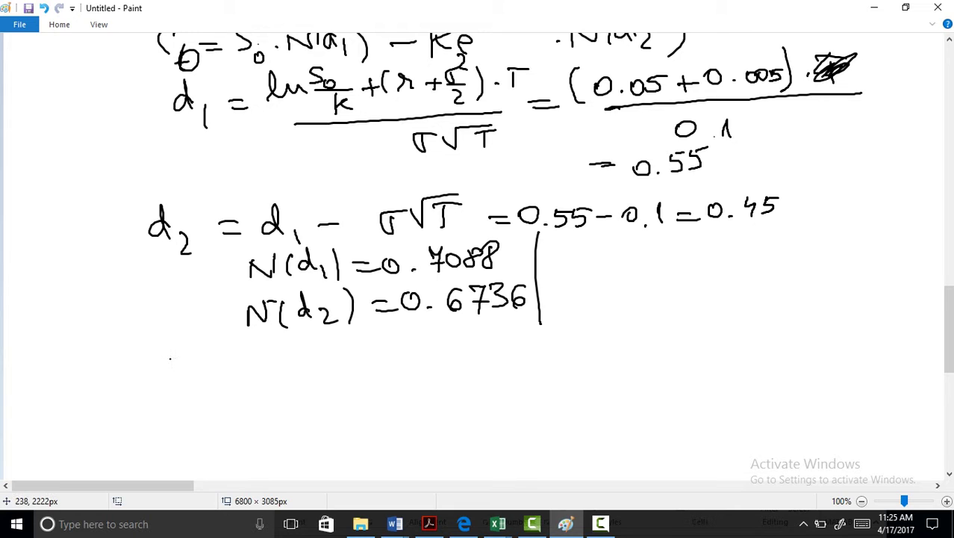
Handwrite the line Co = 100·0,7088 − 100e^(−0.05)·0.6736.
{"action": "mouse_move", "coordinate": [170, 366]}
{"action": "left_mouse_down"}
{"action": "mouse_move", "coordinate": [171, 384]}
{"action": "mouse_move", "coordinate": [186, 376]}
{"action": "left_mouse_up"}
{"action": "mouse_move", "coordinate": [218, 373]}
{"action": "left_mouse_down"}
{"action": "mouse_move", "coordinate": [257, 386]}
{"action": "mouse_move", "coordinate": [281, 368]}
{"action": "left_mouse_up"}
{"action": "left_click_drag", "start_coordinate": [303, 367], "coordinate": [308, 369]}
{"action": "left_click_drag", "start_coordinate": [329, 374], "coordinate": [355, 364]}
{"action": "mouse_move", "coordinate": [371, 374]}
{"action": "left_mouse_down"}
{"action": "mouse_move", "coordinate": [367, 385]}
{"action": "mouse_move", "coordinate": [414, 359]}
{"action": "mouse_move", "coordinate": [512, 361]}
{"action": "left_mouse_up"}
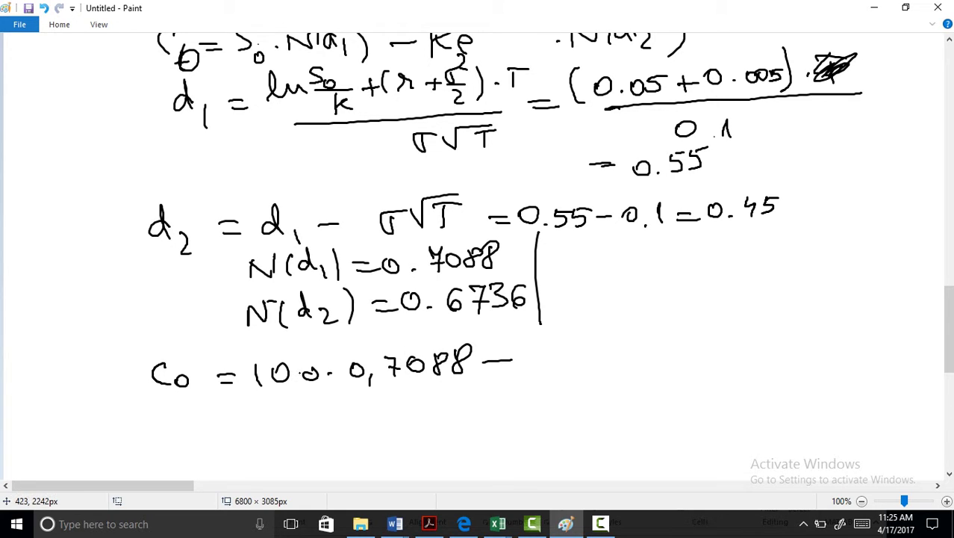
{"action": "mouse_move", "coordinate": [308, 364]}
{"action": "left_mouse_down"}
{"action": "mouse_move", "coordinate": [314, 388]}
{"action": "mouse_move", "coordinate": [307, 356]}
{"action": "left_mouse_up"}
{"action": "mouse_move", "coordinate": [531, 345]}
{"action": "left_mouse_down"}
{"action": "mouse_move", "coordinate": [533, 373]}
{"action": "mouse_move", "coordinate": [550, 355]}
{"action": "mouse_move", "coordinate": [574, 352]}
{"action": "mouse_move", "coordinate": [607, 366]}
{"action": "mouse_move", "coordinate": [627, 342]}
{"action": "left_mouse_up"}
{"action": "left_click_drag", "start_coordinate": [634, 331], "coordinate": [647, 343]}
{"action": "mouse_move", "coordinate": [661, 328]}
{"action": "left_mouse_down"}
{"action": "mouse_move", "coordinate": [674, 345]}
{"action": "mouse_move", "coordinate": [691, 324]}
{"action": "mouse_move", "coordinate": [693, 351]}
{"action": "mouse_move", "coordinate": [711, 331]}
{"action": "mouse_move", "coordinate": [785, 341]}
{"action": "left_mouse_up"}
{"action": "left_click_drag", "start_coordinate": [815, 312], "coordinate": [806, 336]}
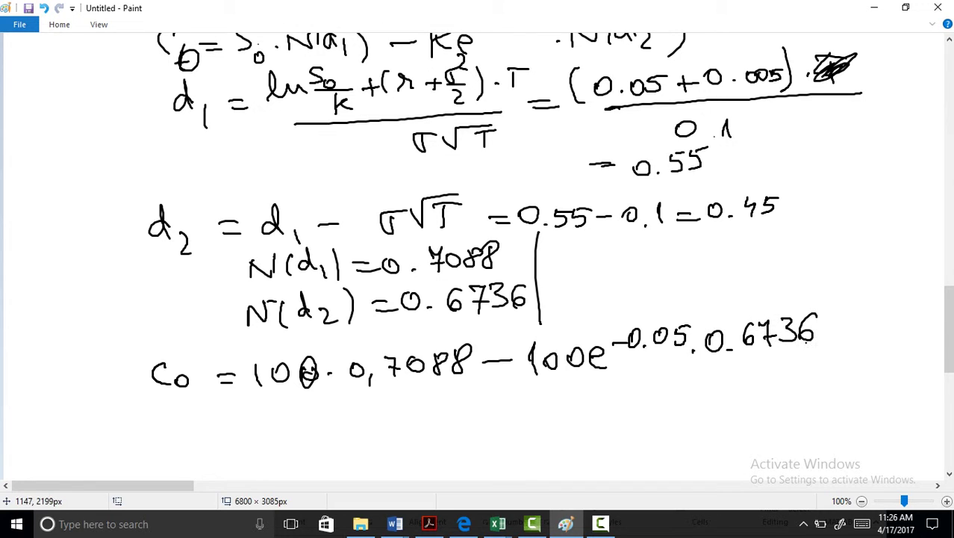
{"action": "left_click", "coordinate": [413, 389]}
Below it, handwrite the factored form =100(0,7088 − e^(−0.05)·0.6736).
{"action": "left_click_drag", "start_coordinate": [230, 420], "coordinate": [247, 428]}
{"action": "mouse_move", "coordinate": [254, 415]}
{"action": "left_mouse_down"}
{"action": "mouse_move", "coordinate": [258, 427]}
{"action": "mouse_move", "coordinate": [281, 413]}
{"action": "left_mouse_up"}
{"action": "left_click_drag", "start_coordinate": [302, 413], "coordinate": [333, 435]}
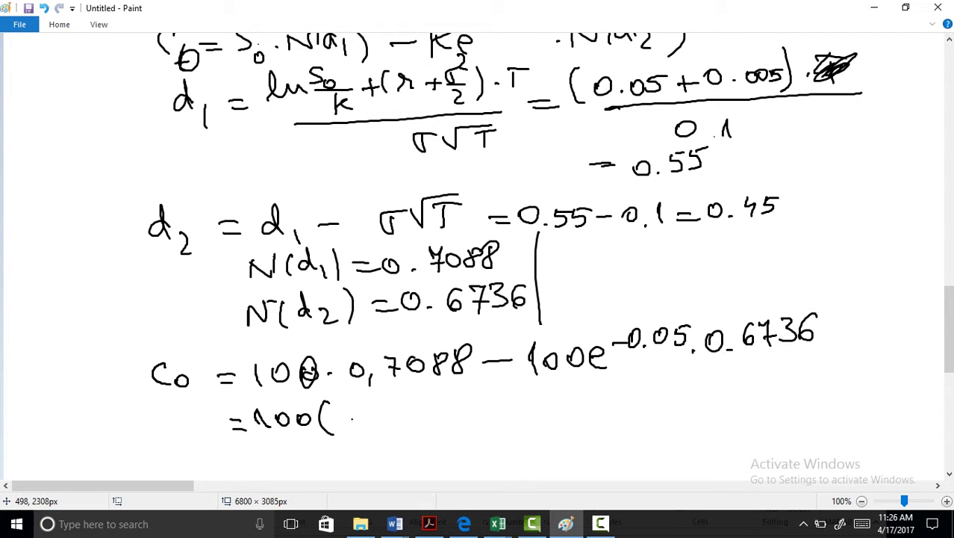
{"action": "left_click_drag", "start_coordinate": [362, 403], "coordinate": [370, 432]}
{"action": "mouse_move", "coordinate": [381, 403]}
{"action": "left_mouse_down"}
{"action": "mouse_move", "coordinate": [388, 423]}
{"action": "mouse_move", "coordinate": [436, 403]}
{"action": "mouse_move", "coordinate": [536, 412]}
{"action": "left_mouse_up"}
{"action": "left_click_drag", "start_coordinate": [538, 391], "coordinate": [564, 384]}
{"action": "mouse_move", "coordinate": [577, 391]}
{"action": "left_mouse_down"}
{"action": "mouse_move", "coordinate": [617, 378]}
{"action": "mouse_move", "coordinate": [637, 394]}
{"action": "mouse_move", "coordinate": [645, 387]}
{"action": "mouse_move", "coordinate": [677, 398]}
{"action": "left_mouse_up"}
{"action": "left_click", "coordinate": [620, 396]}
{"action": "left_click", "coordinate": [666, 401]}
{"action": "mouse_move", "coordinate": [698, 378]}
{"action": "left_mouse_down"}
{"action": "mouse_move", "coordinate": [705, 400]}
{"action": "mouse_move", "coordinate": [740, 395]}
{"action": "mouse_move", "coordinate": [760, 412]}
{"action": "left_mouse_up"}
{"action": "left_click", "coordinate": [755, 366]}
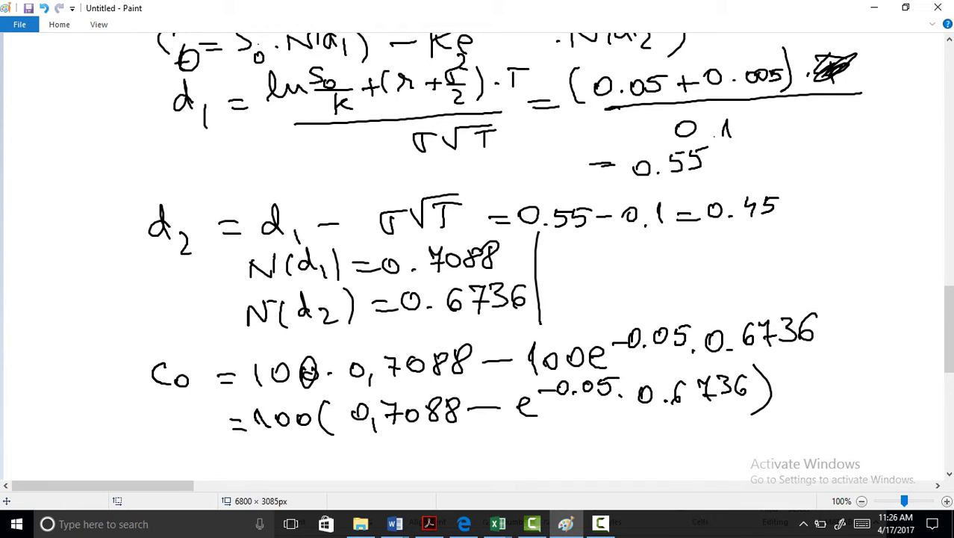
{"action": "left_click", "coordinate": [497, 524]}
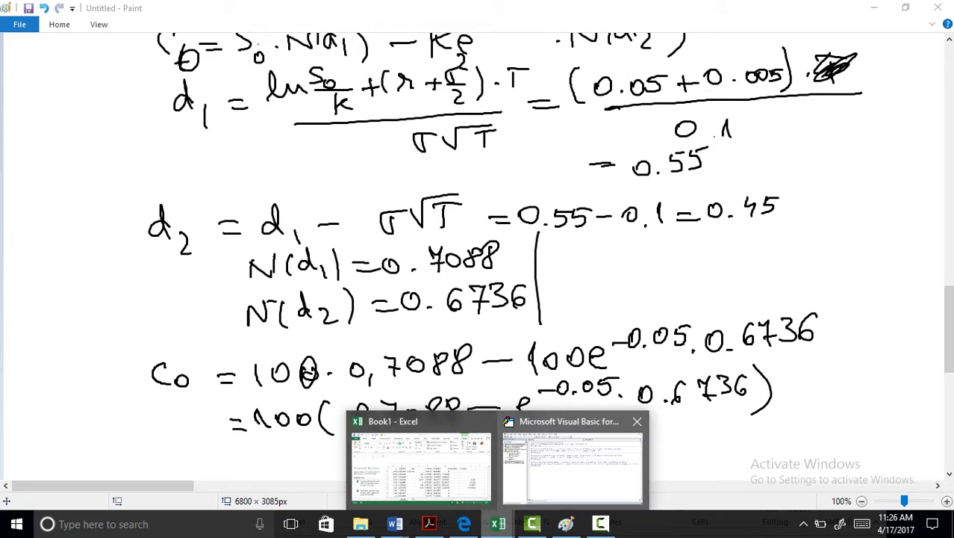
Enter =100*(J7-exp(-0.05)*J8) in J9 and accept the correction, giving 6.804958.
{"action": "left_click", "coordinate": [421, 460]}
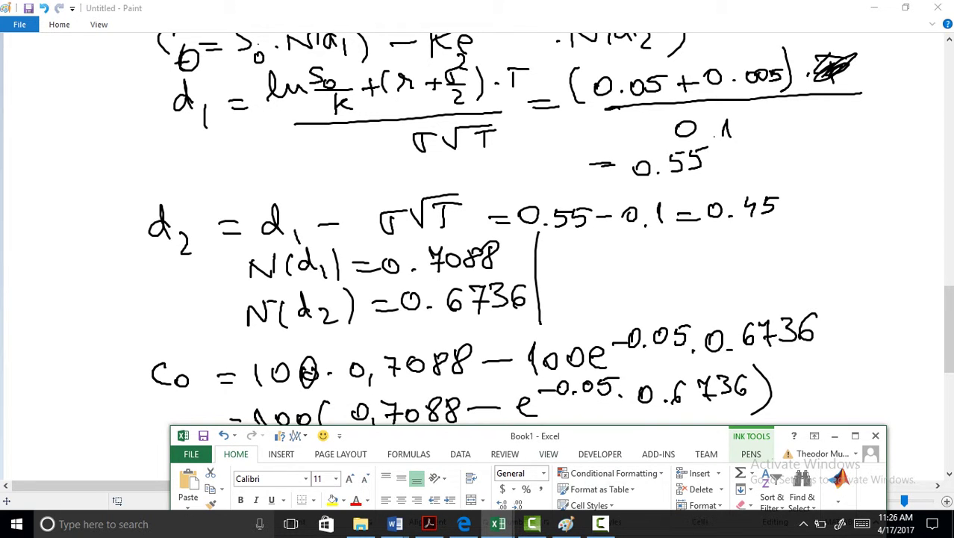
{"action": "left_click_drag", "start_coordinate": [535, 435], "coordinate": [426, 87]}
{"action": "type", "text": "="}
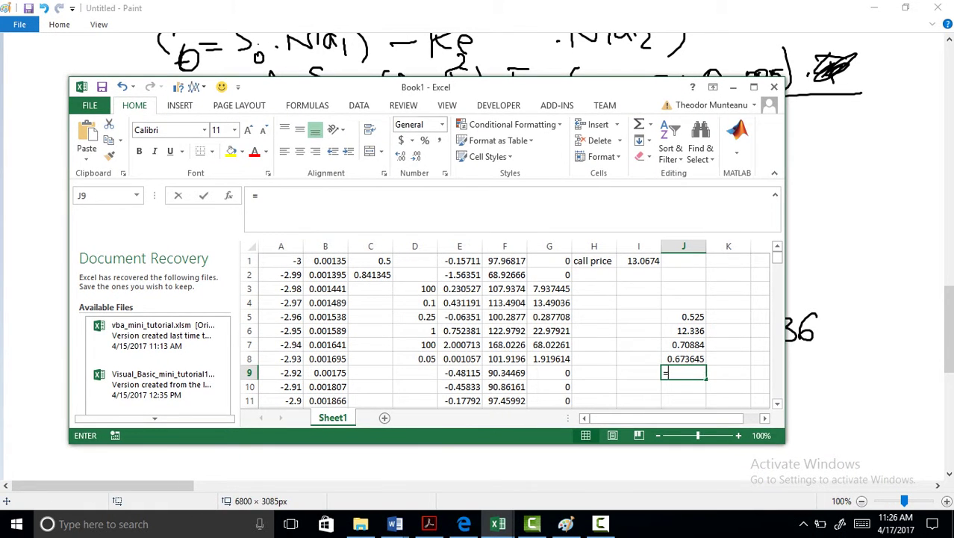
{"action": "type", "text": "100(J"}
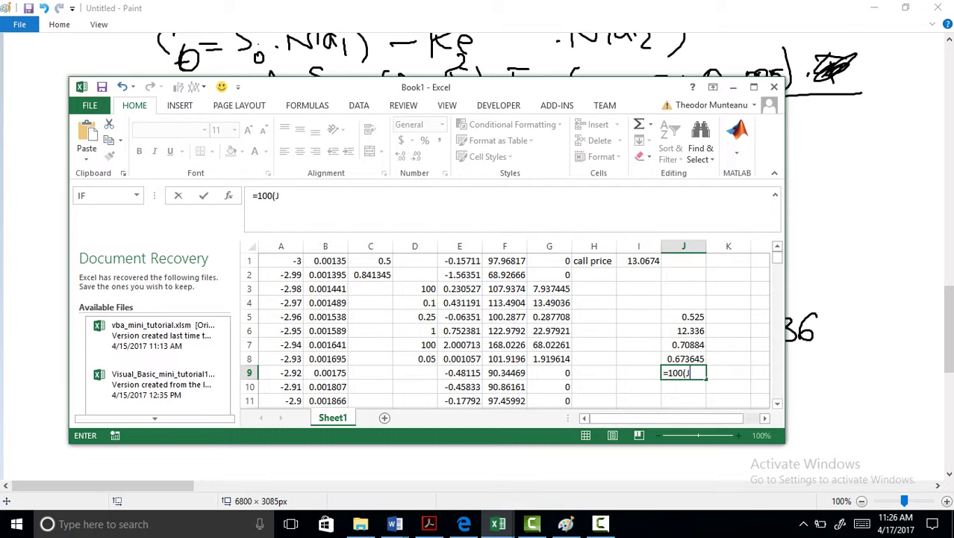
{"action": "left_click", "coordinate": [684, 344]}
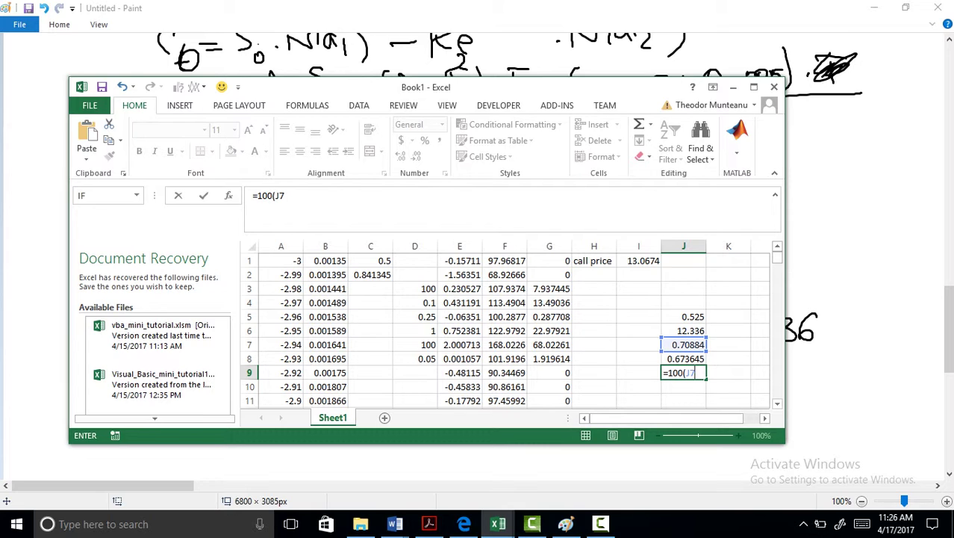
{"action": "type", "text": "-"}
{"action": "type", "text": "exp"}
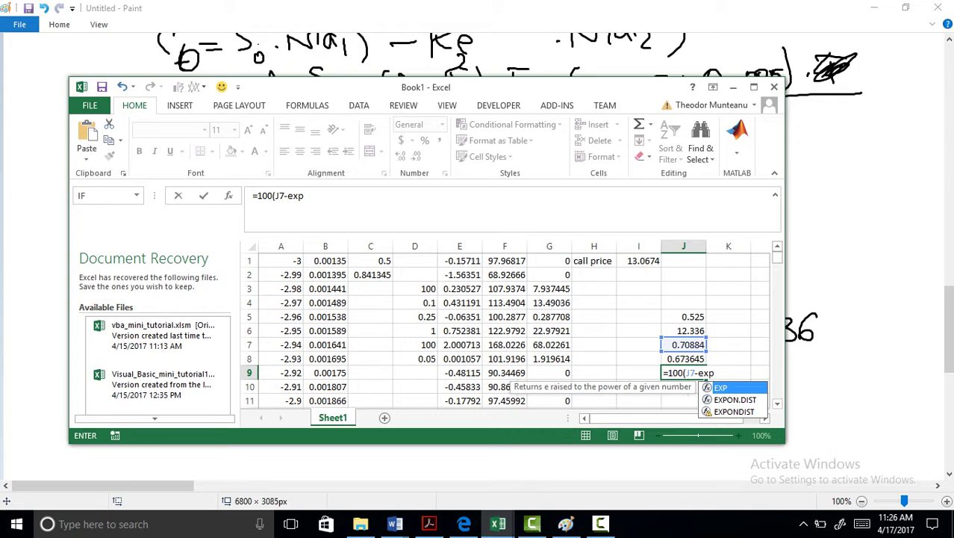
{"action": "type", "text": "(-0.0"}
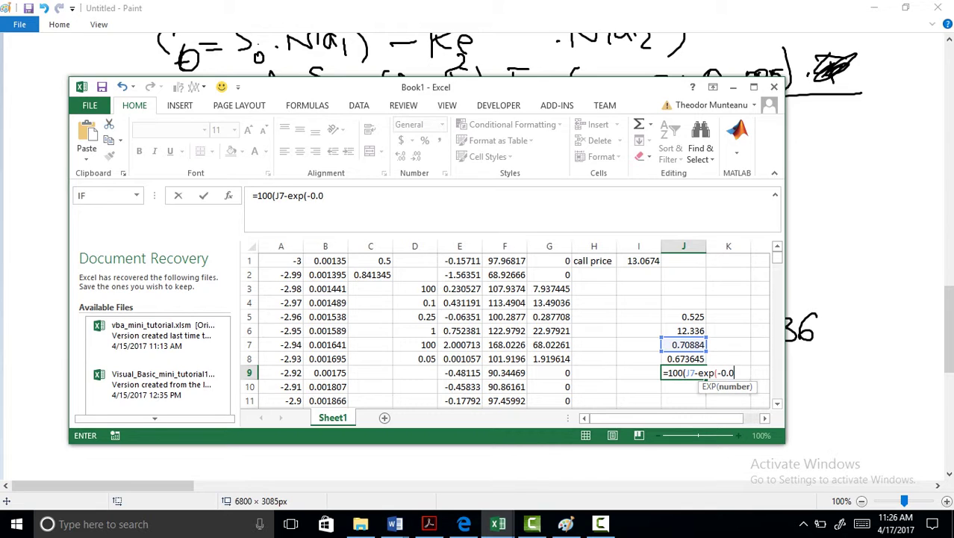
{"action": "type", "text": "5)*"}
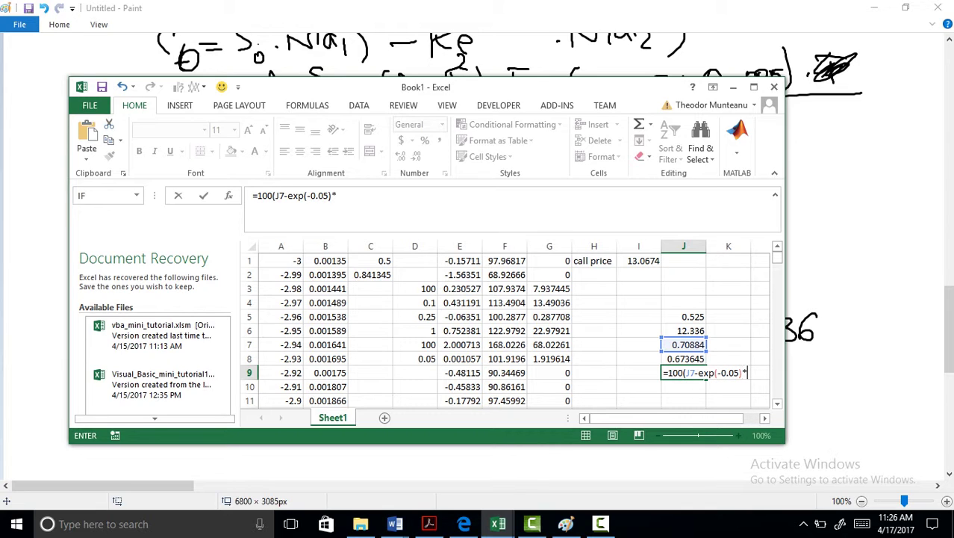
{"action": "type", "text": "J8"}
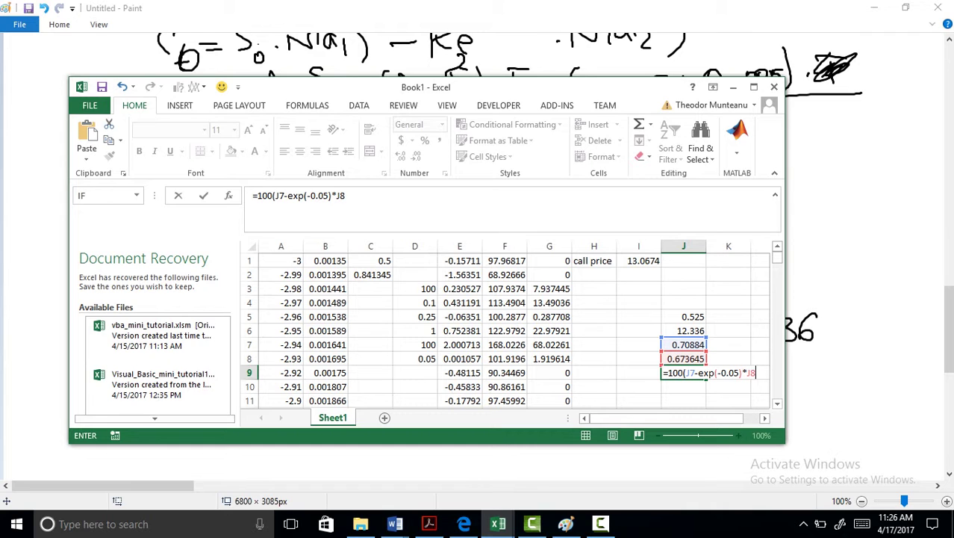
{"action": "type", "text": ")"}
{"action": "key", "text": "Return"}
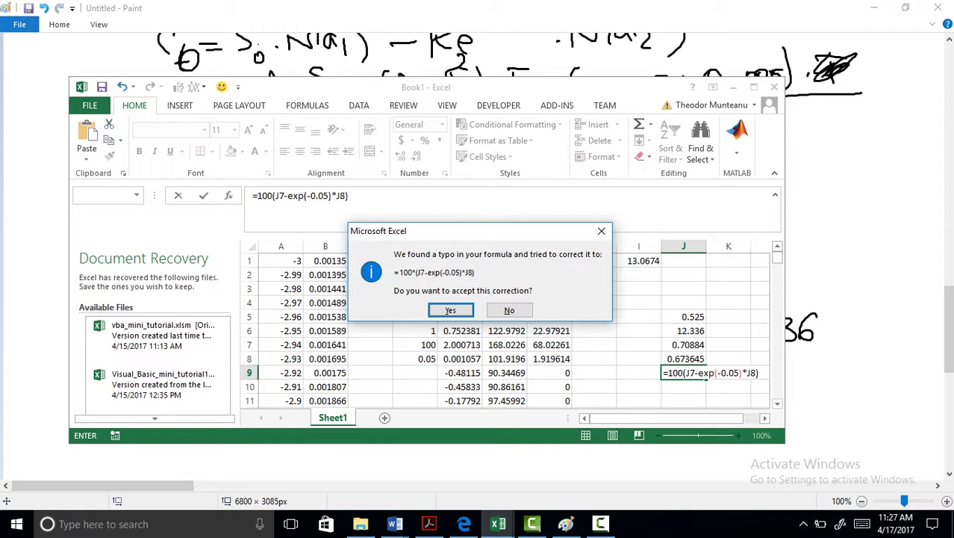
{"action": "key", "text": "Return"}
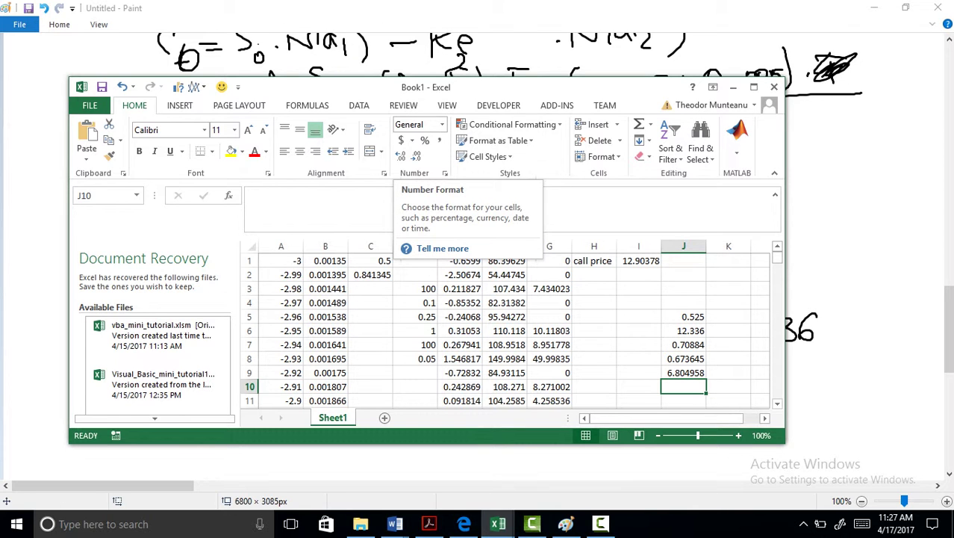
Handwrite '= 6.8049' on a new line below the factored call-price formula.
{"action": "left_click", "coordinate": [734, 86]}
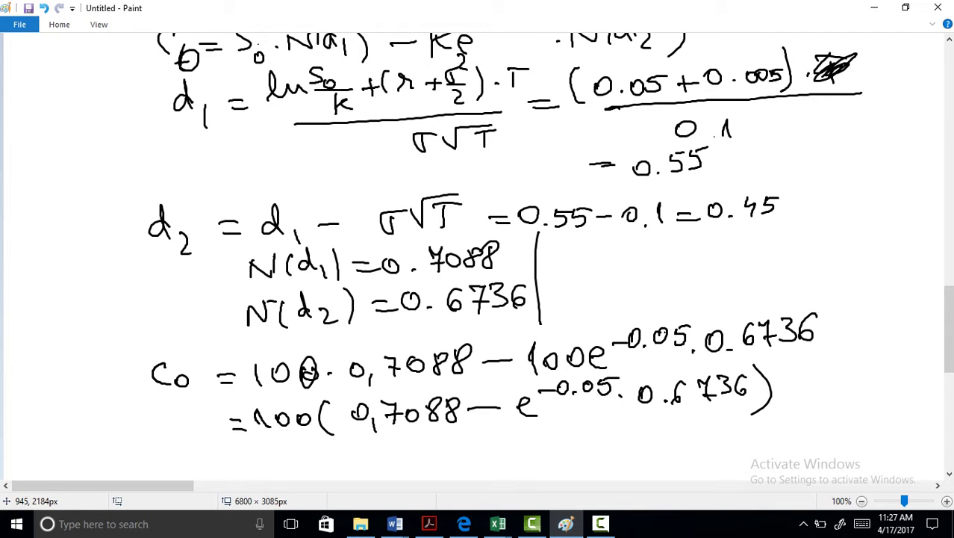
{"action": "left_click_drag", "start_coordinate": [225, 455], "coordinate": [250, 456]}
{"action": "left_click_drag", "start_coordinate": [231, 463], "coordinate": [253, 464]}
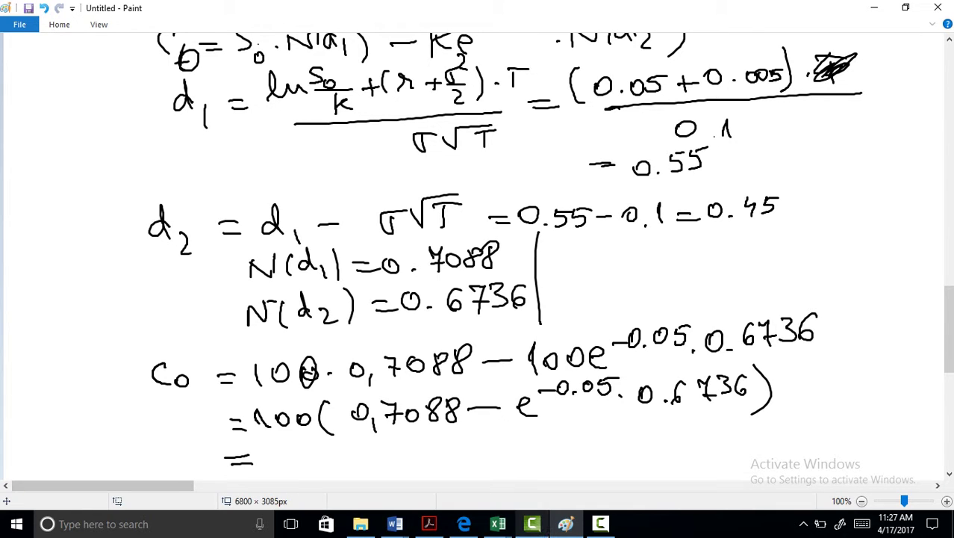
{"action": "left_click", "coordinate": [498, 523]}
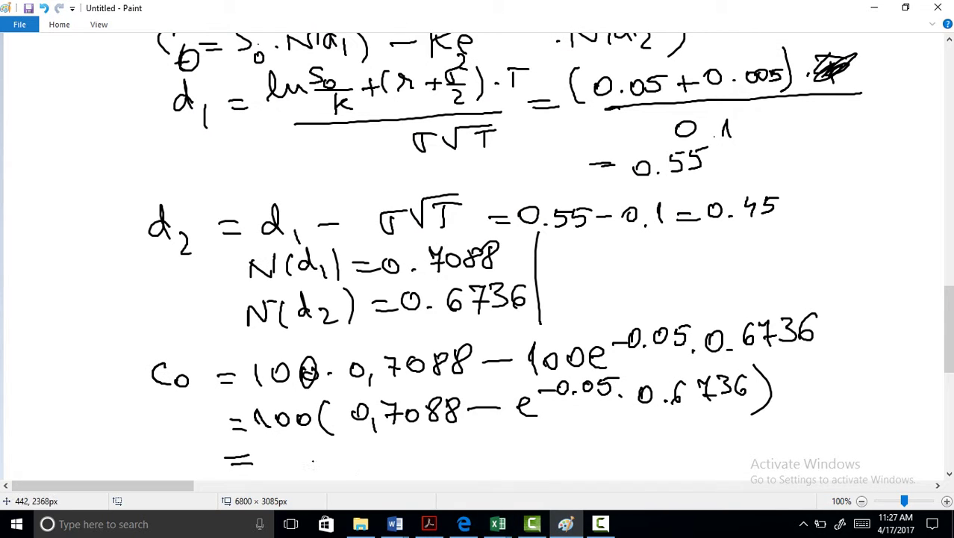
{"action": "left_click_drag", "start_coordinate": [304, 449], "coordinate": [298, 472]}
{"action": "left_click", "coordinate": [314, 470]}
{"action": "mouse_move", "coordinate": [338, 447]}
{"action": "left_mouse_down"}
{"action": "mouse_move", "coordinate": [335, 468]}
{"action": "mouse_move", "coordinate": [373, 447]}
{"action": "mouse_move", "coordinate": [356, 448]}
{"action": "left_mouse_up"}
{"action": "left_click_drag", "start_coordinate": [382, 441], "coordinate": [385, 472]}
{"action": "mouse_move", "coordinate": [413, 438]}
{"action": "left_mouse_down"}
{"action": "mouse_move", "coordinate": [403, 446]}
{"action": "mouse_move", "coordinate": [412, 469]}
{"action": "left_mouse_up"}
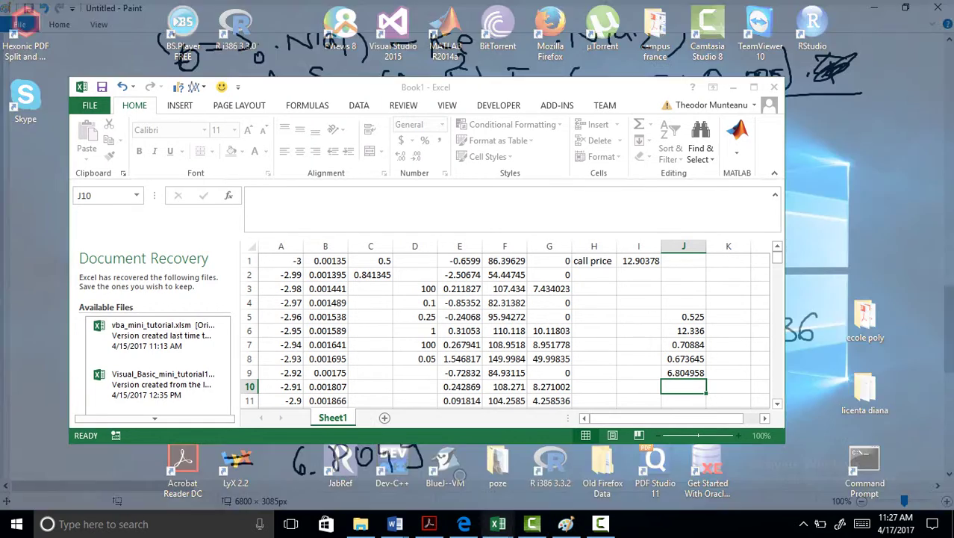
Set sigma in D5 to 0.1, then scroll through the recalculated simulation rows.
{"action": "left_click", "coordinate": [422, 459]}
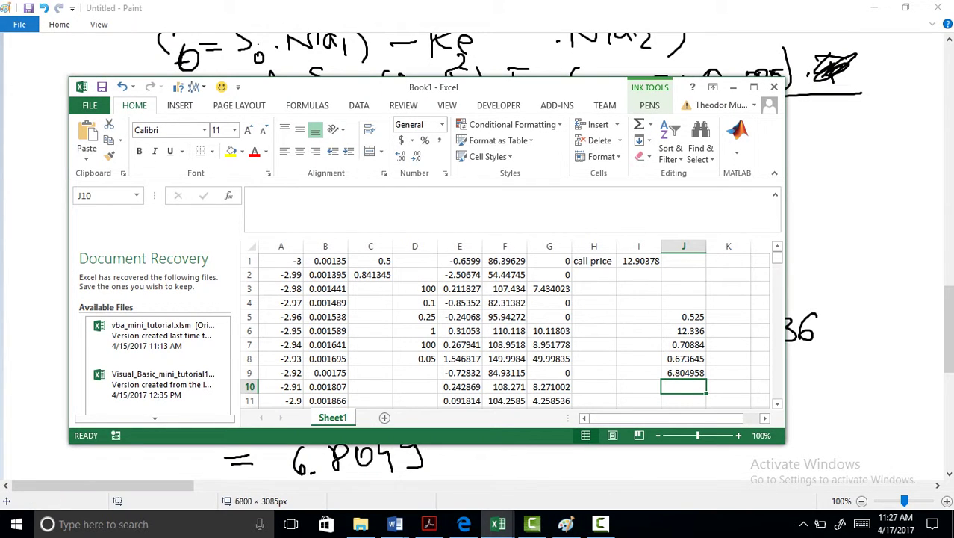
{"action": "left_click", "coordinate": [639, 260]}
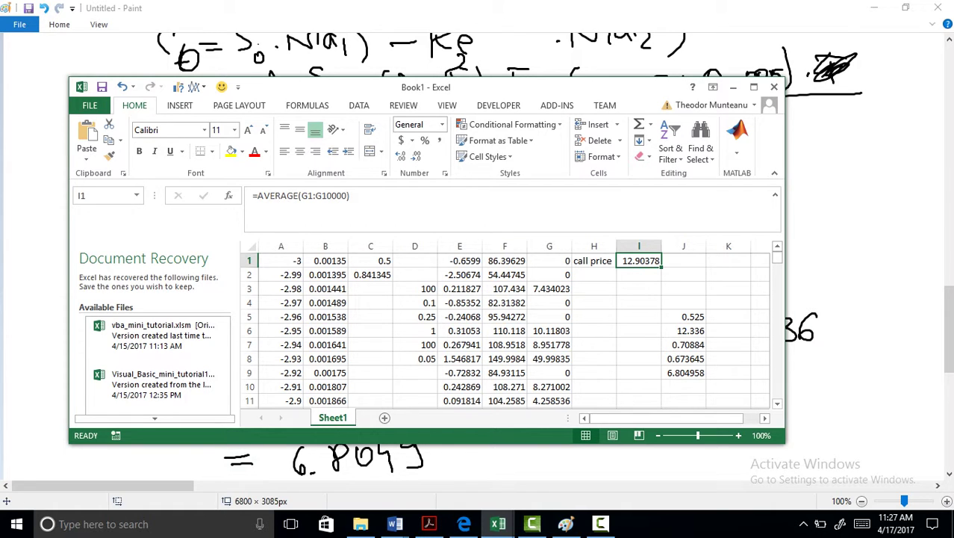
{"action": "left_click", "coordinate": [416, 359]}
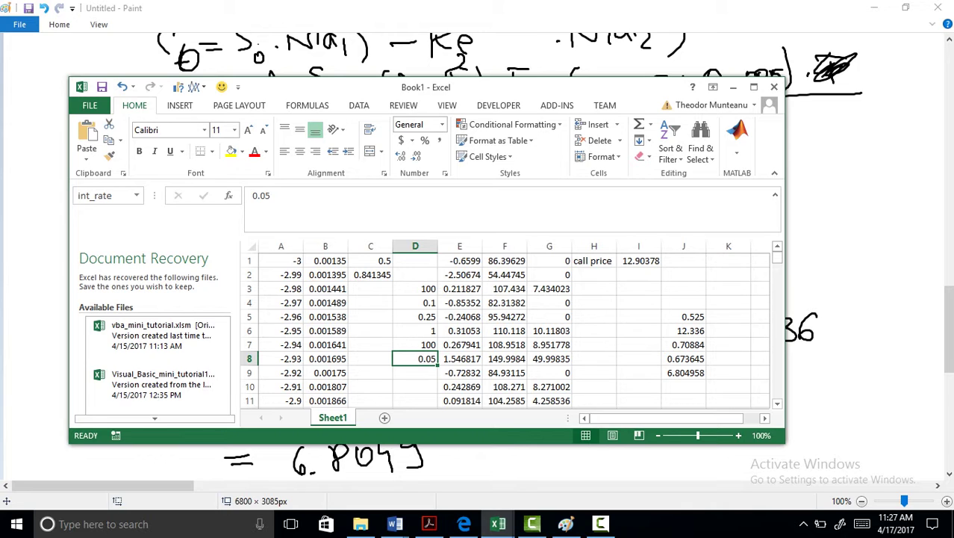
{"action": "key", "text": "Up"}
{"action": "key", "text": "Up"}
{"action": "key", "text": "Up"}
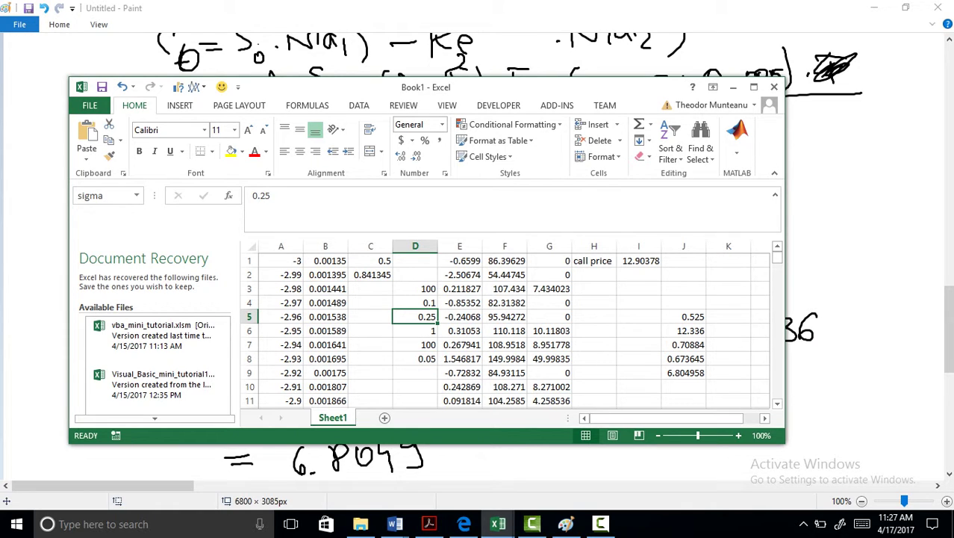
{"action": "type", "text": "0.1"}
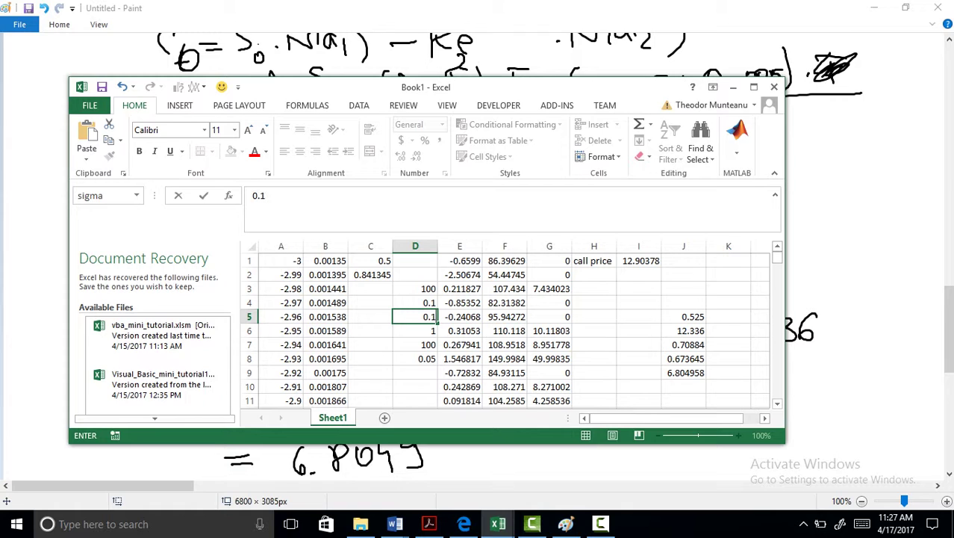
{"action": "key", "text": "Return"}
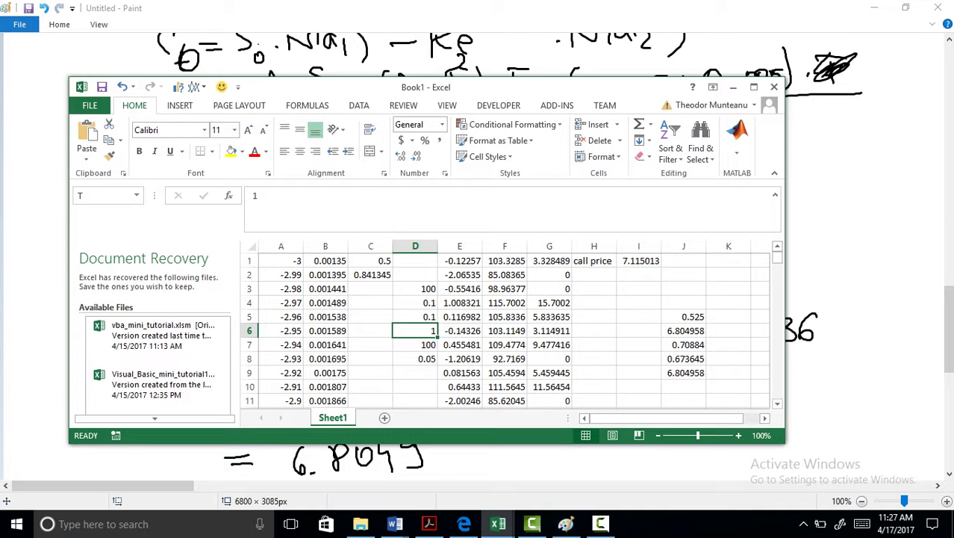
{"action": "left_click_drag", "start_coordinate": [777, 257], "coordinate": [777, 323]}
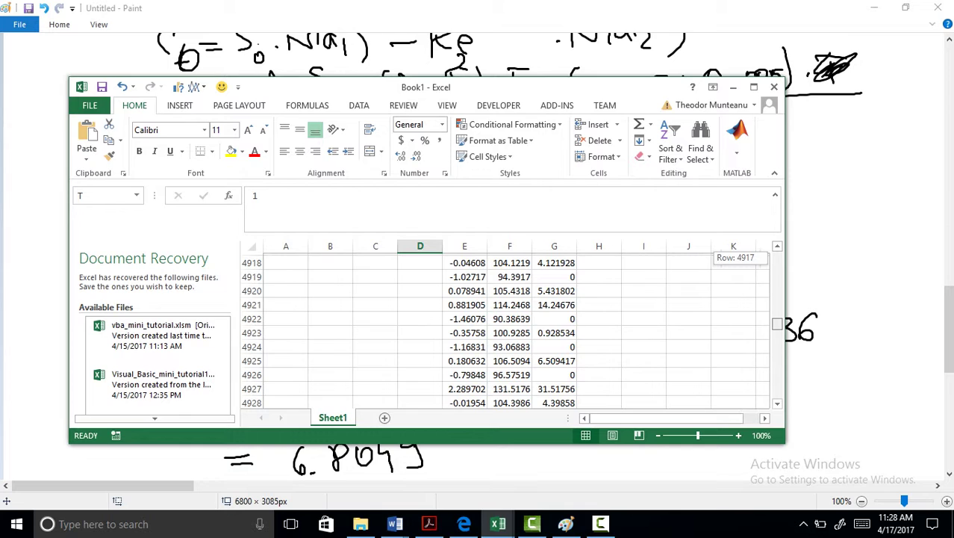
{"action": "left_click_drag", "start_coordinate": [777, 323], "coordinate": [777, 256]}
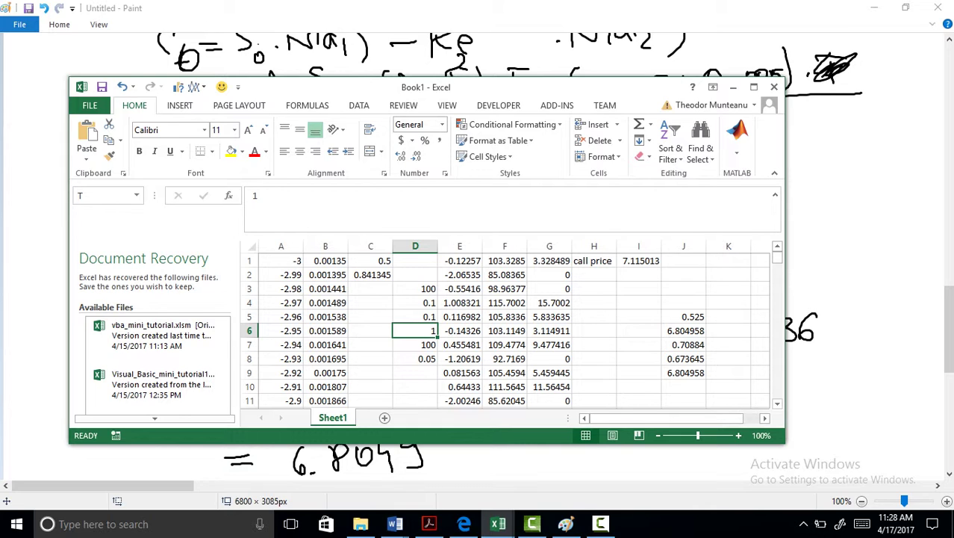
Inspect the pricing formulas in J9, J8, J7, J6 and the simulated price in I1.
{"action": "left_click", "coordinate": [684, 373]}
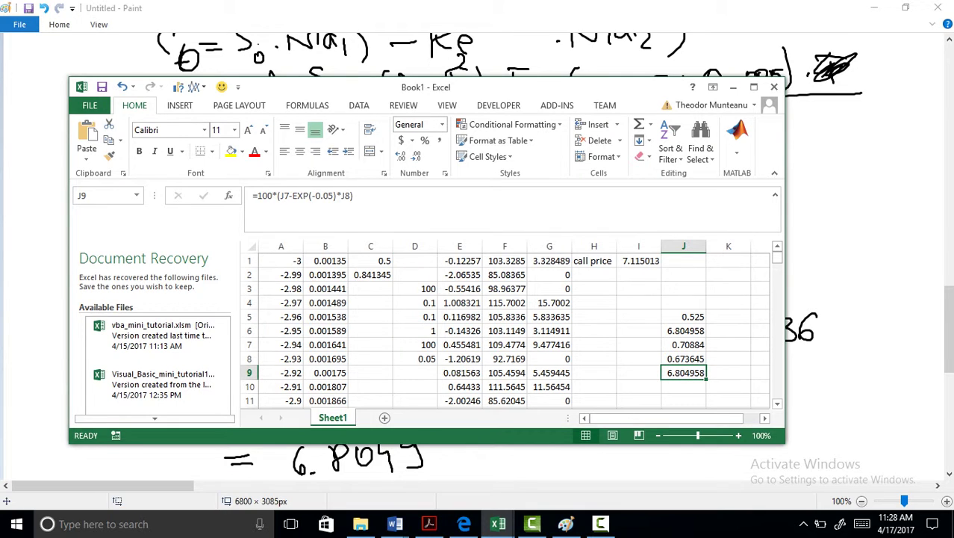
{"action": "left_click", "coordinate": [683, 358]}
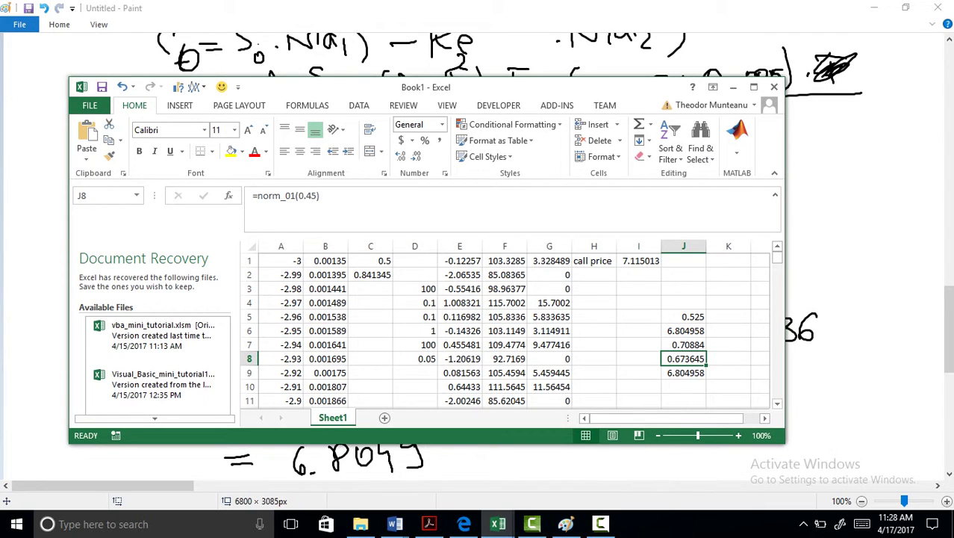
{"action": "left_click", "coordinate": [684, 344]}
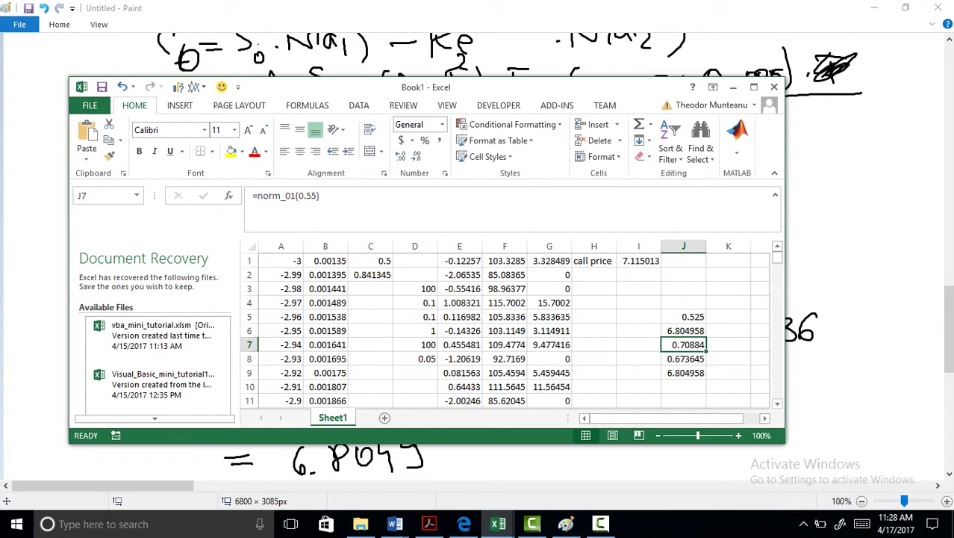
{"action": "left_click", "coordinate": [683, 330]}
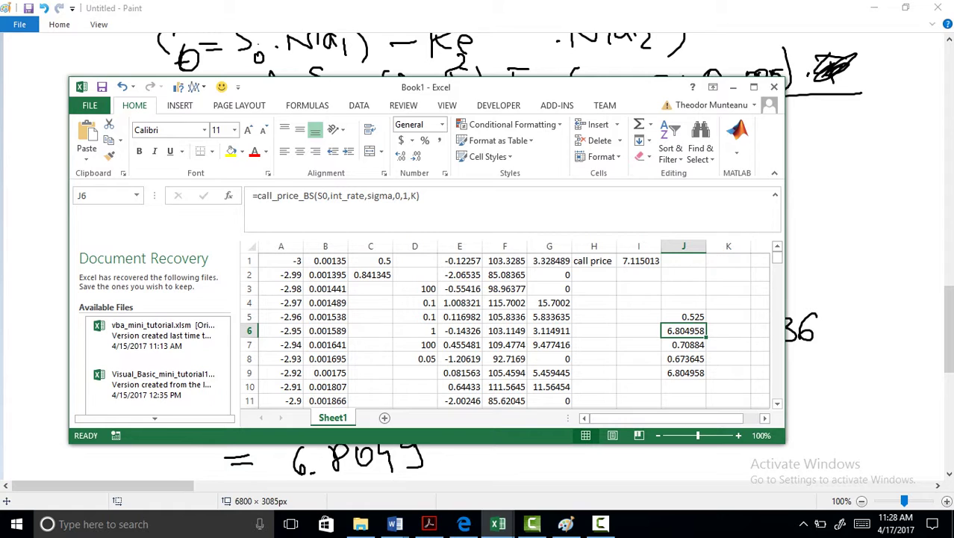
{"action": "left_click", "coordinate": [639, 261]}
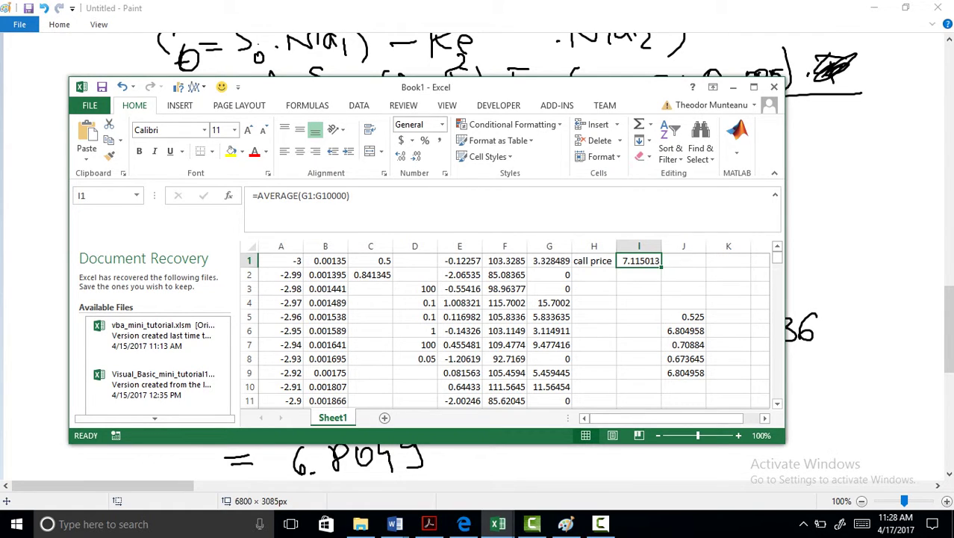
Label cell H2 'MC', then bring up the VBA module.
{"action": "left_click", "coordinate": [594, 274]}
{"action": "type", "text": "M"}
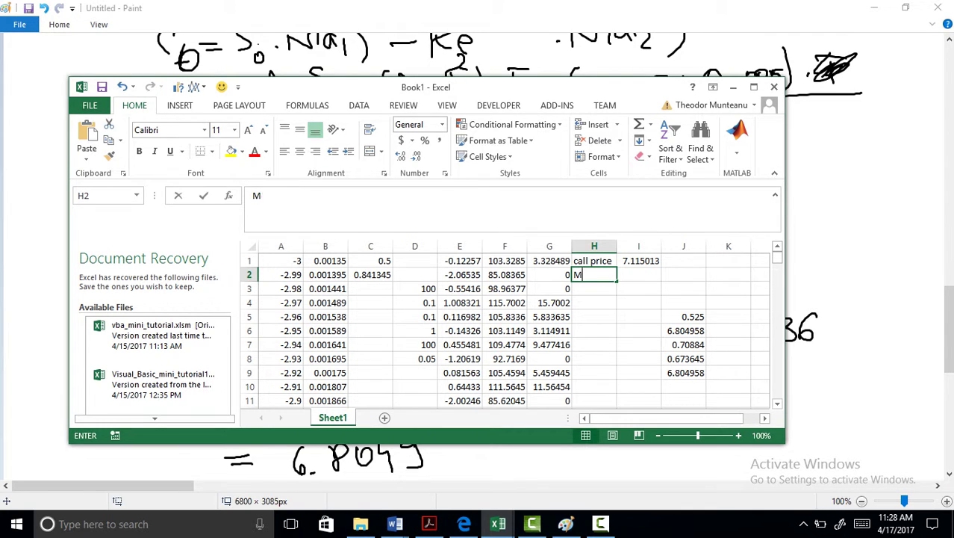
{"action": "type", "text": "C"}
{"action": "left_click", "coordinate": [639, 359]}
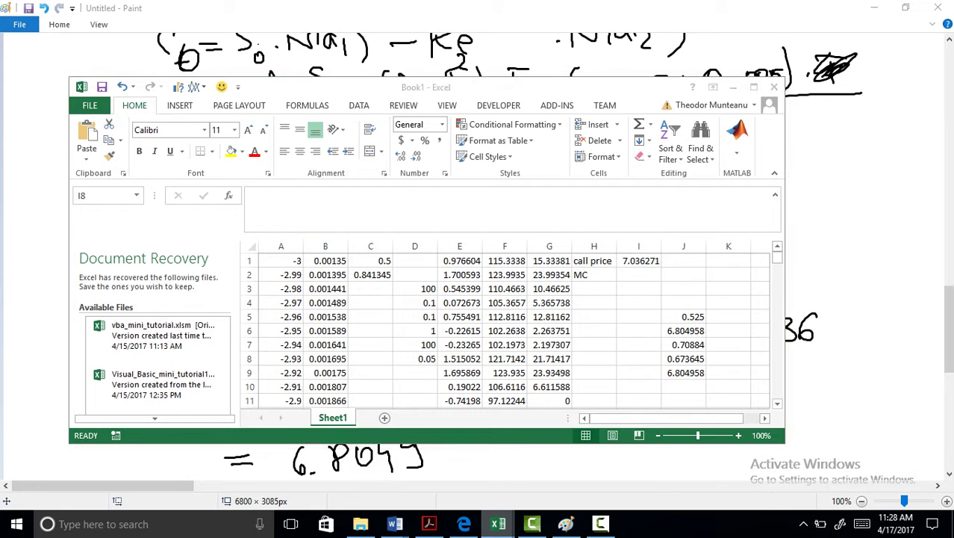
{"action": "mouse_move", "coordinate": [498, 524]}
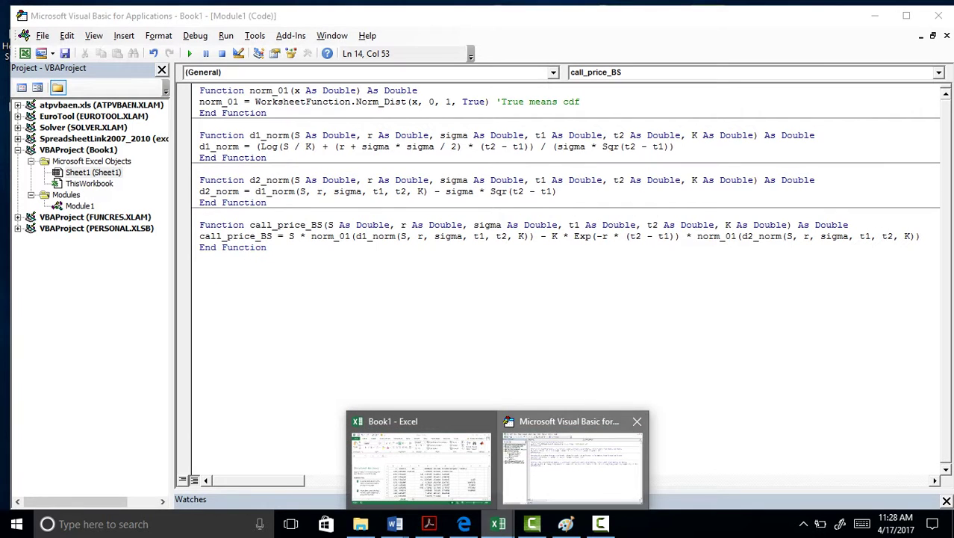
{"action": "left_click", "coordinate": [571, 460]}
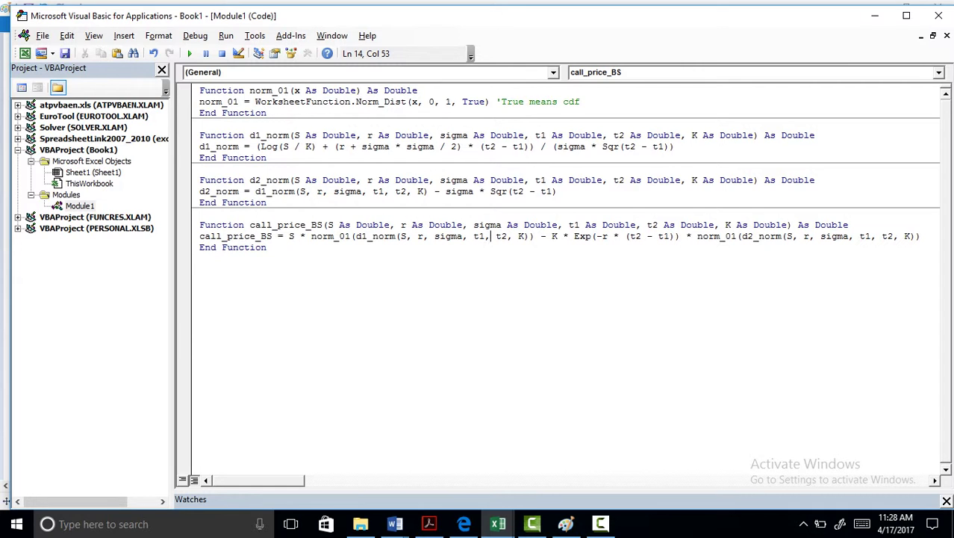
Highlight norm_01, the d1_norm formula and call_price_BS's S·N(d1) term, then return to Excel.
{"action": "left_click_drag", "start_coordinate": [200, 90], "coordinate": [267, 113]}
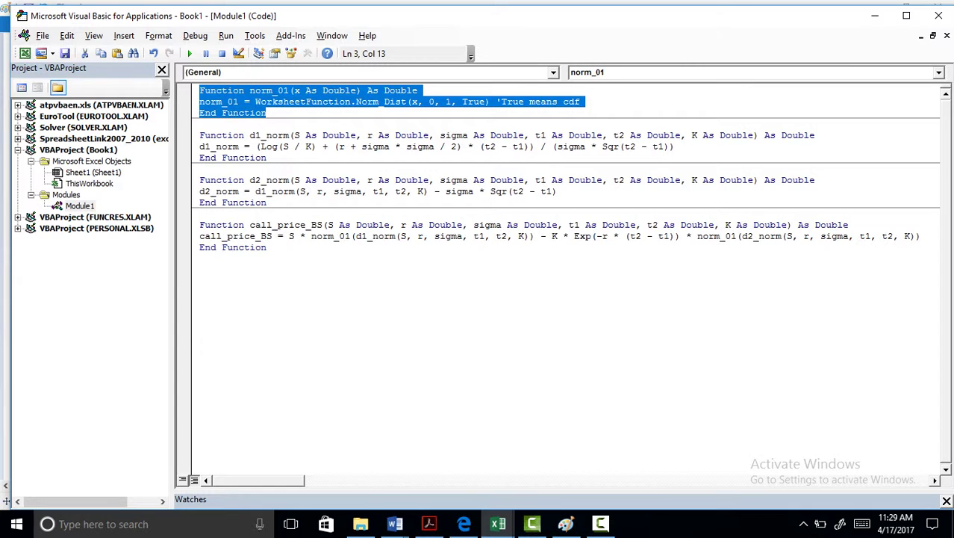
{"action": "left_click", "coordinate": [279, 146]}
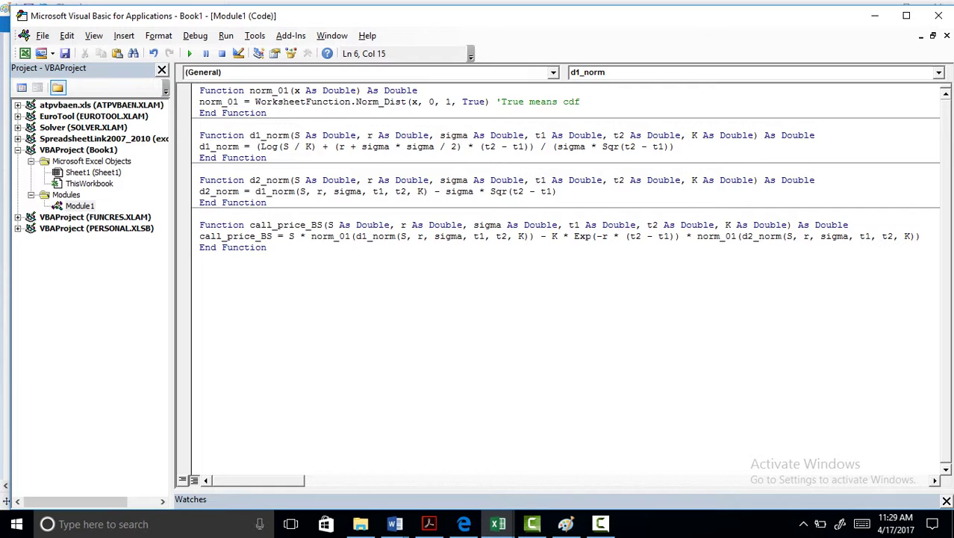
{"action": "mouse_move", "coordinate": [287, 236]}
{"action": "left_mouse_down"}
{"action": "mouse_move", "coordinate": [425, 225]}
{"action": "mouse_move", "coordinate": [200, 236]}
{"action": "mouse_move", "coordinate": [535, 236]}
{"action": "left_mouse_up"}
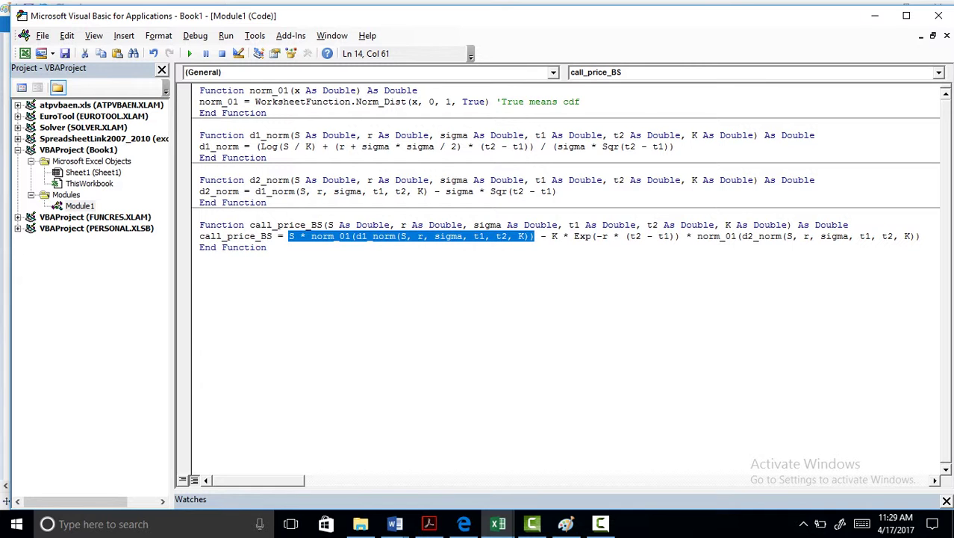
{"action": "left_click", "coordinate": [498, 524]}
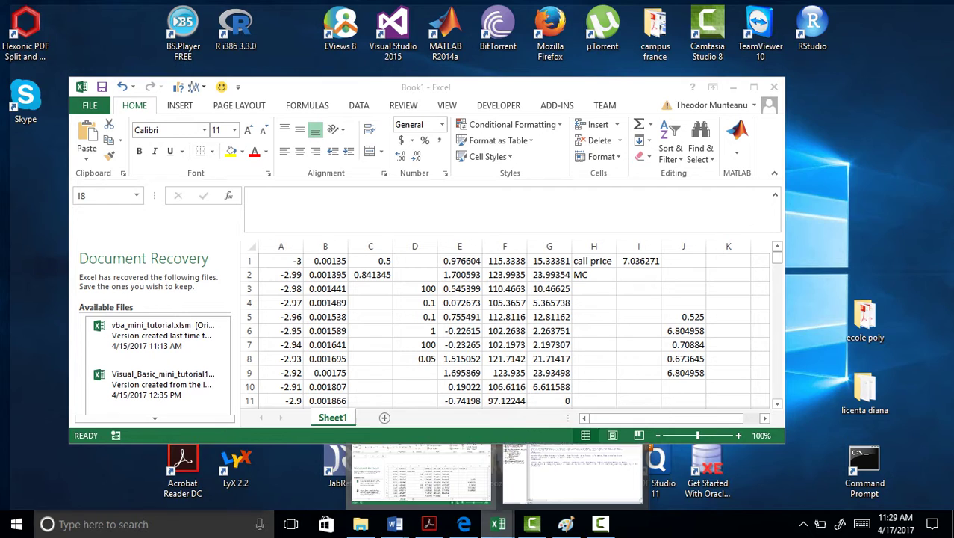
Select the Black-Scholes results in J5:J10, then go back to the Paint notes.
{"action": "left_click", "coordinate": [420, 472]}
{"action": "mouse_move", "coordinate": [638, 316]}
{"action": "left_mouse_down"}
{"action": "mouse_move", "coordinate": [676, 372]}
{"action": "mouse_move", "coordinate": [598, 387]}
{"action": "left_mouse_up"}
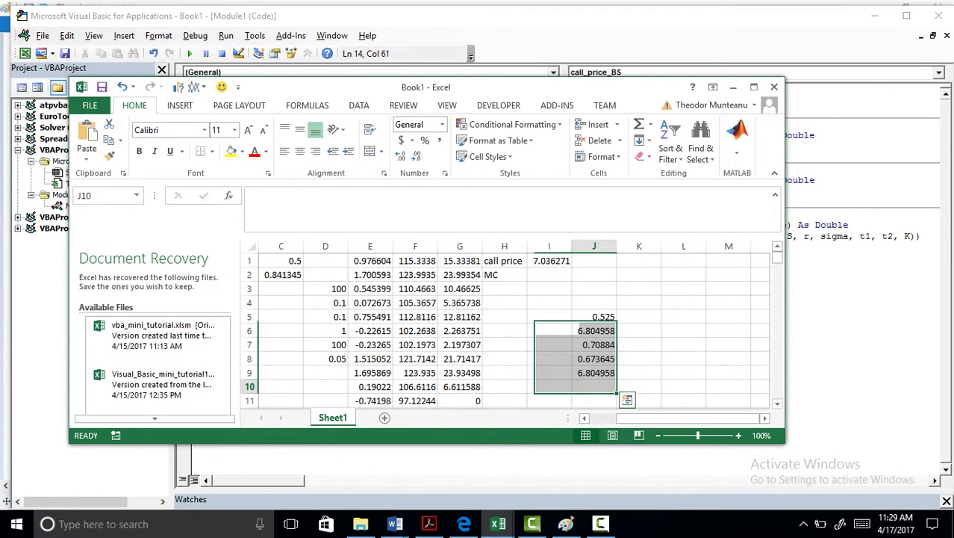
{"action": "left_click", "coordinate": [594, 387]}
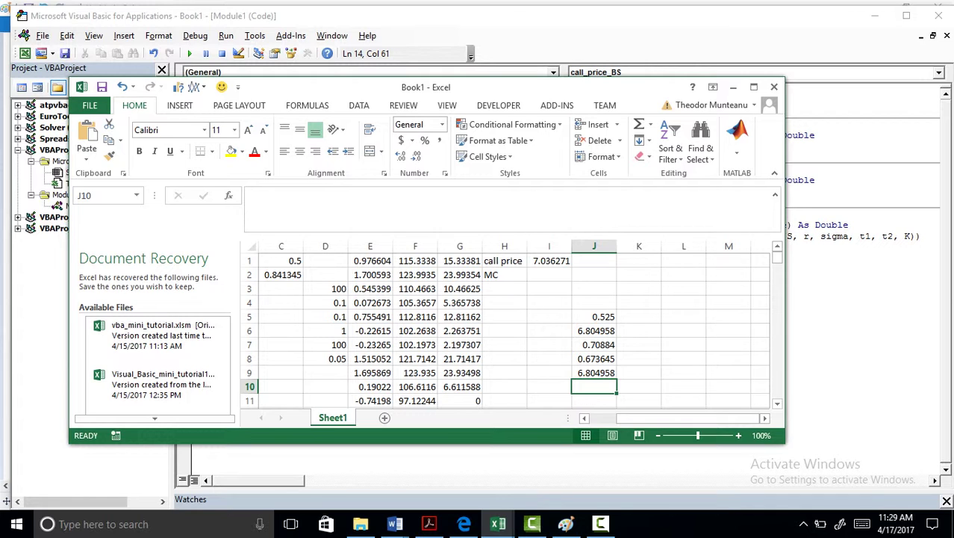
{"action": "left_click", "coordinate": [565, 524]}
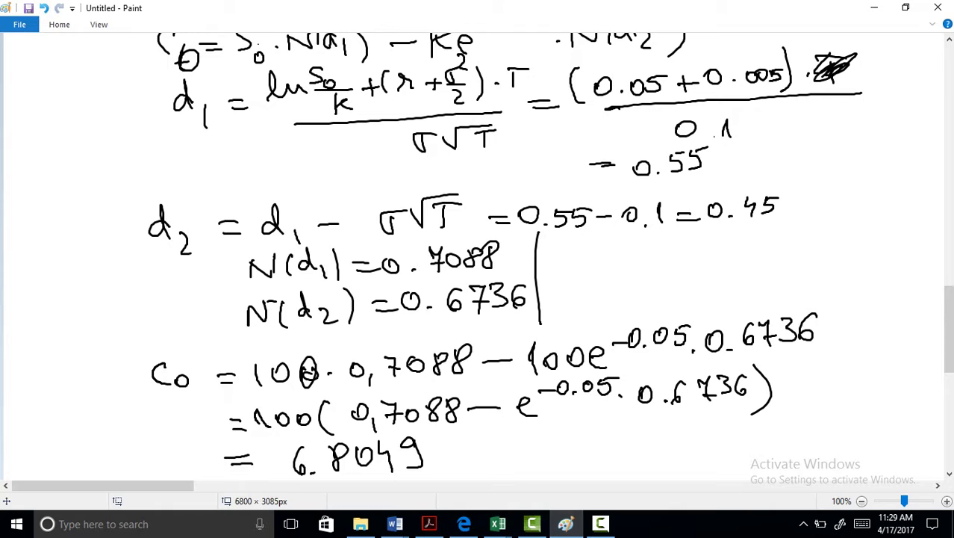
Handwrite the put-call parity equation Ct + Ke^(−r(T−t)) = Pt + St.
{"action": "left_click_drag", "start_coordinate": [948, 329], "coordinate": [948, 382]}
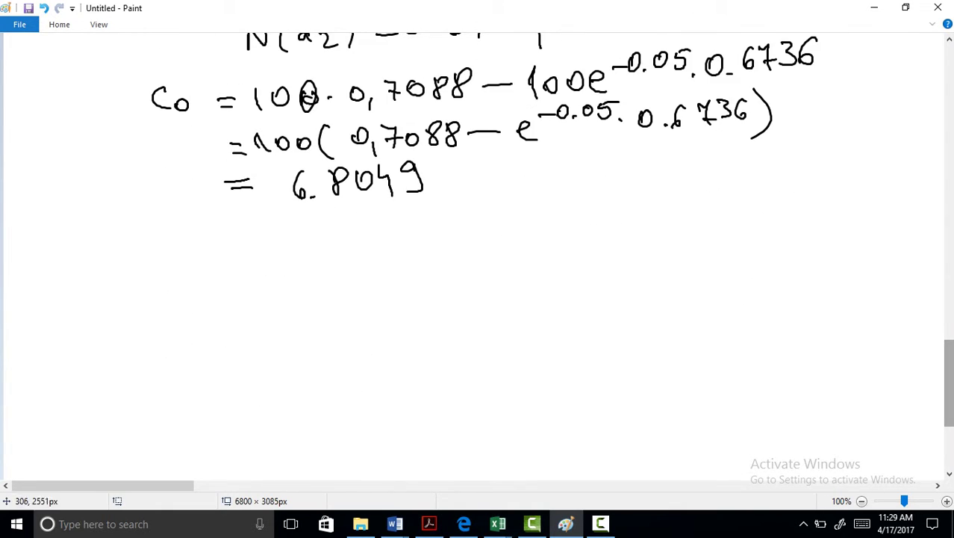
{"action": "mouse_move", "coordinate": [172, 270]}
{"action": "left_mouse_down"}
{"action": "mouse_move", "coordinate": [173, 299]}
{"action": "mouse_move", "coordinate": [194, 321]}
{"action": "left_mouse_up"}
{"action": "left_click_drag", "start_coordinate": [171, 311], "coordinate": [193, 309]}
{"action": "left_click_drag", "start_coordinate": [216, 276], "coordinate": [217, 299]}
{"action": "mouse_move", "coordinate": [207, 290]}
{"action": "left_mouse_down"}
{"action": "mouse_move", "coordinate": [229, 289]}
{"action": "mouse_move", "coordinate": [242, 301]}
{"action": "mouse_move", "coordinate": [286, 295]}
{"action": "left_mouse_up"}
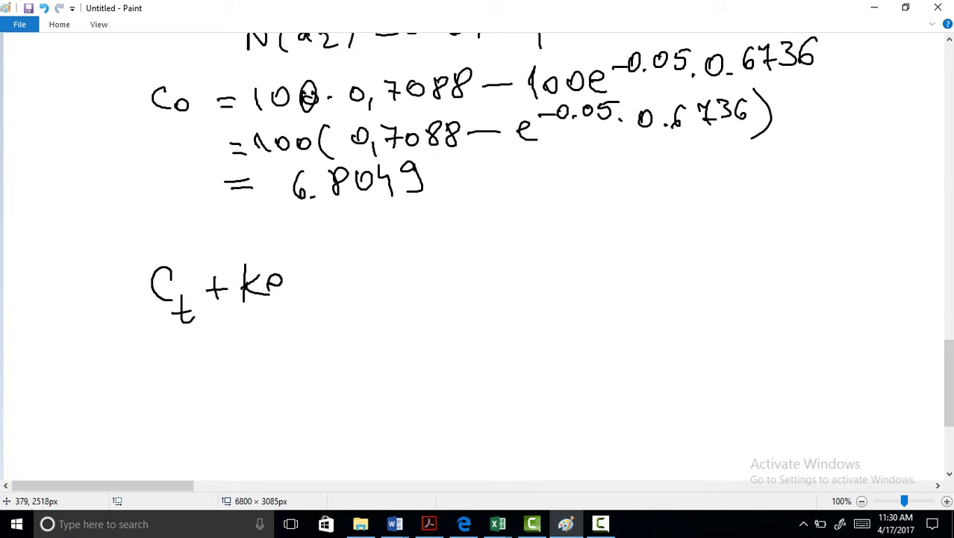
{"action": "left_click_drag", "start_coordinate": [288, 261], "coordinate": [302, 260]}
{"action": "mouse_move", "coordinate": [306, 257]}
{"action": "left_mouse_down"}
{"action": "mouse_move", "coordinate": [308, 267]}
{"action": "mouse_move", "coordinate": [326, 258]}
{"action": "left_mouse_up"}
{"action": "mouse_move", "coordinate": [342, 242]}
{"action": "left_mouse_down"}
{"action": "mouse_move", "coordinate": [337, 263]}
{"action": "mouse_move", "coordinate": [381, 251]}
{"action": "left_mouse_up"}
{"action": "mouse_move", "coordinate": [388, 236]}
{"action": "left_mouse_down"}
{"action": "mouse_move", "coordinate": [395, 254]}
{"action": "mouse_move", "coordinate": [430, 269]}
{"action": "left_mouse_up"}
{"action": "mouse_move", "coordinate": [420, 275]}
{"action": "left_mouse_down"}
{"action": "mouse_move", "coordinate": [456, 266]}
{"action": "mouse_move", "coordinate": [508, 279]}
{"action": "left_mouse_up"}
{"action": "left_click_drag", "start_coordinate": [500, 271], "coordinate": [554, 290]}
{"action": "left_click_drag", "start_coordinate": [546, 282], "coordinate": [564, 282]}
{"action": "mouse_move", "coordinate": [551, 228]}
{"action": "left_mouse_down"}
{"action": "mouse_move", "coordinate": [524, 253]}
{"action": "mouse_move", "coordinate": [553, 229]}
{"action": "left_mouse_up"}
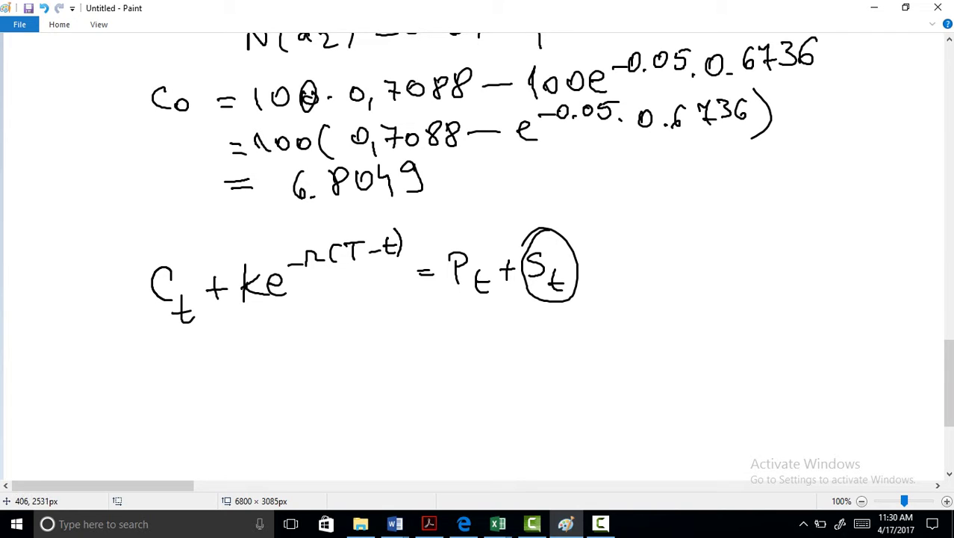
Write its time-zero form C0 + Ke^(−rT) = P0 + S0 on the next line.
{"action": "mouse_move", "coordinate": [168, 336]}
{"action": "left_mouse_down"}
{"action": "mouse_move", "coordinate": [179, 360]}
{"action": "mouse_move", "coordinate": [216, 357]}
{"action": "left_mouse_up"}
{"action": "left_click_drag", "start_coordinate": [207, 348], "coordinate": [241, 357]}
{"action": "mouse_move", "coordinate": [257, 339]}
{"action": "left_mouse_down"}
{"action": "mouse_move", "coordinate": [259, 355]}
{"action": "mouse_move", "coordinate": [288, 355]}
{"action": "left_mouse_up"}
{"action": "mouse_move", "coordinate": [292, 328]}
{"action": "left_mouse_down"}
{"action": "mouse_move", "coordinate": [331, 317]}
{"action": "mouse_move", "coordinate": [342, 326]}
{"action": "left_mouse_up"}
{"action": "mouse_move", "coordinate": [329, 306]}
{"action": "left_mouse_down"}
{"action": "mouse_move", "coordinate": [352, 304]}
{"action": "mouse_move", "coordinate": [381, 336]}
{"action": "mouse_move", "coordinate": [416, 335]}
{"action": "left_mouse_up"}
{"action": "mouse_move", "coordinate": [434, 324]}
{"action": "left_mouse_down"}
{"action": "mouse_move", "coordinate": [433, 340]}
{"action": "mouse_move", "coordinate": [445, 328]}
{"action": "left_mouse_up"}
{"action": "mouse_move", "coordinate": [461, 317]}
{"action": "left_mouse_down"}
{"action": "mouse_move", "coordinate": [448, 336]}
{"action": "mouse_move", "coordinate": [486, 334]}
{"action": "left_mouse_up"}
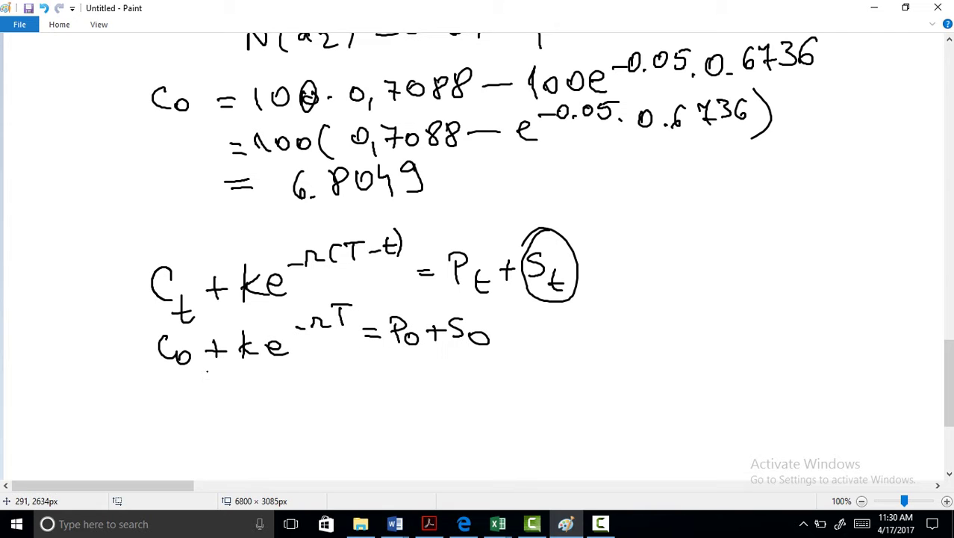
Write P0 = 6.8049 + 100e^(−0.05) − 100 and start an equals sign below.
{"action": "mouse_move", "coordinate": [172, 391]}
{"action": "left_mouse_down"}
{"action": "mouse_move", "coordinate": [173, 417]}
{"action": "mouse_move", "coordinate": [178, 404]}
{"action": "left_mouse_up"}
{"action": "left_click_drag", "start_coordinate": [193, 410], "coordinate": [236, 401]}
{"action": "mouse_move", "coordinate": [224, 410]}
{"action": "left_mouse_down"}
{"action": "mouse_move", "coordinate": [284, 411]}
{"action": "mouse_move", "coordinate": [321, 391]}
{"action": "left_mouse_up"}
{"action": "mouse_move", "coordinate": [339, 383]}
{"action": "left_mouse_down"}
{"action": "mouse_move", "coordinate": [371, 405]}
{"action": "mouse_move", "coordinate": [394, 400]}
{"action": "left_mouse_up"}
{"action": "mouse_move", "coordinate": [386, 390]}
{"action": "left_mouse_down"}
{"action": "mouse_move", "coordinate": [423, 391]}
{"action": "mouse_move", "coordinate": [423, 400]}
{"action": "left_mouse_up"}
{"action": "mouse_move", "coordinate": [440, 383]}
{"action": "left_mouse_down"}
{"action": "mouse_move", "coordinate": [481, 396]}
{"action": "mouse_move", "coordinate": [507, 375]}
{"action": "left_mouse_up"}
{"action": "left_click_drag", "start_coordinate": [518, 366], "coordinate": [537, 376]}
{"action": "mouse_move", "coordinate": [554, 363]}
{"action": "left_mouse_down"}
{"action": "mouse_move", "coordinate": [571, 374]}
{"action": "mouse_move", "coordinate": [587, 360]}
{"action": "left_mouse_up"}
{"action": "left_click_drag", "start_coordinate": [589, 377], "coordinate": [641, 386]}
{"action": "left_click_drag", "start_coordinate": [661, 369], "coordinate": [690, 370]}
{"action": "left_click_drag", "start_coordinate": [208, 441], "coordinate": [231, 448]}
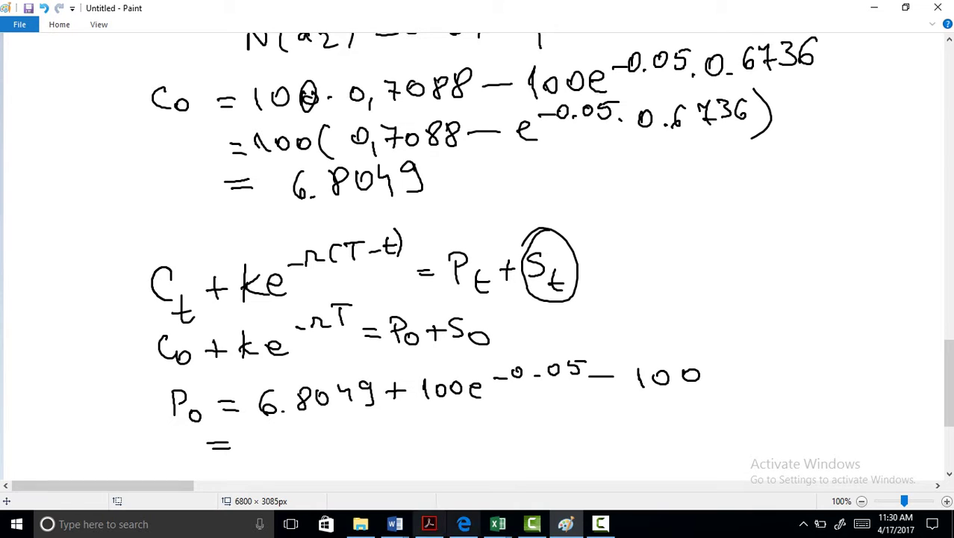
{"action": "left_click", "coordinate": [498, 524]}
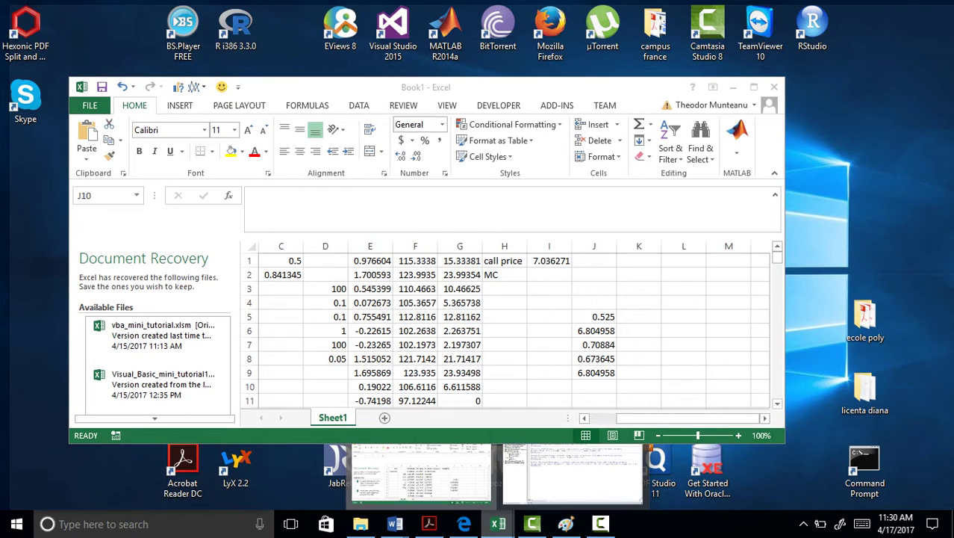
Enter =J9+100*exp(-0.05)-S0 in J10 for the put price 1.9279, then return to Paint.
{"action": "left_click", "coordinate": [421, 460]}
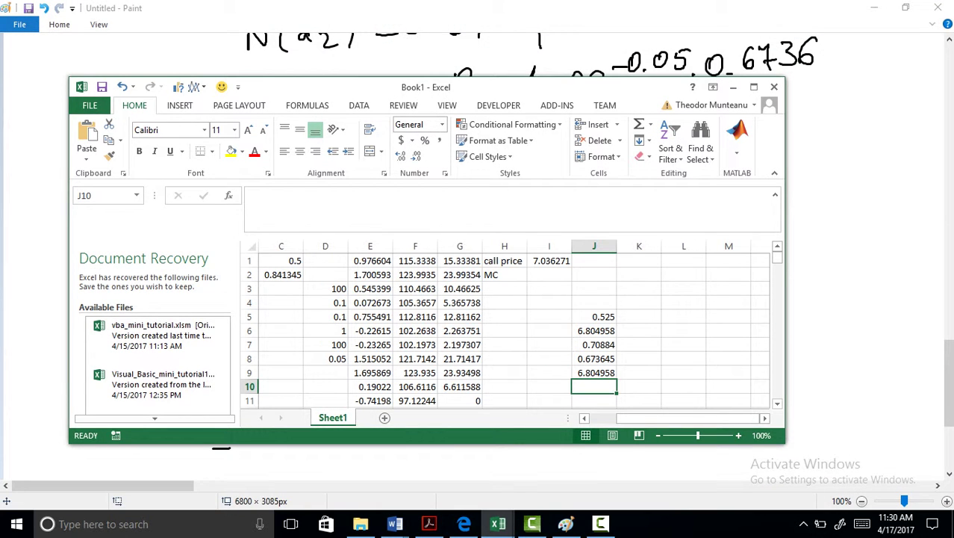
{"action": "type", "text": "="}
{"action": "type", "text": "J9+"}
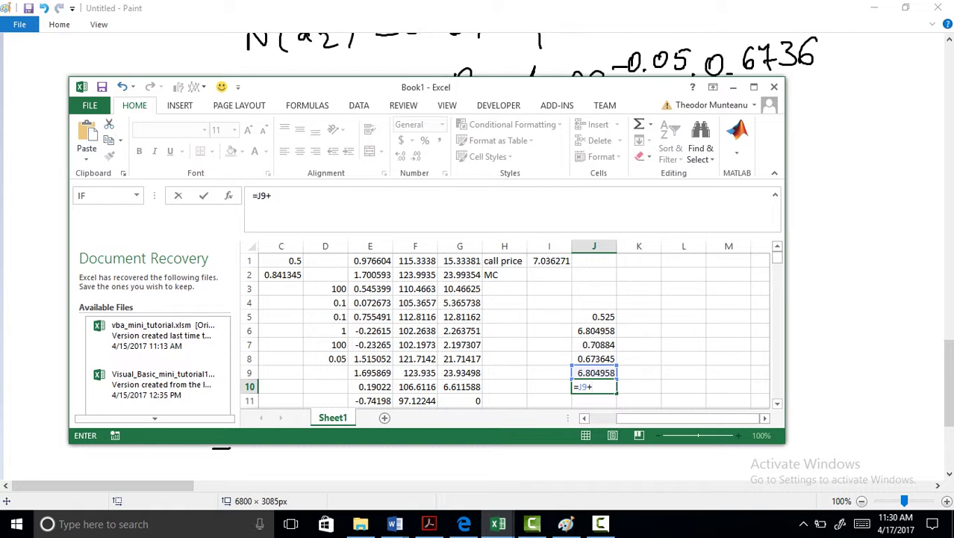
{"action": "type", "text": "100*e"}
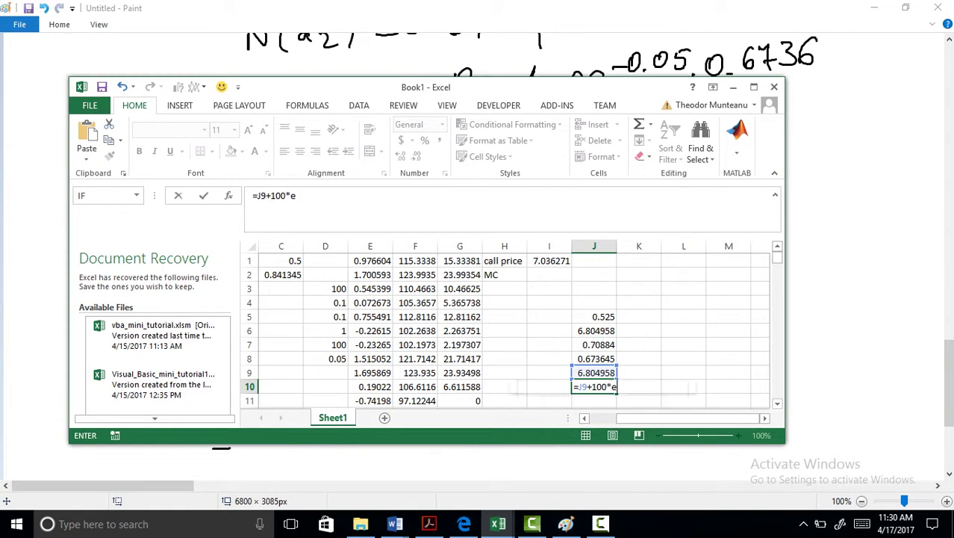
{"action": "type", "text": "xp(-0"}
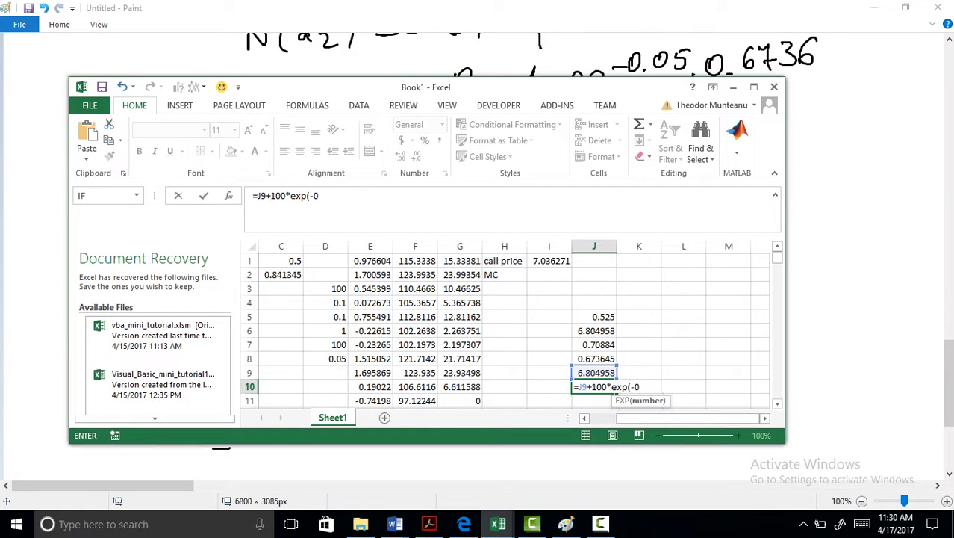
{"action": "type", "text": ".05)-"}
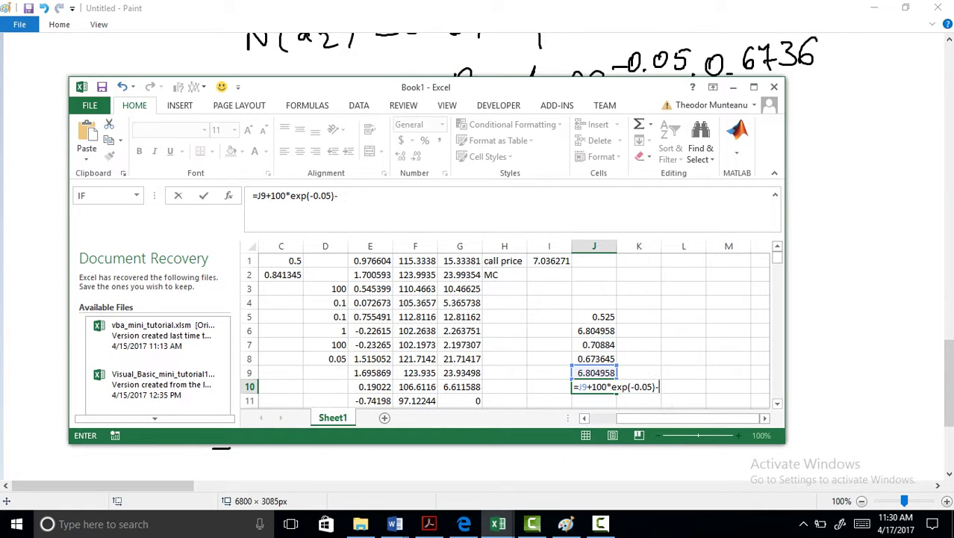
{"action": "type", "text": "S0"}
{"action": "key", "text": "Return"}
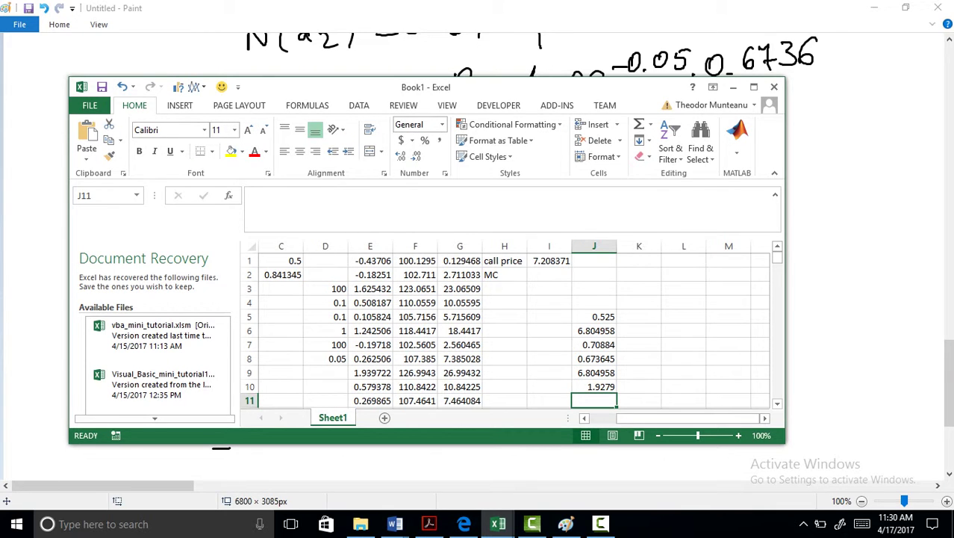
{"action": "left_click", "coordinate": [566, 524]}
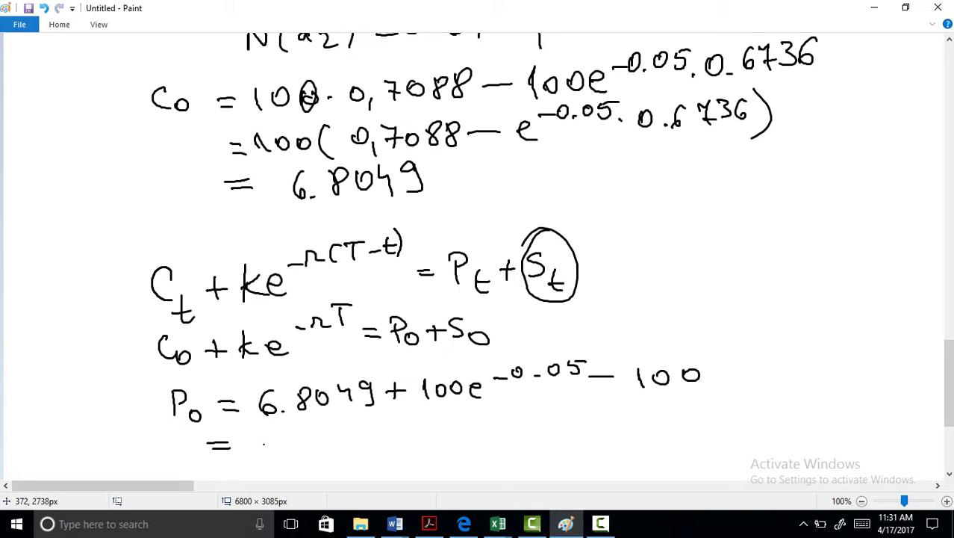
Handwrite 1.9279 after the equals below P0, then scroll right to blank canvas.
{"action": "left_click", "coordinate": [294, 448]}
{"action": "mouse_move", "coordinate": [262, 446]}
{"action": "left_mouse_down"}
{"action": "mouse_move", "coordinate": [278, 448]}
{"action": "mouse_move", "coordinate": [302, 424]}
{"action": "mouse_move", "coordinate": [297, 450]}
{"action": "left_mouse_up"}
{"action": "mouse_move", "coordinate": [315, 423]}
{"action": "left_mouse_down"}
{"action": "mouse_move", "coordinate": [342, 447]}
{"action": "mouse_move", "coordinate": [361, 418]}
{"action": "mouse_move", "coordinate": [351, 446]}
{"action": "left_mouse_up"}
{"action": "left_click_drag", "start_coordinate": [394, 416], "coordinate": [388, 446]}
{"action": "left_click", "coordinate": [417, 441]}
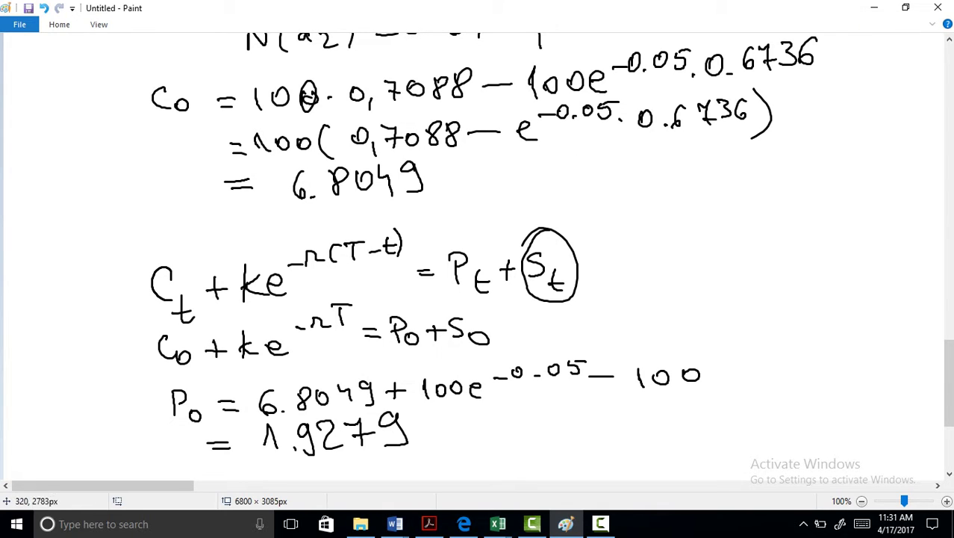
{"action": "left_click_drag", "start_coordinate": [150, 486], "coordinate": [332, 485]}
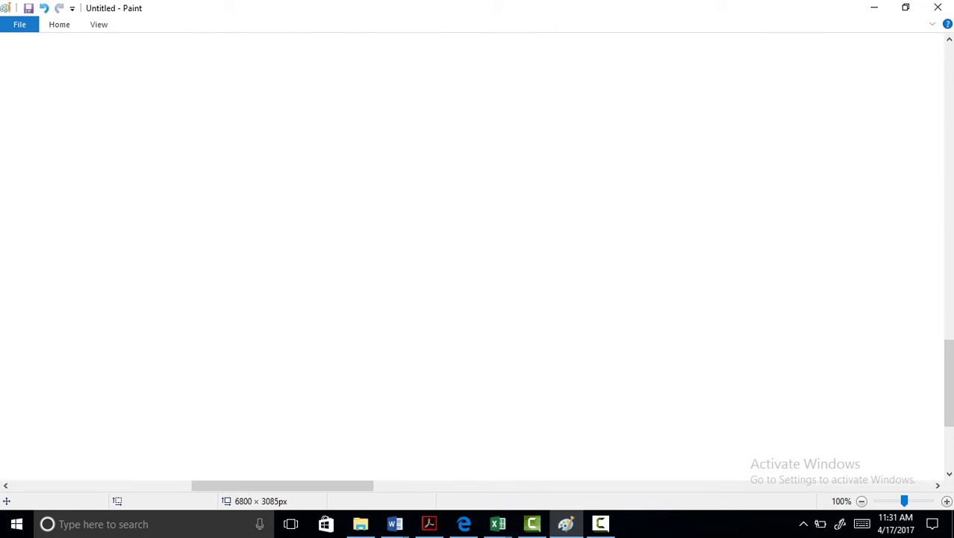
Handwrite the first two data lines: T = 9M and S0 = 0.75 USD/CAD.
{"action": "left_click_drag", "start_coordinate": [949, 383], "coordinate": [949, 97]}
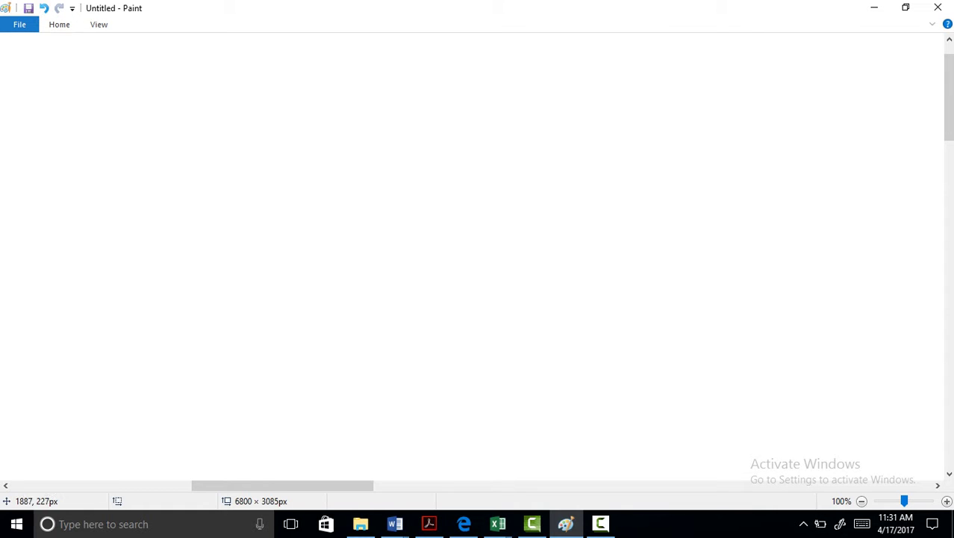
{"action": "mouse_move", "coordinate": [111, 71]}
{"action": "left_mouse_down"}
{"action": "mouse_move", "coordinate": [110, 95]}
{"action": "mouse_move", "coordinate": [129, 69]}
{"action": "left_mouse_up"}
{"action": "left_click_drag", "start_coordinate": [135, 83], "coordinate": [155, 86]}
{"action": "mouse_move", "coordinate": [173, 72]}
{"action": "left_mouse_down"}
{"action": "mouse_move", "coordinate": [174, 95]}
{"action": "mouse_move", "coordinate": [185, 84]}
{"action": "mouse_move", "coordinate": [193, 94]}
{"action": "left_mouse_up"}
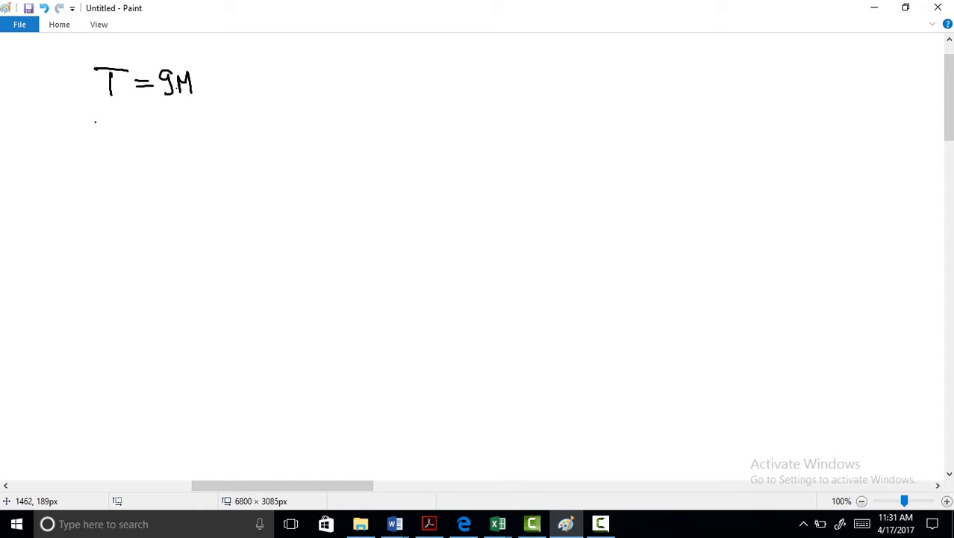
{"action": "mouse_move", "coordinate": [105, 120]}
{"action": "left_mouse_down"}
{"action": "mouse_move", "coordinate": [84, 127]}
{"action": "mouse_move", "coordinate": [82, 146]}
{"action": "left_mouse_up"}
{"action": "left_click_drag", "start_coordinate": [116, 139], "coordinate": [148, 132]}
{"action": "mouse_move", "coordinate": [137, 139]}
{"action": "left_mouse_down"}
{"action": "mouse_move", "coordinate": [171, 125]}
{"action": "mouse_move", "coordinate": [205, 139]}
{"action": "mouse_move", "coordinate": [214, 128]}
{"action": "left_mouse_up"}
{"action": "mouse_move", "coordinate": [221, 117]}
{"action": "left_mouse_down"}
{"action": "mouse_move", "coordinate": [218, 137]}
{"action": "mouse_move", "coordinate": [238, 114]}
{"action": "mouse_move", "coordinate": [253, 116]}
{"action": "left_mouse_up"}
{"action": "left_click_drag", "start_coordinate": [265, 115], "coordinate": [254, 133]}
{"action": "left_click_drag", "start_coordinate": [272, 113], "coordinate": [273, 133]}
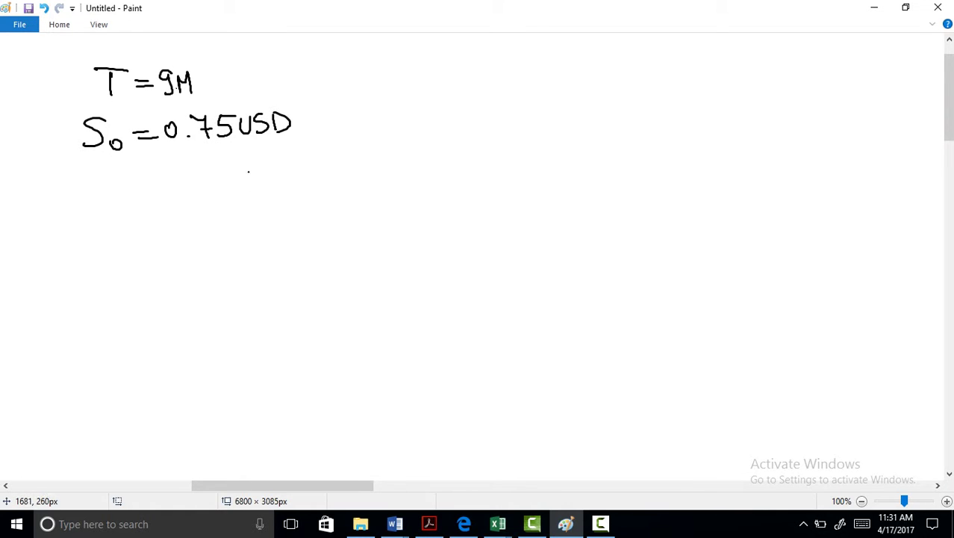
{"action": "mouse_move", "coordinate": [307, 100]}
{"action": "left_mouse_down"}
{"action": "mouse_move", "coordinate": [291, 138]}
{"action": "mouse_move", "coordinate": [345, 127]}
{"action": "left_mouse_up"}
{"action": "left_click_drag", "start_coordinate": [345, 107], "coordinate": [347, 129]}
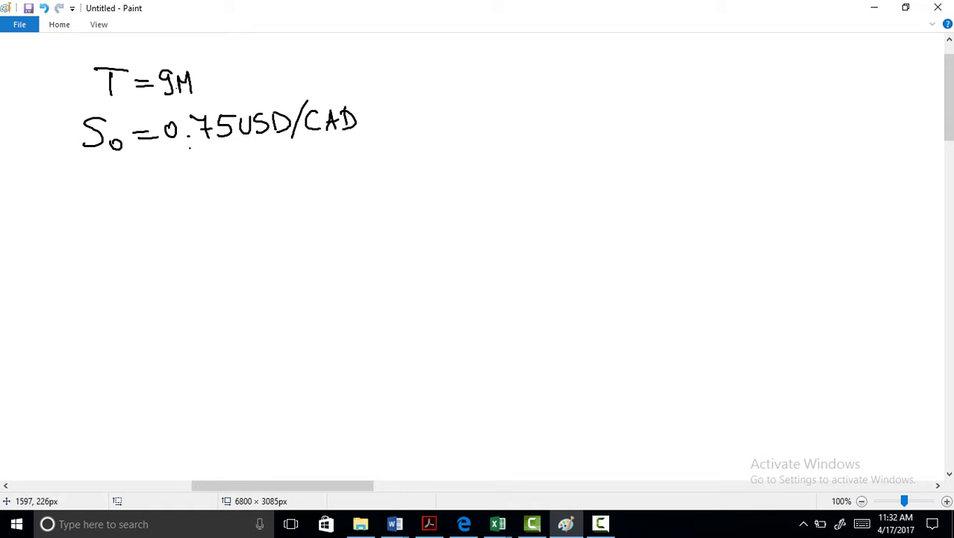
Write σ = 4% below the spot rate and underline that line.
{"action": "left_click_drag", "start_coordinate": [133, 168], "coordinate": [178, 172]}
{"action": "left_click_drag", "start_coordinate": [162, 181], "coordinate": [197, 192]}
{"action": "left_click_drag", "start_coordinate": [208, 157], "coordinate": [208, 158]}
{"action": "mouse_move", "coordinate": [217, 177]}
{"action": "left_mouse_down"}
{"action": "mouse_move", "coordinate": [227, 155]}
{"action": "mouse_move", "coordinate": [214, 189]}
{"action": "left_mouse_up"}
{"action": "left_click_drag", "start_coordinate": [230, 175], "coordinate": [230, 175]}
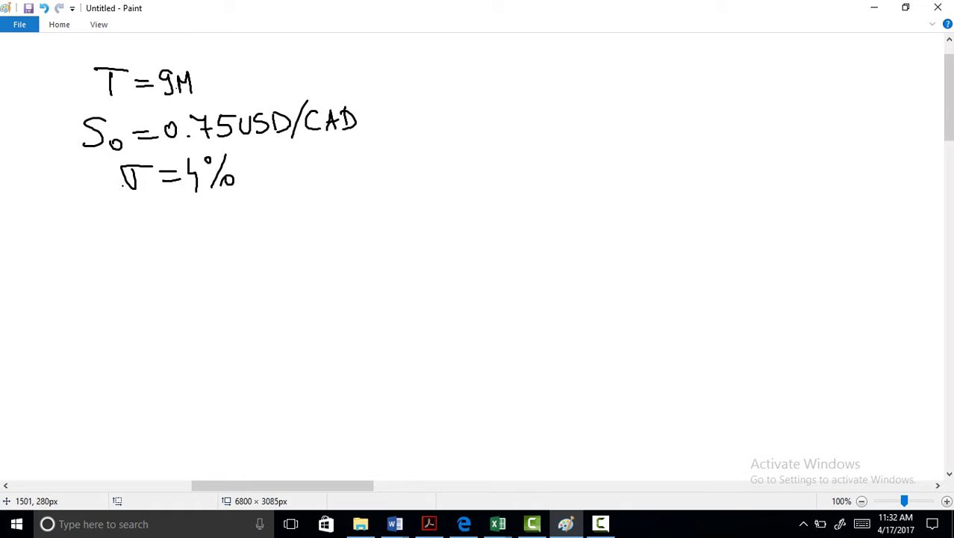
{"action": "left_click_drag", "start_coordinate": [88, 203], "coordinate": [265, 195]}
Write r = 7% under the underline and begin an r_f = line below it.
{"action": "left_click_drag", "start_coordinate": [121, 213], "coordinate": [144, 226]}
{"action": "left_click_drag", "start_coordinate": [153, 218], "coordinate": [172, 223]}
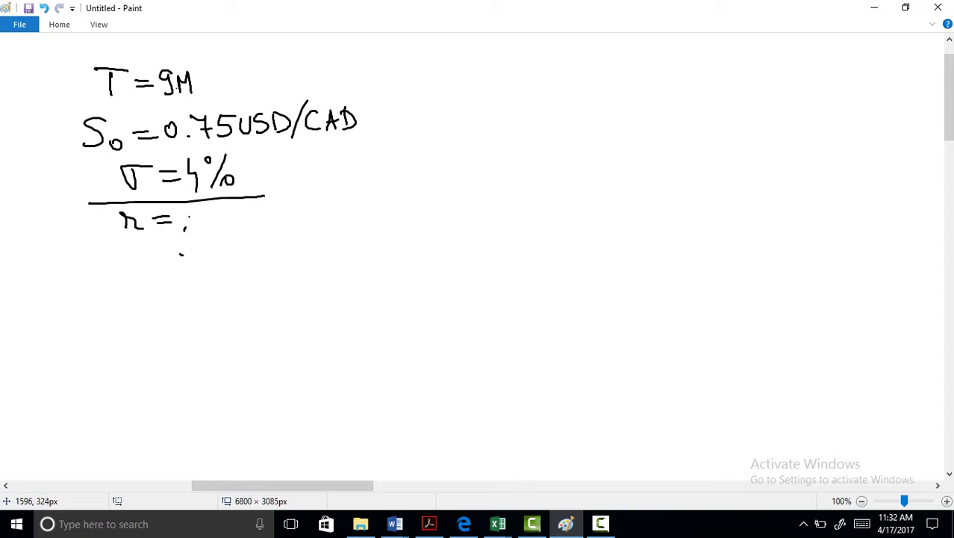
{"action": "mouse_move", "coordinate": [186, 211]}
{"action": "left_mouse_down"}
{"action": "mouse_move", "coordinate": [203, 212]}
{"action": "mouse_move", "coordinate": [195, 240]}
{"action": "left_mouse_up"}
{"action": "mouse_move", "coordinate": [190, 233]}
{"action": "left_mouse_down"}
{"action": "mouse_move", "coordinate": [206, 232]}
{"action": "mouse_move", "coordinate": [215, 212]}
{"action": "left_mouse_up"}
{"action": "mouse_move", "coordinate": [217, 236]}
{"action": "left_mouse_down"}
{"action": "mouse_move", "coordinate": [225, 206]}
{"action": "mouse_move", "coordinate": [224, 235]}
{"action": "left_mouse_up"}
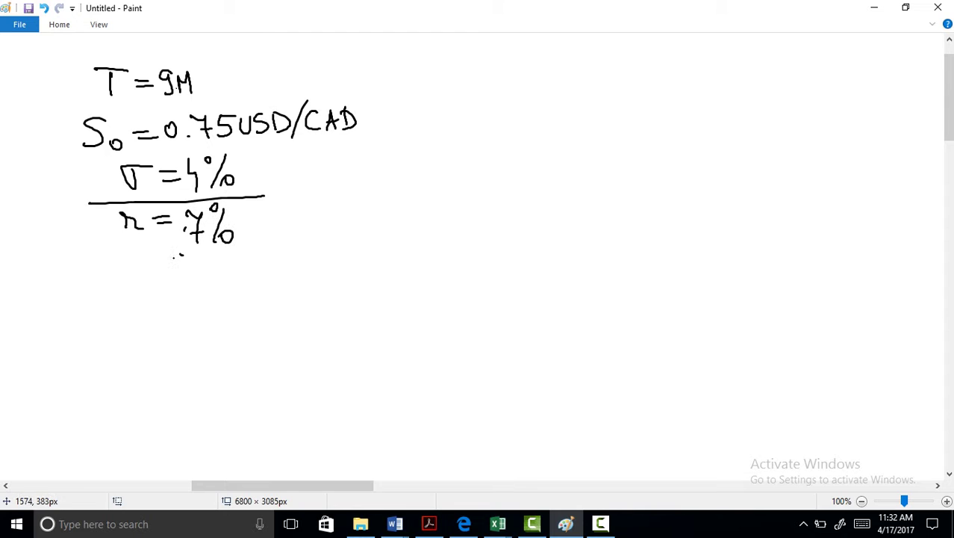
{"action": "mouse_move", "coordinate": [126, 260]}
{"action": "left_mouse_down"}
{"action": "mouse_move", "coordinate": [127, 280]}
{"action": "mouse_move", "coordinate": [139, 261]}
{"action": "left_mouse_up"}
{"action": "mouse_move", "coordinate": [159, 272]}
{"action": "left_mouse_down"}
{"action": "mouse_move", "coordinate": [150, 301]}
{"action": "mouse_move", "coordinate": [160, 290]}
{"action": "left_mouse_up"}
{"action": "left_click_drag", "start_coordinate": [176, 261], "coordinate": [197, 268]}
Complete the foreign rate line as r_f = 9%.
{"action": "left_click", "coordinate": [216, 261]}
{"action": "left_click_drag", "start_coordinate": [215, 259], "coordinate": [202, 288]}
{"action": "left_click_drag", "start_coordinate": [221, 259], "coordinate": [223, 256]}
{"action": "mouse_move", "coordinate": [237, 254]}
{"action": "left_mouse_down"}
{"action": "mouse_move", "coordinate": [223, 288]}
{"action": "mouse_move", "coordinate": [235, 274]}
{"action": "left_mouse_up"}
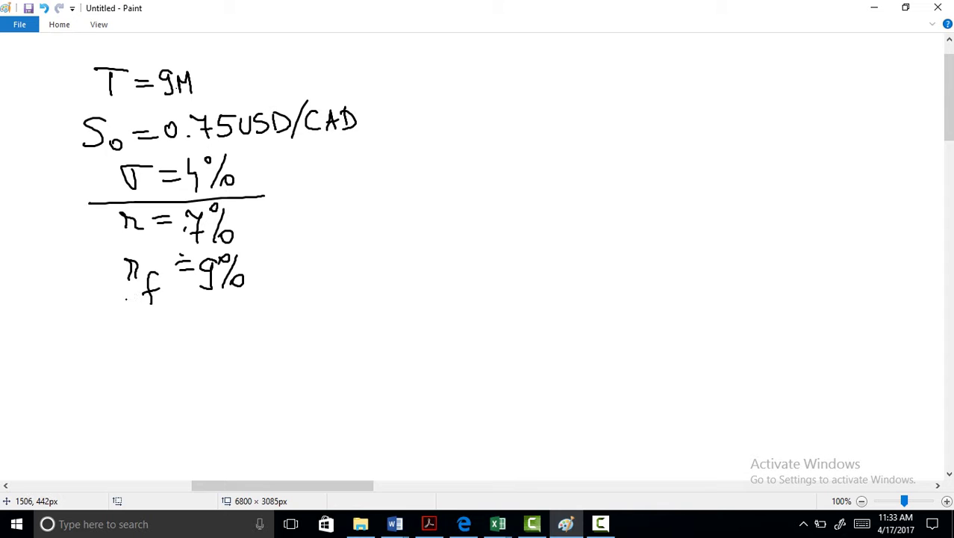
Handwrite the call formula C0 = S0·N(d1) − Ke^(−rT)·N(d2).
{"action": "mouse_move", "coordinate": [37, 335]}
{"action": "left_mouse_down"}
{"action": "mouse_move", "coordinate": [36, 348]}
{"action": "mouse_move", "coordinate": [67, 349]}
{"action": "left_mouse_up"}
{"action": "left_click_drag", "start_coordinate": [72, 341], "coordinate": [109, 333]}
{"action": "left_click_drag", "start_coordinate": [96, 340], "coordinate": [110, 342]}
{"action": "mouse_move", "coordinate": [130, 326]}
{"action": "left_mouse_down"}
{"action": "mouse_move", "coordinate": [113, 345]}
{"action": "mouse_move", "coordinate": [178, 340]}
{"action": "mouse_move", "coordinate": [196, 320]}
{"action": "mouse_move", "coordinate": [211, 338]}
{"action": "mouse_move", "coordinate": [231, 333]}
{"action": "left_mouse_up"}
{"action": "left_click", "coordinate": [162, 329]}
{"action": "left_click_drag", "start_coordinate": [237, 327], "coordinate": [247, 342]}
{"action": "mouse_move", "coordinate": [261, 323]}
{"action": "left_mouse_down"}
{"action": "mouse_move", "coordinate": [323, 324]}
{"action": "mouse_move", "coordinate": [343, 305]}
{"action": "left_mouse_up"}
{"action": "left_click", "coordinate": [331, 306]}
{"action": "mouse_move", "coordinate": [350, 302]}
{"action": "left_mouse_down"}
{"action": "mouse_move", "coordinate": [369, 290]}
{"action": "mouse_move", "coordinate": [380, 300]}
{"action": "mouse_move", "coordinate": [393, 278]}
{"action": "mouse_move", "coordinate": [429, 294]}
{"action": "mouse_move", "coordinate": [436, 313]}
{"action": "left_mouse_up"}
{"action": "left_click", "coordinate": [388, 307]}
{"action": "mouse_move", "coordinate": [448, 300]}
{"action": "left_mouse_down"}
{"action": "mouse_move", "coordinate": [447, 312]}
{"action": "mouse_move", "coordinate": [467, 317]}
{"action": "left_mouse_up"}
{"action": "left_click_drag", "start_coordinate": [472, 282], "coordinate": [478, 321]}
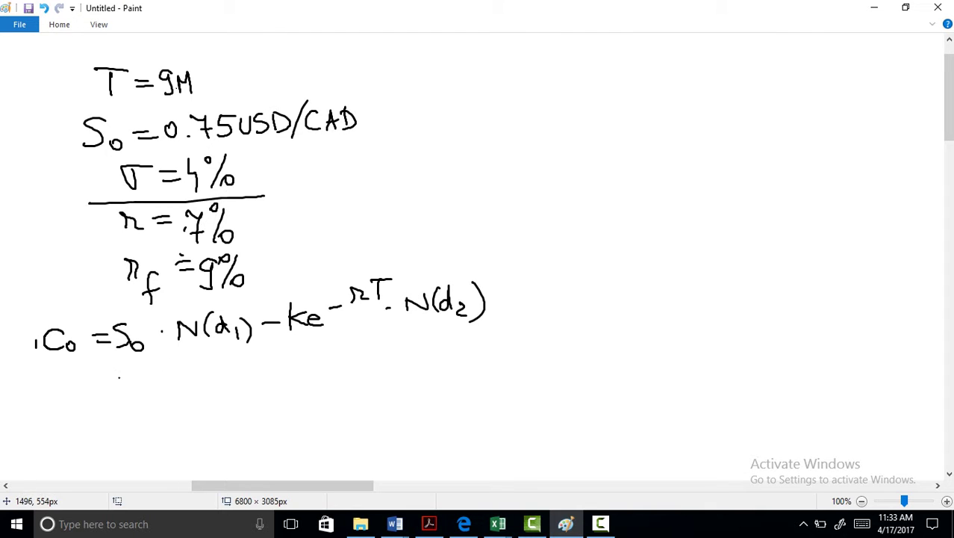
Write T = 3/4 below the call formula.
{"action": "left_click_drag", "start_coordinate": [112, 376], "coordinate": [112, 395]}
{"action": "left_click_drag", "start_coordinate": [100, 372], "coordinate": [127, 371]}
{"action": "mouse_move", "coordinate": [127, 380]}
{"action": "left_mouse_down"}
{"action": "mouse_move", "coordinate": [197, 376]}
{"action": "mouse_move", "coordinate": [196, 389]}
{"action": "left_mouse_up"}
{"action": "mouse_move", "coordinate": [191, 379]}
{"action": "left_mouse_down"}
{"action": "mouse_move", "coordinate": [191, 411]}
{"action": "mouse_move", "coordinate": [212, 388]}
{"action": "left_mouse_up"}
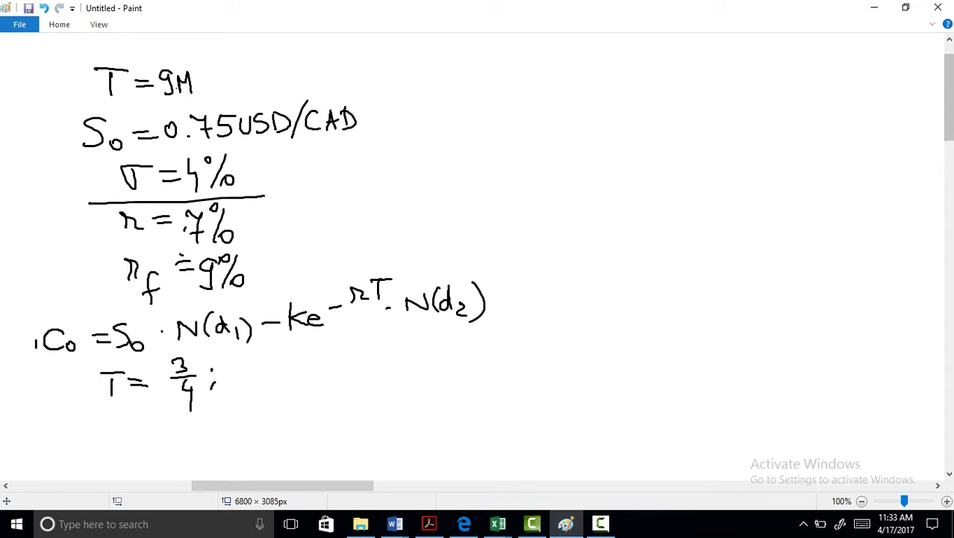
Scroll down and start a d1 = line beneath T = 3/4.
{"action": "scroll", "coordinate": [362, 291], "scroll_direction": "down", "scroll_amount": 2}
{"action": "scroll", "coordinate": [362, 291], "scroll_direction": "down", "scroll_amount": 2}
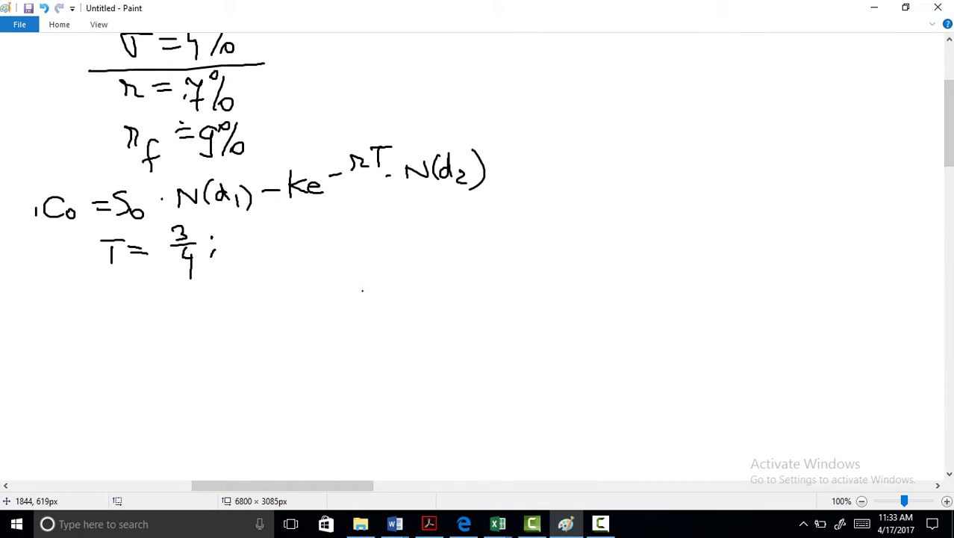
{"action": "left_click", "coordinate": [150, 333]}
{"action": "mouse_move", "coordinate": [69, 306]}
{"action": "left_mouse_down"}
{"action": "mouse_move", "coordinate": [67, 288]}
{"action": "mouse_move", "coordinate": [87, 333]}
{"action": "left_mouse_up"}
{"action": "mouse_move", "coordinate": [99, 313]}
{"action": "left_mouse_down"}
{"action": "mouse_move", "coordinate": [118, 312]}
{"action": "mouse_move", "coordinate": [119, 321]}
{"action": "left_mouse_up"}
{"action": "left_click", "coordinate": [133, 321]}
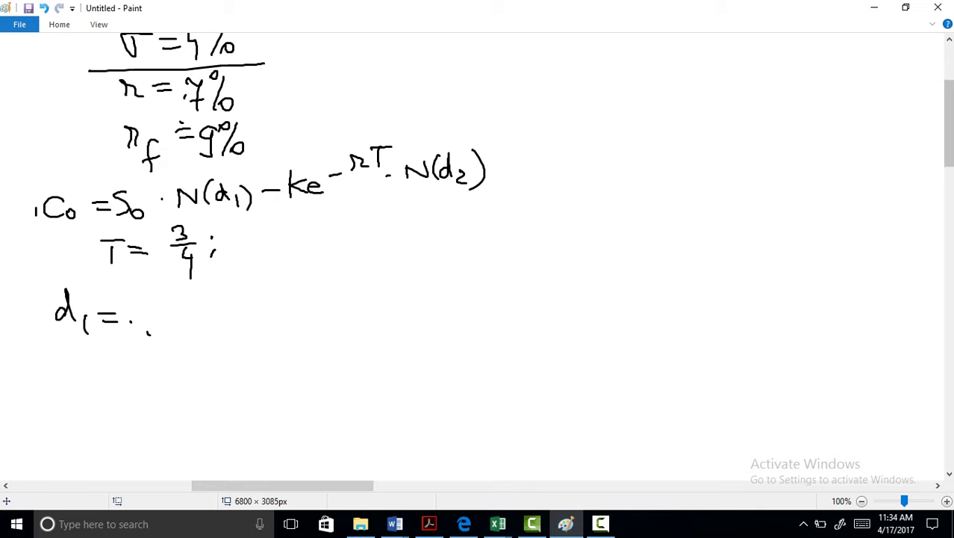
Add ; F = 0.75 USD/CAD after the S0 spot rate line.
{"action": "scroll", "coordinate": [949, 119], "scroll_direction": "up", "scroll_amount": 2}
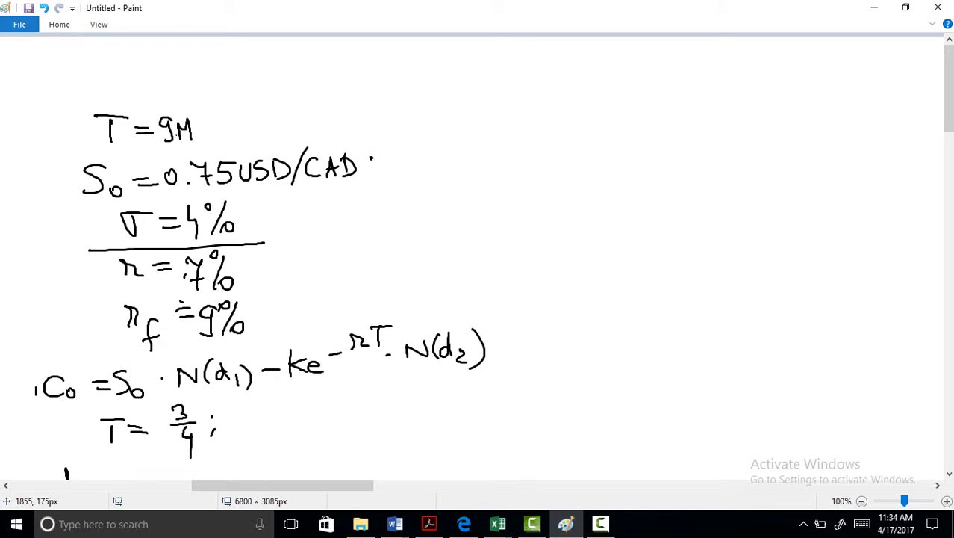
{"action": "left_click_drag", "start_coordinate": [369, 175], "coordinate": [366, 187]}
{"action": "mouse_move", "coordinate": [383, 157]}
{"action": "left_mouse_down"}
{"action": "mouse_move", "coordinate": [383, 181]}
{"action": "mouse_move", "coordinate": [401, 153]}
{"action": "left_mouse_up"}
{"action": "left_click_drag", "start_coordinate": [387, 165], "coordinate": [428, 158]}
{"action": "mouse_move", "coordinate": [418, 166]}
{"action": "left_mouse_down"}
{"action": "mouse_move", "coordinate": [442, 156]}
{"action": "mouse_move", "coordinate": [494, 167]}
{"action": "mouse_move", "coordinate": [520, 149]}
{"action": "left_mouse_up"}
{"action": "left_click", "coordinate": [462, 164]}
{"action": "mouse_move", "coordinate": [540, 147]}
{"action": "left_mouse_down"}
{"action": "mouse_move", "coordinate": [548, 146]}
{"action": "mouse_move", "coordinate": [537, 166]}
{"action": "mouse_move", "coordinate": [557, 167]}
{"action": "left_mouse_up"}
{"action": "mouse_move", "coordinate": [586, 140]}
{"action": "left_mouse_down"}
{"action": "mouse_move", "coordinate": [570, 168]}
{"action": "mouse_move", "coordinate": [598, 163]}
{"action": "left_mouse_up"}
{"action": "mouse_move", "coordinate": [611, 167]}
{"action": "left_mouse_down"}
{"action": "mouse_move", "coordinate": [630, 165]}
{"action": "mouse_move", "coordinate": [640, 138]}
{"action": "mouse_move", "coordinate": [642, 166]}
{"action": "left_mouse_up"}
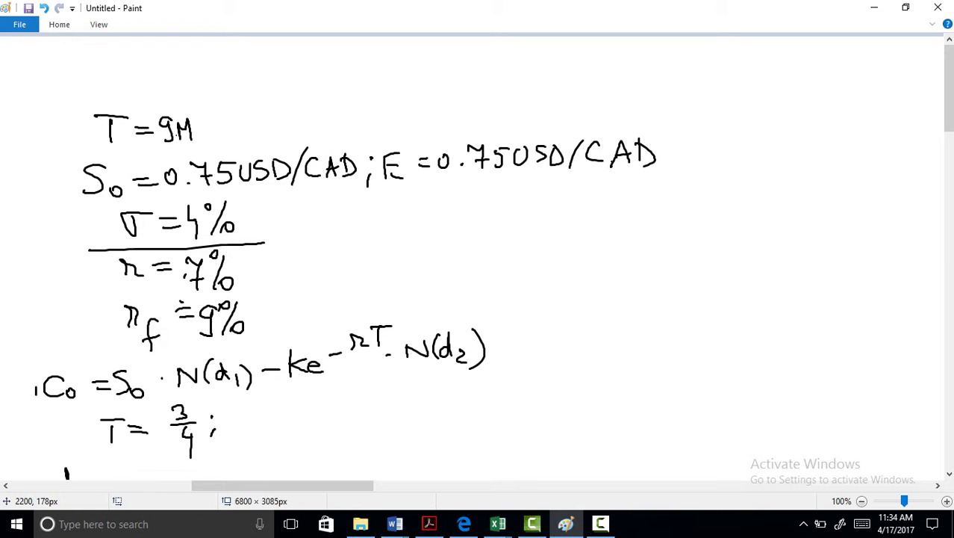
Begin the d1 numerator with ln(S0/K) + (r − r_f +.
{"action": "scroll", "coordinate": [948, 89], "scroll_direction": "down", "scroll_amount": 3}
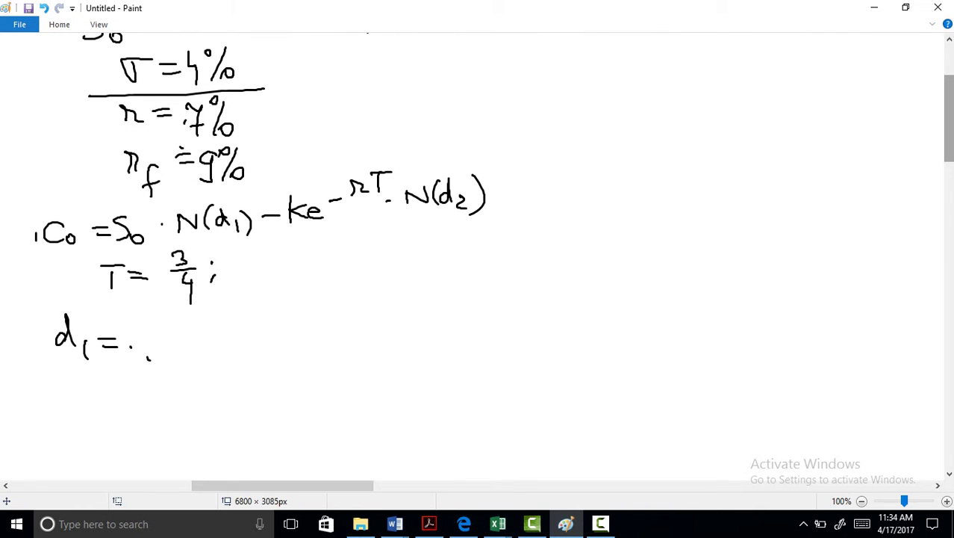
{"action": "mouse_move", "coordinate": [147, 306]}
{"action": "left_mouse_down"}
{"action": "mouse_move", "coordinate": [148, 336]}
{"action": "mouse_move", "coordinate": [139, 334]}
{"action": "left_mouse_up"}
{"action": "left_click_drag", "start_coordinate": [153, 329], "coordinate": [221, 317]}
{"action": "left_click", "coordinate": [218, 316]}
{"action": "mouse_move", "coordinate": [194, 331]}
{"action": "left_mouse_down"}
{"action": "mouse_move", "coordinate": [239, 333]}
{"action": "mouse_move", "coordinate": [243, 356]}
{"action": "left_mouse_up"}
{"action": "mouse_move", "coordinate": [261, 318]}
{"action": "left_mouse_down"}
{"action": "mouse_move", "coordinate": [262, 334]}
{"action": "mouse_move", "coordinate": [272, 328]}
{"action": "left_mouse_up"}
{"action": "mouse_move", "coordinate": [288, 306]}
{"action": "left_mouse_down"}
{"action": "mouse_move", "coordinate": [287, 335]}
{"action": "mouse_move", "coordinate": [333, 309]}
{"action": "left_mouse_up"}
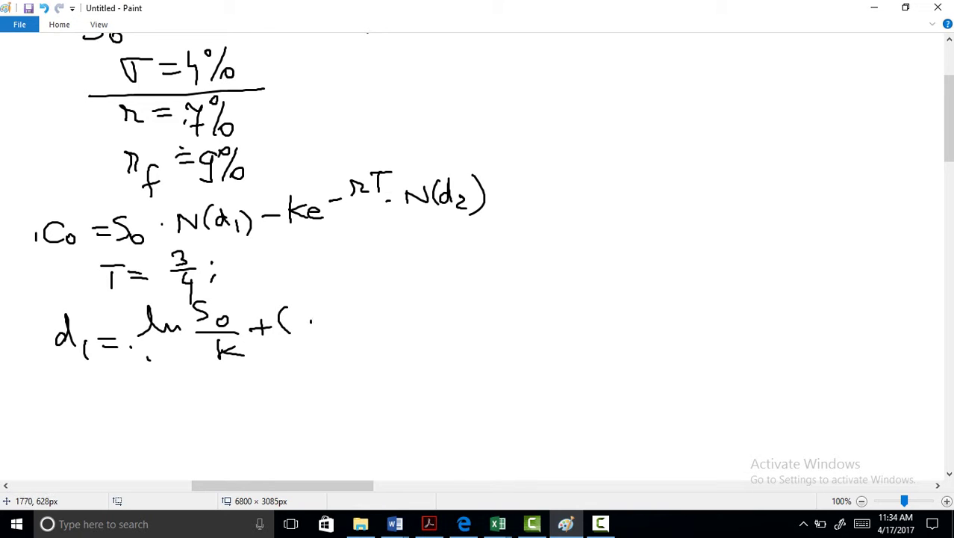
{"action": "left_click", "coordinate": [338, 314]}
{"action": "mouse_move", "coordinate": [350, 307]}
{"action": "left_mouse_down"}
{"action": "mouse_move", "coordinate": [391, 296]}
{"action": "mouse_move", "coordinate": [407, 325]}
{"action": "mouse_move", "coordinate": [436, 308]}
{"action": "left_mouse_up"}
{"action": "left_click_drag", "start_coordinate": [426, 301], "coordinate": [449, 301]}
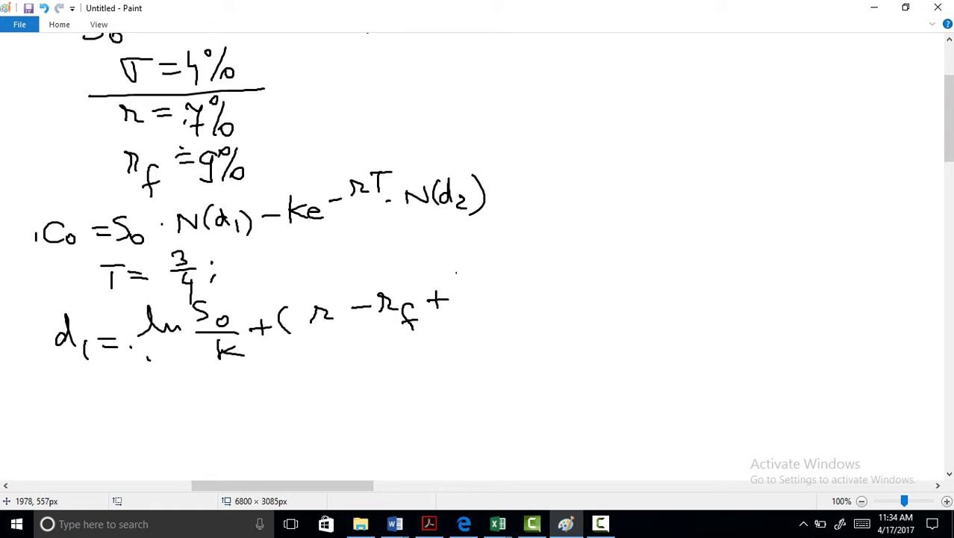
Finish the d1 numerator with σ²/2, closing the bracket and multiplying by T.
{"action": "mouse_move", "coordinate": [477, 291]}
{"action": "left_mouse_down"}
{"action": "mouse_move", "coordinate": [469, 296]}
{"action": "mouse_move", "coordinate": [483, 278]}
{"action": "mouse_move", "coordinate": [497, 279]}
{"action": "left_mouse_up"}
{"action": "mouse_move", "coordinate": [462, 306]}
{"action": "left_mouse_down"}
{"action": "mouse_move", "coordinate": [500, 305]}
{"action": "mouse_move", "coordinate": [498, 324]}
{"action": "left_mouse_up"}
{"action": "left_click_drag", "start_coordinate": [508, 273], "coordinate": [510, 322]}
{"action": "left_click", "coordinate": [532, 301]}
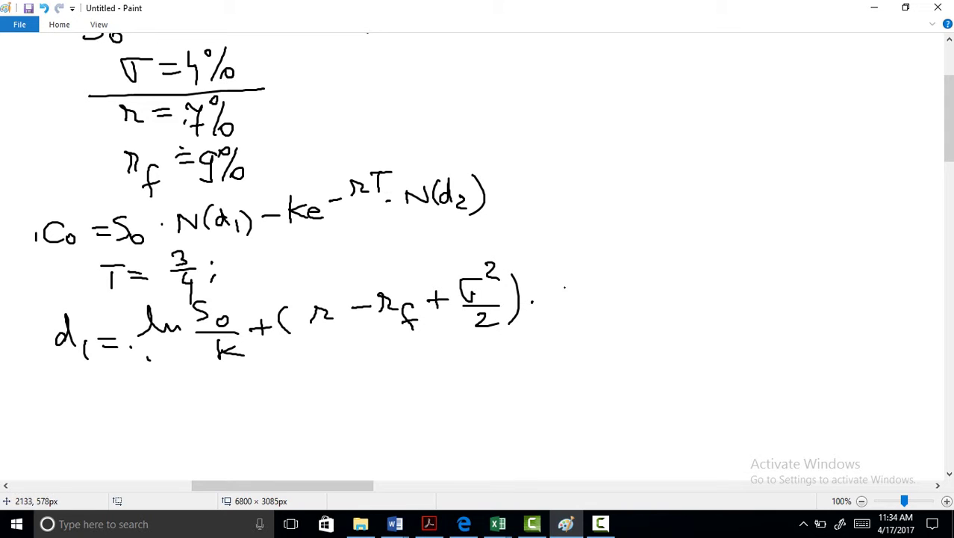
{"action": "left_click_drag", "start_coordinate": [565, 284], "coordinate": [565, 304]}
{"action": "left_click_drag", "start_coordinate": [551, 278], "coordinate": [579, 276]}
Draw the long d1 fraction bar and write the denominator σ√T.
{"action": "left_click_drag", "start_coordinate": [155, 366], "coordinate": [556, 338]}
{"action": "left_click_drag", "start_coordinate": [326, 369], "coordinate": [339, 368]}
{"action": "mouse_move", "coordinate": [345, 371]}
{"action": "left_mouse_down"}
{"action": "mouse_move", "coordinate": [354, 381]}
{"action": "mouse_move", "coordinate": [411, 360]}
{"action": "mouse_move", "coordinate": [398, 366]}
{"action": "left_mouse_up"}
{"action": "left_click_drag", "start_coordinate": [381, 368], "coordinate": [381, 381]}
{"action": "left_click_drag", "start_coordinate": [603, 309], "coordinate": [629, 305]}
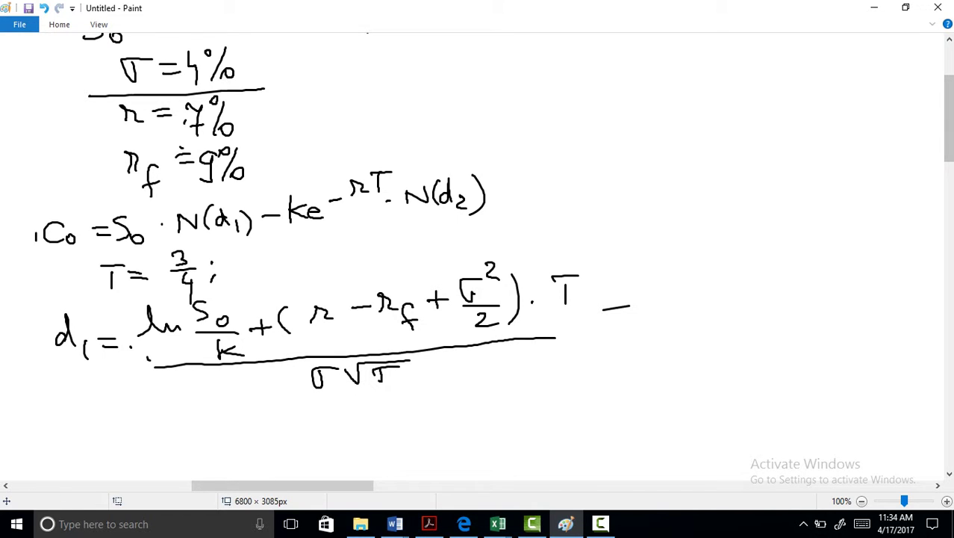
{"action": "scroll", "coordinate": [478, 261], "scroll_direction": "down", "scroll_amount": 3}
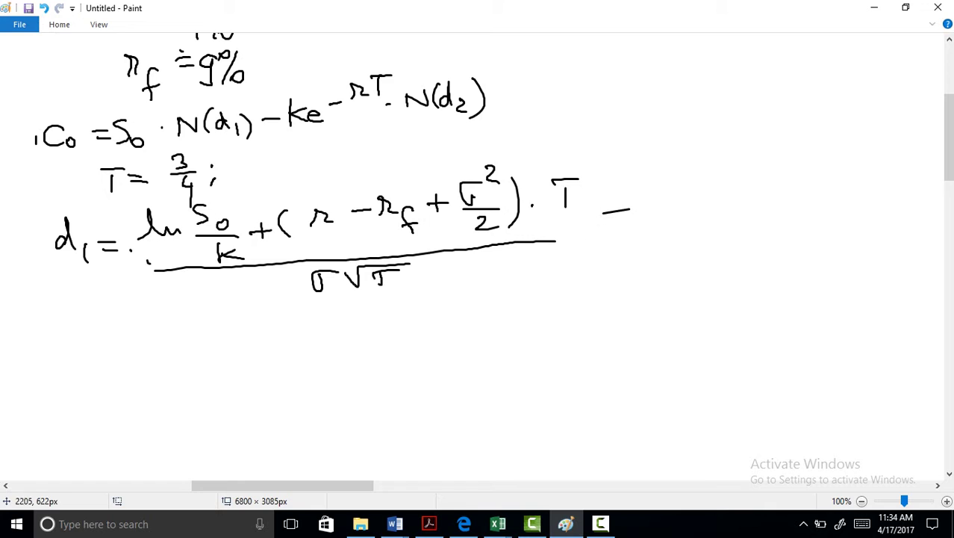
Scribble out the stray dash and start the numeric d1: = 0 + (−0.02 +.
{"action": "left_click_drag", "start_coordinate": [605, 210], "coordinate": [632, 214]}
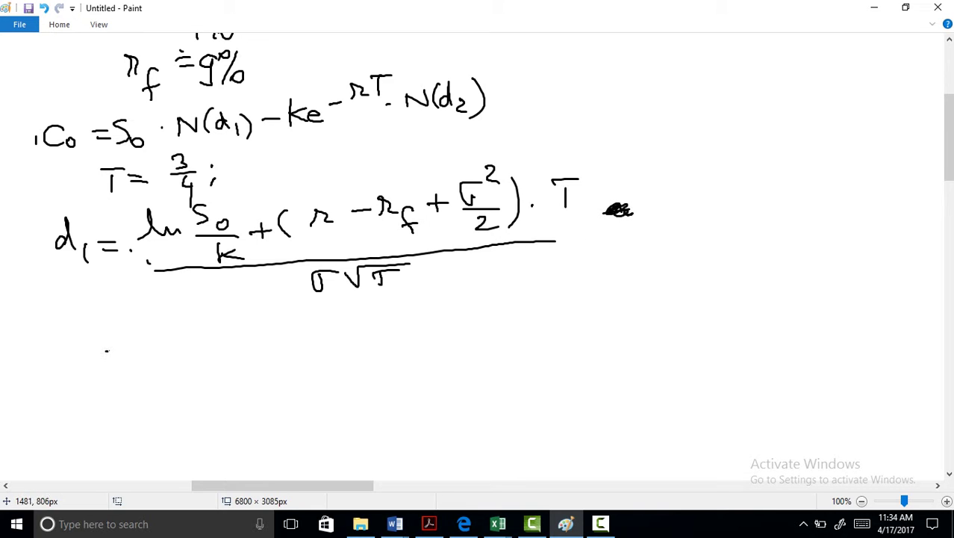
{"action": "left_click_drag", "start_coordinate": [106, 351], "coordinate": [129, 352]}
{"action": "left_click_drag", "start_coordinate": [107, 357], "coordinate": [132, 358]}
{"action": "mouse_move", "coordinate": [188, 333]}
{"action": "left_mouse_down"}
{"action": "mouse_move", "coordinate": [229, 354]}
{"action": "mouse_move", "coordinate": [242, 345]}
{"action": "left_mouse_up"}
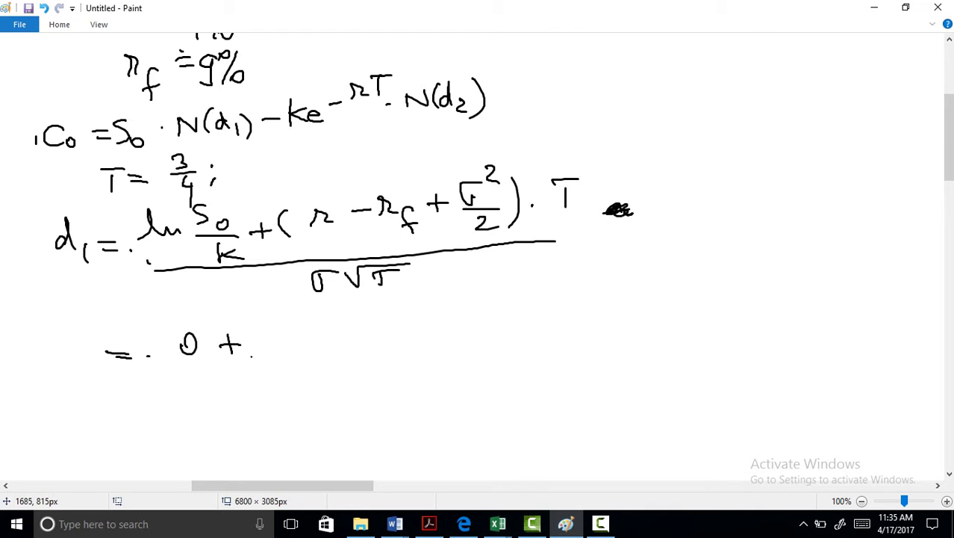
{"action": "mouse_move", "coordinate": [273, 320]}
{"action": "left_mouse_down"}
{"action": "mouse_move", "coordinate": [270, 356]}
{"action": "mouse_move", "coordinate": [305, 341]}
{"action": "left_mouse_up"}
{"action": "left_click_drag", "start_coordinate": [318, 331], "coordinate": [354, 330]}
{"action": "left_click", "coordinate": [329, 345]}
{"action": "left_click_drag", "start_coordinate": [368, 324], "coordinate": [387, 342]}
{"action": "mouse_move", "coordinate": [404, 319]}
{"action": "left_mouse_down"}
{"action": "mouse_move", "coordinate": [405, 342]}
{"action": "mouse_move", "coordinate": [419, 328]}
{"action": "left_mouse_up"}
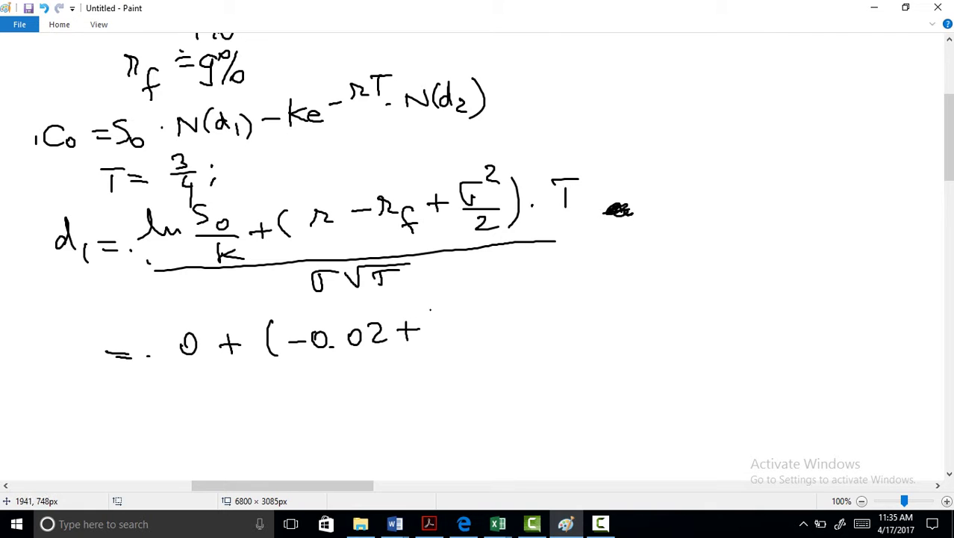
Finish the numeric numerator with 0.0625/2, closing the bracket and multiplying by 3/4.
{"action": "mouse_move", "coordinate": [437, 306]}
{"action": "left_mouse_down"}
{"action": "mouse_move", "coordinate": [497, 316]}
{"action": "mouse_move", "coordinate": [517, 295]}
{"action": "left_mouse_up"}
{"action": "left_click", "coordinate": [448, 314]}
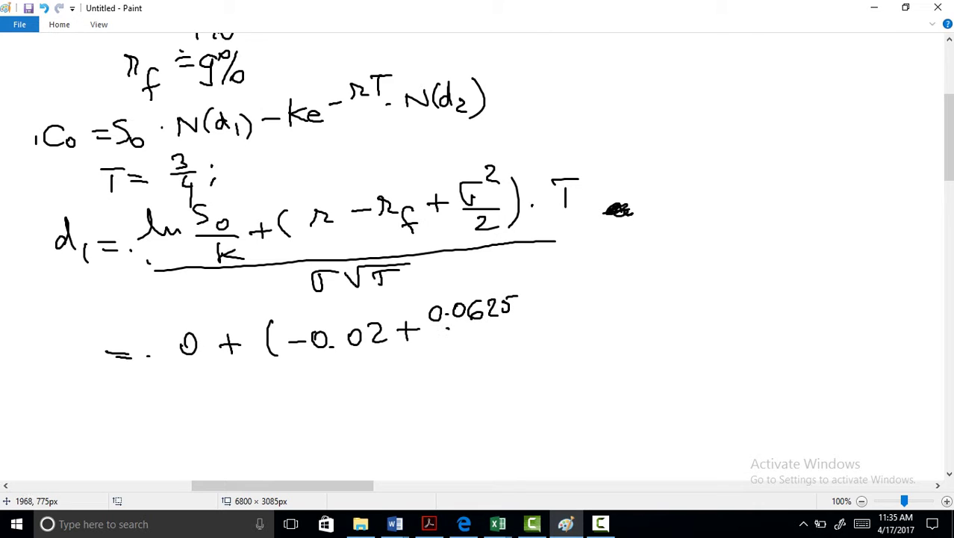
{"action": "mouse_move", "coordinate": [439, 326]}
{"action": "left_mouse_down"}
{"action": "mouse_move", "coordinate": [520, 317]}
{"action": "mouse_move", "coordinate": [512, 342]}
{"action": "left_mouse_up"}
{"action": "left_click_drag", "start_coordinate": [541, 291], "coordinate": [531, 349]}
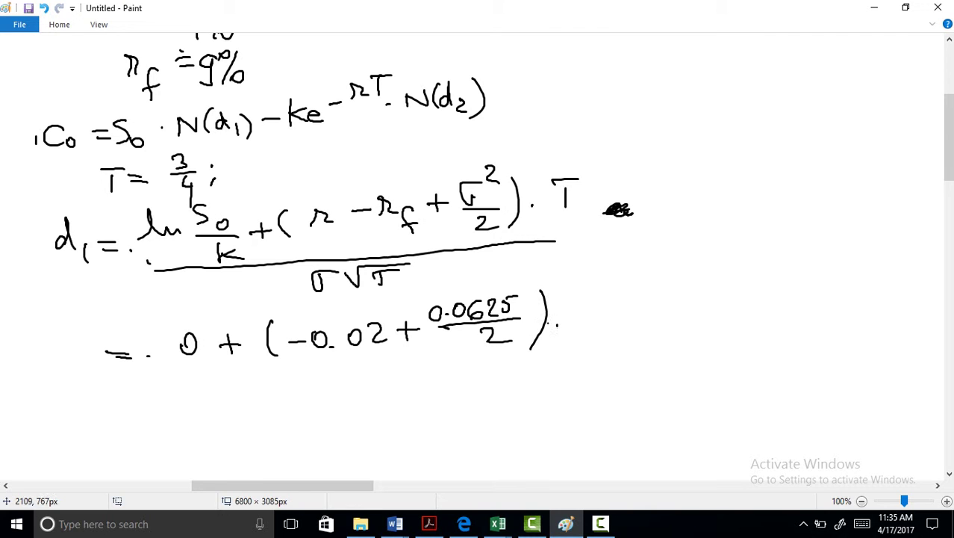
{"action": "mouse_move", "coordinate": [579, 287]}
{"action": "left_mouse_down"}
{"action": "mouse_move", "coordinate": [581, 307]}
{"action": "mouse_move", "coordinate": [599, 314]}
{"action": "mouse_move", "coordinate": [601, 328]}
{"action": "left_mouse_up"}
{"action": "left_click_drag", "start_coordinate": [598, 327], "coordinate": [597, 346]}
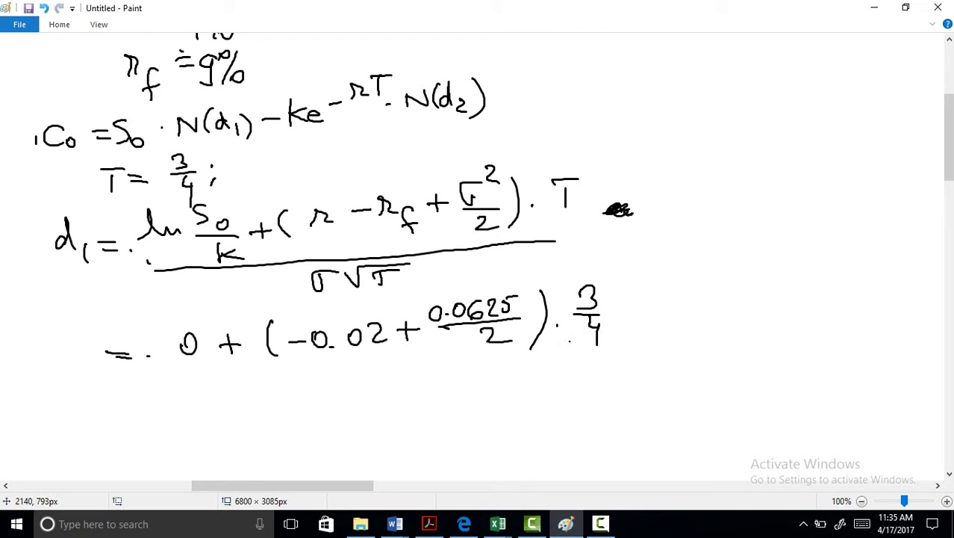
Draw the main fraction bar and write the denominator 0.25√3 over a bar.
{"action": "left_click_drag", "start_coordinate": [197, 380], "coordinate": [596, 360]}
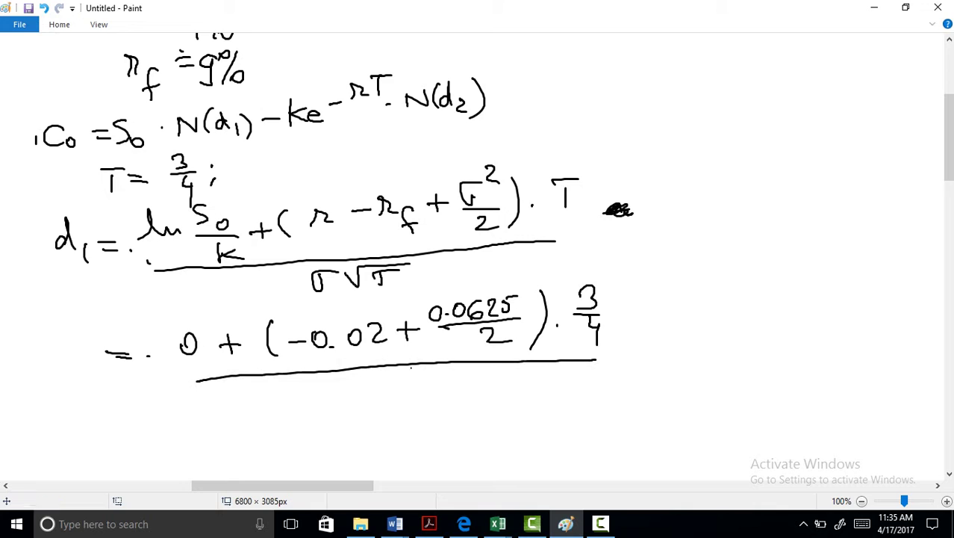
{"action": "mouse_move", "coordinate": [403, 376]}
{"action": "left_mouse_down"}
{"action": "mouse_move", "coordinate": [451, 390]}
{"action": "mouse_move", "coordinate": [472, 372]}
{"action": "mouse_move", "coordinate": [506, 367]}
{"action": "mouse_move", "coordinate": [500, 385]}
{"action": "left_mouse_up"}
{"action": "left_click", "coordinate": [419, 385]}
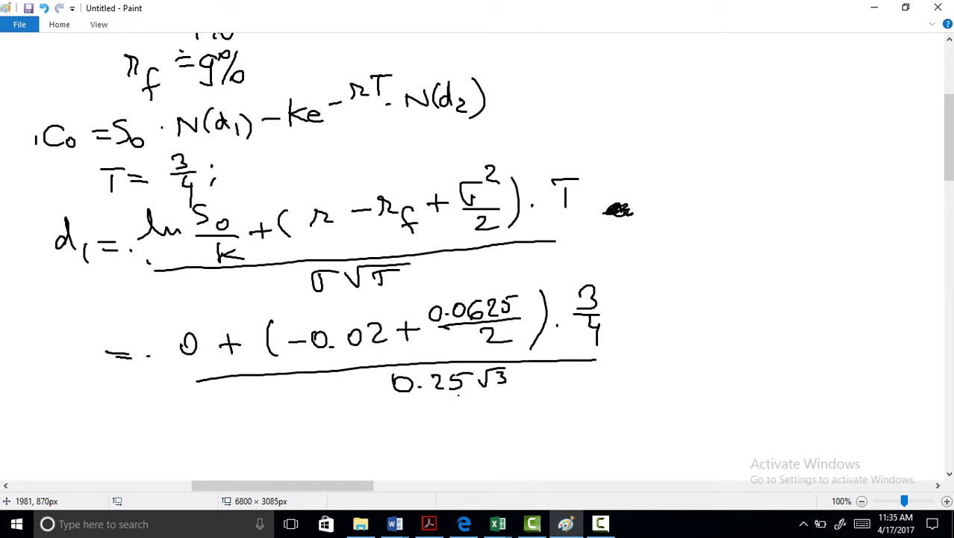
{"action": "left_click_drag", "start_coordinate": [400, 398], "coordinate": [523, 395]}
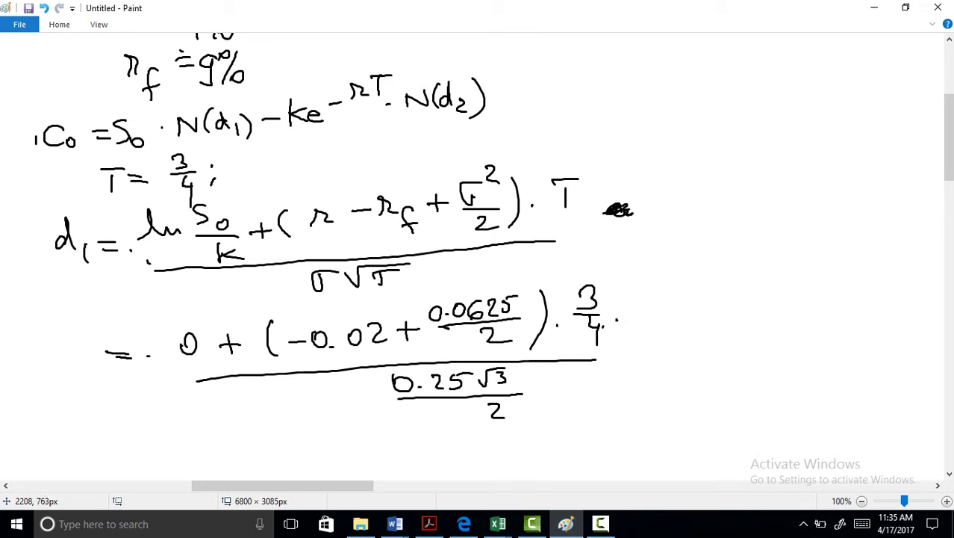
Cancel the 4 and the denominator 2, writing 2 and an equals with ellipsis.
{"action": "left_click_drag", "start_coordinate": [617, 319], "coordinate": [560, 348]}
{"action": "left_click_drag", "start_coordinate": [509, 401], "coordinate": [471, 428]}
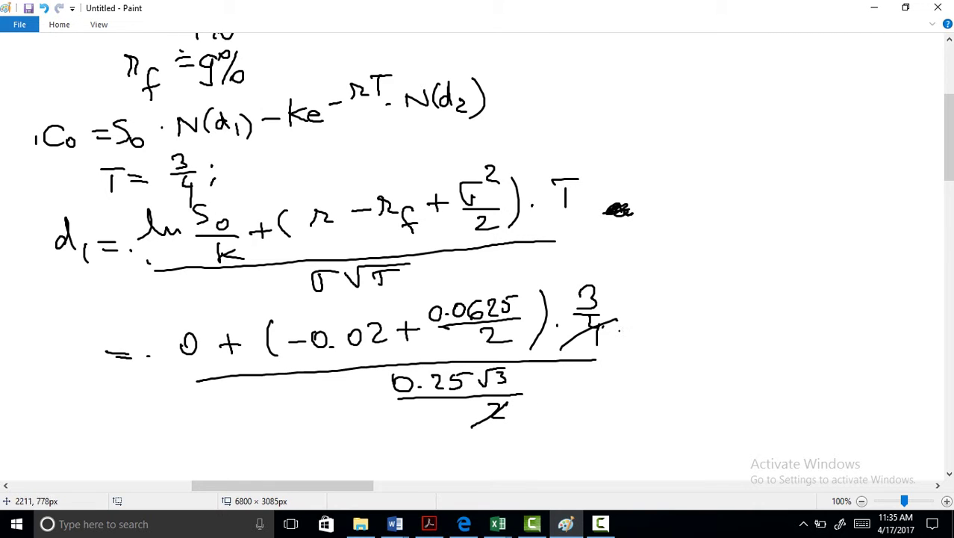
{"action": "mouse_move", "coordinate": [617, 329]}
{"action": "left_mouse_down"}
{"action": "mouse_move", "coordinate": [620, 349]}
{"action": "mouse_move", "coordinate": [681, 357]}
{"action": "mouse_move", "coordinate": [744, 348]}
{"action": "left_mouse_up"}
{"action": "left_click", "coordinate": [694, 353]}
{"action": "left_click", "coordinate": [708, 353]}
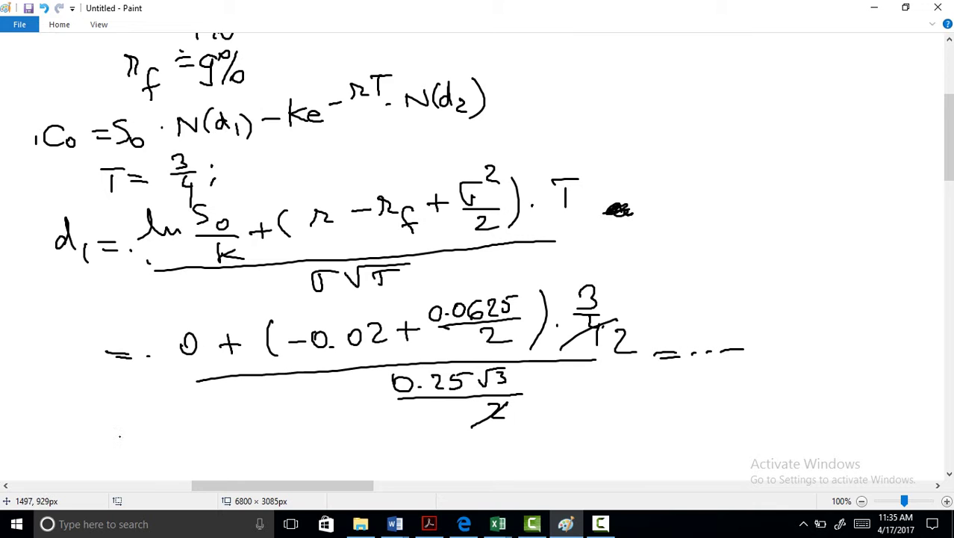
Write d2 = d1 − σ√T below the numeric d1 expression.
{"action": "mouse_move", "coordinate": [86, 459]}
{"action": "left_mouse_down"}
{"action": "mouse_move", "coordinate": [74, 472]}
{"action": "mouse_move", "coordinate": [110, 478]}
{"action": "left_mouse_up"}
{"action": "left_click_drag", "start_coordinate": [116, 462], "coordinate": [146, 463]}
{"action": "left_click_drag", "start_coordinate": [152, 439], "coordinate": [167, 472]}
{"action": "mouse_move", "coordinate": [183, 453]}
{"action": "left_mouse_down"}
{"action": "mouse_move", "coordinate": [263, 429]}
{"action": "mouse_move", "coordinate": [274, 436]}
{"action": "left_mouse_up"}
{"action": "left_click_drag", "start_coordinate": [259, 437], "coordinate": [257, 454]}
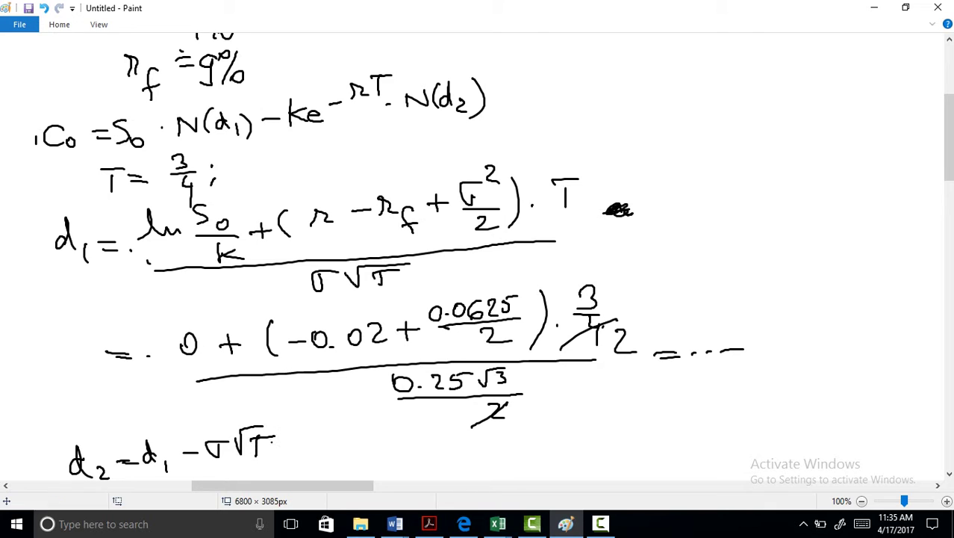
{"action": "left_click_drag", "start_coordinate": [284, 485], "coordinate": [415, 485]}
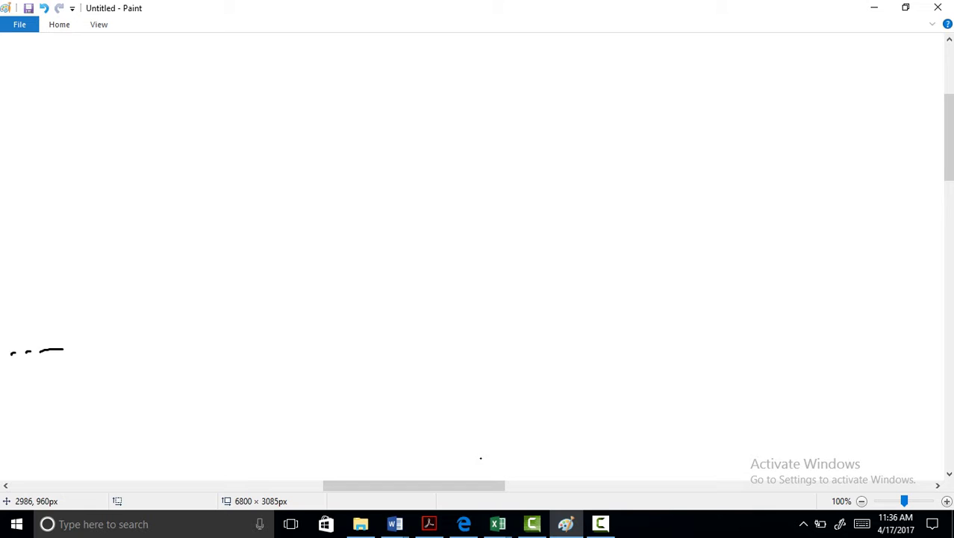
Draw a vertical divider and handwrite the heading 'Teorema de paritate put-call'.
{"action": "left_click_drag", "start_coordinate": [115, 48], "coordinate": [81, 429]}
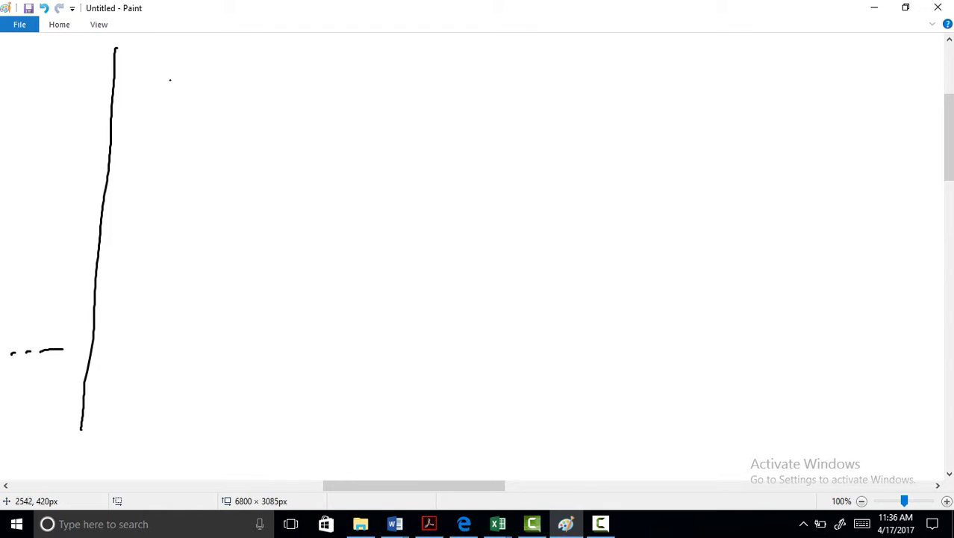
{"action": "mouse_move", "coordinate": [165, 61]}
{"action": "left_mouse_down"}
{"action": "mouse_move", "coordinate": [168, 81]}
{"action": "mouse_move", "coordinate": [175, 51]}
{"action": "mouse_move", "coordinate": [212, 73]}
{"action": "mouse_move", "coordinate": [282, 69]}
{"action": "mouse_move", "coordinate": [314, 49]}
{"action": "mouse_move", "coordinate": [333, 68]}
{"action": "left_mouse_up"}
{"action": "left_click_drag", "start_coordinate": [365, 71], "coordinate": [366, 91]}
{"action": "mouse_move", "coordinate": [363, 70]}
{"action": "left_mouse_down"}
{"action": "mouse_move", "coordinate": [403, 66]}
{"action": "mouse_move", "coordinate": [417, 76]}
{"action": "left_mouse_up"}
{"action": "left_click_drag", "start_coordinate": [426, 65], "coordinate": [447, 63]}
{"action": "mouse_move", "coordinate": [448, 44]}
{"action": "left_mouse_down"}
{"action": "mouse_move", "coordinate": [449, 73]}
{"action": "mouse_move", "coordinate": [464, 67]}
{"action": "left_mouse_up"}
{"action": "mouse_move", "coordinate": [495, 66]}
{"action": "left_mouse_down"}
{"action": "mouse_move", "coordinate": [499, 86]}
{"action": "mouse_move", "coordinate": [520, 67]}
{"action": "mouse_move", "coordinate": [550, 62]}
{"action": "left_mouse_up"}
{"action": "mouse_move", "coordinate": [571, 60]}
{"action": "left_mouse_down"}
{"action": "mouse_move", "coordinate": [569, 68]}
{"action": "mouse_move", "coordinate": [607, 66]}
{"action": "left_mouse_up"}
{"action": "left_click_drag", "start_coordinate": [606, 65], "coordinate": [619, 65]}
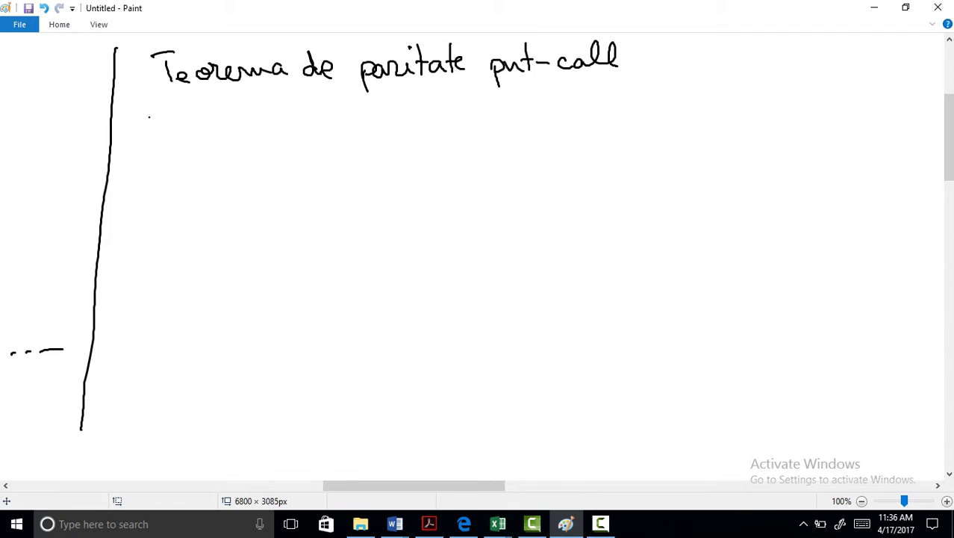
Handwrite the second heading line 'pt. cazul în care suportul este;'.
{"action": "left_click_drag", "start_coordinate": [147, 113], "coordinate": [154, 127]}
{"action": "mouse_move", "coordinate": [169, 102]}
{"action": "left_mouse_down"}
{"action": "mouse_move", "coordinate": [170, 132]}
{"action": "mouse_move", "coordinate": [179, 119]}
{"action": "mouse_move", "coordinate": [217, 131]}
{"action": "left_mouse_up"}
{"action": "left_click", "coordinate": [189, 124]}
{"action": "left_click_drag", "start_coordinate": [224, 121], "coordinate": [356, 123]}
{"action": "left_click_drag", "start_coordinate": [310, 104], "coordinate": [320, 102]}
{"action": "left_click_drag", "start_coordinate": [387, 111], "coordinate": [390, 121]}
{"action": "mouse_move", "coordinate": [406, 111]}
{"action": "left_mouse_down"}
{"action": "mouse_move", "coordinate": [407, 121]}
{"action": "mouse_move", "coordinate": [433, 111]}
{"action": "mouse_move", "coordinate": [458, 117]}
{"action": "left_mouse_up"}
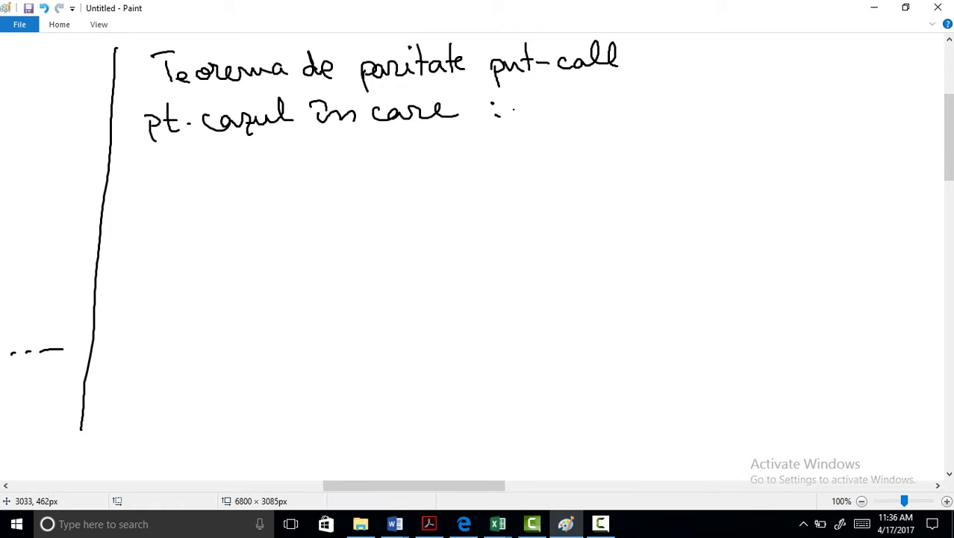
{"action": "mouse_move", "coordinate": [495, 97]}
{"action": "left_mouse_down"}
{"action": "mouse_move", "coordinate": [544, 130]}
{"action": "mouse_move", "coordinate": [567, 106]}
{"action": "mouse_move", "coordinate": [580, 111]}
{"action": "left_mouse_up"}
{"action": "mouse_move", "coordinate": [592, 86]}
{"action": "left_mouse_down"}
{"action": "mouse_move", "coordinate": [590, 111]}
{"action": "mouse_move", "coordinate": [625, 104]}
{"action": "mouse_move", "coordinate": [634, 83]}
{"action": "mouse_move", "coordinate": [656, 102]}
{"action": "left_mouse_up"}
{"action": "mouse_move", "coordinate": [666, 90]}
{"action": "left_mouse_down"}
{"action": "mouse_move", "coordinate": [680, 102]}
{"action": "mouse_move", "coordinate": [703, 98]}
{"action": "left_mouse_up"}
{"action": "left_click", "coordinate": [710, 90]}
{"action": "left_click_drag", "start_coordinate": [710, 98], "coordinate": [706, 104]}
{"action": "left_click_drag", "start_coordinate": [239, 170], "coordinate": [247, 162]}
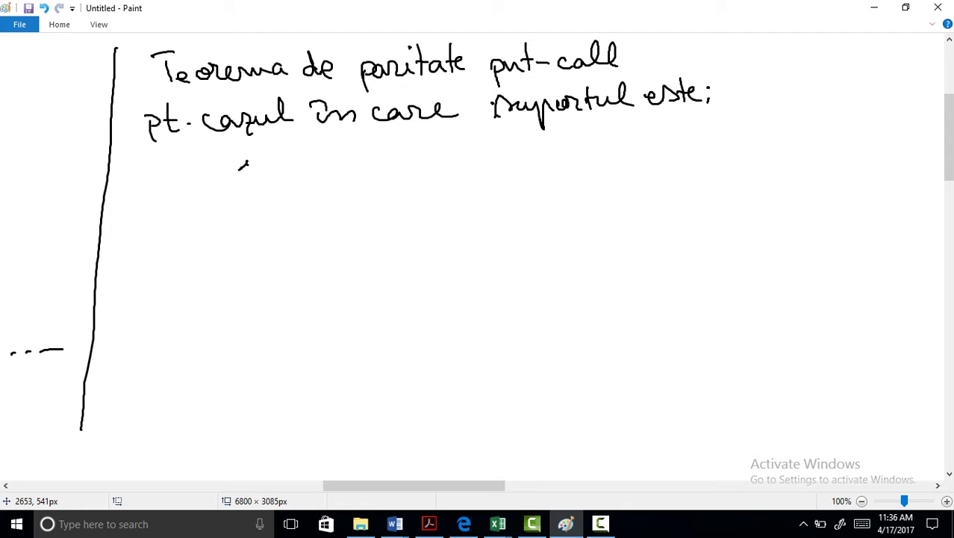
List the cases '1) valută' and '2) contract futures', then rule a separating line.
{"action": "left_click_drag", "start_coordinate": [245, 159], "coordinate": [264, 187]}
{"action": "mouse_move", "coordinate": [277, 163]}
{"action": "left_mouse_down"}
{"action": "mouse_move", "coordinate": [322, 173]}
{"action": "mouse_move", "coordinate": [373, 165]}
{"action": "mouse_move", "coordinate": [387, 148]}
{"action": "left_mouse_up"}
{"action": "left_click_drag", "start_coordinate": [249, 210], "coordinate": [278, 223]}
{"action": "left_click", "coordinate": [318, 212]}
{"action": "mouse_move", "coordinate": [304, 209]}
{"action": "left_mouse_down"}
{"action": "mouse_move", "coordinate": [299, 221]}
{"action": "mouse_move", "coordinate": [354, 217]}
{"action": "left_mouse_up"}
{"action": "mouse_move", "coordinate": [357, 196]}
{"action": "left_mouse_down"}
{"action": "mouse_move", "coordinate": [363, 215]}
{"action": "mouse_move", "coordinate": [368, 206]}
{"action": "left_mouse_up"}
{"action": "mouse_move", "coordinate": [374, 214]}
{"action": "left_mouse_down"}
{"action": "mouse_move", "coordinate": [391, 203]}
{"action": "mouse_move", "coordinate": [418, 212]}
{"action": "left_mouse_up"}
{"action": "mouse_move", "coordinate": [417, 199]}
{"action": "left_mouse_down"}
{"action": "mouse_move", "coordinate": [435, 195]}
{"action": "mouse_move", "coordinate": [463, 217]}
{"action": "mouse_move", "coordinate": [475, 201]}
{"action": "left_mouse_up"}
{"action": "left_click_drag", "start_coordinate": [483, 196], "coordinate": [565, 191]}
{"action": "left_click_drag", "start_coordinate": [566, 195], "coordinate": [578, 184]}
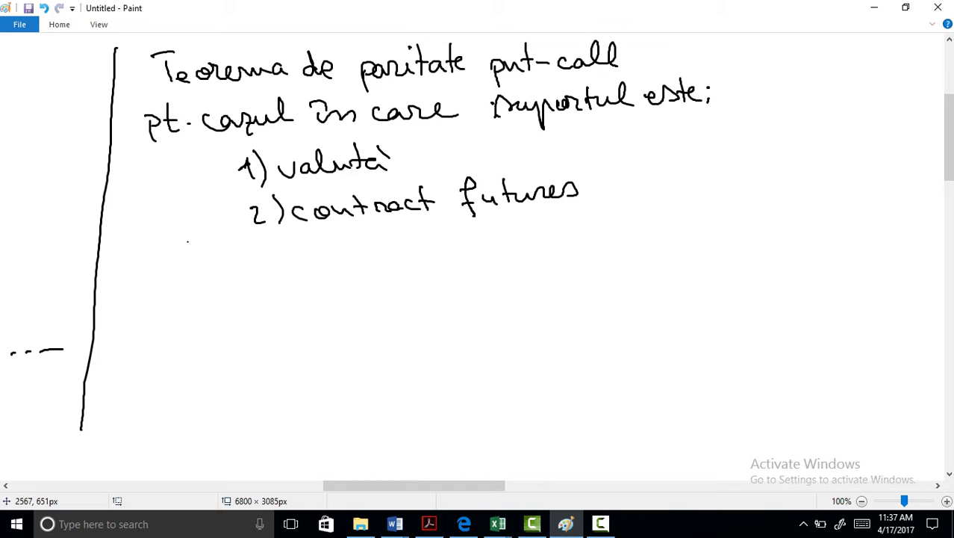
{"action": "left_click_drag", "start_coordinate": [169, 251], "coordinate": [617, 217]}
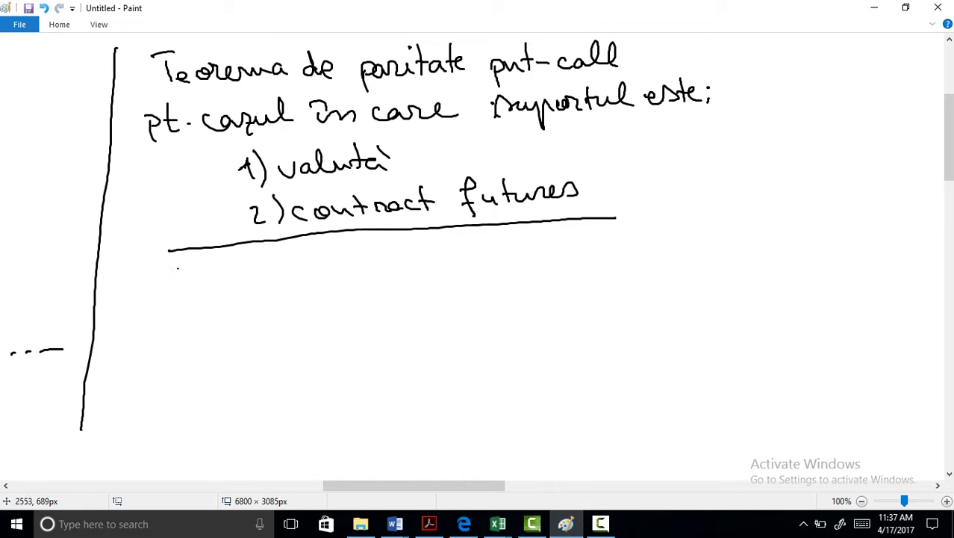
Handwrite the parity formula C_t + Ke^{-r(T-t)} = P_t + S_t e^{-q(T-t)}.
{"action": "left_click_drag", "start_coordinate": [175, 271], "coordinate": [188, 315]}
{"action": "left_click_drag", "start_coordinate": [178, 306], "coordinate": [212, 298]}
{"action": "mouse_move", "coordinate": [202, 290]}
{"action": "left_mouse_down"}
{"action": "mouse_move", "coordinate": [264, 294]}
{"action": "mouse_move", "coordinate": [281, 270]}
{"action": "left_mouse_up"}
{"action": "mouse_move", "coordinate": [292, 275]}
{"action": "left_mouse_down"}
{"action": "mouse_move", "coordinate": [304, 260]}
{"action": "mouse_move", "coordinate": [315, 275]}
{"action": "left_mouse_up"}
{"action": "mouse_move", "coordinate": [333, 257]}
{"action": "left_mouse_down"}
{"action": "mouse_move", "coordinate": [333, 275]}
{"action": "mouse_move", "coordinate": [345, 256]}
{"action": "mouse_move", "coordinate": [373, 266]}
{"action": "left_mouse_up"}
{"action": "mouse_move", "coordinate": [379, 245]}
{"action": "left_mouse_down"}
{"action": "mouse_move", "coordinate": [382, 272]}
{"action": "mouse_move", "coordinate": [430, 280]}
{"action": "mouse_move", "coordinate": [448, 268]}
{"action": "mouse_move", "coordinate": [466, 279]}
{"action": "left_mouse_up"}
{"action": "left_click_drag", "start_coordinate": [475, 257], "coordinate": [482, 266]}
{"action": "mouse_move", "coordinate": [502, 254]}
{"action": "left_mouse_down"}
{"action": "mouse_move", "coordinate": [492, 273]}
{"action": "mouse_move", "coordinate": [515, 289]}
{"action": "mouse_move", "coordinate": [537, 261]}
{"action": "mouse_move", "coordinate": [565, 252]}
{"action": "left_mouse_up"}
{"action": "left_click_drag", "start_coordinate": [575, 247], "coordinate": [573, 260]}
{"action": "mouse_move", "coordinate": [590, 234]}
{"action": "left_mouse_down"}
{"action": "mouse_move", "coordinate": [584, 253]}
{"action": "mouse_move", "coordinate": [611, 234]}
{"action": "mouse_move", "coordinate": [631, 244]}
{"action": "left_mouse_up"}
{"action": "mouse_move", "coordinate": [640, 229]}
{"action": "left_mouse_down"}
{"action": "mouse_move", "coordinate": [639, 247]}
{"action": "mouse_move", "coordinate": [656, 257]}
{"action": "left_mouse_up"}
{"action": "left_click_drag", "start_coordinate": [948, 138], "coordinate": [949, 154]}
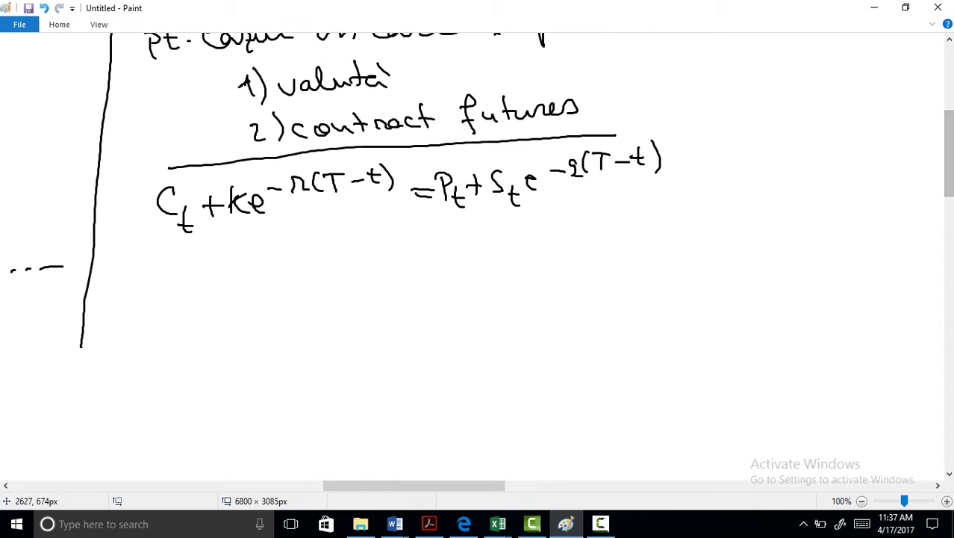
Label portfolios 'A:' and 'B:' and write '1 call' for portfolio A.
{"action": "mouse_move", "coordinate": [126, 241]}
{"action": "left_mouse_down"}
{"action": "mouse_move", "coordinate": [117, 269]}
{"action": "mouse_move", "coordinate": [138, 269]}
{"action": "left_mouse_up"}
{"action": "left_click_drag", "start_coordinate": [118, 260], "coordinate": [154, 263]}
{"action": "left_click_drag", "start_coordinate": [124, 293], "coordinate": [129, 318]}
{"action": "left_click", "coordinate": [156, 298]}
{"action": "left_click", "coordinate": [156, 306]}
{"action": "mouse_move", "coordinate": [189, 251]}
{"action": "left_mouse_down"}
{"action": "mouse_move", "coordinate": [194, 267]}
{"action": "mouse_move", "coordinate": [244, 271]}
{"action": "left_mouse_up"}
{"action": "mouse_move", "coordinate": [255, 241]}
{"action": "left_mouse_down"}
{"action": "mouse_move", "coordinate": [259, 269]}
{"action": "mouse_move", "coordinate": [269, 268]}
{"action": "left_mouse_up"}
{"action": "mouse_move", "coordinate": [288, 251]}
{"action": "left_mouse_down"}
{"action": "mouse_move", "coordinate": [292, 264]}
{"action": "mouse_move", "coordinate": [304, 259]}
{"action": "mouse_move", "coordinate": [313, 269]}
{"action": "mouse_move", "coordinate": [333, 257]}
{"action": "mouse_move", "coordinate": [351, 261]}
{"action": "left_mouse_up"}
Extend line A with '(pe activul suport) (Y)' and number the first case 1).
{"action": "left_click_drag", "start_coordinate": [358, 254], "coordinate": [390, 261]}
{"action": "mouse_move", "coordinate": [396, 252]}
{"action": "left_mouse_down"}
{"action": "mouse_move", "coordinate": [402, 261]}
{"action": "mouse_move", "coordinate": [431, 255]}
{"action": "mouse_move", "coordinate": [449, 228]}
{"action": "mouse_move", "coordinate": [500, 249]}
{"action": "mouse_move", "coordinate": [503, 272]}
{"action": "left_mouse_up"}
{"action": "left_click_drag", "start_coordinate": [502, 254], "coordinate": [544, 249]}
{"action": "mouse_move", "coordinate": [550, 216]}
{"action": "left_mouse_down"}
{"action": "mouse_move", "coordinate": [554, 250]}
{"action": "mouse_move", "coordinate": [561, 230]}
{"action": "left_mouse_up"}
{"action": "left_click_drag", "start_coordinate": [556, 212], "coordinate": [558, 250]}
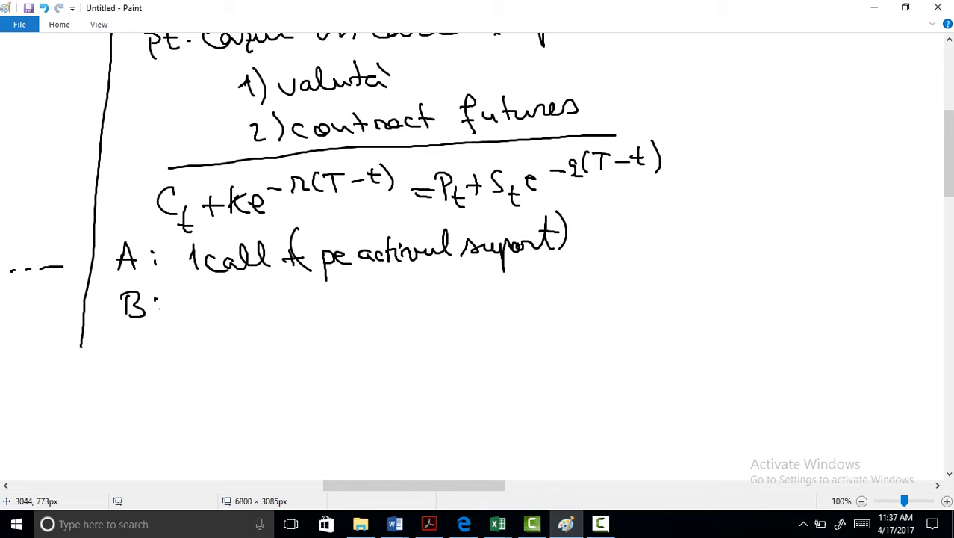
{"action": "left_click_drag", "start_coordinate": [587, 212], "coordinate": [599, 253]}
{"action": "mouse_move", "coordinate": [619, 212]}
{"action": "left_mouse_down"}
{"action": "mouse_move", "coordinate": [621, 224]}
{"action": "mouse_move", "coordinate": [642, 212]}
{"action": "mouse_move", "coordinate": [624, 251]}
{"action": "left_mouse_up"}
{"action": "mouse_move", "coordinate": [648, 199]}
{"action": "left_mouse_down"}
{"action": "mouse_move", "coordinate": [652, 234]}
{"action": "mouse_move", "coordinate": [637, 263]}
{"action": "left_mouse_up"}
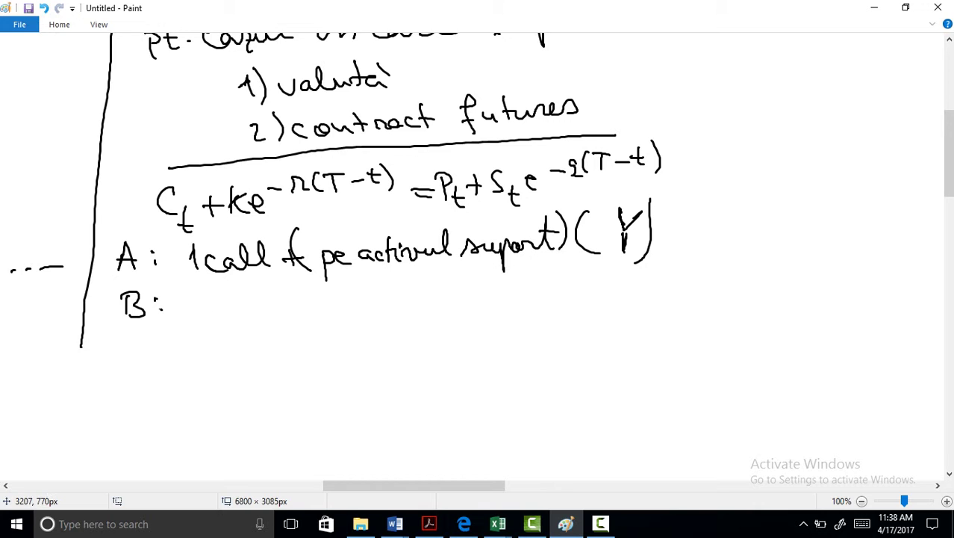
{"action": "left_click_drag", "start_coordinate": [121, 214], "coordinate": [130, 239]}
Write '1 put (pe activul' for portfolio B.
{"action": "left_click_drag", "start_coordinate": [198, 297], "coordinate": [199, 319]}
{"action": "mouse_move", "coordinate": [215, 312]}
{"action": "left_mouse_down"}
{"action": "mouse_move", "coordinate": [217, 330]}
{"action": "mouse_move", "coordinate": [263, 308]}
{"action": "mouse_move", "coordinate": [278, 319]}
{"action": "left_mouse_up"}
{"action": "mouse_move", "coordinate": [292, 309]}
{"action": "left_mouse_down"}
{"action": "mouse_move", "coordinate": [297, 324]}
{"action": "mouse_move", "coordinate": [316, 306]}
{"action": "left_mouse_up"}
{"action": "left_click_drag", "start_coordinate": [326, 308], "coordinate": [358, 310]}
{"action": "mouse_move", "coordinate": [364, 287]}
{"action": "left_mouse_down"}
{"action": "mouse_move", "coordinate": [366, 309]}
{"action": "mouse_move", "coordinate": [382, 296]}
{"action": "mouse_move", "coordinate": [407, 302]}
{"action": "mouse_move", "coordinate": [433, 279]}
{"action": "mouse_move", "coordinate": [448, 307]}
{"action": "left_mouse_up"}
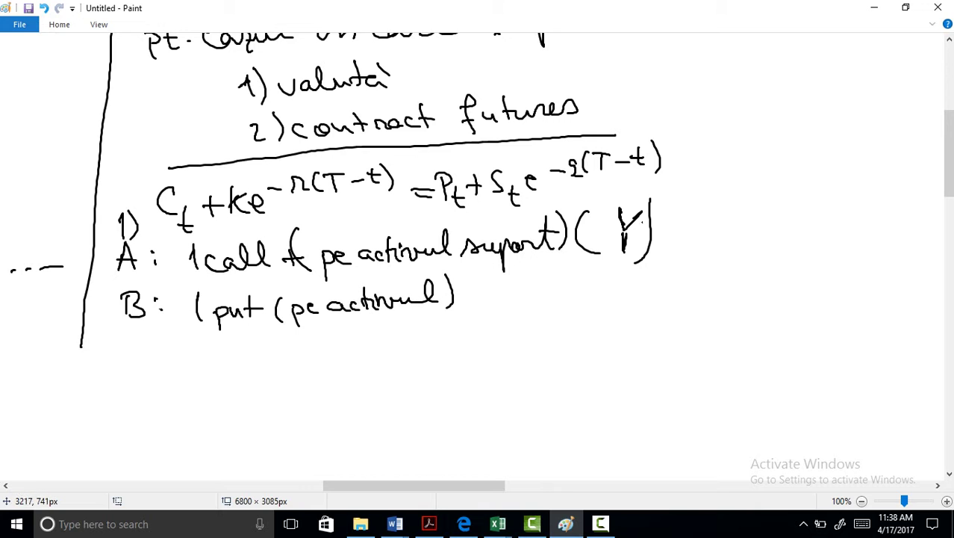
Add '+ cash (Ke^{-r(T-t)})' to portfolio A, scrolling to close the parenthesis.
{"action": "mouse_move", "coordinate": [692, 224]}
{"action": "left_mouse_down"}
{"action": "mouse_move", "coordinate": [690, 249]}
{"action": "mouse_move", "coordinate": [705, 239]}
{"action": "left_mouse_up"}
{"action": "mouse_move", "coordinate": [727, 229]}
{"action": "left_mouse_down"}
{"action": "mouse_move", "coordinate": [724, 243]}
{"action": "mouse_move", "coordinate": [745, 244]}
{"action": "left_mouse_up"}
{"action": "mouse_move", "coordinate": [762, 229]}
{"action": "left_mouse_down"}
{"action": "mouse_move", "coordinate": [750, 242]}
{"action": "mouse_move", "coordinate": [794, 240]}
{"action": "left_mouse_up"}
{"action": "left_click", "coordinate": [803, 236]}
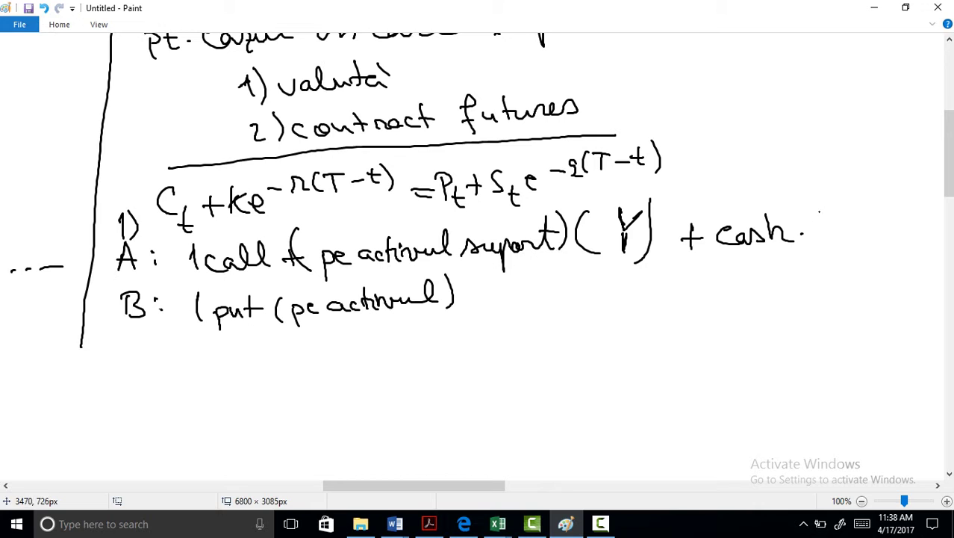
{"action": "mouse_move", "coordinate": [821, 205]}
{"action": "left_mouse_down"}
{"action": "mouse_move", "coordinate": [814, 243]}
{"action": "mouse_move", "coordinate": [867, 236]}
{"action": "left_mouse_up"}
{"action": "mouse_move", "coordinate": [865, 211]}
{"action": "left_mouse_down"}
{"action": "mouse_move", "coordinate": [894, 196]}
{"action": "mouse_move", "coordinate": [896, 210]}
{"action": "left_mouse_up"}
{"action": "mouse_move", "coordinate": [906, 190]}
{"action": "left_mouse_down"}
{"action": "mouse_move", "coordinate": [905, 209]}
{"action": "mouse_move", "coordinate": [911, 185]}
{"action": "left_mouse_up"}
{"action": "mouse_move", "coordinate": [913, 199]}
{"action": "left_mouse_down"}
{"action": "mouse_move", "coordinate": [929, 182]}
{"action": "mouse_move", "coordinate": [934, 211]}
{"action": "left_mouse_up"}
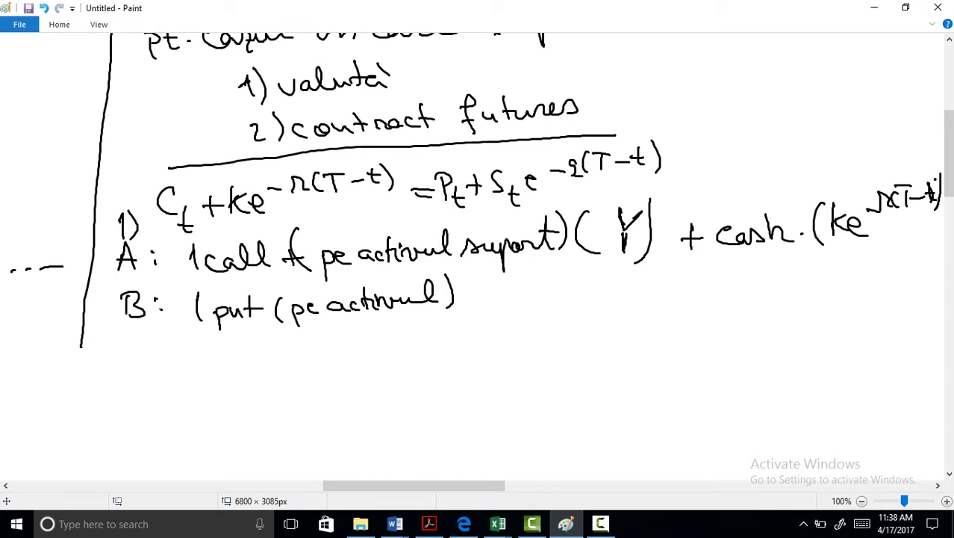
{"action": "scroll", "coordinate": [578, 401], "scroll_direction": "down", "scroll_amount": 5}
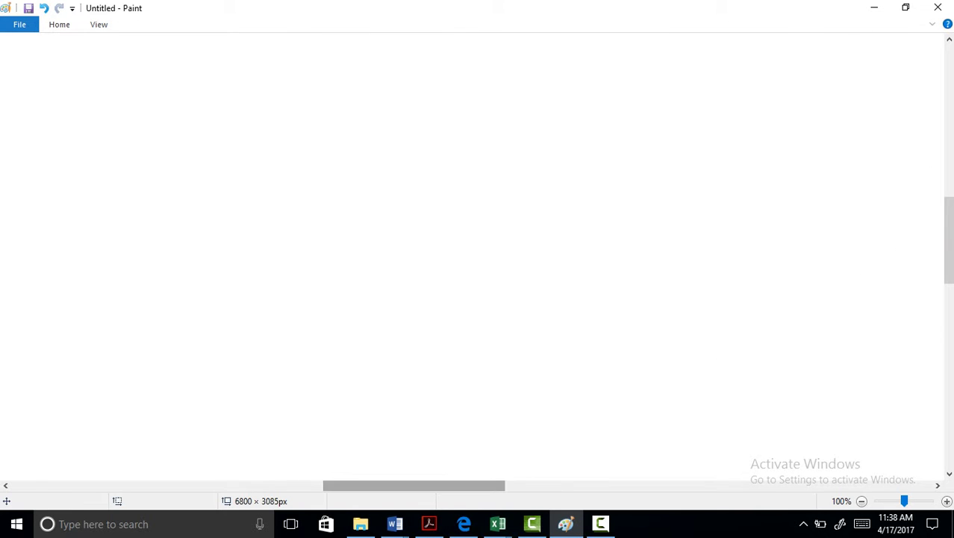
{"action": "mouse_move", "coordinate": [414, 486]}
{"action": "left_mouse_down"}
{"action": "mouse_move", "coordinate": [132, 485]}
{"action": "mouse_move", "coordinate": [316, 485]}
{"action": "left_mouse_up"}
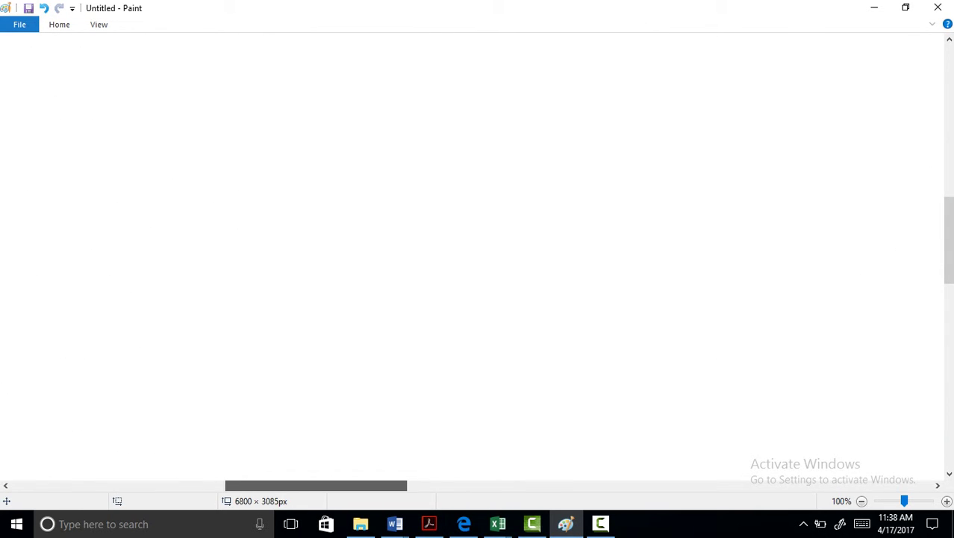
{"action": "left_click_drag", "start_coordinate": [948, 240], "coordinate": [948, 155]}
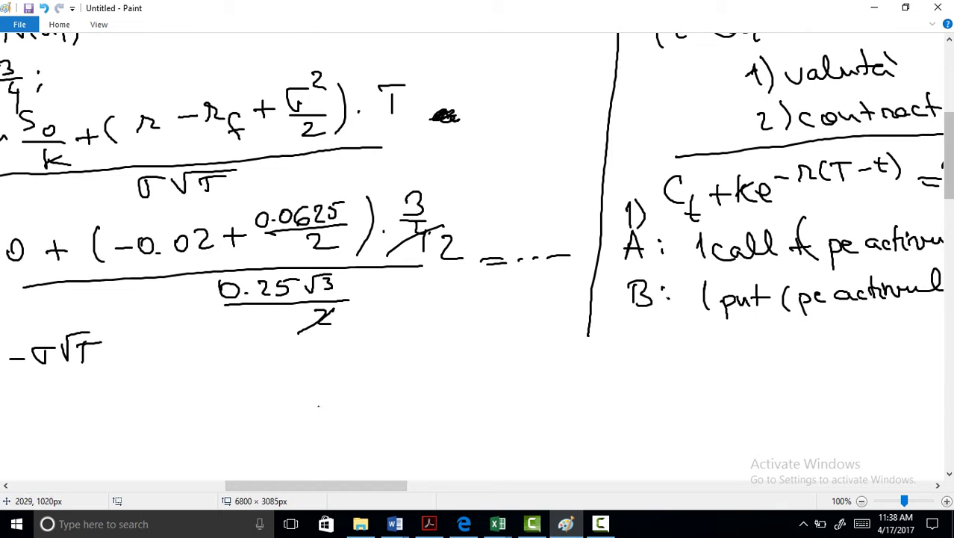
{"action": "left_click_drag", "start_coordinate": [316, 485], "coordinate": [471, 486]}
{"action": "left_click_drag", "start_coordinate": [658, 171], "coordinate": [637, 254]}
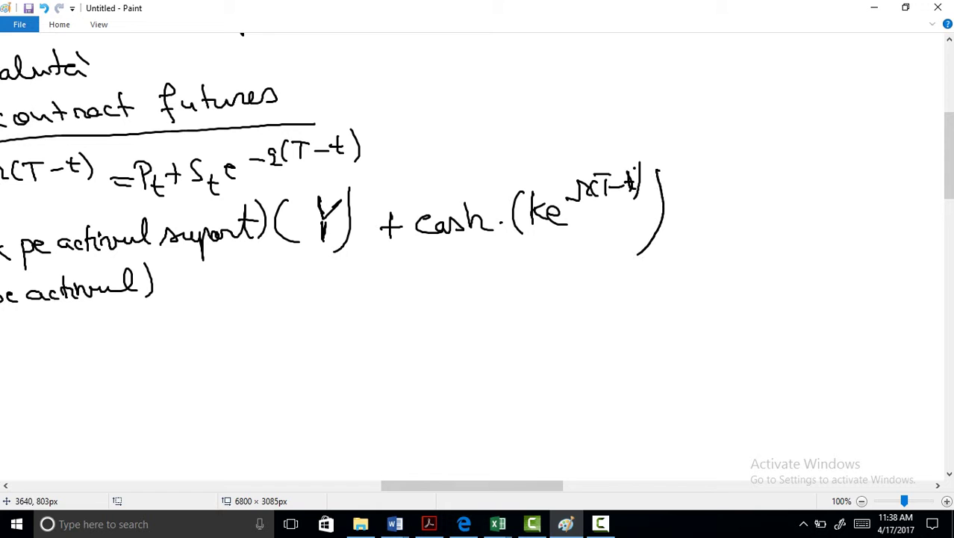
Finish line B with '+ 1 long activ' and underline portfolio B.
{"action": "scroll", "coordinate": [393, 445], "scroll_direction": "left", "scroll_amount": 5}
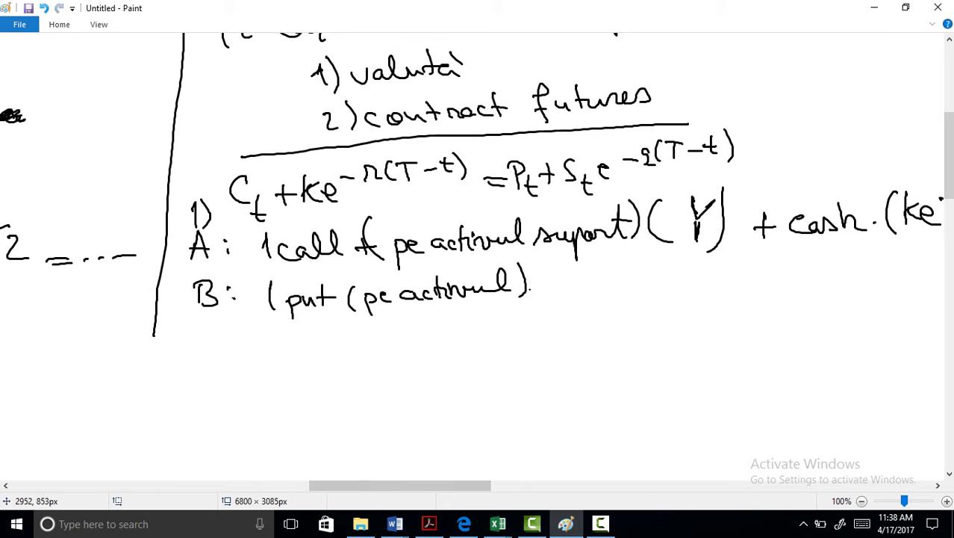
{"action": "mouse_move", "coordinate": [563, 272]}
{"action": "left_mouse_down"}
{"action": "mouse_move", "coordinate": [565, 298]}
{"action": "mouse_move", "coordinate": [572, 289]}
{"action": "mouse_move", "coordinate": [629, 290]}
{"action": "left_mouse_up"}
{"action": "mouse_move", "coordinate": [641, 276]}
{"action": "left_mouse_down"}
{"action": "mouse_move", "coordinate": [663, 273]}
{"action": "mouse_move", "coordinate": [670, 307]}
{"action": "left_mouse_up"}
{"action": "mouse_move", "coordinate": [699, 271]}
{"action": "left_mouse_down"}
{"action": "mouse_move", "coordinate": [693, 282]}
{"action": "mouse_move", "coordinate": [725, 283]}
{"action": "left_mouse_up"}
{"action": "left_click_drag", "start_coordinate": [717, 267], "coordinate": [731, 266]}
{"action": "mouse_move", "coordinate": [737, 272]}
{"action": "left_mouse_down"}
{"action": "mouse_move", "coordinate": [739, 288]}
{"action": "mouse_move", "coordinate": [754, 273]}
{"action": "mouse_move", "coordinate": [779, 272]}
{"action": "left_mouse_up"}
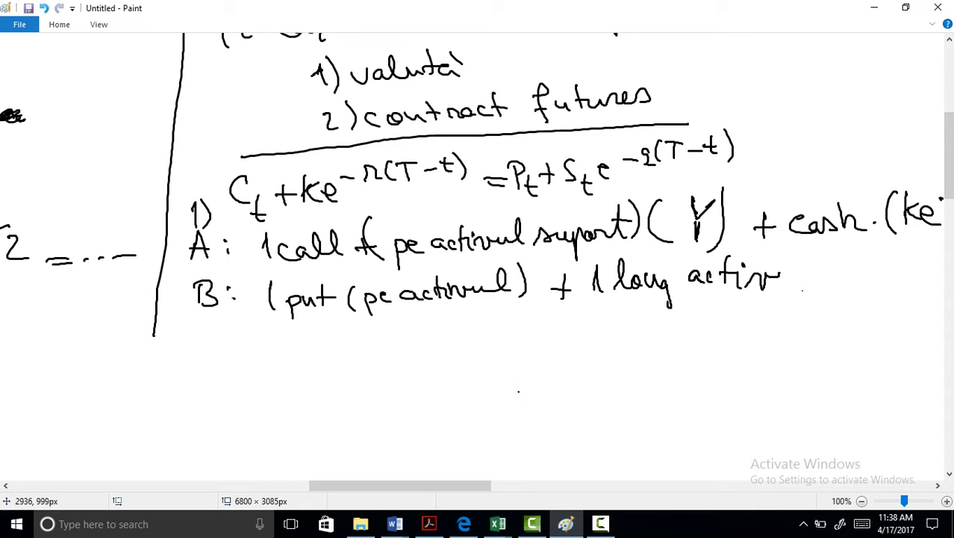
{"action": "left_click_drag", "start_coordinate": [180, 327], "coordinate": [398, 328]}
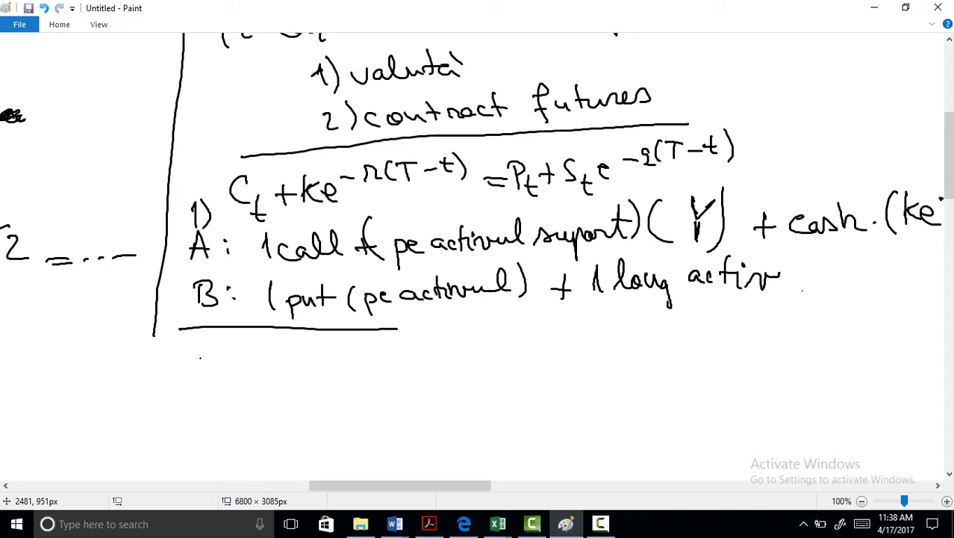
Start portfolio A's maturity payoff Π_T(A) = C_T +.
{"action": "mouse_move", "coordinate": [197, 362]}
{"action": "left_mouse_down"}
{"action": "mouse_move", "coordinate": [197, 386]}
{"action": "mouse_move", "coordinate": [213, 392]}
{"action": "mouse_move", "coordinate": [225, 364]}
{"action": "mouse_move", "coordinate": [233, 401]}
{"action": "left_mouse_up"}
{"action": "left_click_drag", "start_coordinate": [220, 384], "coordinate": [244, 380]}
{"action": "mouse_move", "coordinate": [254, 362]}
{"action": "left_mouse_down"}
{"action": "mouse_move", "coordinate": [250, 387]}
{"action": "mouse_move", "coordinate": [279, 371]}
{"action": "left_mouse_up"}
{"action": "mouse_move", "coordinate": [278, 351]}
{"action": "left_mouse_down"}
{"action": "mouse_move", "coordinate": [281, 383]}
{"action": "mouse_move", "coordinate": [317, 363]}
{"action": "left_mouse_up"}
{"action": "left_click_drag", "start_coordinate": [312, 366], "coordinate": [363, 372]}
{"action": "mouse_move", "coordinate": [376, 364]}
{"action": "left_mouse_down"}
{"action": "mouse_move", "coordinate": [375, 380]}
{"action": "mouse_move", "coordinate": [385, 365]}
{"action": "left_mouse_up"}
{"action": "mouse_move", "coordinate": [415, 352]}
{"action": "left_mouse_down"}
{"action": "mouse_move", "coordinate": [415, 368]}
{"action": "mouse_move", "coordinate": [479, 363]}
{"action": "left_mouse_up"}
Write the grown cash term Ke^{-r(T-t)}e^{r(T-t)} and simplify to C_T + K.
{"action": "left_click_drag", "start_coordinate": [482, 345], "coordinate": [514, 342]}
{"action": "mouse_move", "coordinate": [526, 323]}
{"action": "left_mouse_down"}
{"action": "mouse_move", "coordinate": [521, 344]}
{"action": "mouse_move", "coordinate": [546, 326]}
{"action": "mouse_move", "coordinate": [560, 330]}
{"action": "left_mouse_up"}
{"action": "mouse_move", "coordinate": [570, 316]}
{"action": "left_mouse_down"}
{"action": "mouse_move", "coordinate": [576, 345]}
{"action": "mouse_move", "coordinate": [618, 353]}
{"action": "mouse_move", "coordinate": [643, 318]}
{"action": "left_mouse_up"}
{"action": "mouse_move", "coordinate": [647, 312]}
{"action": "left_mouse_down"}
{"action": "mouse_move", "coordinate": [654, 317]}
{"action": "mouse_move", "coordinate": [646, 338]}
{"action": "left_mouse_up"}
{"action": "mouse_move", "coordinate": [659, 316]}
{"action": "left_mouse_down"}
{"action": "mouse_move", "coordinate": [659, 336]}
{"action": "mouse_move", "coordinate": [681, 324]}
{"action": "left_mouse_up"}
{"action": "mouse_move", "coordinate": [696, 309]}
{"action": "left_mouse_down"}
{"action": "mouse_move", "coordinate": [698, 333]}
{"action": "mouse_move", "coordinate": [769, 348]}
{"action": "left_mouse_up"}
{"action": "left_click_drag", "start_coordinate": [770, 339], "coordinate": [783, 354]}
{"action": "left_click_drag", "start_coordinate": [814, 326], "coordinate": [813, 343]}
{"action": "left_click_drag", "start_coordinate": [802, 337], "coordinate": [847, 341]}
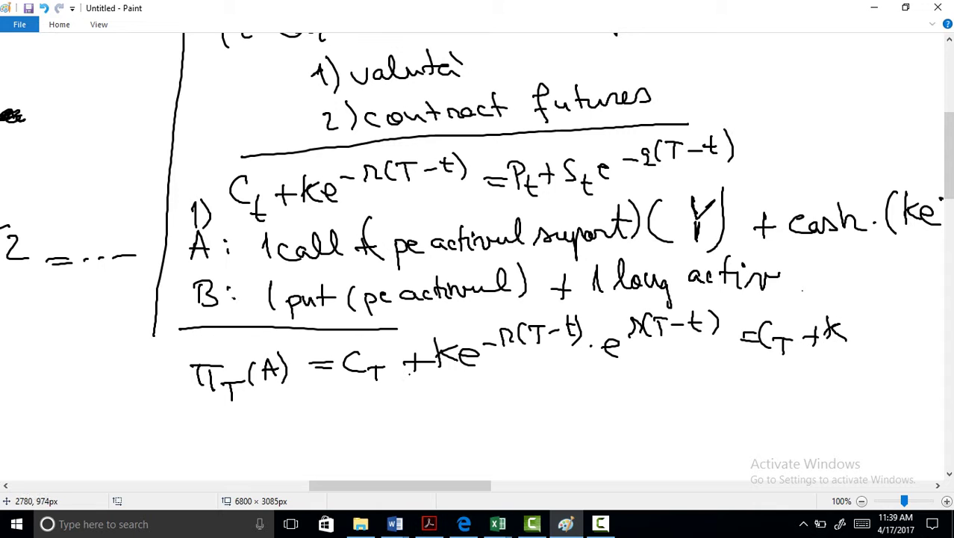
Write the next derivation line = max(S_T − K, 0) + K.
{"action": "left_click_drag", "start_coordinate": [320, 404], "coordinate": [345, 410]}
{"action": "mouse_move", "coordinate": [360, 412]}
{"action": "left_mouse_down"}
{"action": "mouse_move", "coordinate": [373, 397]}
{"action": "mouse_move", "coordinate": [415, 408]}
{"action": "left_mouse_up"}
{"action": "mouse_move", "coordinate": [419, 400]}
{"action": "left_mouse_down"}
{"action": "mouse_move", "coordinate": [428, 392]}
{"action": "mouse_move", "coordinate": [433, 407]}
{"action": "left_mouse_up"}
{"action": "mouse_move", "coordinate": [447, 383]}
{"action": "left_mouse_down"}
{"action": "mouse_move", "coordinate": [439, 409]}
{"action": "mouse_move", "coordinate": [506, 391]}
{"action": "left_mouse_up"}
{"action": "mouse_move", "coordinate": [516, 376]}
{"action": "left_mouse_down"}
{"action": "mouse_move", "coordinate": [514, 399]}
{"action": "mouse_move", "coordinate": [557, 380]}
{"action": "left_mouse_up"}
{"action": "mouse_move", "coordinate": [578, 366]}
{"action": "left_mouse_down"}
{"action": "mouse_move", "coordinate": [583, 393]}
{"action": "mouse_move", "coordinate": [597, 387]}
{"action": "left_mouse_up"}
{"action": "mouse_move", "coordinate": [589, 379]}
{"action": "left_mouse_down"}
{"action": "mouse_move", "coordinate": [610, 378]}
{"action": "mouse_move", "coordinate": [617, 388]}
{"action": "left_mouse_up"}
{"action": "left_click_drag", "start_coordinate": [632, 371], "coordinate": [634, 388]}
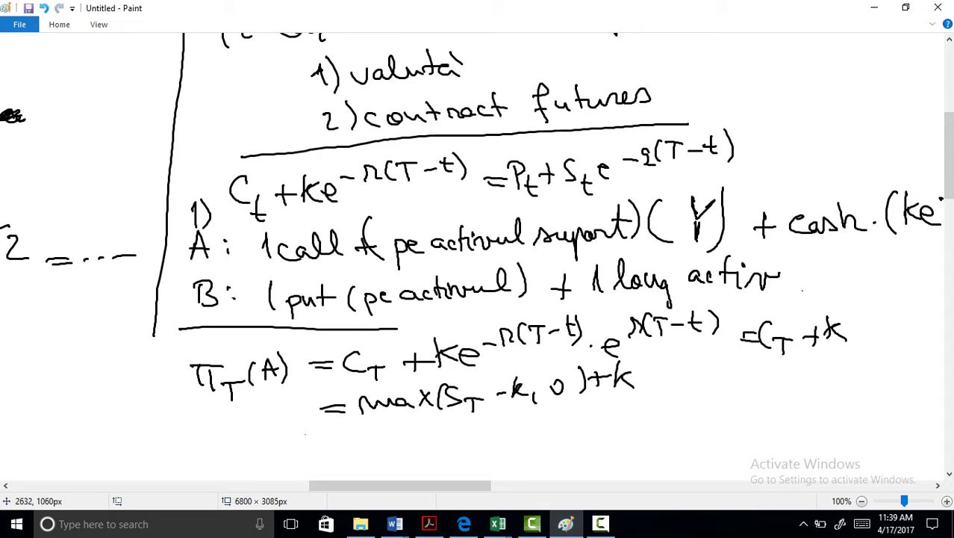
Conclude that portfolio A pays max(S_T, K).
{"action": "left_click_drag", "start_coordinate": [318, 436], "coordinate": [330, 436]}
{"action": "left_click_drag", "start_coordinate": [320, 443], "coordinate": [414, 442]}
{"action": "mouse_move", "coordinate": [445, 418]}
{"action": "left_mouse_down"}
{"action": "mouse_move", "coordinate": [440, 443]}
{"action": "mouse_move", "coordinate": [482, 432]}
{"action": "left_mouse_up"}
{"action": "mouse_move", "coordinate": [493, 435]}
{"action": "left_mouse_down"}
{"action": "mouse_move", "coordinate": [490, 443]}
{"action": "mouse_move", "coordinate": [503, 441]}
{"action": "left_mouse_up"}
{"action": "left_click_drag", "start_coordinate": [514, 424], "coordinate": [523, 444]}
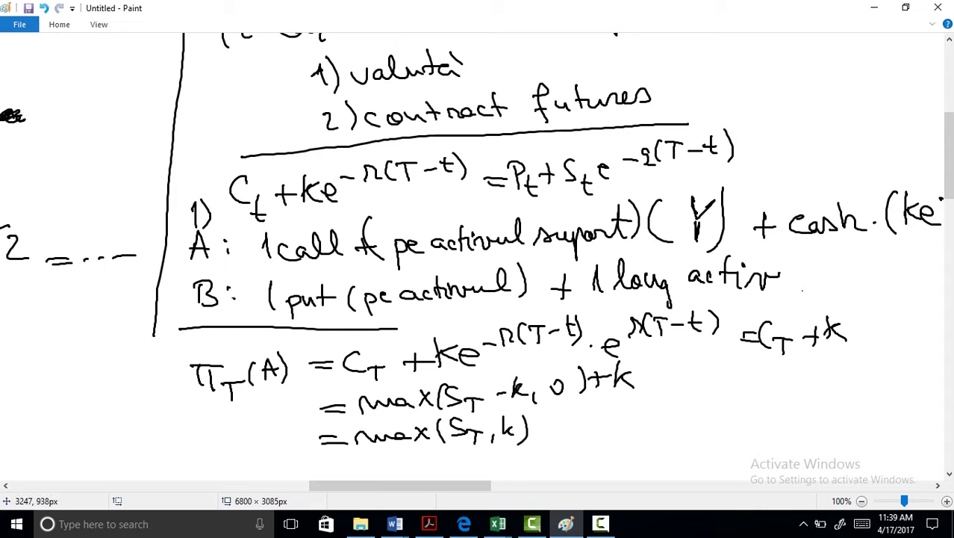
{"action": "scroll", "coordinate": [477, 269], "scroll_direction": "down", "scroll_amount": 3}
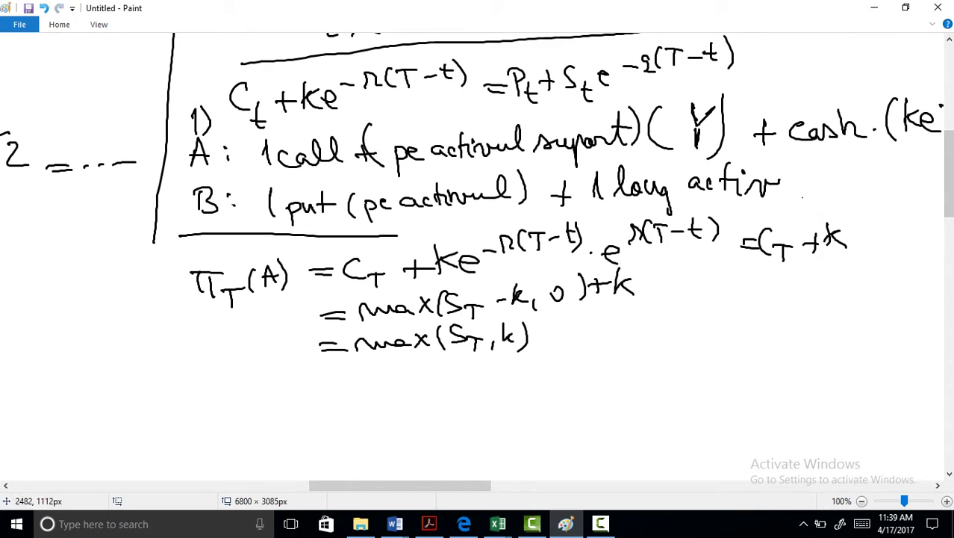
Write Π_T(B) = max(K, S_T) and rule a line beneath the comparison.
{"action": "left_click_drag", "start_coordinate": [205, 394], "coordinate": [203, 409]}
{"action": "mouse_move", "coordinate": [214, 387]}
{"action": "left_mouse_down"}
{"action": "mouse_move", "coordinate": [215, 410]}
{"action": "mouse_move", "coordinate": [224, 384]}
{"action": "mouse_move", "coordinate": [230, 423]}
{"action": "left_mouse_up"}
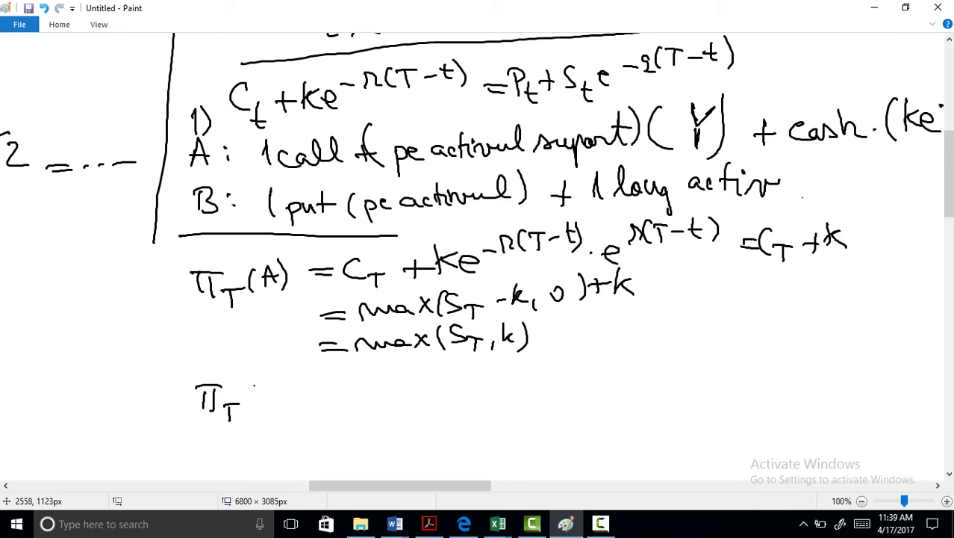
{"action": "left_click_drag", "start_coordinate": [257, 379], "coordinate": [253, 409]}
{"action": "mouse_move", "coordinate": [272, 380]}
{"action": "left_mouse_down"}
{"action": "mouse_move", "coordinate": [269, 405]}
{"action": "mouse_move", "coordinate": [302, 409]}
{"action": "left_mouse_up"}
{"action": "left_click_drag", "start_coordinate": [326, 391], "coordinate": [352, 395]}
{"action": "mouse_move", "coordinate": [377, 392]}
{"action": "left_mouse_down"}
{"action": "mouse_move", "coordinate": [438, 383]}
{"action": "mouse_move", "coordinate": [460, 390]}
{"action": "left_mouse_up"}
{"action": "mouse_move", "coordinate": [482, 363]}
{"action": "left_mouse_down"}
{"action": "mouse_move", "coordinate": [481, 390]}
{"action": "mouse_move", "coordinate": [502, 395]}
{"action": "left_mouse_up"}
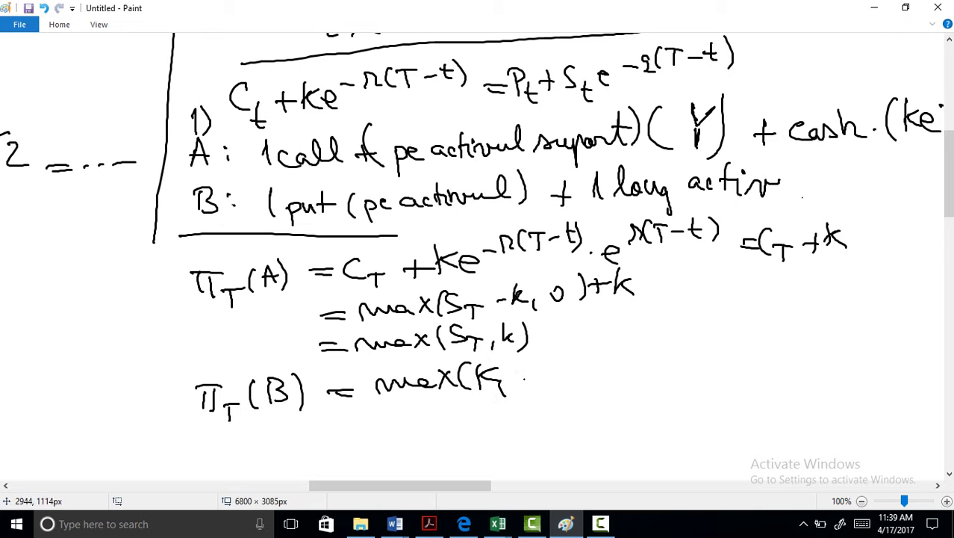
{"action": "left_click_drag", "start_coordinate": [532, 362], "coordinate": [513, 379]}
{"action": "mouse_move", "coordinate": [541, 375]}
{"action": "left_mouse_down"}
{"action": "mouse_move", "coordinate": [541, 387]}
{"action": "mouse_move", "coordinate": [555, 372]}
{"action": "left_mouse_up"}
{"action": "left_click_drag", "start_coordinate": [559, 351], "coordinate": [565, 390]}
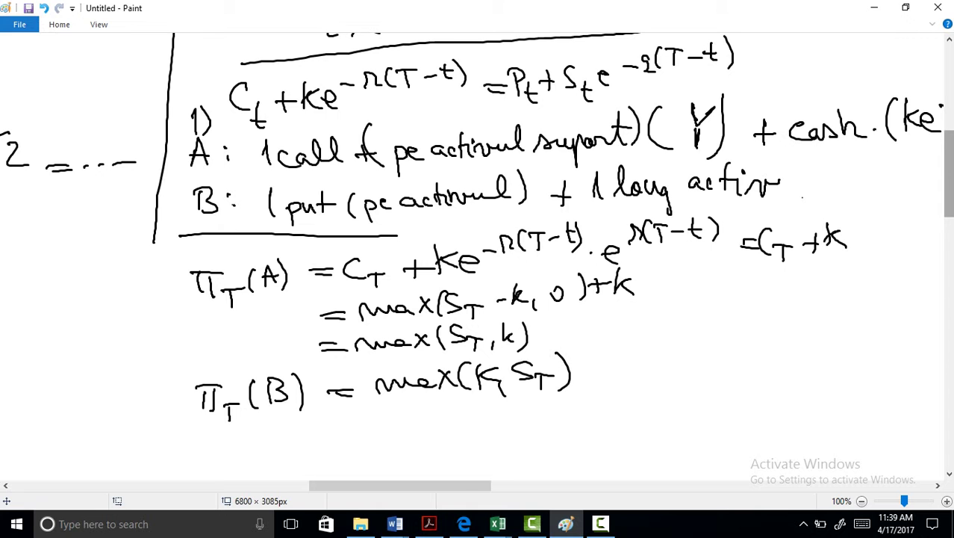
{"action": "mouse_move", "coordinate": [950, 191]}
{"action": "left_mouse_down"}
{"action": "mouse_move", "coordinate": [948, 165]}
{"action": "mouse_move", "coordinate": [949, 181]}
{"action": "left_mouse_up"}
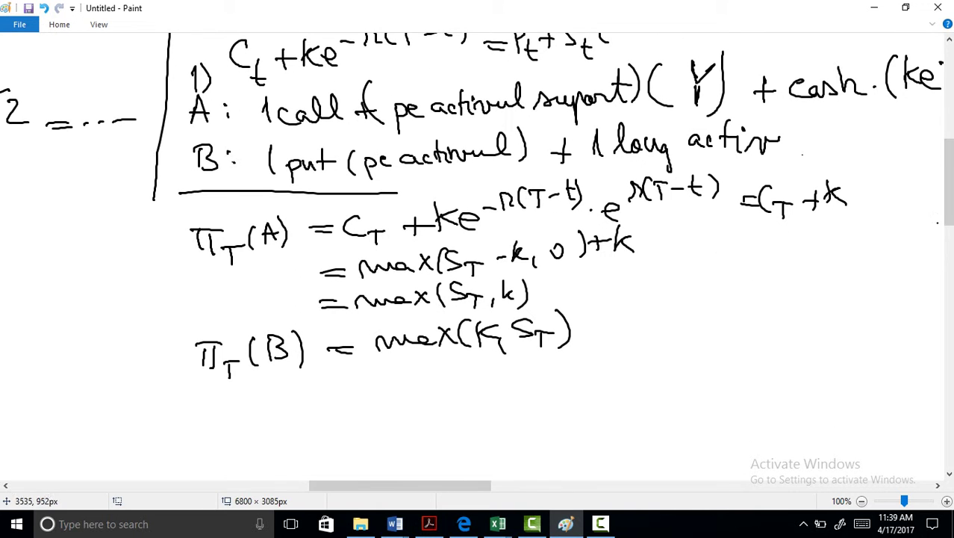
{"action": "left_click_drag", "start_coordinate": [152, 383], "coordinate": [449, 389]}
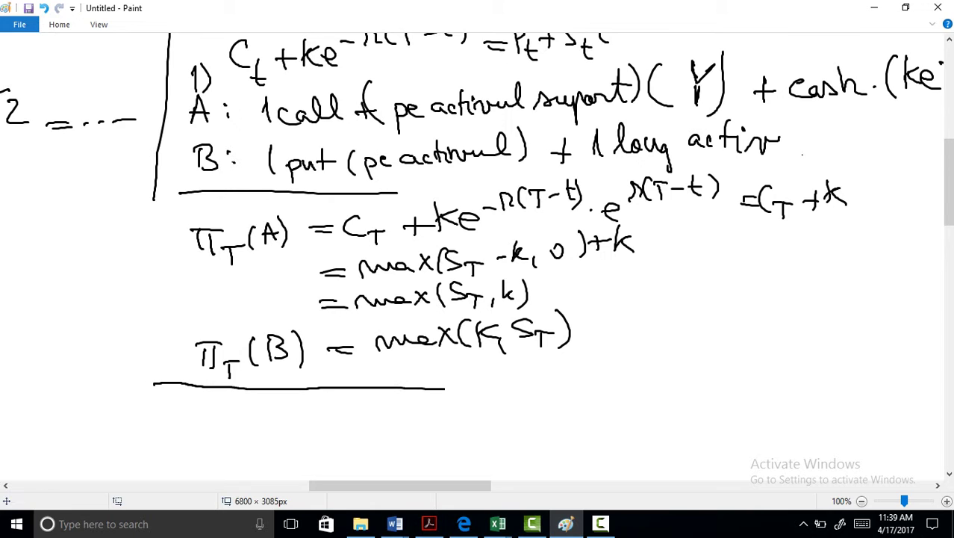
Write '1) C_t + Ke^-r(' to begin the currency put-call parity.
{"action": "mouse_move", "coordinate": [213, 407]}
{"action": "left_mouse_down"}
{"action": "mouse_move", "coordinate": [211, 432]}
{"action": "mouse_move", "coordinate": [228, 431]}
{"action": "left_mouse_up"}
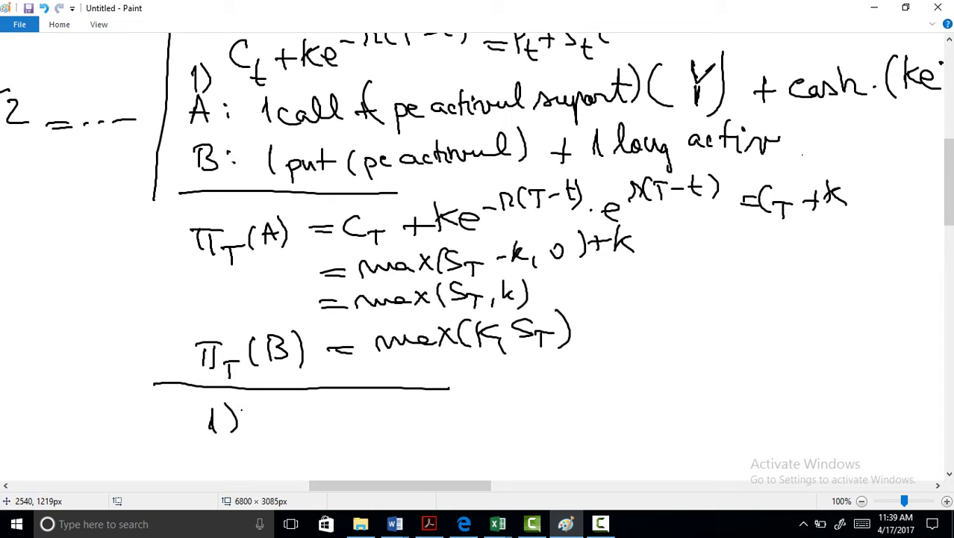
{"action": "left_click_drag", "start_coordinate": [272, 407], "coordinate": [289, 439]}
{"action": "left_click_drag", "start_coordinate": [276, 432], "coordinate": [317, 425]}
{"action": "left_click_drag", "start_coordinate": [306, 420], "coordinate": [369, 430]}
{"action": "mouse_move", "coordinate": [373, 415]}
{"action": "left_mouse_down"}
{"action": "mouse_move", "coordinate": [407, 404]}
{"action": "mouse_move", "coordinate": [412, 419]}
{"action": "left_mouse_up"}
{"action": "mouse_move", "coordinate": [430, 398]}
{"action": "left_mouse_down"}
{"action": "mouse_move", "coordinate": [431, 415]}
{"action": "mouse_move", "coordinate": [440, 400]}
{"action": "left_mouse_up"}
Complete the parity as '…(T-t) = P_t + S_t e^{-r_f(T-t)}'.
{"action": "mouse_move", "coordinate": [452, 392]}
{"action": "left_mouse_down"}
{"action": "mouse_move", "coordinate": [455, 413]}
{"action": "mouse_move", "coordinate": [509, 412]}
{"action": "left_mouse_up"}
{"action": "mouse_move", "coordinate": [491, 421]}
{"action": "left_mouse_down"}
{"action": "mouse_move", "coordinate": [509, 420]}
{"action": "mouse_move", "coordinate": [522, 404]}
{"action": "mouse_move", "coordinate": [534, 435]}
{"action": "left_mouse_up"}
{"action": "left_click_drag", "start_coordinate": [524, 426], "coordinate": [565, 420]}
{"action": "mouse_move", "coordinate": [552, 409]}
{"action": "left_mouse_down"}
{"action": "mouse_move", "coordinate": [575, 408]}
{"action": "mouse_move", "coordinate": [576, 419]}
{"action": "mouse_move", "coordinate": [619, 432]}
{"action": "left_mouse_up"}
{"action": "mouse_move", "coordinate": [607, 423]}
{"action": "left_mouse_down"}
{"action": "mouse_move", "coordinate": [647, 419]}
{"action": "mouse_move", "coordinate": [693, 374]}
{"action": "mouse_move", "coordinate": [699, 403]}
{"action": "left_mouse_up"}
{"action": "left_click_drag", "start_coordinate": [693, 396], "coordinate": [738, 388]}
{"action": "left_click_drag", "start_coordinate": [726, 372], "coordinate": [770, 384]}
{"action": "left_click_drag", "start_coordinate": [765, 377], "coordinate": [783, 385]}
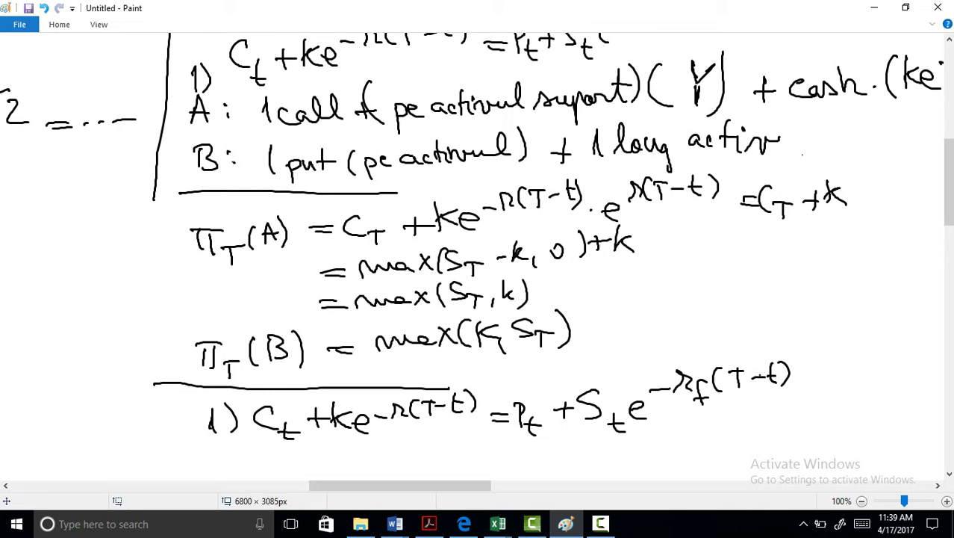
Draw an arrow from portfolio B down the page.
{"action": "scroll", "coordinate": [747, 284], "scroll_direction": "down", "scroll_amount": 3}
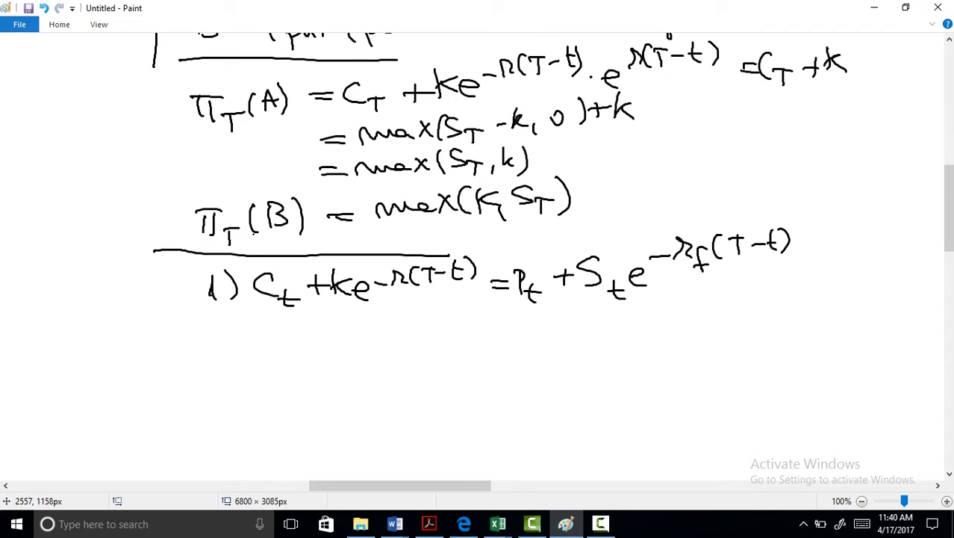
{"action": "mouse_move", "coordinate": [180, 213]}
{"action": "left_mouse_down"}
{"action": "mouse_move", "coordinate": [178, 388]}
{"action": "mouse_move", "coordinate": [168, 401]}
{"action": "left_mouse_up"}
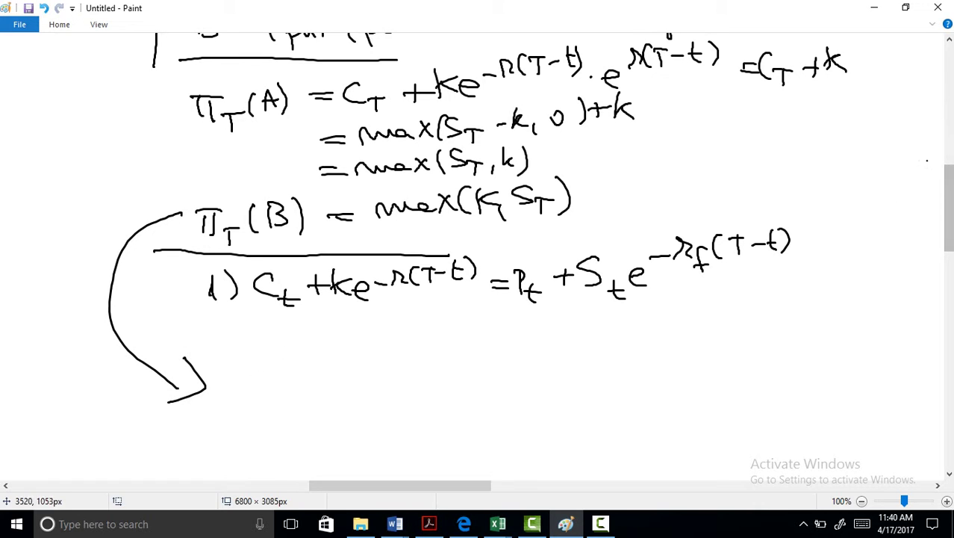
{"action": "scroll", "coordinate": [478, 243], "scroll_direction": "up", "scroll_amount": 3}
{"action": "scroll", "coordinate": [478, 256], "scroll_direction": "down", "scroll_amount": 1}
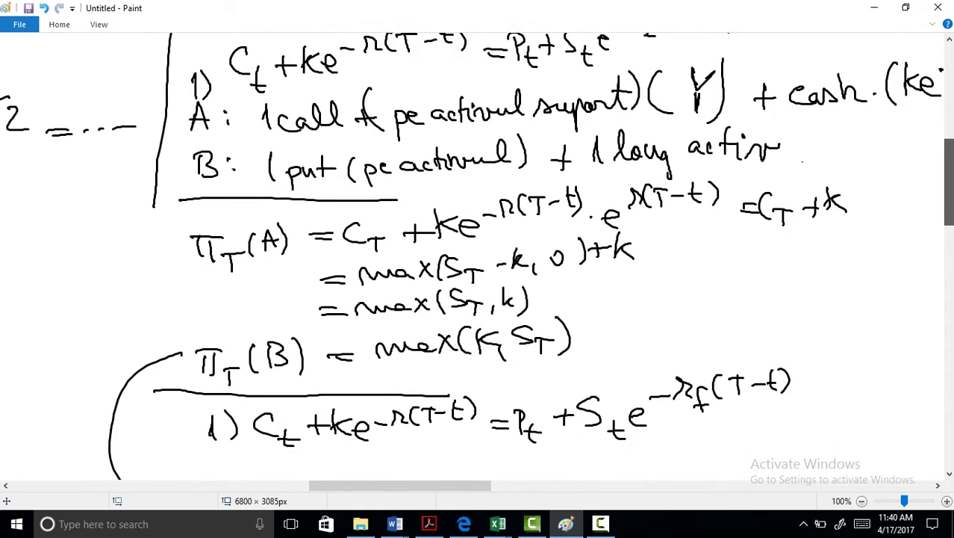
{"action": "scroll", "coordinate": [478, 256], "scroll_direction": "down", "scroll_amount": 2}
{"action": "scroll", "coordinate": [478, 256], "scroll_direction": "up", "scroll_amount": 2}
{"action": "scroll", "coordinate": [478, 257], "scroll_direction": "up", "scroll_amount": 1}
{"action": "scroll", "coordinate": [478, 256], "scroll_direction": "down", "scroll_amount": 3}
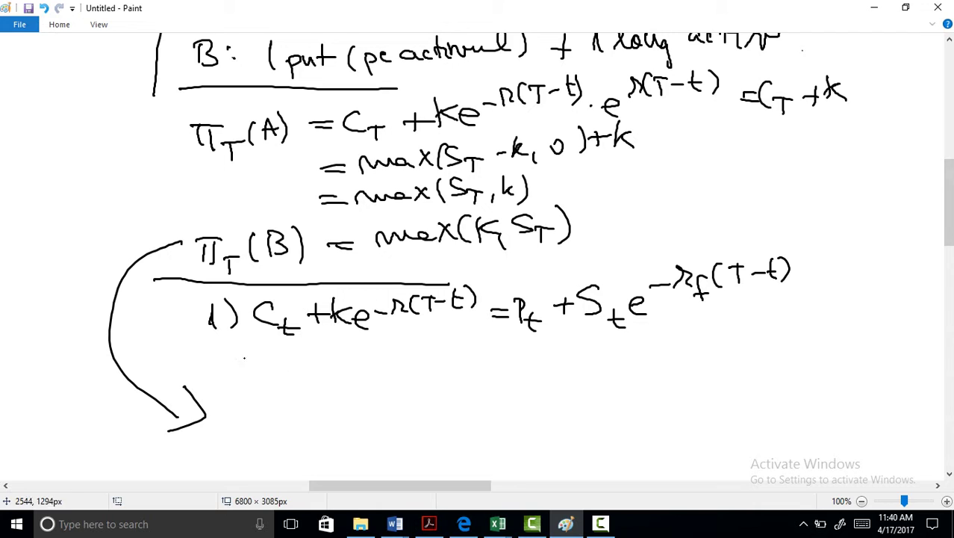
Write the put payoff max(K-S_T, 0) followed by a semicolon and S.
{"action": "left_click_drag", "start_coordinate": [238, 416], "coordinate": [317, 420]}
{"action": "mouse_move", "coordinate": [324, 396]}
{"action": "left_mouse_down"}
{"action": "mouse_move", "coordinate": [321, 420]}
{"action": "mouse_move", "coordinate": [337, 420]}
{"action": "left_mouse_up"}
{"action": "left_click_drag", "start_coordinate": [342, 407], "coordinate": [417, 405]}
{"action": "mouse_move", "coordinate": [426, 413]}
{"action": "left_mouse_down"}
{"action": "mouse_move", "coordinate": [424, 422]}
{"action": "mouse_move", "coordinate": [447, 399]}
{"action": "left_mouse_up"}
{"action": "mouse_move", "coordinate": [462, 389]}
{"action": "left_mouse_down"}
{"action": "mouse_move", "coordinate": [465, 412]}
{"action": "mouse_move", "coordinate": [489, 418]}
{"action": "left_mouse_up"}
{"action": "left_click", "coordinate": [492, 402]}
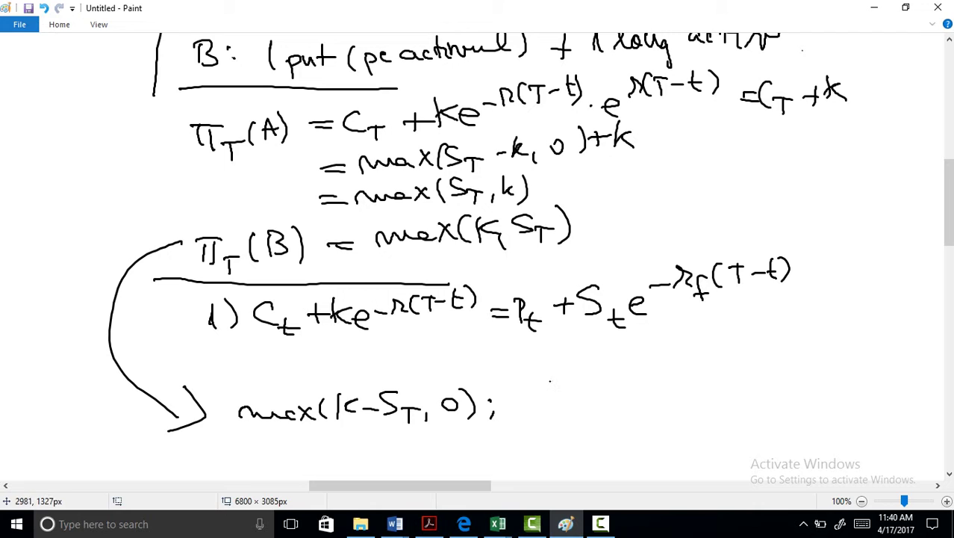
{"action": "mouse_move", "coordinate": [556, 392]}
{"action": "left_mouse_down"}
{"action": "mouse_move", "coordinate": [536, 414]}
{"action": "mouse_move", "coordinate": [573, 424]}
{"action": "left_mouse_up"}
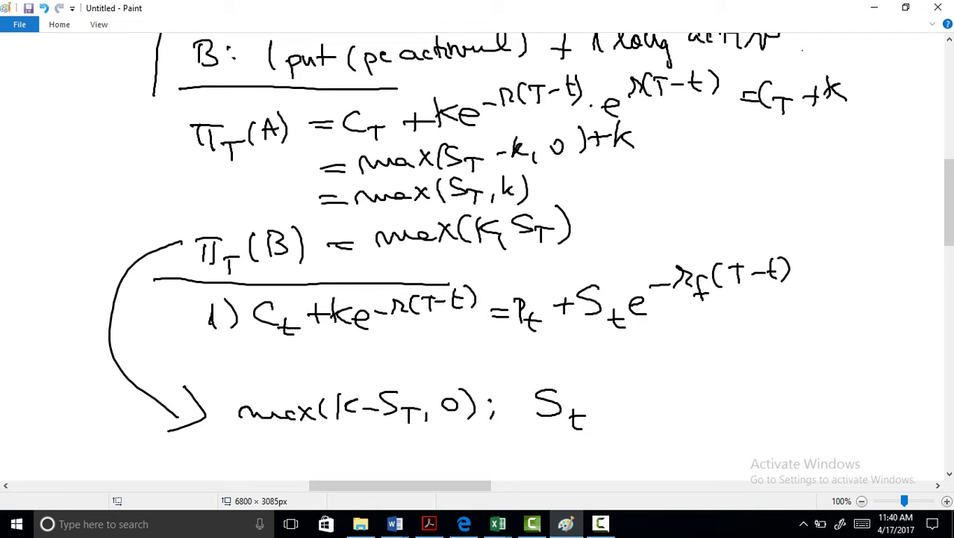
Write the asset discounted by e^{-q(T-t)} and note it is the value at time t.
{"action": "left_click_drag", "start_coordinate": [949, 202], "coordinate": [949, 224]}
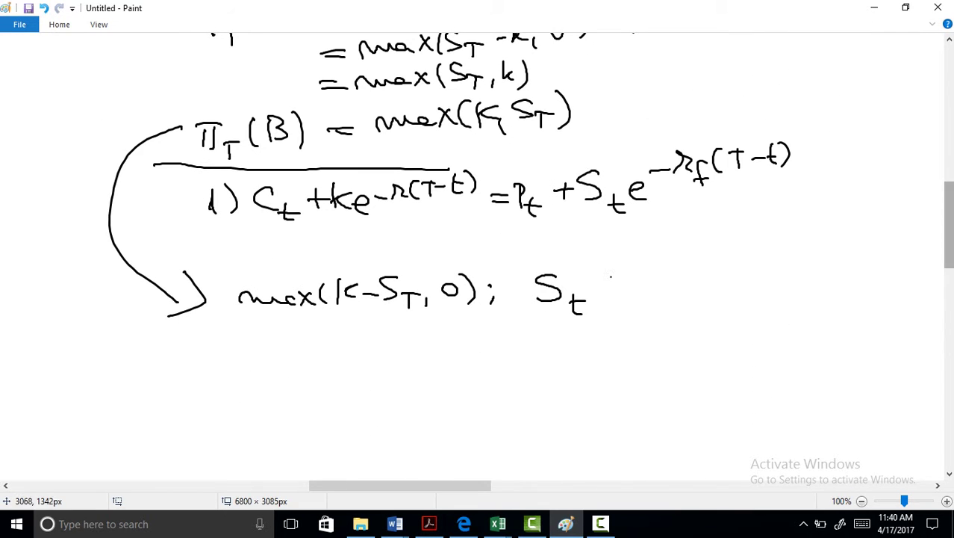
{"action": "left_click_drag", "start_coordinate": [602, 291], "coordinate": [620, 302]}
{"action": "left_click_drag", "start_coordinate": [624, 267], "coordinate": [644, 263]}
{"action": "left_click_drag", "start_coordinate": [659, 256], "coordinate": [648, 279]}
{"action": "mouse_move", "coordinate": [682, 249]}
{"action": "left_mouse_down"}
{"action": "mouse_move", "coordinate": [674, 274]}
{"action": "mouse_move", "coordinate": [722, 260]}
{"action": "left_mouse_up"}
{"action": "mouse_move", "coordinate": [737, 245]}
{"action": "left_mouse_down"}
{"action": "mouse_move", "coordinate": [738, 263]}
{"action": "mouse_move", "coordinate": [798, 291]}
{"action": "left_mouse_up"}
{"action": "mouse_move", "coordinate": [828, 243]}
{"action": "left_mouse_down"}
{"action": "mouse_move", "coordinate": [823, 277]}
{"action": "mouse_move", "coordinate": [850, 277]}
{"action": "left_mouse_up"}
{"action": "left_click_drag", "start_coordinate": [869, 245], "coordinate": [868, 278]}
{"action": "left_click_drag", "start_coordinate": [865, 263], "coordinate": [878, 263]}
{"action": "left_click_drag", "start_coordinate": [893, 241], "coordinate": [868, 289]}
Below it, write S_T e^{-q(T-t)} multiplied by the growth factor e^{q(T-t)}.
{"action": "left_click_drag", "start_coordinate": [566, 324], "coordinate": [551, 345]}
{"action": "mouse_move", "coordinate": [581, 338]}
{"action": "left_mouse_down"}
{"action": "mouse_move", "coordinate": [581, 355]}
{"action": "mouse_move", "coordinate": [594, 338]}
{"action": "left_mouse_up"}
{"action": "mouse_move", "coordinate": [612, 332]}
{"action": "left_mouse_down"}
{"action": "mouse_move", "coordinate": [627, 344]}
{"action": "mouse_move", "coordinate": [653, 321]}
{"action": "mouse_move", "coordinate": [681, 323]}
{"action": "left_mouse_up"}
{"action": "left_click_drag", "start_coordinate": [685, 303], "coordinate": [697, 302]}
{"action": "mouse_move", "coordinate": [696, 303]}
{"action": "left_mouse_down"}
{"action": "mouse_move", "coordinate": [696, 321]}
{"action": "mouse_move", "coordinate": [717, 308]}
{"action": "left_mouse_up"}
{"action": "mouse_move", "coordinate": [734, 293]}
{"action": "left_mouse_down"}
{"action": "mouse_move", "coordinate": [731, 313]}
{"action": "mouse_move", "coordinate": [744, 301]}
{"action": "left_mouse_up"}
{"action": "mouse_move", "coordinate": [744, 293]}
{"action": "left_mouse_down"}
{"action": "mouse_move", "coordinate": [749, 324]}
{"action": "mouse_move", "coordinate": [815, 317]}
{"action": "left_mouse_up"}
{"action": "mouse_move", "coordinate": [831, 295]}
{"action": "left_mouse_down"}
{"action": "mouse_move", "coordinate": [831, 314]}
{"action": "mouse_move", "coordinate": [841, 294]}
{"action": "left_mouse_up"}
{"action": "left_click_drag", "start_coordinate": [846, 302], "coordinate": [881, 312]}
Cross out the cancelling exponentials, circle S_T, and circle the foreign rate r_f.
{"action": "left_click_drag", "start_coordinate": [732, 293], "coordinate": [611, 368]}
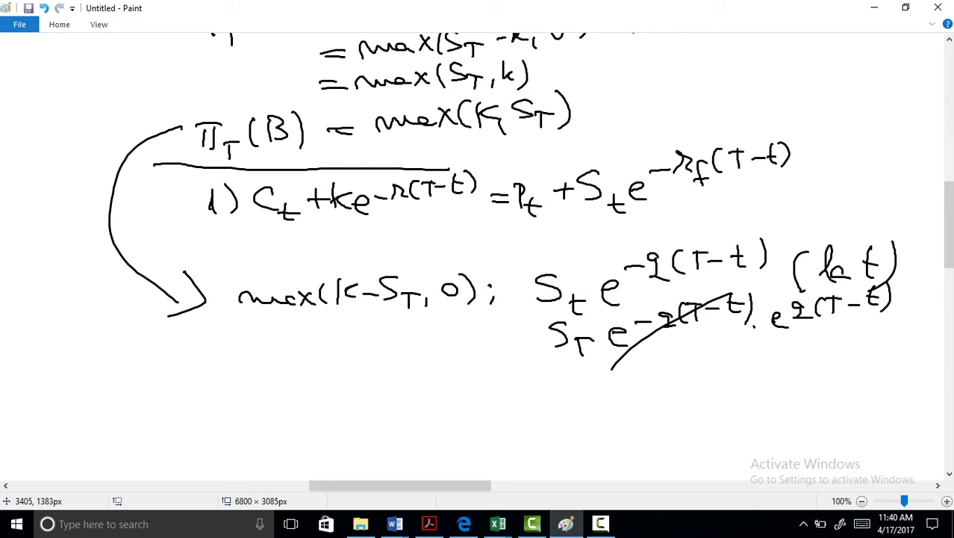
{"action": "left_click_drag", "start_coordinate": [868, 299], "coordinate": [738, 369]}
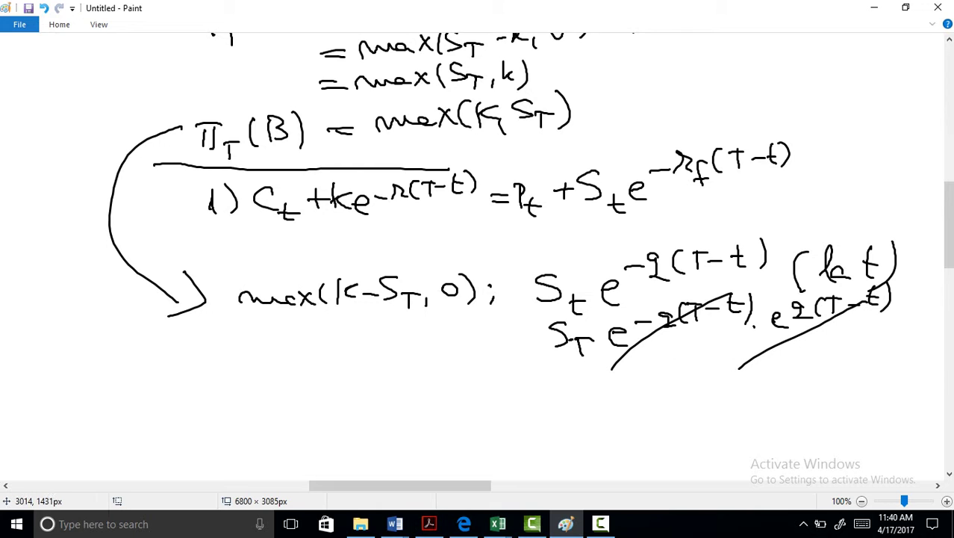
{"action": "left_click_drag", "start_coordinate": [567, 337], "coordinate": [589, 341]}
{"action": "left_click_drag", "start_coordinate": [583, 308], "coordinate": [614, 329]}
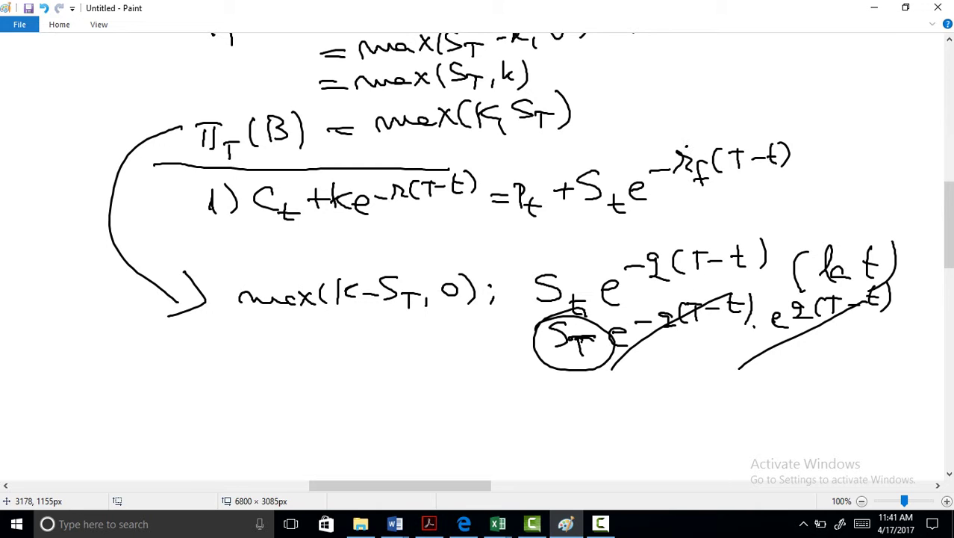
{"action": "mouse_move", "coordinate": [688, 143]}
{"action": "left_mouse_down"}
{"action": "mouse_move", "coordinate": [660, 147]}
{"action": "mouse_move", "coordinate": [690, 187]}
{"action": "mouse_move", "coordinate": [709, 155]}
{"action": "mouse_move", "coordinate": [677, 138]}
{"action": "left_mouse_up"}
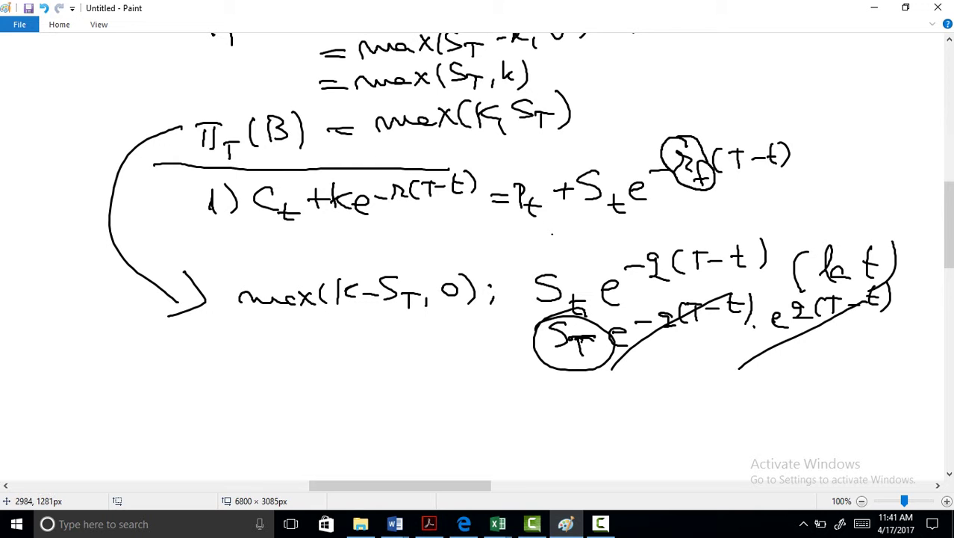
{"action": "mouse_move", "coordinate": [948, 225]}
{"action": "left_mouse_down"}
{"action": "mouse_move", "coordinate": [948, 246]}
{"action": "mouse_move", "coordinate": [949, 188]}
{"action": "mouse_move", "coordinate": [949, 250]}
{"action": "left_mouse_up"}
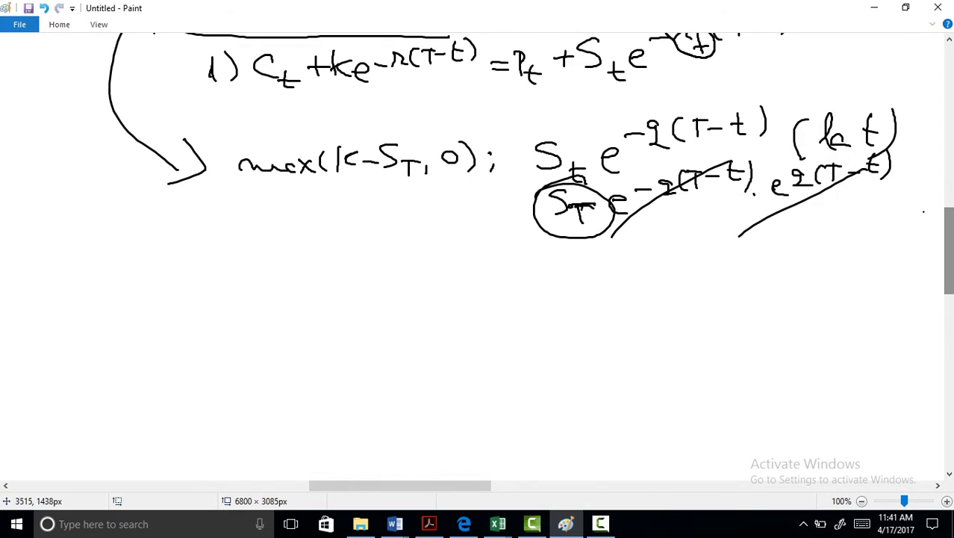
Write '2) C_t + Ke^{-r(T-t)} =' to begin the futures parity.
{"action": "left_click_drag", "start_coordinate": [178, 278], "coordinate": [187, 297]}
{"action": "left_click_drag", "start_coordinate": [189, 267], "coordinate": [191, 301]}
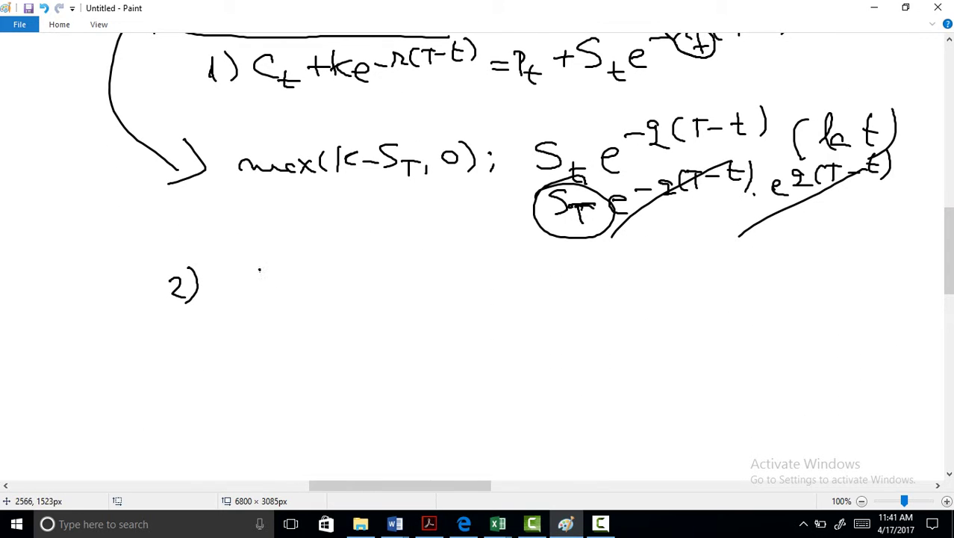
{"action": "left_click_drag", "start_coordinate": [260, 267], "coordinate": [261, 294]}
{"action": "mouse_move", "coordinate": [275, 290]}
{"action": "left_mouse_down"}
{"action": "mouse_move", "coordinate": [273, 315]}
{"action": "mouse_move", "coordinate": [313, 293]}
{"action": "left_mouse_up"}
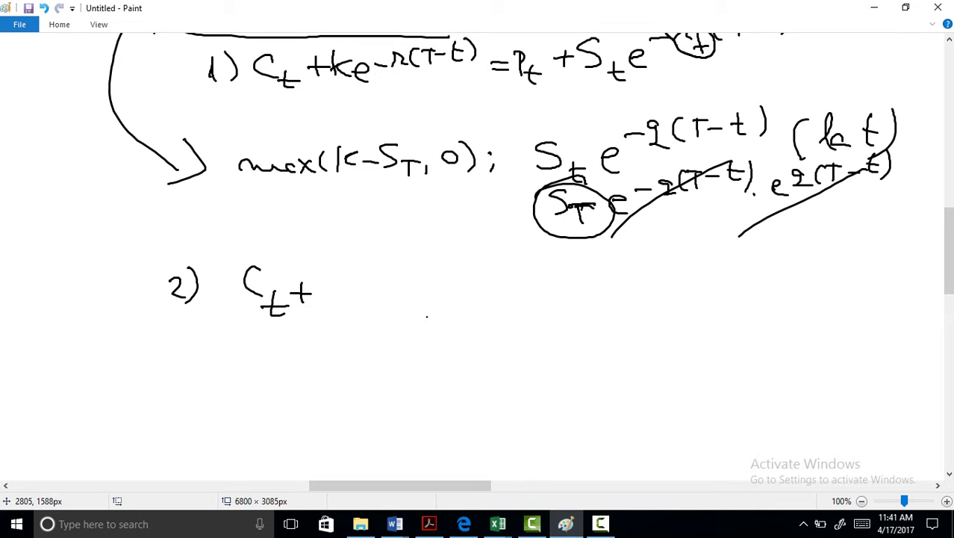
{"action": "left_click_drag", "start_coordinate": [325, 266], "coordinate": [326, 310]}
{"action": "mouse_move", "coordinate": [350, 282]}
{"action": "left_mouse_down"}
{"action": "mouse_move", "coordinate": [328, 294]}
{"action": "mouse_move", "coordinate": [352, 309]}
{"action": "left_mouse_up"}
{"action": "mouse_move", "coordinate": [360, 297]}
{"action": "left_mouse_down"}
{"action": "mouse_move", "coordinate": [377, 306]}
{"action": "mouse_move", "coordinate": [422, 261]}
{"action": "mouse_move", "coordinate": [430, 277]}
{"action": "mouse_move", "coordinate": [449, 276]}
{"action": "left_mouse_up"}
{"action": "left_click_drag", "start_coordinate": [458, 268], "coordinate": [495, 276]}
{"action": "mouse_move", "coordinate": [486, 266]}
{"action": "left_mouse_down"}
{"action": "mouse_move", "coordinate": [504, 265]}
{"action": "mouse_move", "coordinate": [512, 280]}
{"action": "left_mouse_up"}
{"action": "left_click_drag", "start_coordinate": [531, 279], "coordinate": [586, 307]}
Complete the right side as P_t + F_t·e^{-r(T-t)}.
{"action": "mouse_move", "coordinate": [581, 275]}
{"action": "left_mouse_down"}
{"action": "mouse_move", "coordinate": [624, 310]}
{"action": "mouse_move", "coordinate": [636, 298]}
{"action": "left_mouse_up"}
{"action": "left_click_drag", "start_coordinate": [669, 272], "coordinate": [669, 297]}
{"action": "mouse_move", "coordinate": [653, 269]}
{"action": "left_mouse_down"}
{"action": "mouse_move", "coordinate": [678, 267]}
{"action": "mouse_move", "coordinate": [678, 278]}
{"action": "left_mouse_up"}
{"action": "mouse_move", "coordinate": [695, 283]}
{"action": "left_mouse_down"}
{"action": "mouse_move", "coordinate": [703, 306]}
{"action": "mouse_move", "coordinate": [702, 291]}
{"action": "mouse_move", "coordinate": [743, 297]}
{"action": "mouse_move", "coordinate": [766, 271]}
{"action": "left_mouse_up"}
{"action": "left_click", "coordinate": [712, 282]}
{"action": "mouse_move", "coordinate": [772, 274]}
{"action": "left_mouse_down"}
{"action": "mouse_move", "coordinate": [790, 257]}
{"action": "mouse_move", "coordinate": [800, 272]}
{"action": "mouse_move", "coordinate": [823, 269]}
{"action": "left_mouse_up"}
{"action": "left_click_drag", "start_coordinate": [812, 254], "coordinate": [844, 254]}
{"action": "mouse_move", "coordinate": [860, 243]}
{"action": "left_mouse_down"}
{"action": "mouse_move", "coordinate": [859, 264]}
{"action": "mouse_move", "coordinate": [866, 254]}
{"action": "left_mouse_up"}
{"action": "left_click_drag", "start_coordinate": [866, 241], "coordinate": [867, 273]}
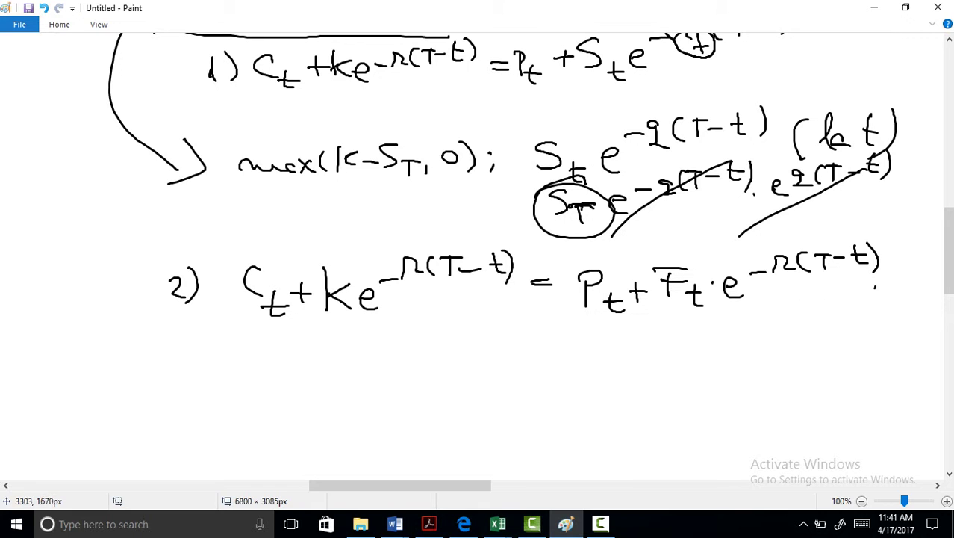
Rule a line beneath the futures parity equation.
{"action": "left_click_drag", "start_coordinate": [949, 251], "coordinate": [948, 292]}
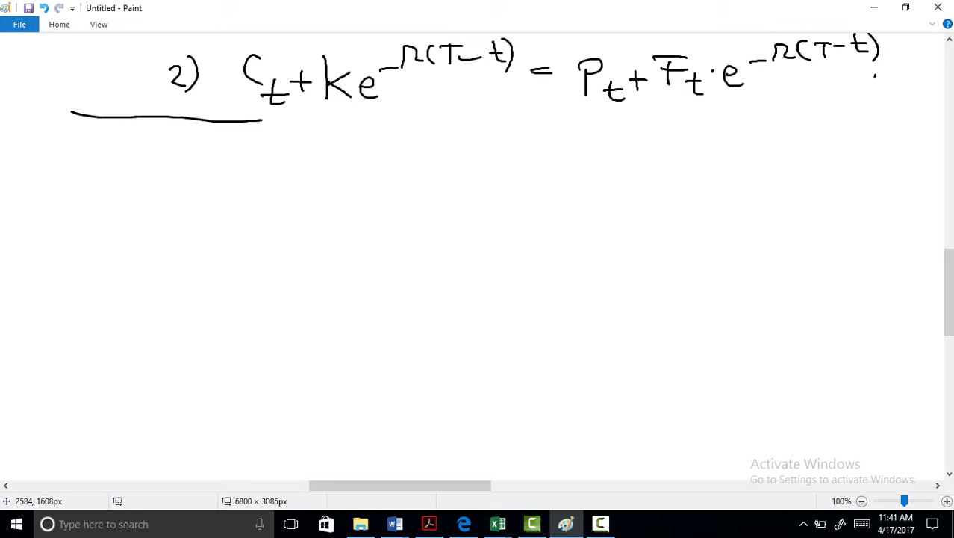
{"action": "mouse_move", "coordinate": [71, 113]}
{"action": "left_mouse_down"}
{"action": "mouse_move", "coordinate": [263, 120]}
{"action": "mouse_move", "coordinate": [369, 112]}
{"action": "left_mouse_up"}
{"action": "left_click", "coordinate": [601, 523]}
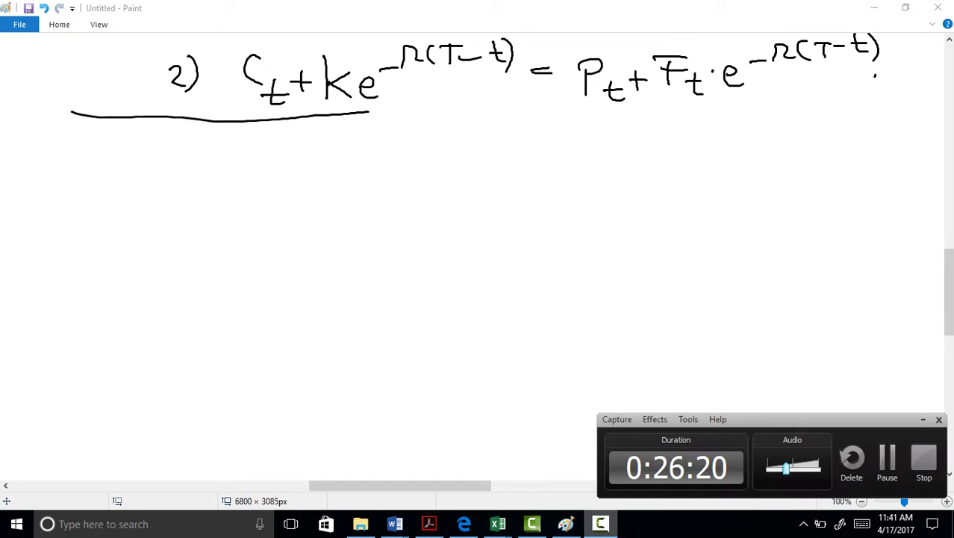
{"action": "left_click", "coordinate": [601, 524]}
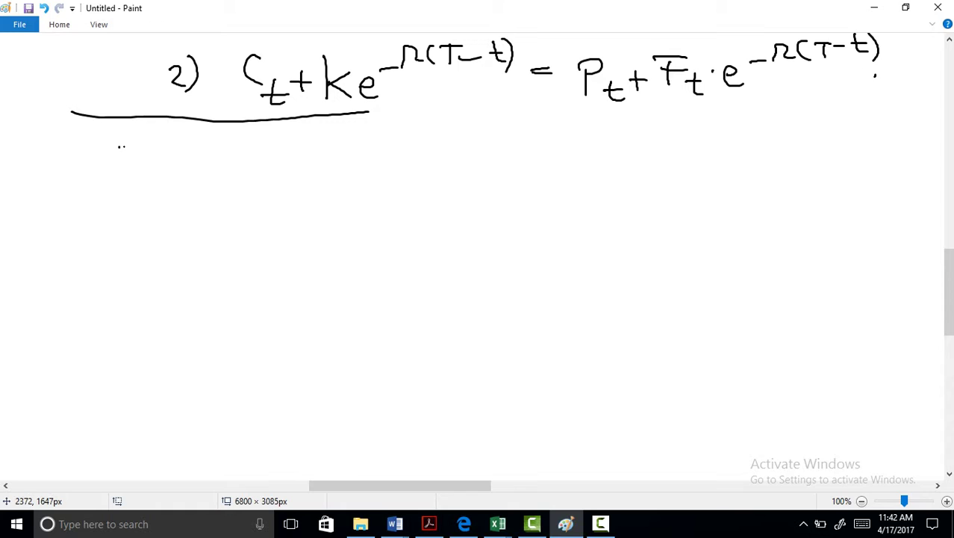
Write T = 3M and the circled problem label 6.3.
{"action": "mouse_move", "coordinate": [119, 147]}
{"action": "left_mouse_down"}
{"action": "mouse_move", "coordinate": [161, 152]}
{"action": "mouse_move", "coordinate": [141, 180]}
{"action": "mouse_move", "coordinate": [186, 165]}
{"action": "left_mouse_up"}
{"action": "left_click_drag", "start_coordinate": [175, 172], "coordinate": [259, 169]}
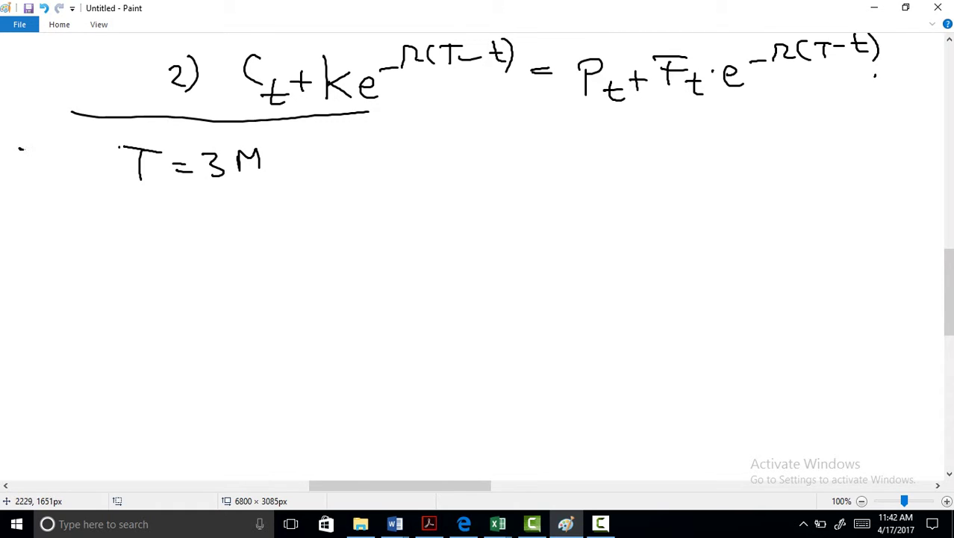
{"action": "left_click_drag", "start_coordinate": [19, 148], "coordinate": [19, 166]}
{"action": "left_click_drag", "start_coordinate": [15, 136], "coordinate": [38, 167]}
{"action": "left_click_drag", "start_coordinate": [39, 160], "coordinate": [72, 169]}
{"action": "left_click", "coordinate": [67, 159]}
{"action": "mouse_move", "coordinate": [74, 118]}
{"action": "left_mouse_down"}
{"action": "mouse_move", "coordinate": [13, 176]}
{"action": "mouse_move", "coordinate": [82, 139]}
{"action": "left_mouse_up"}
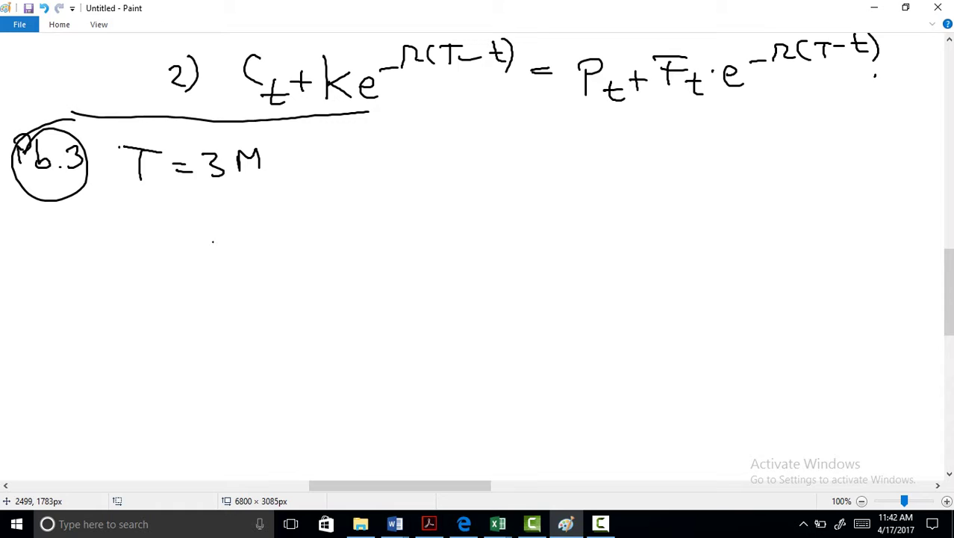
Write S0 = 15€ below T = 3M.
{"action": "mouse_move", "coordinate": [149, 207]}
{"action": "left_mouse_down"}
{"action": "mouse_move", "coordinate": [131, 232]}
{"action": "mouse_move", "coordinate": [199, 215]}
{"action": "left_mouse_up"}
{"action": "left_click_drag", "start_coordinate": [182, 223], "coordinate": [215, 228]}
{"action": "mouse_move", "coordinate": [224, 213]}
{"action": "left_mouse_down"}
{"action": "mouse_move", "coordinate": [238, 211]}
{"action": "mouse_move", "coordinate": [224, 222]}
{"action": "left_mouse_up"}
{"action": "mouse_move", "coordinate": [226, 206]}
{"action": "left_mouse_down"}
{"action": "mouse_move", "coordinate": [273, 221]}
{"action": "mouse_move", "coordinate": [268, 207]}
{"action": "left_mouse_up"}
{"action": "left_click_drag", "start_coordinate": [245, 214], "coordinate": [266, 212]}
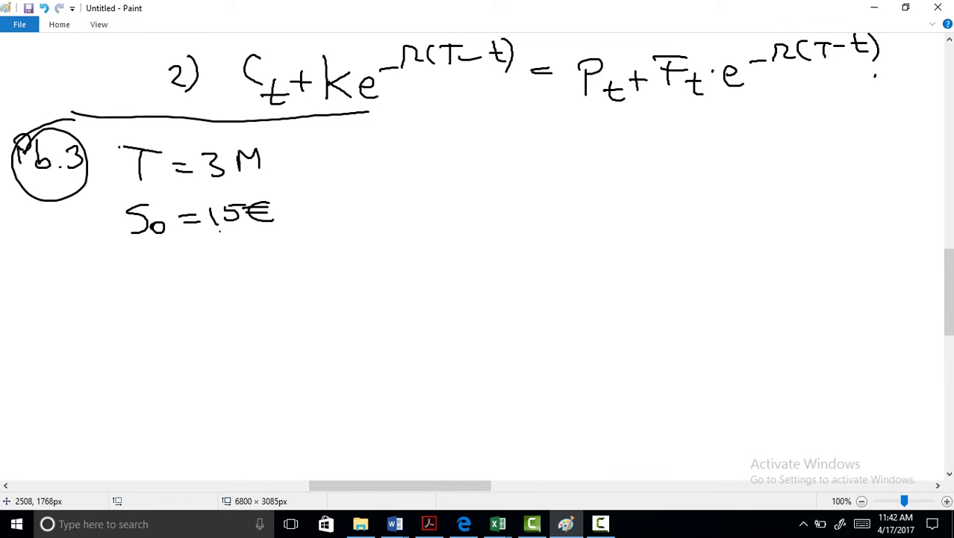
Begin the probability bound: Prob{S·e^(r(T−t)−σ²(T−t)) ≤.
{"action": "left_click_drag", "start_coordinate": [91, 262], "coordinate": [92, 298]}
{"action": "mouse_move", "coordinate": [91, 262]}
{"action": "left_mouse_down"}
{"action": "mouse_move", "coordinate": [93, 277]}
{"action": "mouse_move", "coordinate": [143, 288]}
{"action": "left_mouse_up"}
{"action": "mouse_move", "coordinate": [167, 262]}
{"action": "left_mouse_down"}
{"action": "mouse_move", "coordinate": [162, 296]}
{"action": "mouse_move", "coordinate": [173, 302]}
{"action": "left_mouse_up"}
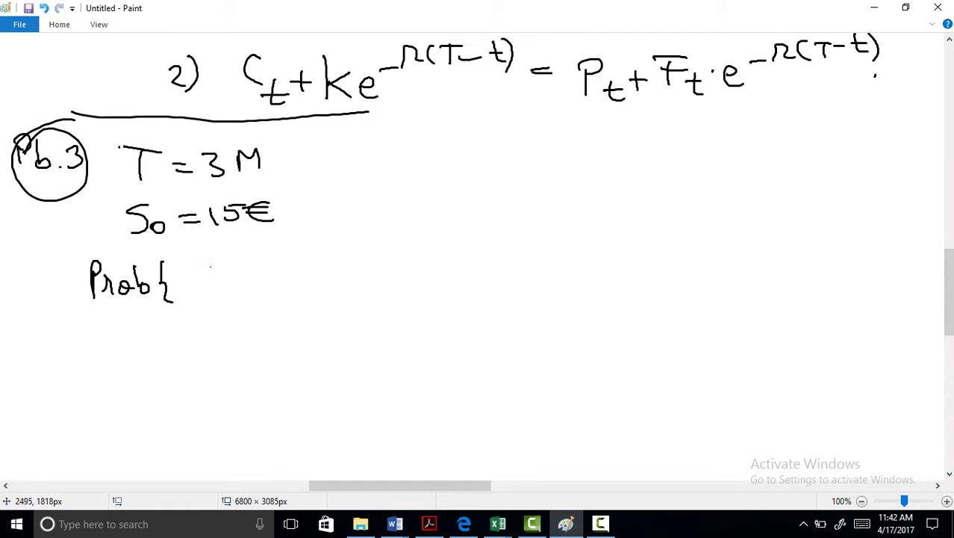
{"action": "mouse_move", "coordinate": [213, 263]}
{"action": "left_mouse_down"}
{"action": "mouse_move", "coordinate": [195, 268]}
{"action": "mouse_move", "coordinate": [200, 288]}
{"action": "mouse_move", "coordinate": [243, 284]}
{"action": "left_mouse_up"}
{"action": "left_click", "coordinate": [225, 273]}
{"action": "mouse_move", "coordinate": [263, 242]}
{"action": "left_mouse_down"}
{"action": "mouse_move", "coordinate": [263, 266]}
{"action": "mouse_move", "coordinate": [283, 251]}
{"action": "left_mouse_up"}
{"action": "mouse_move", "coordinate": [294, 243]}
{"action": "left_mouse_down"}
{"action": "mouse_move", "coordinate": [289, 260]}
{"action": "mouse_move", "coordinate": [306, 253]}
{"action": "left_mouse_up"}
{"action": "left_click_drag", "start_coordinate": [295, 241], "coordinate": [333, 245]}
{"action": "mouse_move", "coordinate": [342, 231]}
{"action": "left_mouse_down"}
{"action": "mouse_move", "coordinate": [341, 252]}
{"action": "mouse_move", "coordinate": [349, 240]}
{"action": "left_mouse_up"}
{"action": "mouse_move", "coordinate": [351, 227]}
{"action": "left_mouse_down"}
{"action": "mouse_move", "coordinate": [348, 256]}
{"action": "mouse_move", "coordinate": [386, 238]}
{"action": "mouse_move", "coordinate": [394, 246]}
{"action": "mouse_move", "coordinate": [415, 228]}
{"action": "left_mouse_up"}
{"action": "mouse_move", "coordinate": [425, 223]}
{"action": "left_mouse_down"}
{"action": "mouse_move", "coordinate": [421, 245]}
{"action": "mouse_move", "coordinate": [441, 246]}
{"action": "left_mouse_up"}
{"action": "left_click_drag", "start_coordinate": [453, 237], "coordinate": [473, 239]}
{"action": "left_click_drag", "start_coordinate": [473, 233], "coordinate": [490, 239]}
{"action": "mouse_move", "coordinate": [506, 207]}
{"action": "left_mouse_down"}
{"action": "mouse_move", "coordinate": [514, 252]}
{"action": "mouse_move", "coordinate": [548, 260]}
{"action": "left_mouse_up"}
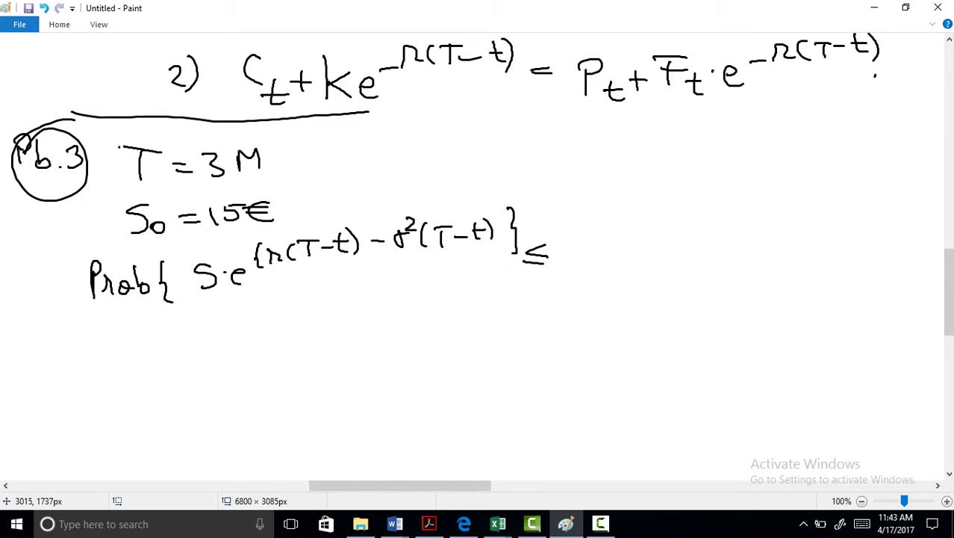
Finish the bound with S_T ≤ S·e^(r(T−t))} = 16%.
{"action": "mouse_move", "coordinate": [569, 222]}
{"action": "left_mouse_down"}
{"action": "mouse_move", "coordinate": [553, 257]}
{"action": "mouse_move", "coordinate": [590, 263]}
{"action": "left_mouse_up"}
{"action": "left_click_drag", "start_coordinate": [637, 219], "coordinate": [637, 239]}
{"action": "left_click_drag", "start_coordinate": [611, 246], "coordinate": [653, 247]}
{"action": "left_click_drag", "start_coordinate": [682, 236], "coordinate": [685, 261]}
{"action": "mouse_move", "coordinate": [702, 228]}
{"action": "left_mouse_down"}
{"action": "mouse_move", "coordinate": [705, 245]}
{"action": "mouse_move", "coordinate": [726, 210]}
{"action": "mouse_move", "coordinate": [735, 225]}
{"action": "left_mouse_up"}
{"action": "mouse_move", "coordinate": [756, 207]}
{"action": "left_mouse_down"}
{"action": "mouse_move", "coordinate": [756, 224]}
{"action": "mouse_move", "coordinate": [764, 206]}
{"action": "left_mouse_up"}
{"action": "left_click_drag", "start_coordinate": [768, 213], "coordinate": [778, 213]}
{"action": "mouse_move", "coordinate": [790, 197]}
{"action": "left_mouse_down"}
{"action": "mouse_move", "coordinate": [795, 218]}
{"action": "mouse_move", "coordinate": [801, 208]}
{"action": "left_mouse_up"}
{"action": "left_click_drag", "start_coordinate": [803, 193], "coordinate": [805, 221]}
{"action": "left_click_drag", "start_coordinate": [830, 190], "coordinate": [839, 258]}
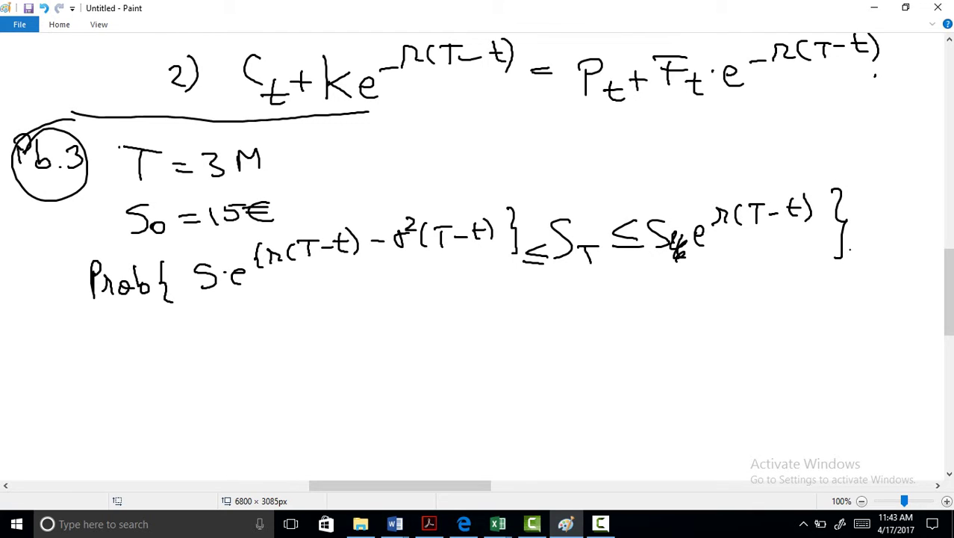
{"action": "left_click_drag", "start_coordinate": [857, 227], "coordinate": [878, 226]}
{"action": "left_click_drag", "start_coordinate": [864, 234], "coordinate": [893, 236]}
{"action": "mouse_move", "coordinate": [912, 213]}
{"action": "left_mouse_down"}
{"action": "mouse_move", "coordinate": [904, 232]}
{"action": "mouse_move", "coordinate": [924, 206]}
{"action": "left_mouse_up"}
{"action": "left_click_drag", "start_coordinate": [940, 206], "coordinate": [926, 233]}
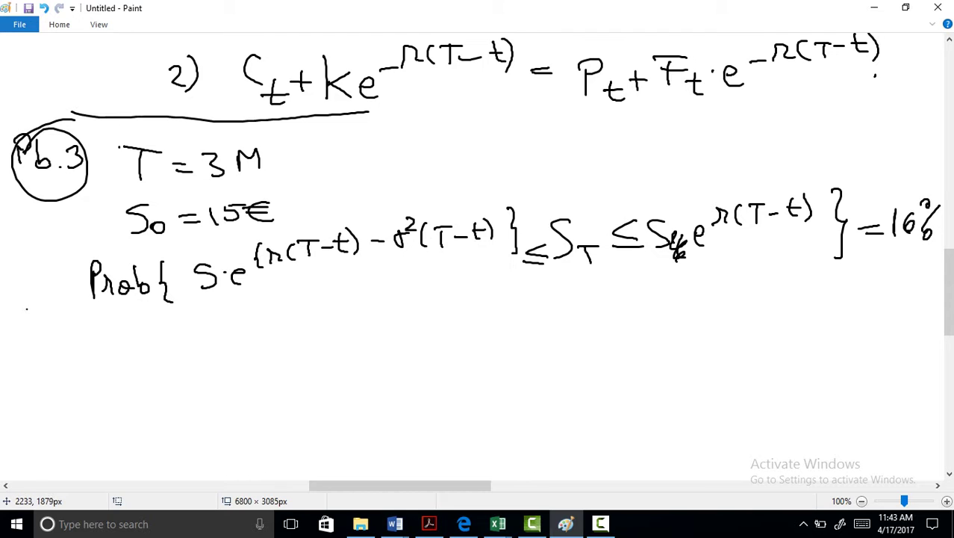
Draw a separating rule and write C0 = ? below it.
{"action": "left_click_drag", "start_coordinate": [30, 311], "coordinate": [271, 306]}
{"action": "mouse_move", "coordinate": [145, 326]}
{"action": "left_mouse_down"}
{"action": "mouse_move", "coordinate": [146, 342]}
{"action": "mouse_move", "coordinate": [206, 327]}
{"action": "left_mouse_up"}
{"action": "left_click_drag", "start_coordinate": [193, 333], "coordinate": [232, 330]}
{"action": "left_click_drag", "start_coordinate": [233, 339], "coordinate": [234, 341]}
{"action": "left_click_drag", "start_coordinate": [262, 328], "coordinate": [264, 329]}
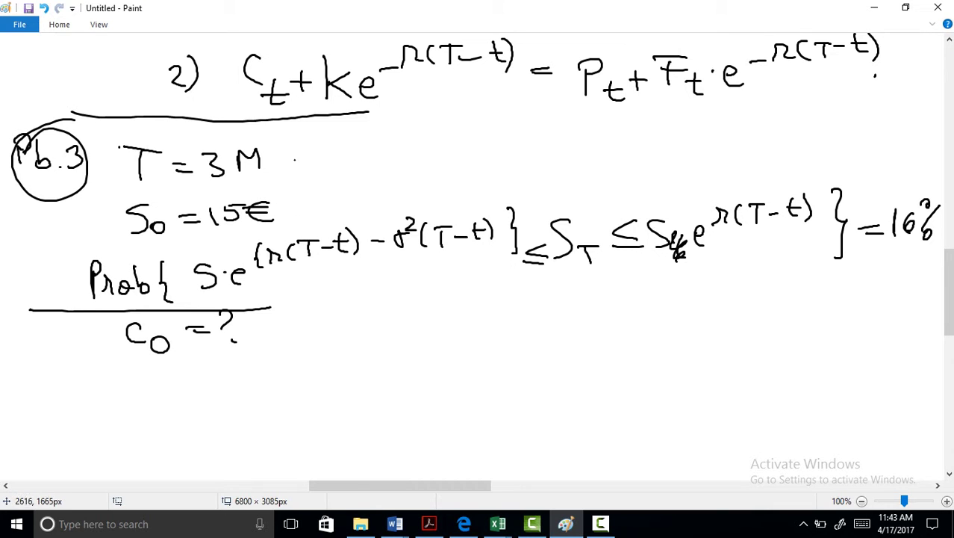
Draw a vertical divider and start S0 = ke^-r to its right.
{"action": "left_click_drag", "start_coordinate": [297, 139], "coordinate": [299, 224]}
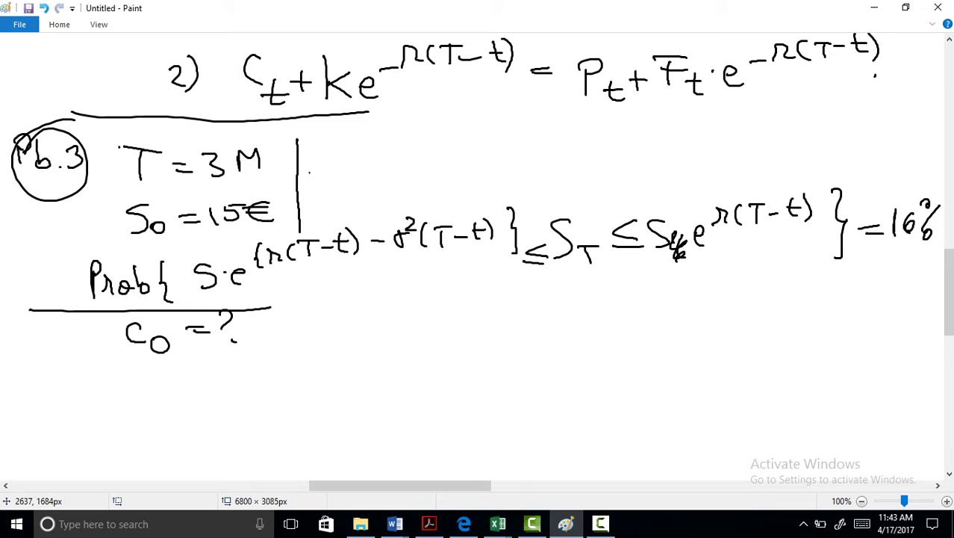
{"action": "mouse_move", "coordinate": [329, 144]}
{"action": "left_mouse_down"}
{"action": "mouse_move", "coordinate": [312, 170]}
{"action": "mouse_move", "coordinate": [380, 153]}
{"action": "mouse_move", "coordinate": [382, 162]}
{"action": "left_mouse_up"}
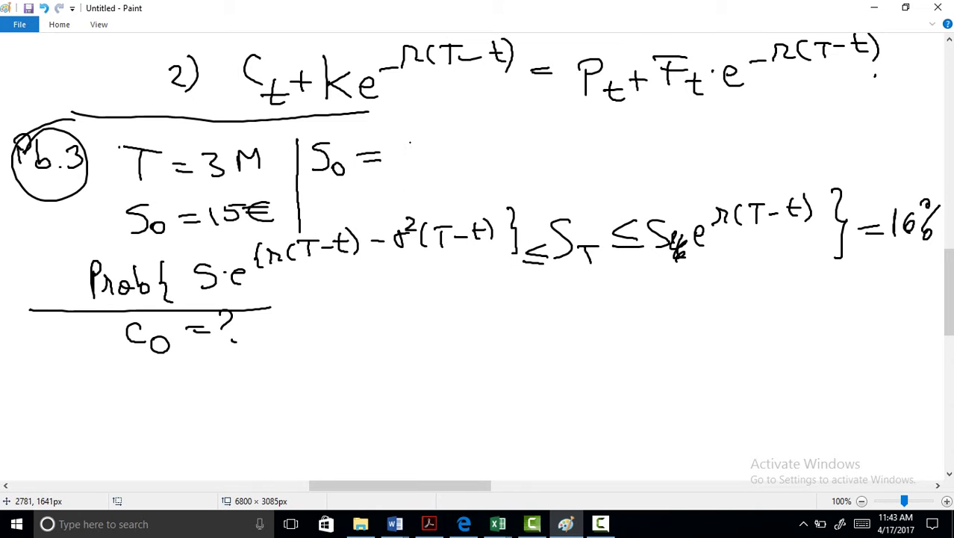
{"action": "mouse_move", "coordinate": [410, 139]}
{"action": "left_mouse_down"}
{"action": "mouse_move", "coordinate": [412, 166]}
{"action": "mouse_move", "coordinate": [433, 168]}
{"action": "mouse_move", "coordinate": [456, 166]}
{"action": "mouse_move", "coordinate": [476, 141]}
{"action": "left_mouse_up"}
{"action": "left_click_drag", "start_coordinate": [483, 142], "coordinate": [505, 125]}
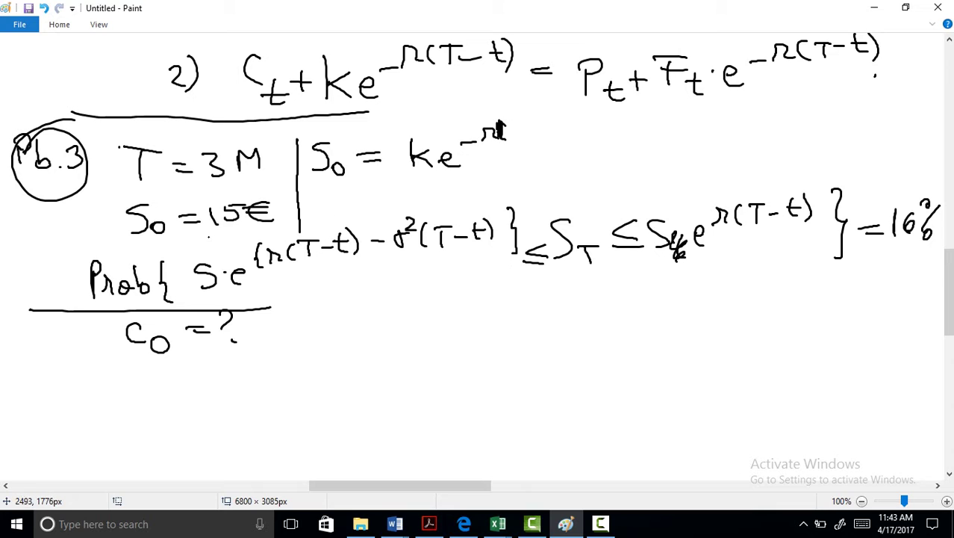
Change the 0 subscripts on S and C in the given data to t.
{"action": "mouse_move", "coordinate": [159, 215]}
{"action": "left_mouse_down"}
{"action": "mouse_move", "coordinate": [168, 242]}
{"action": "mouse_move", "coordinate": [179, 226]}
{"action": "left_mouse_up"}
{"action": "mouse_move", "coordinate": [220, 286]}
{"action": "left_mouse_down"}
{"action": "mouse_move", "coordinate": [221, 301]}
{"action": "mouse_move", "coordinate": [226, 292]}
{"action": "left_mouse_up"}
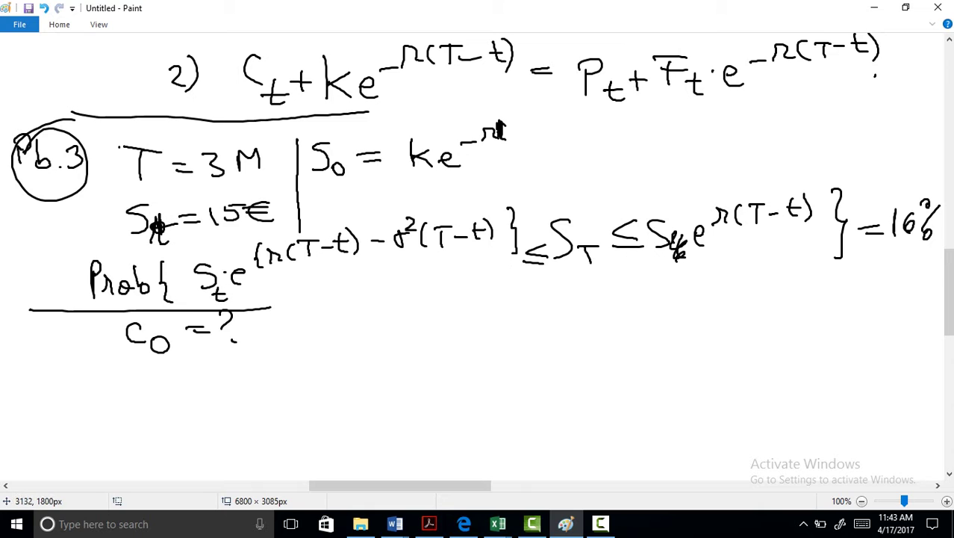
{"action": "mouse_move", "coordinate": [682, 254]}
{"action": "left_mouse_down"}
{"action": "mouse_move", "coordinate": [686, 278]}
{"action": "mouse_move", "coordinate": [693, 263]}
{"action": "left_mouse_up"}
{"action": "mouse_move", "coordinate": [158, 330]}
{"action": "left_mouse_down"}
{"action": "mouse_move", "coordinate": [159, 365]}
{"action": "mouse_move", "coordinate": [180, 342]}
{"action": "left_mouse_up"}
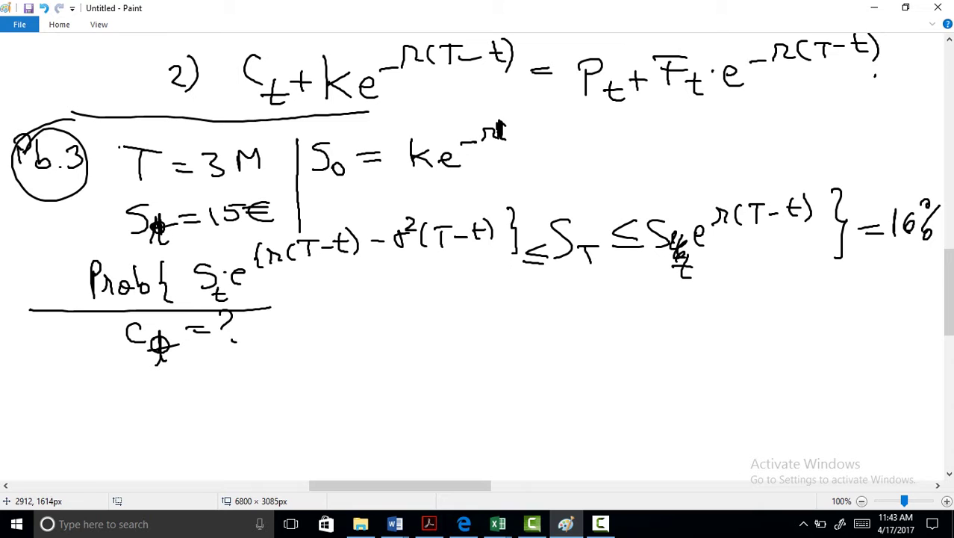
Complete the exponent as −r(T−t) and make the new equation's S0 into S_t.
{"action": "mouse_move", "coordinate": [503, 116]}
{"action": "left_mouse_down"}
{"action": "mouse_move", "coordinate": [498, 151]}
{"action": "mouse_move", "coordinate": [553, 132]}
{"action": "left_mouse_up"}
{"action": "mouse_move", "coordinate": [565, 114]}
{"action": "left_mouse_down"}
{"action": "mouse_move", "coordinate": [567, 139]}
{"action": "mouse_move", "coordinate": [571, 127]}
{"action": "left_mouse_up"}
{"action": "left_click_drag", "start_coordinate": [573, 108], "coordinate": [575, 142]}
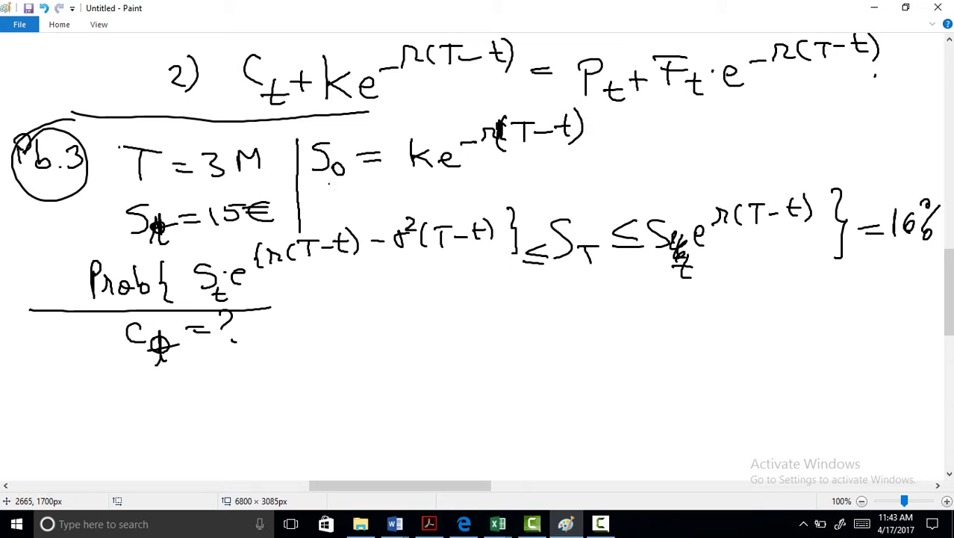
{"action": "mouse_move", "coordinate": [340, 149]}
{"action": "left_mouse_down"}
{"action": "mouse_move", "coordinate": [348, 188]}
{"action": "mouse_move", "coordinate": [358, 167]}
{"action": "left_mouse_up"}
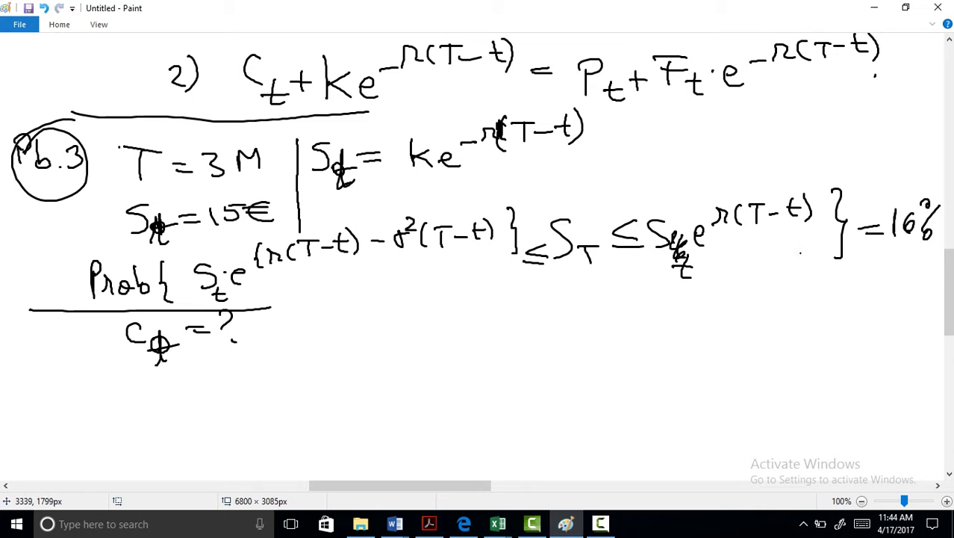
{"action": "left_click_drag", "start_coordinate": [948, 291], "coordinate": [949, 306]}
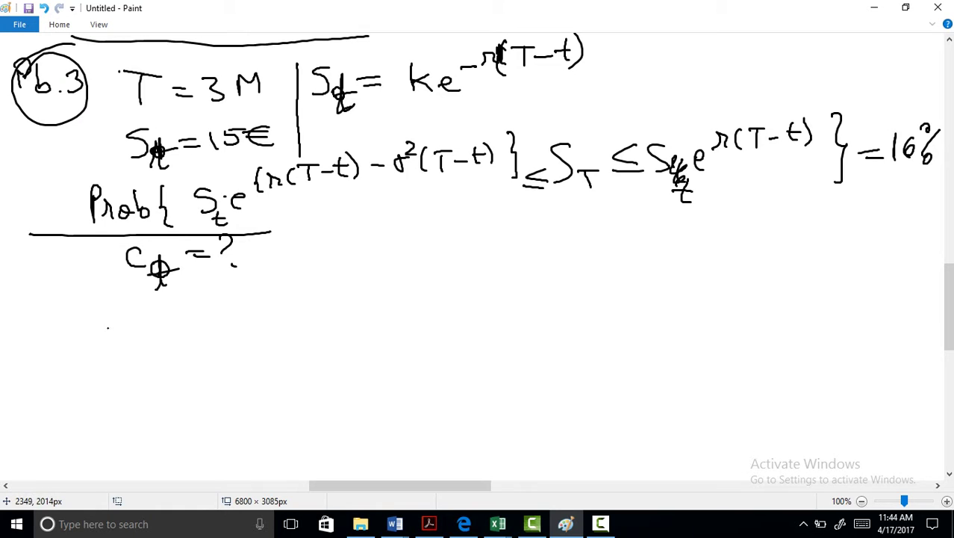
Write c_t = S_t·N(d1) − ke below the question.
{"action": "left_click_drag", "start_coordinate": [108, 327], "coordinate": [99, 337]}
{"action": "mouse_move", "coordinate": [130, 326]}
{"action": "left_mouse_down"}
{"action": "mouse_move", "coordinate": [140, 355]}
{"action": "mouse_move", "coordinate": [145, 342]}
{"action": "mouse_move", "coordinate": [193, 328]}
{"action": "left_mouse_up"}
{"action": "mouse_move", "coordinate": [218, 314]}
{"action": "left_mouse_down"}
{"action": "mouse_move", "coordinate": [230, 340]}
{"action": "mouse_move", "coordinate": [229, 326]}
{"action": "mouse_move", "coordinate": [308, 302]}
{"action": "mouse_move", "coordinate": [321, 322]}
{"action": "mouse_move", "coordinate": [354, 325]}
{"action": "left_mouse_up"}
{"action": "left_click", "coordinate": [239, 317]}
{"action": "left_click_drag", "start_coordinate": [361, 286], "coordinate": [365, 327]}
{"action": "left_click_drag", "start_coordinate": [411, 305], "coordinate": [439, 305]}
{"action": "mouse_move", "coordinate": [460, 283]}
{"action": "left_mouse_down"}
{"action": "mouse_move", "coordinate": [460, 314]}
{"action": "mouse_move", "coordinate": [505, 314]}
{"action": "mouse_move", "coordinate": [522, 276]}
{"action": "mouse_move", "coordinate": [558, 267]}
{"action": "mouse_move", "coordinate": [568, 288]}
{"action": "left_mouse_up"}
Finish the formula with e^-r(T−t)·N(d2) and circle the ke^-r(T−t) term.
{"action": "mouse_move", "coordinate": [581, 268]}
{"action": "left_mouse_down"}
{"action": "mouse_move", "coordinate": [587, 285]}
{"action": "mouse_move", "coordinate": [609, 270]}
{"action": "mouse_move", "coordinate": [632, 281]}
{"action": "left_mouse_up"}
{"action": "mouse_move", "coordinate": [637, 256]}
{"action": "left_mouse_down"}
{"action": "mouse_move", "coordinate": [643, 289]}
{"action": "mouse_move", "coordinate": [718, 285]}
{"action": "mouse_move", "coordinate": [735, 302]}
{"action": "mouse_move", "coordinate": [752, 300]}
{"action": "left_mouse_up"}
{"action": "left_click", "coordinate": [667, 301]}
{"action": "mouse_move", "coordinate": [756, 268]}
{"action": "left_mouse_down"}
{"action": "mouse_move", "coordinate": [760, 302]}
{"action": "mouse_move", "coordinate": [783, 303]}
{"action": "left_mouse_up"}
{"action": "left_click_drag", "start_coordinate": [799, 261], "coordinate": [802, 314]}
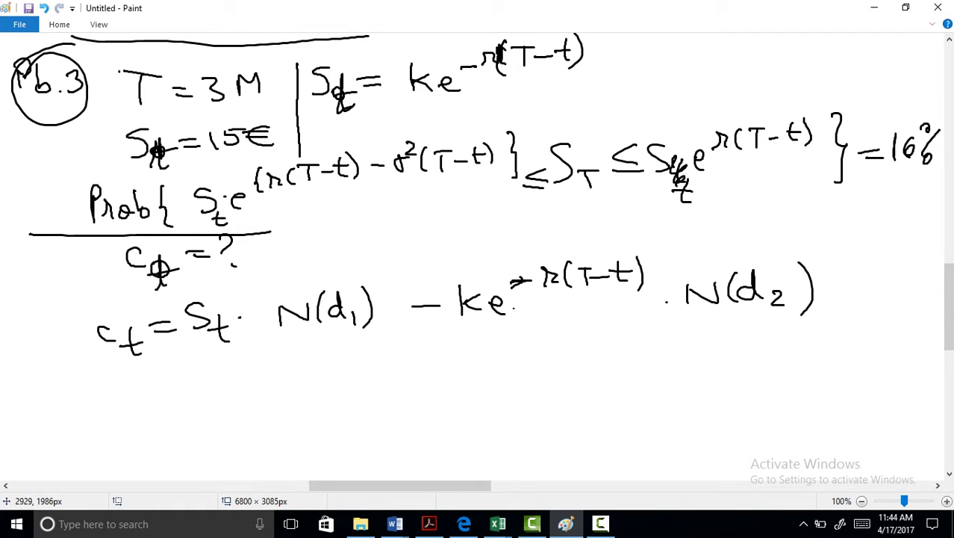
{"action": "mouse_move", "coordinate": [518, 258]}
{"action": "left_mouse_down"}
{"action": "mouse_move", "coordinate": [493, 259]}
{"action": "mouse_move", "coordinate": [513, 340]}
{"action": "mouse_move", "coordinate": [677, 279]}
{"action": "mouse_move", "coordinate": [479, 250]}
{"action": "mouse_move", "coordinate": [463, 261]}
{"action": "left_mouse_up"}
Write the simplified line = S_t(N(d1) − N(d2)).
{"action": "mouse_move", "coordinate": [160, 367]}
{"action": "left_mouse_down"}
{"action": "mouse_move", "coordinate": [183, 365]}
{"action": "mouse_move", "coordinate": [189, 375]}
{"action": "left_mouse_up"}
{"action": "mouse_move", "coordinate": [215, 354]}
{"action": "left_mouse_down"}
{"action": "mouse_move", "coordinate": [199, 381]}
{"action": "mouse_move", "coordinate": [230, 383]}
{"action": "left_mouse_up"}
{"action": "left_click_drag", "start_coordinate": [259, 351], "coordinate": [257, 386]}
{"action": "mouse_move", "coordinate": [276, 360]}
{"action": "left_mouse_down"}
{"action": "mouse_move", "coordinate": [277, 376]}
{"action": "mouse_move", "coordinate": [302, 354]}
{"action": "mouse_move", "coordinate": [313, 376]}
{"action": "left_mouse_up"}
{"action": "mouse_move", "coordinate": [340, 345]}
{"action": "left_mouse_down"}
{"action": "mouse_move", "coordinate": [337, 372]}
{"action": "mouse_move", "coordinate": [360, 380]}
{"action": "mouse_move", "coordinate": [411, 361]}
{"action": "left_mouse_up"}
{"action": "mouse_move", "coordinate": [428, 348]}
{"action": "left_mouse_down"}
{"action": "mouse_move", "coordinate": [429, 369]}
{"action": "mouse_move", "coordinate": [452, 348]}
{"action": "left_mouse_up"}
{"action": "mouse_move", "coordinate": [463, 339]}
{"action": "left_mouse_down"}
{"action": "mouse_move", "coordinate": [459, 369]}
{"action": "mouse_move", "coordinate": [499, 369]}
{"action": "left_mouse_up"}
{"action": "mouse_move", "coordinate": [501, 330]}
{"action": "left_mouse_down"}
{"action": "mouse_move", "coordinate": [503, 369]}
{"action": "mouse_move", "coordinate": [518, 383]}
{"action": "left_mouse_up"}
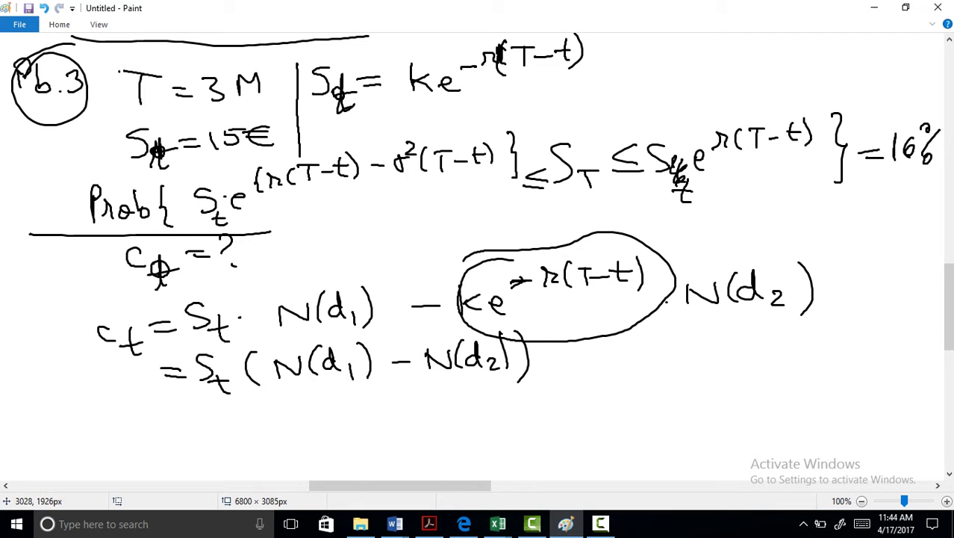
Mark the circled ke term as equal to S_t.
{"action": "left_click_drag", "start_coordinate": [647, 243], "coordinate": [678, 236]}
{"action": "left_click_drag", "start_coordinate": [650, 248], "coordinate": [681, 241]}
{"action": "mouse_move", "coordinate": [710, 215]}
{"action": "left_mouse_down"}
{"action": "mouse_move", "coordinate": [695, 241]}
{"action": "mouse_move", "coordinate": [719, 253]}
{"action": "mouse_move", "coordinate": [723, 240]}
{"action": "left_mouse_up"}
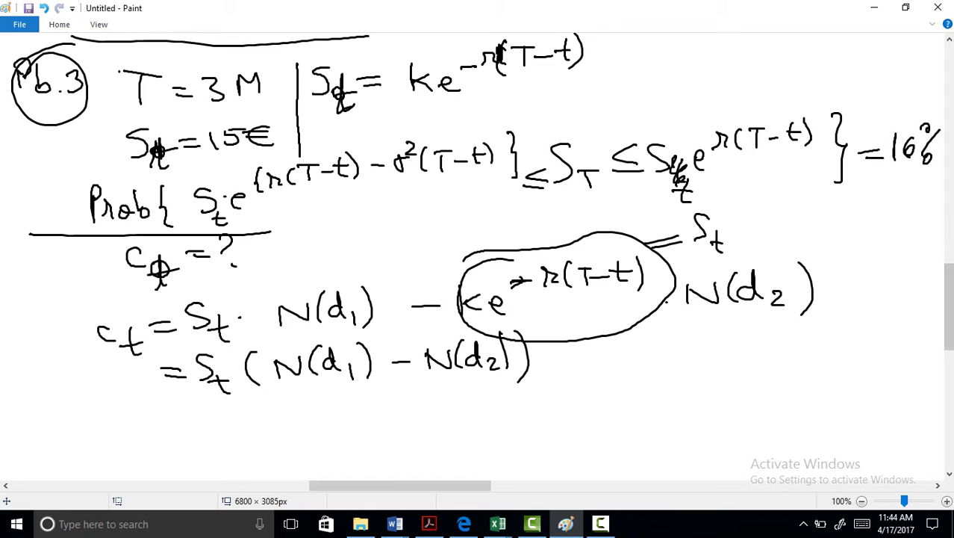
{"action": "left_click_drag", "start_coordinate": [948, 304], "coordinate": [948, 330]}
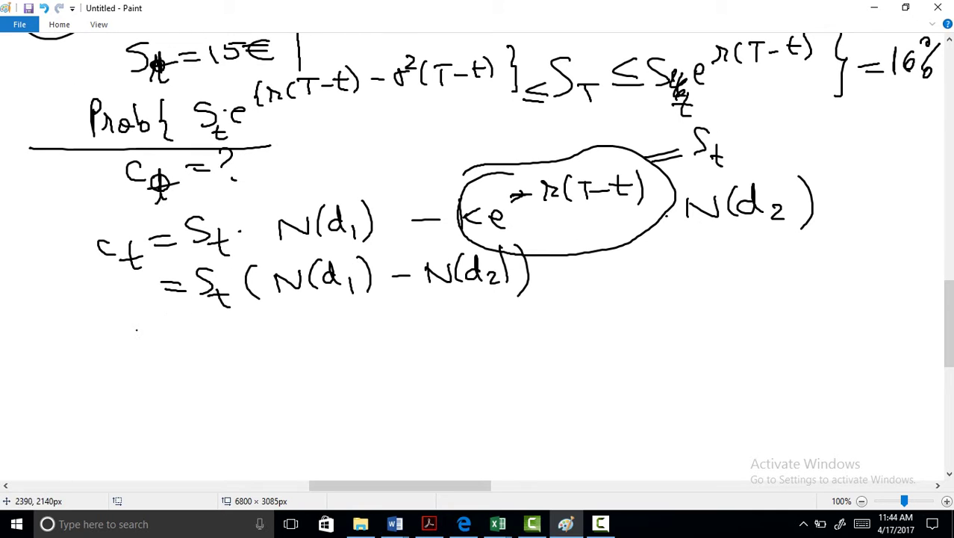
Write d1 = ln S_t/k below the equations.
{"action": "mouse_move", "coordinate": [125, 348]}
{"action": "left_mouse_down"}
{"action": "mouse_move", "coordinate": [109, 366]}
{"action": "mouse_move", "coordinate": [118, 370]}
{"action": "left_mouse_up"}
{"action": "mouse_move", "coordinate": [132, 368]}
{"action": "left_mouse_down"}
{"action": "mouse_move", "coordinate": [132, 387]}
{"action": "mouse_move", "coordinate": [164, 360]}
{"action": "left_mouse_up"}
{"action": "left_click_drag", "start_coordinate": [147, 371], "coordinate": [175, 368]}
{"action": "left_click_drag", "start_coordinate": [189, 336], "coordinate": [219, 363]}
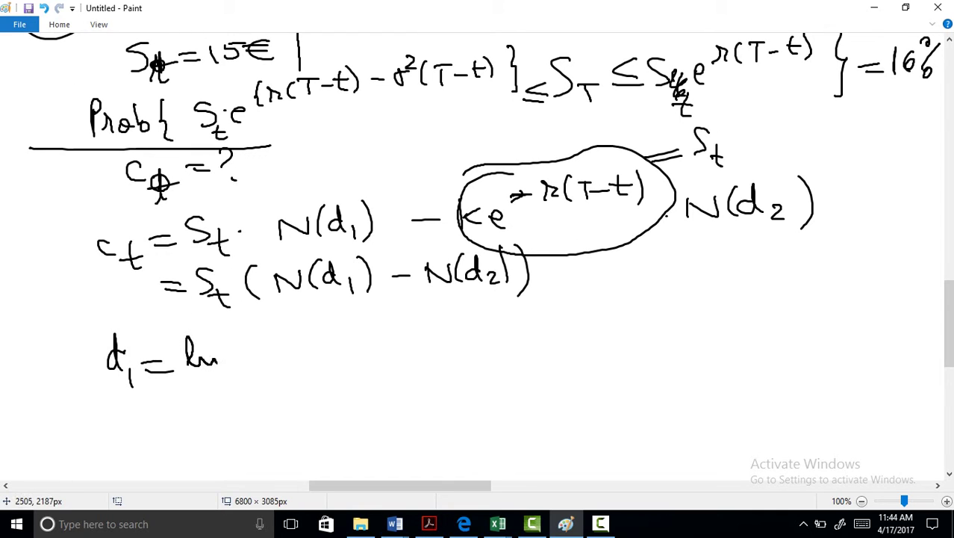
{"action": "mouse_move", "coordinate": [243, 332]}
{"action": "left_mouse_down"}
{"action": "mouse_move", "coordinate": [227, 351]}
{"action": "mouse_move", "coordinate": [252, 363]}
{"action": "left_mouse_up"}
{"action": "mouse_move", "coordinate": [243, 354]}
{"action": "left_mouse_down"}
{"action": "mouse_move", "coordinate": [263, 353]}
{"action": "mouse_move", "coordinate": [263, 366]}
{"action": "left_mouse_up"}
{"action": "mouse_move", "coordinate": [249, 372]}
{"action": "left_mouse_down"}
{"action": "mouse_move", "coordinate": [250, 390]}
{"action": "mouse_move", "coordinate": [270, 387]}
{"action": "left_mouse_up"}
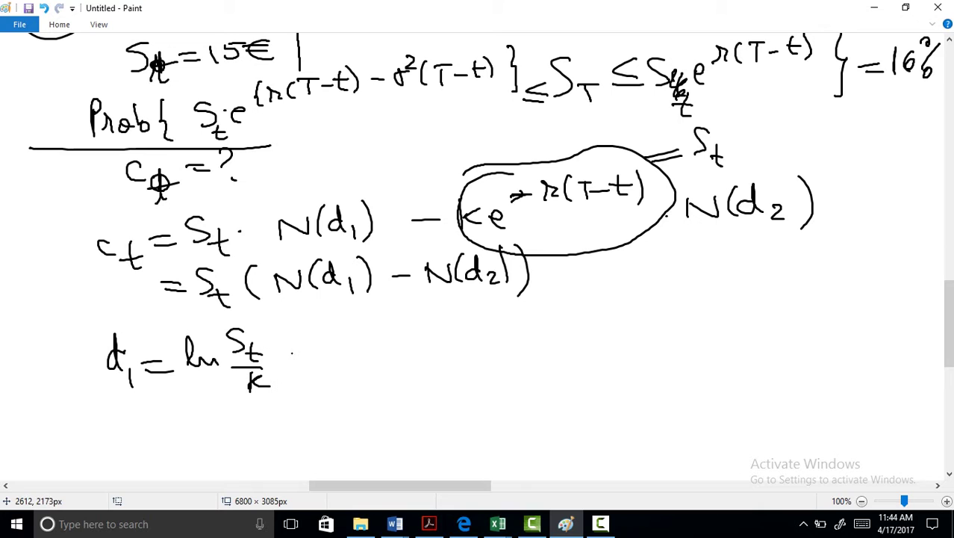
Add + (r + σ²/2)(T−t) to the numerator and draw the fraction bar.
{"action": "left_click_drag", "start_coordinate": [291, 348], "coordinate": [292, 372]}
{"action": "mouse_move", "coordinate": [283, 363]}
{"action": "left_mouse_down"}
{"action": "mouse_move", "coordinate": [312, 366]}
{"action": "mouse_move", "coordinate": [353, 351]}
{"action": "left_mouse_up"}
{"action": "mouse_move", "coordinate": [364, 340]}
{"action": "left_mouse_down"}
{"action": "mouse_move", "coordinate": [365, 360]}
{"action": "mouse_move", "coordinate": [409, 334]}
{"action": "mouse_move", "coordinate": [405, 356]}
{"action": "left_mouse_up"}
{"action": "left_click_drag", "start_coordinate": [384, 367], "coordinate": [404, 376]}
{"action": "left_click_drag", "start_coordinate": [416, 326], "coordinate": [420, 371]}
{"action": "left_click_drag", "start_coordinate": [461, 333], "coordinate": [456, 359]}
{"action": "mouse_move", "coordinate": [478, 334]}
{"action": "left_mouse_down"}
{"action": "mouse_move", "coordinate": [478, 358]}
{"action": "mouse_move", "coordinate": [485, 334]}
{"action": "left_mouse_up"}
{"action": "left_click_drag", "start_coordinate": [492, 342], "coordinate": [501, 342]}
{"action": "mouse_move", "coordinate": [513, 327]}
{"action": "left_mouse_down"}
{"action": "mouse_move", "coordinate": [515, 350]}
{"action": "mouse_move", "coordinate": [526, 336]}
{"action": "left_mouse_up"}
{"action": "left_click_drag", "start_coordinate": [523, 322], "coordinate": [526, 359]}
{"action": "left_click_drag", "start_coordinate": [197, 402], "coordinate": [500, 391]}
Write the denominator σ√(T−t).
{"action": "mouse_move", "coordinate": [341, 416]}
{"action": "left_mouse_down"}
{"action": "mouse_move", "coordinate": [418, 406]}
{"action": "mouse_move", "coordinate": [383, 433]}
{"action": "left_mouse_up"}
{"action": "left_click_drag", "start_coordinate": [375, 418], "coordinate": [394, 417]}
{"action": "left_click_drag", "start_coordinate": [396, 425], "coordinate": [424, 432]}
{"action": "left_click_drag", "start_coordinate": [413, 423], "coordinate": [434, 422]}
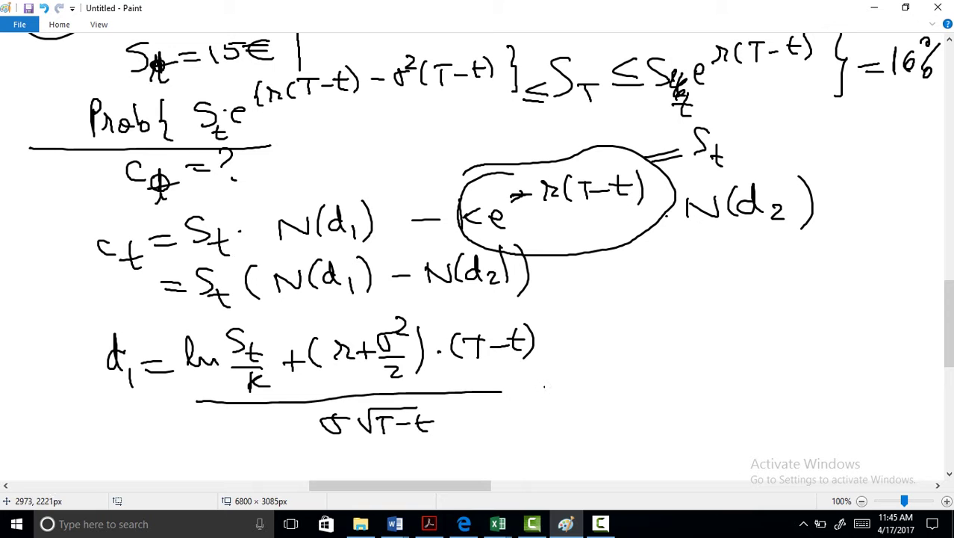
{"action": "mouse_move", "coordinate": [948, 322]}
{"action": "left_mouse_down"}
{"action": "mouse_move", "coordinate": [948, 291]}
{"action": "mouse_move", "coordinate": [948, 322]}
{"action": "left_mouse_up"}
Start the rewritten form = ln e^(−r(T−t)) + r + σ².
{"action": "left_click_drag", "start_coordinate": [524, 412], "coordinate": [548, 419]}
{"action": "mouse_move", "coordinate": [557, 396]}
{"action": "left_mouse_down"}
{"action": "mouse_move", "coordinate": [620, 396]}
{"action": "mouse_move", "coordinate": [657, 364]}
{"action": "mouse_move", "coordinate": [660, 376]}
{"action": "left_mouse_up"}
{"action": "mouse_move", "coordinate": [670, 357]}
{"action": "left_mouse_down"}
{"action": "mouse_move", "coordinate": [676, 374]}
{"action": "mouse_move", "coordinate": [714, 369]}
{"action": "left_mouse_up"}
{"action": "mouse_move", "coordinate": [722, 349]}
{"action": "left_mouse_down"}
{"action": "mouse_move", "coordinate": [726, 371]}
{"action": "mouse_move", "coordinate": [751, 379]}
{"action": "mouse_move", "coordinate": [781, 367]}
{"action": "mouse_move", "coordinate": [797, 381]}
{"action": "left_mouse_up"}
{"action": "left_click_drag", "start_coordinate": [796, 372], "coordinate": [808, 370]}
{"action": "mouse_move", "coordinate": [820, 342]}
{"action": "left_mouse_down"}
{"action": "mouse_move", "coordinate": [829, 348]}
{"action": "mouse_move", "coordinate": [826, 383]}
{"action": "left_mouse_up"}
Add /2, the parentheses and the ·(T−t) factor to finish the new numerator.
{"action": "left_click_drag", "start_coordinate": [835, 348], "coordinate": [837, 397]}
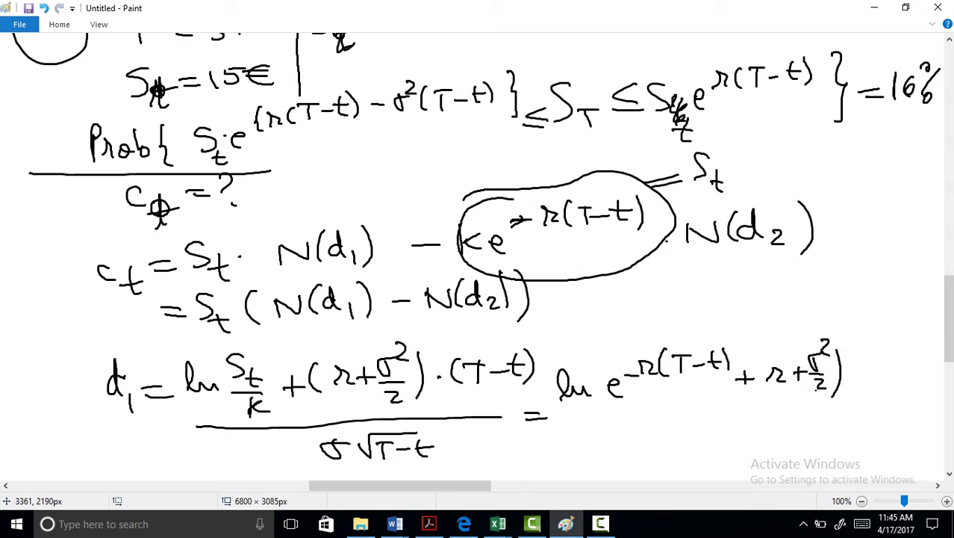
{"action": "left_click_drag", "start_coordinate": [769, 360], "coordinate": [785, 402]}
{"action": "left_click", "coordinate": [852, 371]}
{"action": "left_click_drag", "start_coordinate": [870, 351], "coordinate": [863, 379]}
{"action": "mouse_move", "coordinate": [882, 362]}
{"action": "left_mouse_down"}
{"action": "mouse_move", "coordinate": [883, 377]}
{"action": "mouse_move", "coordinate": [888, 359]}
{"action": "left_mouse_up"}
{"action": "left_click_drag", "start_coordinate": [889, 366], "coordinate": [899, 366]}
{"action": "mouse_move", "coordinate": [909, 348]}
{"action": "left_mouse_down"}
{"action": "mouse_move", "coordinate": [911, 370]}
{"action": "mouse_move", "coordinate": [916, 357]}
{"action": "left_mouse_up"}
{"action": "left_click_drag", "start_coordinate": [915, 345], "coordinate": [922, 375]}
Draw the fraction bar and write the σ√(T−t) denominator under it.
{"action": "left_click_drag", "start_coordinate": [568, 419], "coordinate": [901, 402]}
{"action": "mouse_move", "coordinate": [702, 431]}
{"action": "left_mouse_down"}
{"action": "mouse_move", "coordinate": [790, 416]}
{"action": "mouse_move", "coordinate": [767, 426]}
{"action": "left_mouse_up"}
{"action": "left_click_drag", "start_coordinate": [767, 427], "coordinate": [768, 443]}
{"action": "mouse_move", "coordinate": [778, 431]}
{"action": "left_mouse_down"}
{"action": "mouse_move", "coordinate": [796, 430]}
{"action": "mouse_move", "coordinate": [802, 444]}
{"action": "left_mouse_up"}
{"action": "left_click_drag", "start_coordinate": [797, 433], "coordinate": [817, 432]}
Begin a new d₁ line whose numerator starts −r(T−t) + r(T−t).
{"action": "scroll", "coordinate": [742, 337], "scroll_direction": "down", "scroll_amount": 3}
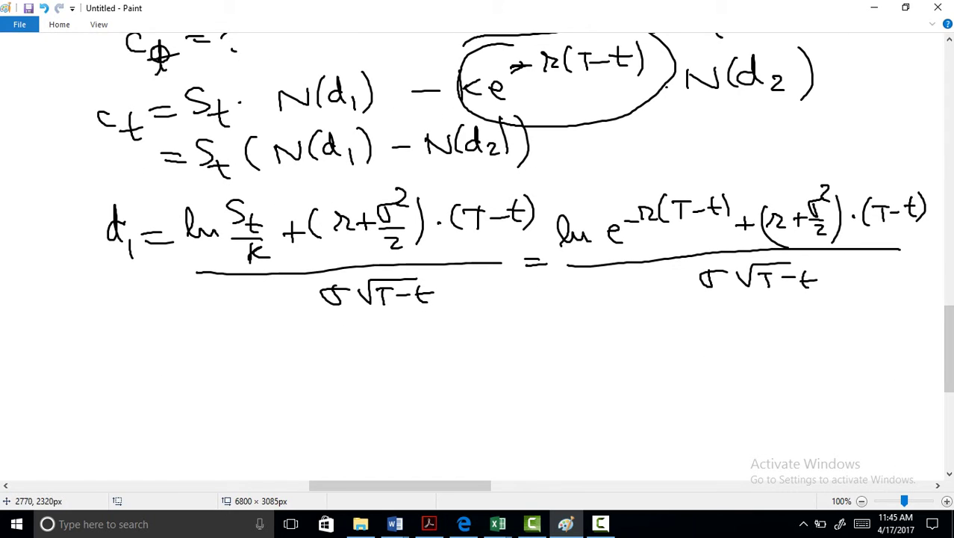
{"action": "mouse_move", "coordinate": [373, 342]}
{"action": "left_mouse_down"}
{"action": "mouse_move", "coordinate": [398, 341]}
{"action": "mouse_move", "coordinate": [397, 353]}
{"action": "left_mouse_up"}
{"action": "left_click_drag", "start_coordinate": [417, 348], "coordinate": [483, 334]}
{"action": "mouse_move", "coordinate": [496, 324]}
{"action": "left_mouse_down"}
{"action": "mouse_move", "coordinate": [493, 351]}
{"action": "mouse_move", "coordinate": [510, 352]}
{"action": "left_mouse_up"}
{"action": "mouse_move", "coordinate": [516, 343]}
{"action": "left_mouse_down"}
{"action": "mouse_move", "coordinate": [560, 342]}
{"action": "mouse_move", "coordinate": [571, 354]}
{"action": "mouse_move", "coordinate": [598, 347]}
{"action": "left_mouse_up"}
{"action": "left_click_drag", "start_coordinate": [586, 338], "coordinate": [612, 337]}
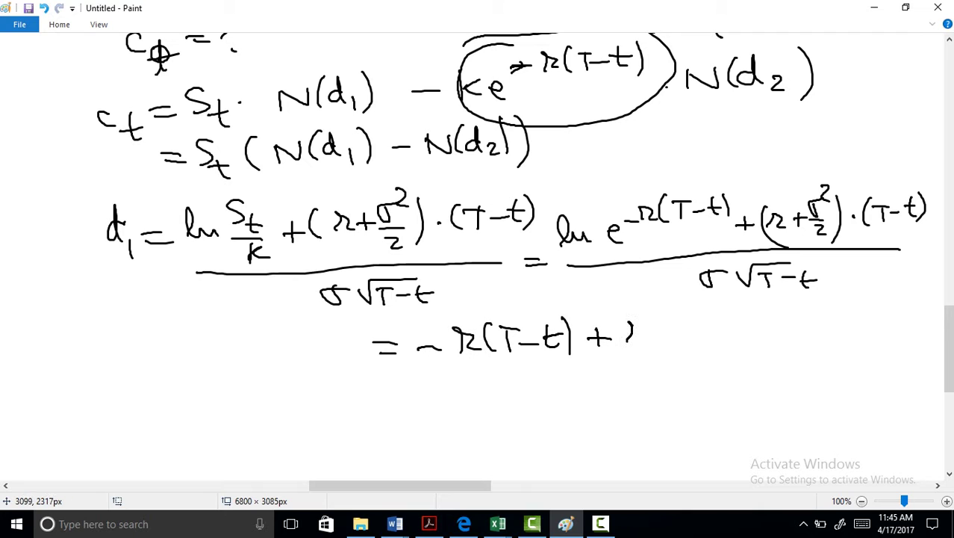
{"action": "left_click_drag", "start_coordinate": [626, 325], "coordinate": [740, 341]}
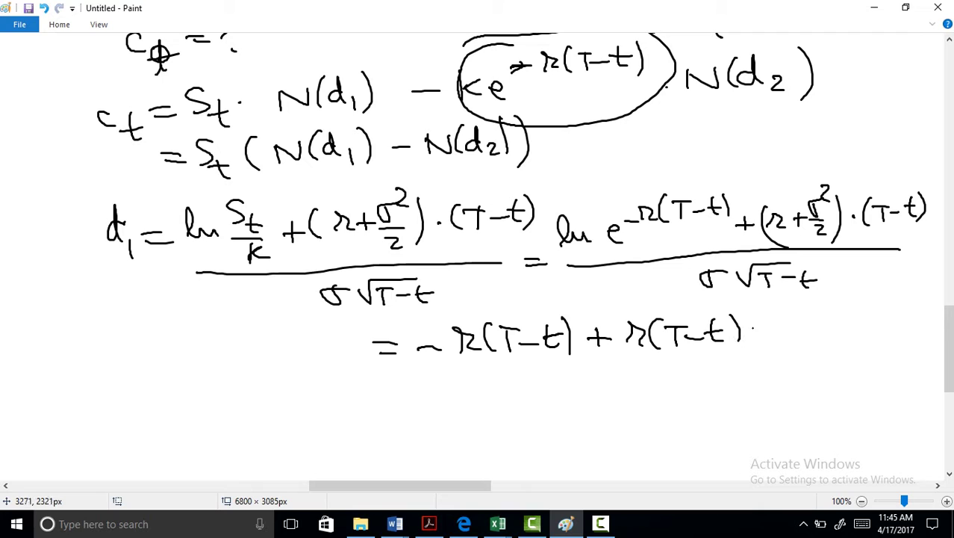
Add σ²/2(T−t) to the numerator and put it over σ√T.
{"action": "left_click_drag", "start_coordinate": [793, 312], "coordinate": [782, 323]}
{"action": "mouse_move", "coordinate": [805, 297]}
{"action": "left_mouse_down"}
{"action": "mouse_move", "coordinate": [814, 303]}
{"action": "mouse_move", "coordinate": [808, 351]}
{"action": "left_mouse_up"}
{"action": "mouse_move", "coordinate": [840, 308]}
{"action": "left_mouse_down"}
{"action": "mouse_move", "coordinate": [830, 333]}
{"action": "mouse_move", "coordinate": [867, 315]}
{"action": "mouse_move", "coordinate": [883, 323]}
{"action": "left_mouse_up"}
{"action": "mouse_move", "coordinate": [895, 306]}
{"action": "left_mouse_down"}
{"action": "mouse_move", "coordinate": [900, 332]}
{"action": "mouse_move", "coordinate": [907, 320]}
{"action": "left_mouse_up"}
{"action": "left_click_drag", "start_coordinate": [907, 303], "coordinate": [909, 342]}
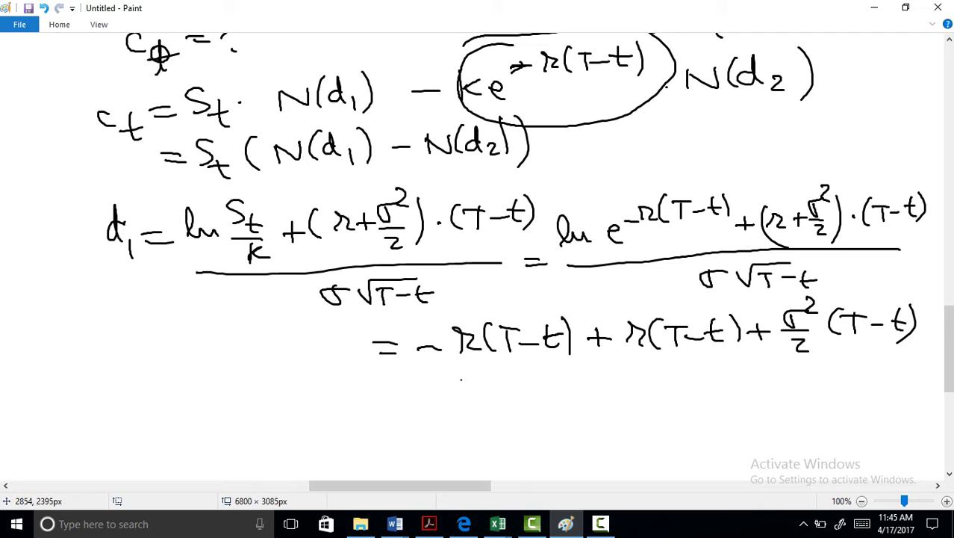
{"action": "left_click_drag", "start_coordinate": [450, 378], "coordinate": [891, 372]}
{"action": "left_click_drag", "start_coordinate": [661, 416], "coordinate": [678, 404]}
{"action": "mouse_move", "coordinate": [685, 409]}
{"action": "left_mouse_down"}
{"action": "mouse_move", "coordinate": [697, 395]}
{"action": "mouse_move", "coordinate": [741, 395]}
{"action": "left_mouse_up"}
{"action": "mouse_move", "coordinate": [723, 400]}
{"action": "left_mouse_down"}
{"action": "mouse_move", "coordinate": [723, 419]}
{"action": "mouse_move", "coordinate": [776, 393]}
{"action": "left_mouse_up"}
Cross out the cancelling r(T−t) terms, leaving σ²/2 on a new line.
{"action": "scroll", "coordinate": [775, 394], "scroll_direction": "down", "scroll_amount": 3}
{"action": "left_click_drag", "start_coordinate": [569, 184], "coordinate": [467, 247]}
{"action": "left_click_drag", "start_coordinate": [763, 197], "coordinate": [629, 254]}
{"action": "left_click_drag", "start_coordinate": [382, 348], "coordinate": [420, 355]}
{"action": "mouse_move", "coordinate": [453, 326]}
{"action": "left_mouse_down"}
{"action": "mouse_move", "coordinate": [458, 342]}
{"action": "mouse_move", "coordinate": [443, 332]}
{"action": "left_mouse_up"}
{"action": "left_click_drag", "start_coordinate": [472, 315], "coordinate": [492, 328]}
{"action": "left_click_drag", "start_coordinate": [445, 351], "coordinate": [490, 353]}
{"action": "left_click_drag", "start_coordinate": [463, 366], "coordinate": [473, 371]}
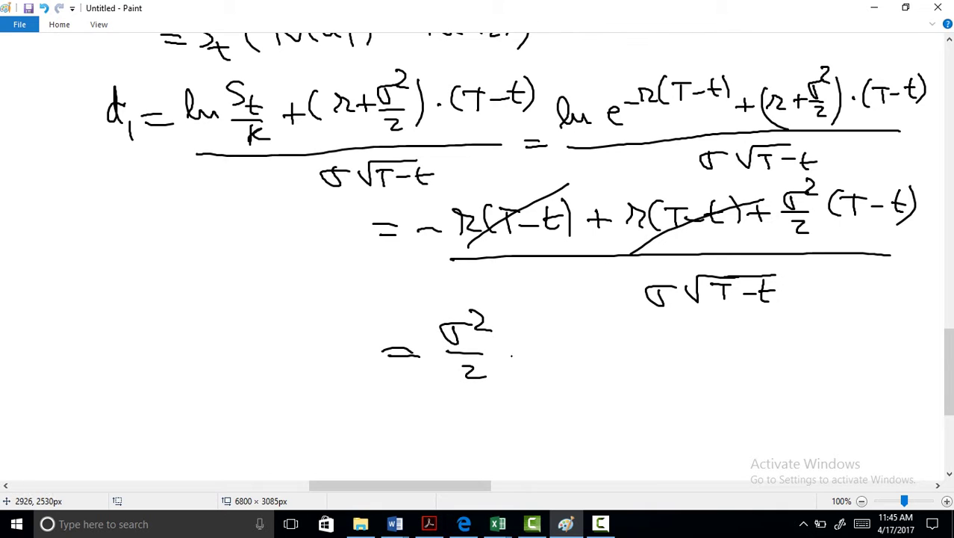
Write σ²/2·(T−t) over σ√(T−t), cancelling the square and one σ.
{"action": "mouse_move", "coordinate": [534, 330]}
{"action": "left_mouse_down"}
{"action": "mouse_move", "coordinate": [531, 362]}
{"action": "mouse_move", "coordinate": [553, 359]}
{"action": "left_mouse_up"}
{"action": "mouse_move", "coordinate": [543, 336]}
{"action": "left_mouse_down"}
{"action": "mouse_move", "coordinate": [564, 334]}
{"action": "mouse_move", "coordinate": [600, 364]}
{"action": "left_mouse_up"}
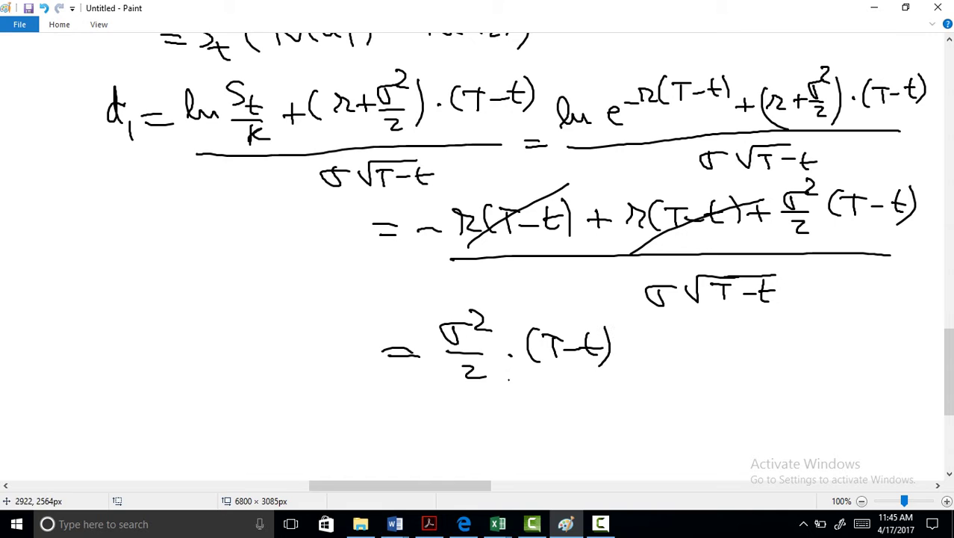
{"action": "left_click_drag", "start_coordinate": [634, 333], "coordinate": [614, 375]}
{"action": "mouse_move", "coordinate": [666, 346]}
{"action": "left_mouse_down"}
{"action": "mouse_move", "coordinate": [648, 351]}
{"action": "mouse_move", "coordinate": [754, 322]}
{"action": "left_mouse_up"}
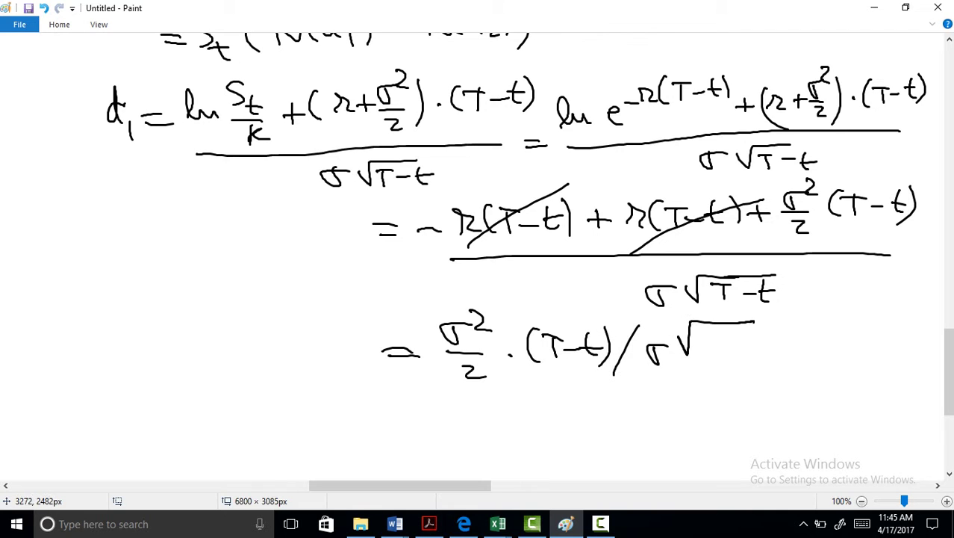
{"action": "left_click_drag", "start_coordinate": [707, 342], "coordinate": [707, 359]}
{"action": "left_click_drag", "start_coordinate": [698, 343], "coordinate": [739, 347]}
{"action": "left_click_drag", "start_coordinate": [749, 336], "coordinate": [752, 360]}
{"action": "left_click_drag", "start_coordinate": [472, 322], "coordinate": [508, 304]}
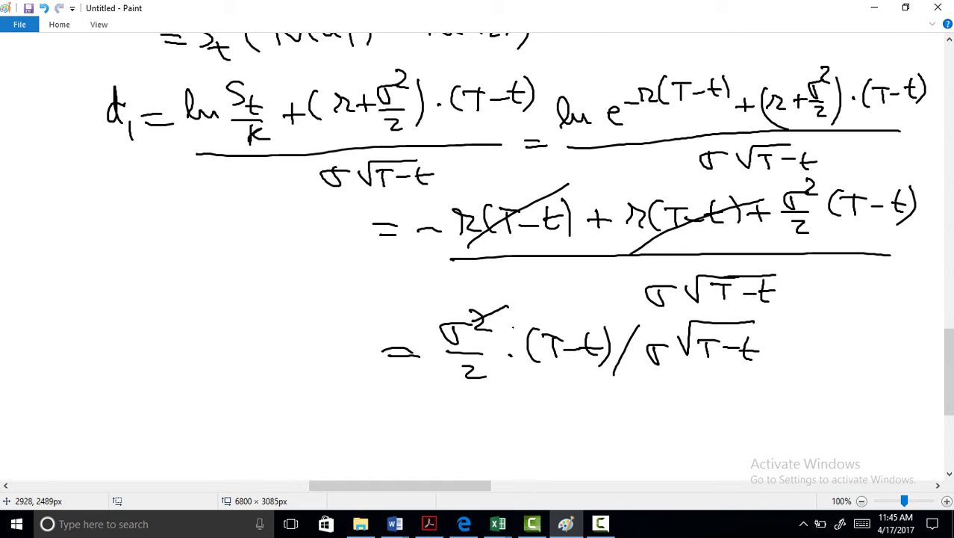
{"action": "left_click_drag", "start_coordinate": [675, 348], "coordinate": [628, 373]}
Write the simplified result d₁ = σ/2·√(T−t).
{"action": "left_click_drag", "start_coordinate": [767, 348], "coordinate": [790, 345]}
{"action": "left_click_drag", "start_coordinate": [805, 328], "coordinate": [818, 327]}
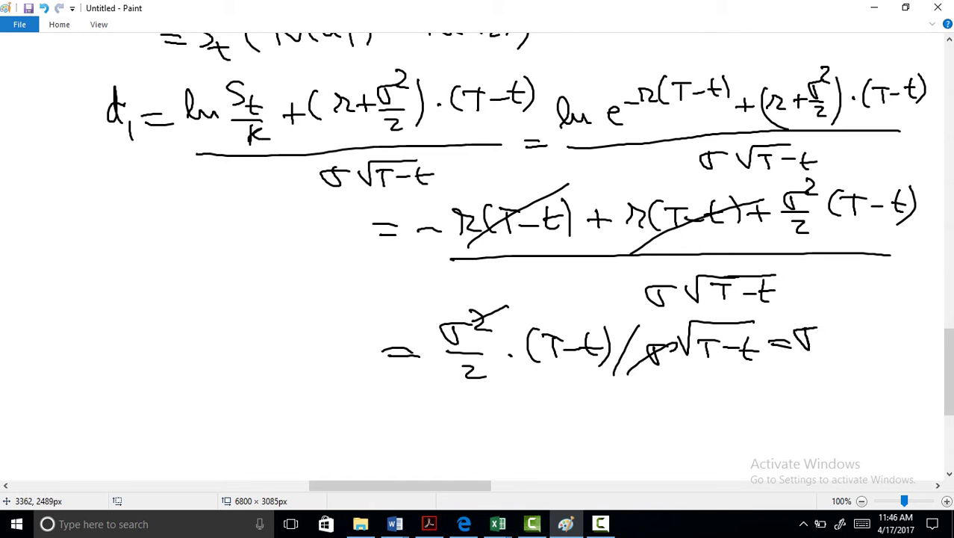
{"action": "left_click_drag", "start_coordinate": [788, 354], "coordinate": [819, 354]}
{"action": "mouse_move", "coordinate": [800, 365]}
{"action": "left_mouse_down"}
{"action": "mouse_move", "coordinate": [813, 378]}
{"action": "mouse_move", "coordinate": [896, 323]}
{"action": "left_mouse_up"}
{"action": "mouse_move", "coordinate": [843, 341]}
{"action": "left_mouse_down"}
{"action": "mouse_move", "coordinate": [857, 364]}
{"action": "mouse_move", "coordinate": [908, 346]}
{"action": "left_mouse_up"}
{"action": "scroll", "coordinate": [822, 351], "scroll_direction": "up", "scroll_amount": 3}
{"action": "scroll", "coordinate": [822, 351], "scroll_direction": "down", "scroll_amount": 3}
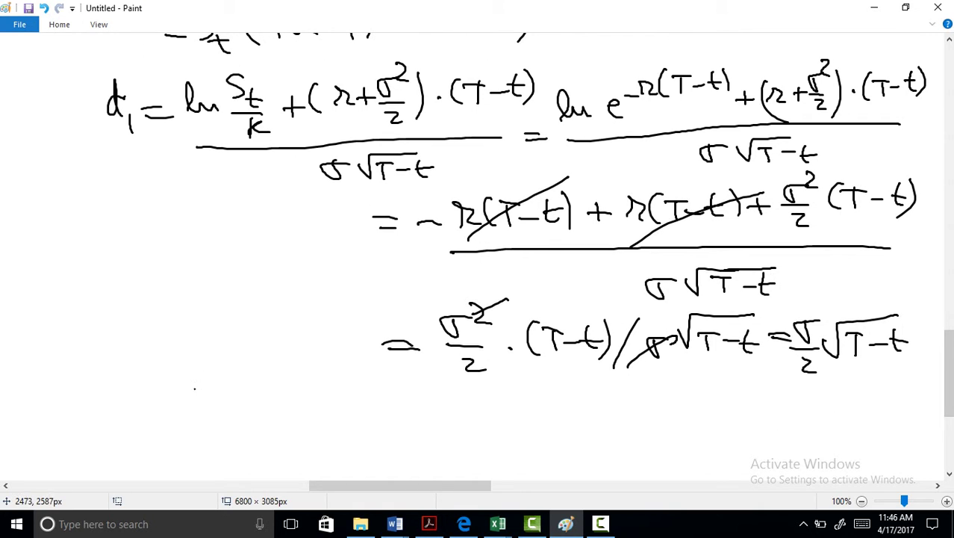
Write d₂ = d₁ − σ√(T−t) = σ/2·√(T−t) − σ√(T−t).
{"action": "mouse_move", "coordinate": [170, 408]}
{"action": "left_mouse_down"}
{"action": "mouse_move", "coordinate": [175, 422]}
{"action": "mouse_move", "coordinate": [196, 425]}
{"action": "left_mouse_up"}
{"action": "mouse_move", "coordinate": [203, 403]}
{"action": "left_mouse_down"}
{"action": "mouse_move", "coordinate": [263, 409]}
{"action": "mouse_move", "coordinate": [281, 423]}
{"action": "left_mouse_up"}
{"action": "mouse_move", "coordinate": [299, 400]}
{"action": "left_mouse_down"}
{"action": "mouse_move", "coordinate": [425, 374]}
{"action": "mouse_move", "coordinate": [396, 406]}
{"action": "left_mouse_up"}
{"action": "left_click_drag", "start_coordinate": [381, 388], "coordinate": [428, 395]}
{"action": "mouse_move", "coordinate": [438, 384]}
{"action": "left_mouse_down"}
{"action": "mouse_move", "coordinate": [441, 408]}
{"action": "mouse_move", "coordinate": [451, 390]}
{"action": "left_mouse_up"}
{"action": "left_click_drag", "start_coordinate": [447, 374], "coordinate": [416, 374]}
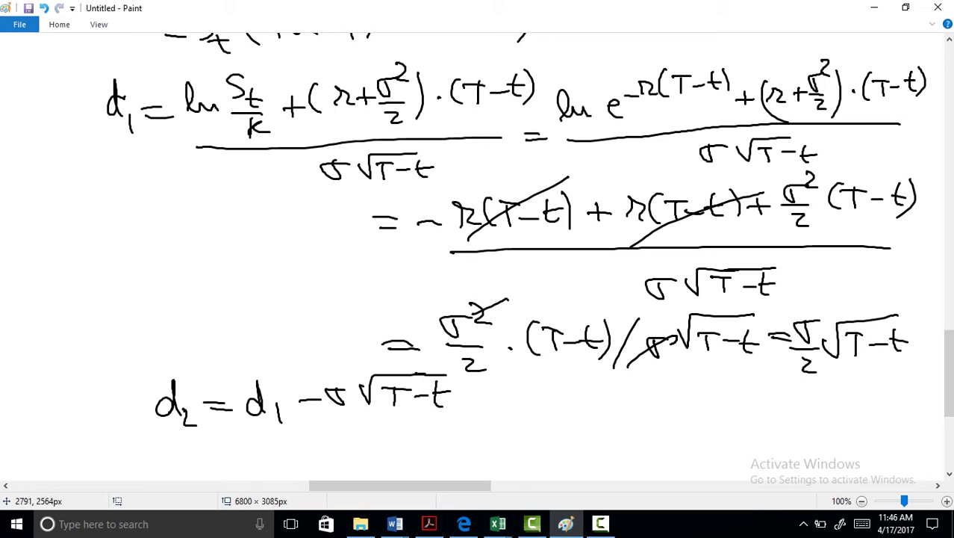
{"action": "left_click_drag", "start_coordinate": [521, 386], "coordinate": [501, 396]}
{"action": "mouse_move", "coordinate": [498, 408]}
{"action": "left_mouse_down"}
{"action": "mouse_move", "coordinate": [522, 406]}
{"action": "mouse_move", "coordinate": [523, 430]}
{"action": "mouse_move", "coordinate": [553, 382]}
{"action": "mouse_move", "coordinate": [599, 379]}
{"action": "left_mouse_up"}
{"action": "mouse_move", "coordinate": [562, 395]}
{"action": "left_mouse_down"}
{"action": "mouse_move", "coordinate": [563, 407]}
{"action": "mouse_move", "coordinate": [676, 386]}
{"action": "left_mouse_up"}
{"action": "mouse_move", "coordinate": [672, 396]}
{"action": "left_mouse_down"}
{"action": "mouse_move", "coordinate": [686, 376]}
{"action": "mouse_move", "coordinate": [741, 377]}
{"action": "left_mouse_up"}
{"action": "left_click_drag", "start_coordinate": [702, 387], "coordinate": [703, 403]}
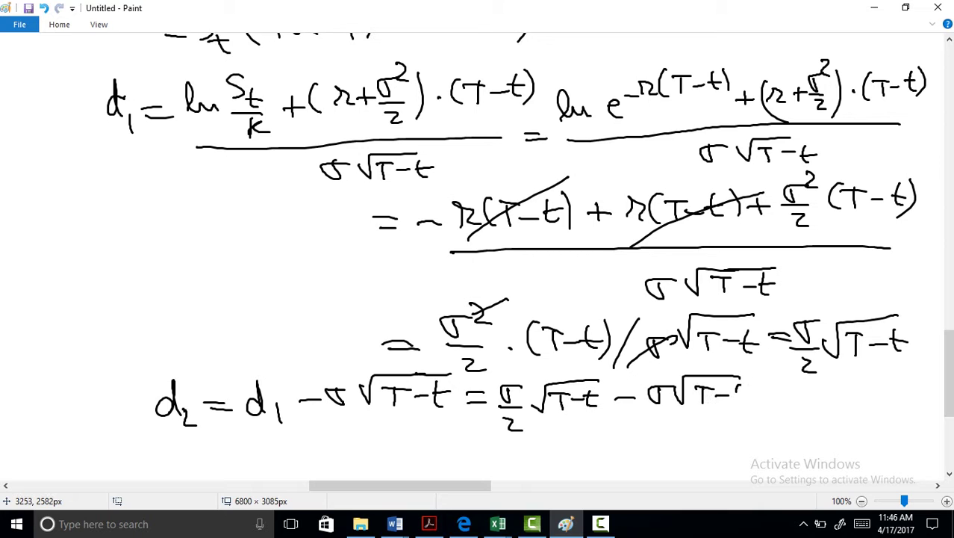
Simplify d₂ to −σ/2·√(T−t) and conclude it equals −d₁.
{"action": "scroll", "coordinate": [911, 399], "scroll_direction": "down", "scroll_amount": 3}
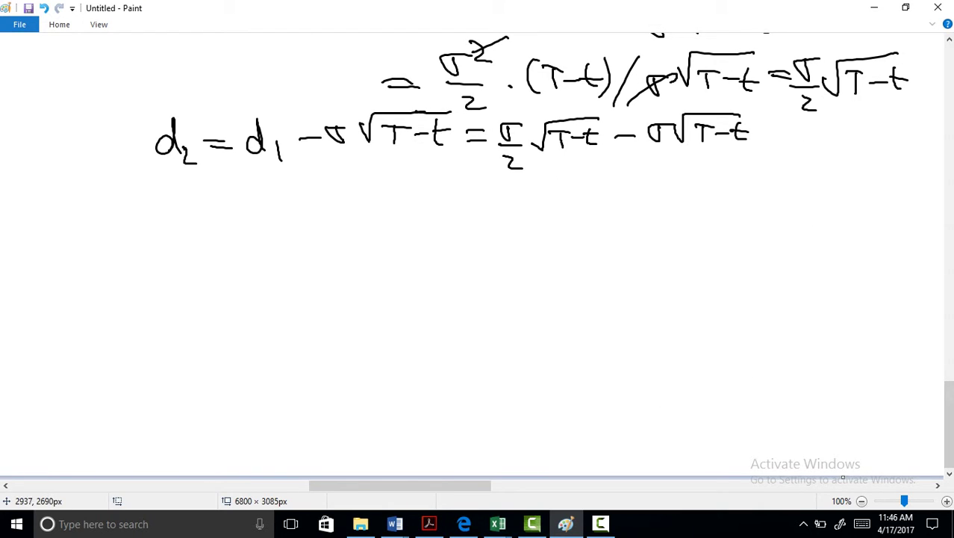
{"action": "left_click_drag", "start_coordinate": [469, 198], "coordinate": [499, 201]}
{"action": "left_click_drag", "start_coordinate": [502, 198], "coordinate": [559, 197]}
{"action": "mouse_move", "coordinate": [532, 203]}
{"action": "left_mouse_down"}
{"action": "mouse_move", "coordinate": [562, 203]}
{"action": "mouse_move", "coordinate": [566, 233]}
{"action": "left_mouse_up"}
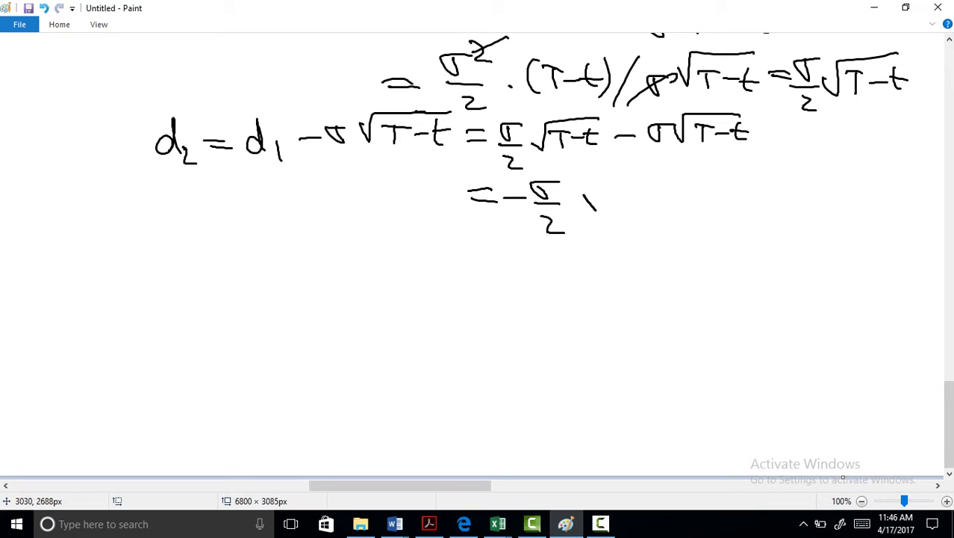
{"action": "mouse_move", "coordinate": [583, 197]}
{"action": "left_mouse_down"}
{"action": "mouse_move", "coordinate": [671, 178]}
{"action": "mouse_move", "coordinate": [630, 194]}
{"action": "left_mouse_up"}
{"action": "mouse_move", "coordinate": [632, 205]}
{"action": "left_mouse_down"}
{"action": "mouse_move", "coordinate": [675, 208]}
{"action": "mouse_move", "coordinate": [711, 194]}
{"action": "left_mouse_up"}
{"action": "mouse_move", "coordinate": [724, 198]}
{"action": "left_mouse_down"}
{"action": "mouse_move", "coordinate": [763, 188]}
{"action": "mouse_move", "coordinate": [767, 198]}
{"action": "left_mouse_up"}
{"action": "left_click_drag", "start_coordinate": [787, 192], "coordinate": [789, 212]}
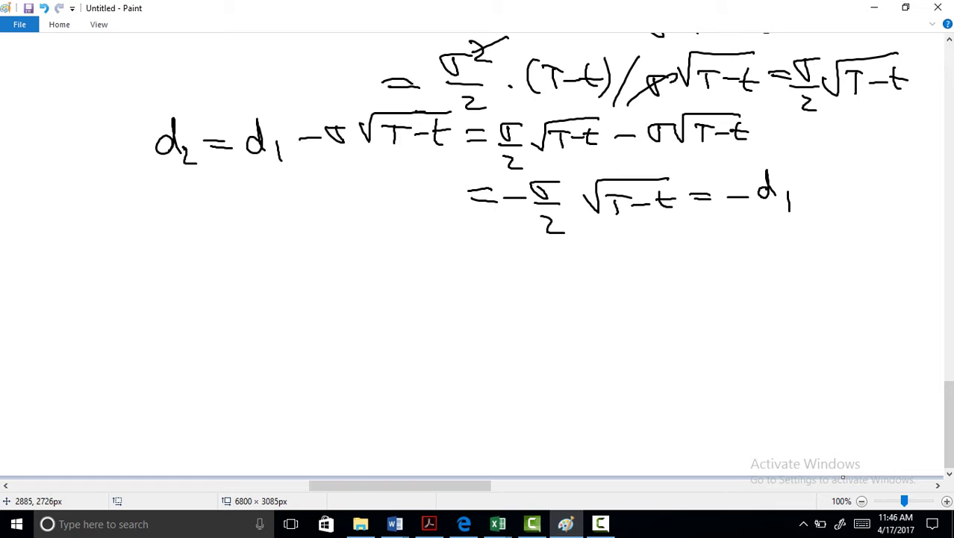
{"action": "scroll", "coordinate": [478, 254], "scroll_direction": "up", "scroll_amount": 10}
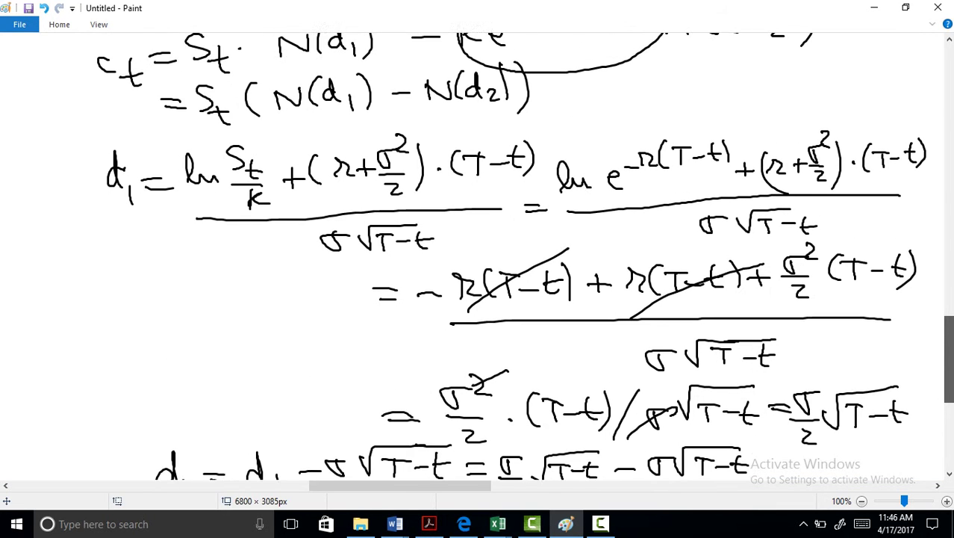
{"action": "scroll", "coordinate": [75, 278], "scroll_direction": "down", "scroll_amount": 2}
{"action": "scroll", "coordinate": [75, 278], "scroll_direction": "down", "scroll_amount": 6}
{"action": "scroll", "coordinate": [74, 278], "scroll_direction": "down", "scroll_amount": 1}
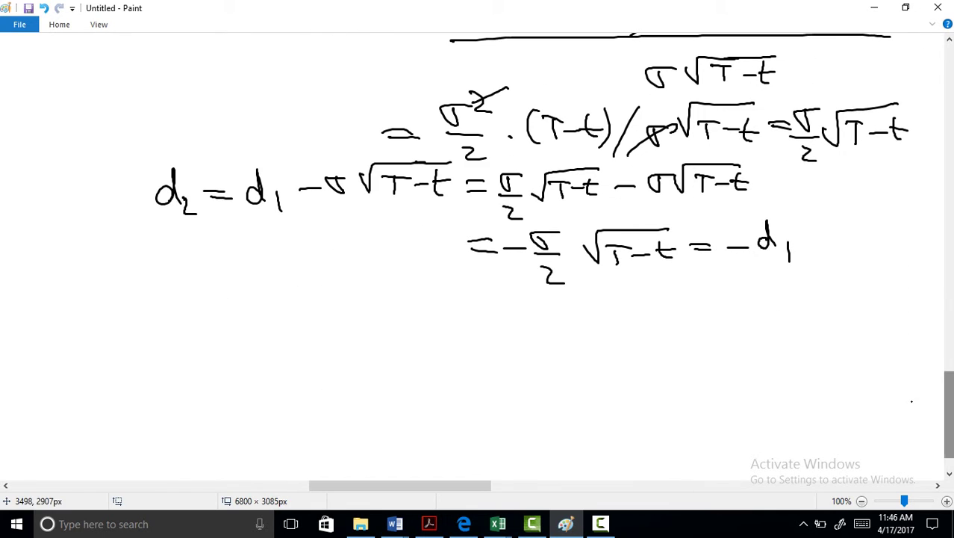
Write N(d₁) − N(d₂) = N(d₁) − N(−d₁).
{"action": "mouse_move", "coordinate": [80, 308]}
{"action": "left_mouse_down"}
{"action": "mouse_move", "coordinate": [110, 293]}
{"action": "mouse_move", "coordinate": [121, 330]}
{"action": "left_mouse_up"}
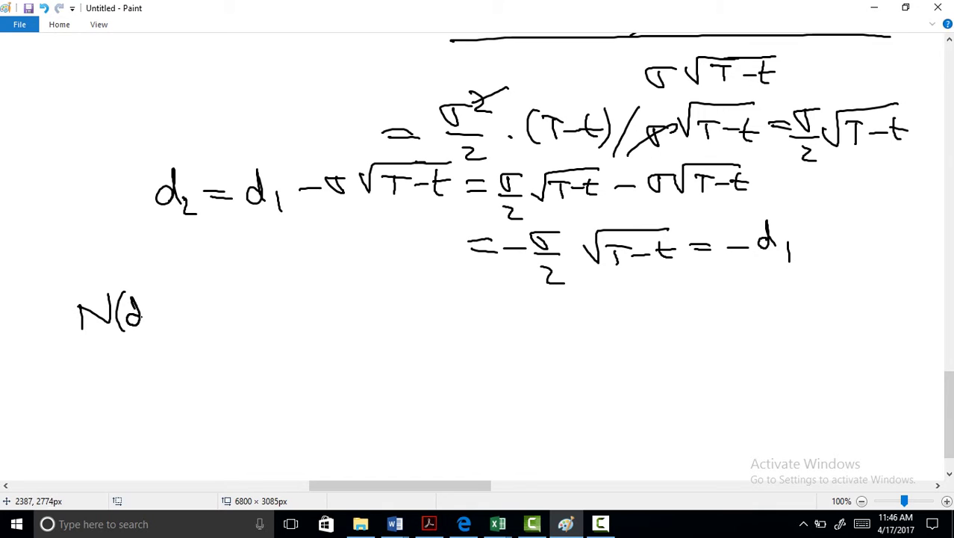
{"action": "mouse_move", "coordinate": [142, 299]}
{"action": "left_mouse_down"}
{"action": "mouse_move", "coordinate": [173, 333]}
{"action": "mouse_move", "coordinate": [221, 316]}
{"action": "left_mouse_up"}
{"action": "left_click_drag", "start_coordinate": [227, 307], "coordinate": [249, 301]}
{"action": "mouse_move", "coordinate": [263, 296]}
{"action": "left_mouse_down"}
{"action": "mouse_move", "coordinate": [260, 324]}
{"action": "mouse_move", "coordinate": [279, 293]}
{"action": "mouse_move", "coordinate": [304, 328]}
{"action": "left_mouse_up"}
{"action": "mouse_move", "coordinate": [302, 293]}
{"action": "left_mouse_down"}
{"action": "mouse_move", "coordinate": [308, 328]}
{"action": "mouse_move", "coordinate": [364, 314]}
{"action": "left_mouse_up"}
{"action": "mouse_move", "coordinate": [371, 327]}
{"action": "left_mouse_down"}
{"action": "mouse_move", "coordinate": [398, 302]}
{"action": "mouse_move", "coordinate": [408, 327]}
{"action": "mouse_move", "coordinate": [439, 332]}
{"action": "left_mouse_up"}
{"action": "left_click_drag", "start_coordinate": [447, 298], "coordinate": [457, 325]}
{"action": "mouse_move", "coordinate": [476, 312]}
{"action": "left_mouse_down"}
{"action": "mouse_move", "coordinate": [548, 301]}
{"action": "mouse_move", "coordinate": [561, 322]}
{"action": "left_mouse_up"}
{"action": "mouse_move", "coordinate": [570, 312]}
{"action": "left_mouse_down"}
{"action": "mouse_move", "coordinate": [582, 311]}
{"action": "mouse_move", "coordinate": [593, 290]}
{"action": "mouse_move", "coordinate": [607, 319]}
{"action": "left_mouse_up"}
{"action": "left_click_drag", "start_coordinate": [613, 288], "coordinate": [617, 332]}
Rewrite it as N(d₁) − (1 − N(d₁)) using normal symmetry, correcting a slip.
{"action": "mouse_move", "coordinate": [336, 368]}
{"action": "left_mouse_down"}
{"action": "mouse_move", "coordinate": [364, 365]}
{"action": "mouse_move", "coordinate": [366, 374]}
{"action": "left_mouse_up"}
{"action": "mouse_move", "coordinate": [378, 358]}
{"action": "left_mouse_down"}
{"action": "mouse_move", "coordinate": [397, 379]}
{"action": "mouse_move", "coordinate": [429, 359]}
{"action": "mouse_move", "coordinate": [440, 379]}
{"action": "left_mouse_up"}
{"action": "left_click_drag", "start_coordinate": [457, 363], "coordinate": [458, 366]}
{"action": "mouse_move", "coordinate": [392, 366]}
{"action": "left_mouse_down"}
{"action": "mouse_move", "coordinate": [453, 357]}
{"action": "mouse_move", "coordinate": [453, 369]}
{"action": "left_mouse_up"}
{"action": "mouse_move", "coordinate": [485, 372]}
{"action": "left_mouse_down"}
{"action": "mouse_move", "coordinate": [489, 355]}
{"action": "mouse_move", "coordinate": [514, 366]}
{"action": "left_mouse_up"}
{"action": "mouse_move", "coordinate": [524, 342]}
{"action": "left_mouse_down"}
{"action": "mouse_move", "coordinate": [529, 369]}
{"action": "mouse_move", "coordinate": [546, 379]}
{"action": "left_mouse_up"}
{"action": "mouse_move", "coordinate": [551, 345]}
{"action": "left_mouse_down"}
{"action": "mouse_move", "coordinate": [555, 379]}
{"action": "mouse_move", "coordinate": [611, 362]}
{"action": "mouse_move", "coordinate": [626, 374]}
{"action": "left_mouse_up"}
{"action": "mouse_move", "coordinate": [639, 337]}
{"action": "left_mouse_down"}
{"action": "mouse_move", "coordinate": [644, 369]}
{"action": "mouse_move", "coordinate": [674, 357]}
{"action": "left_mouse_up"}
{"action": "mouse_move", "coordinate": [680, 365]}
{"action": "left_mouse_down"}
{"action": "mouse_move", "coordinate": [703, 338]}
{"action": "mouse_move", "coordinate": [708, 365]}
{"action": "left_mouse_up"}
{"action": "left_click_drag", "start_coordinate": [729, 333], "coordinate": [750, 362]}
{"action": "left_click_drag", "start_coordinate": [756, 329], "coordinate": [753, 380]}
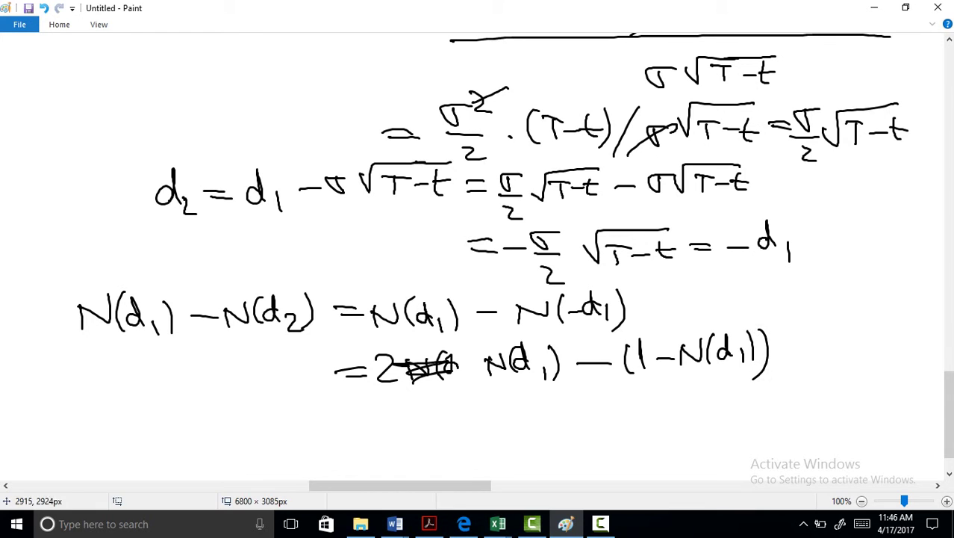
Simplify the difference to 2N(d₁) − 1.
{"action": "left_click_drag", "start_coordinate": [463, 410], "coordinate": [489, 413]}
{"action": "mouse_move", "coordinate": [470, 422]}
{"action": "left_mouse_down"}
{"action": "mouse_move", "coordinate": [522, 428]}
{"action": "mouse_move", "coordinate": [551, 400]}
{"action": "left_mouse_up"}
{"action": "mouse_move", "coordinate": [574, 388]}
{"action": "left_mouse_down"}
{"action": "mouse_move", "coordinate": [569, 423]}
{"action": "mouse_move", "coordinate": [611, 425]}
{"action": "left_mouse_up"}
{"action": "left_click_drag", "start_coordinate": [635, 404], "coordinate": [690, 416]}
{"action": "scroll", "coordinate": [690, 417], "scroll_direction": "down", "scroll_amount": 1}
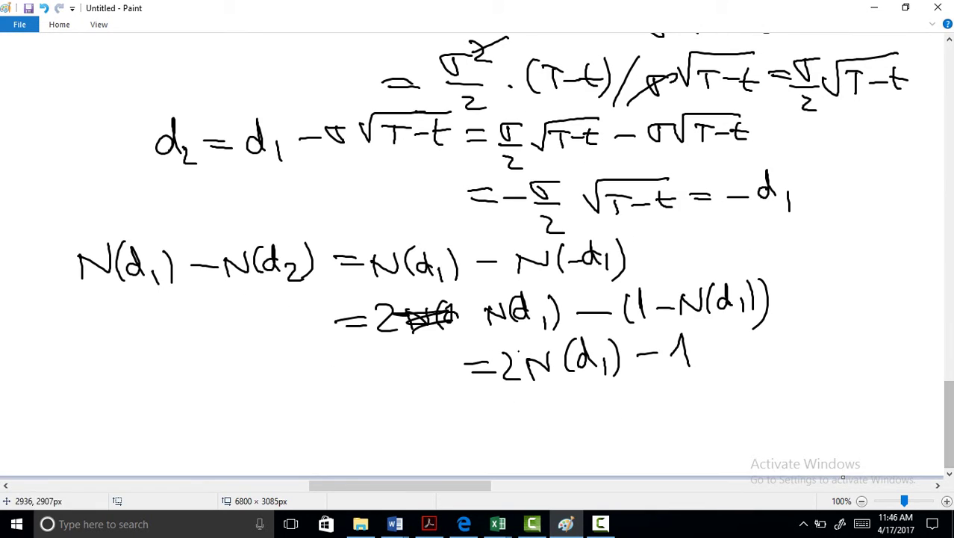
{"action": "mouse_move", "coordinate": [949, 411]}
{"action": "left_mouse_down"}
{"action": "mouse_move", "coordinate": [949, 342]}
{"action": "mouse_move", "coordinate": [948, 411]}
{"action": "left_mouse_up"}
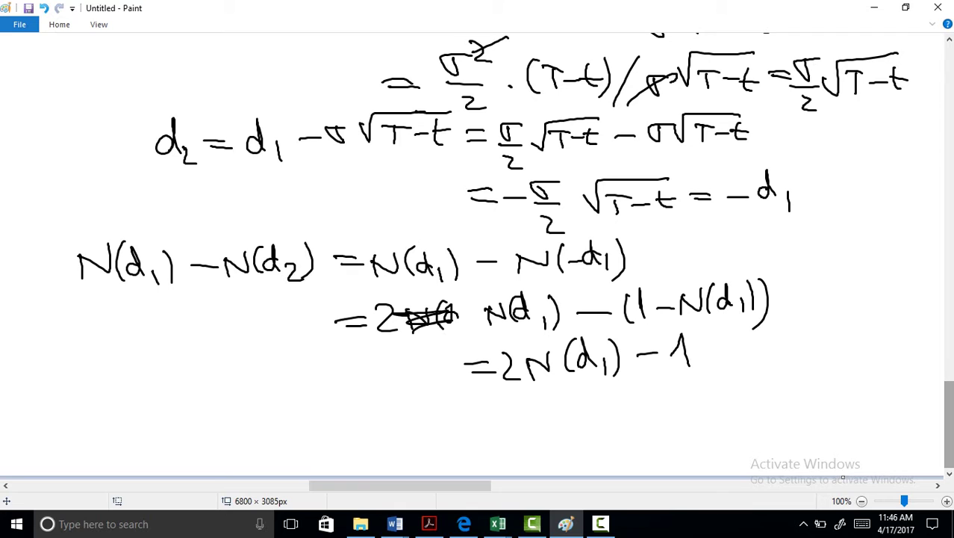
Write the call price c_t = S_t(2N(d₁) − 1).
{"action": "left_click_drag", "start_coordinate": [101, 412], "coordinate": [104, 432]}
{"action": "mouse_move", "coordinate": [118, 426]}
{"action": "left_mouse_down"}
{"action": "mouse_move", "coordinate": [114, 447]}
{"action": "mouse_move", "coordinate": [173, 424]}
{"action": "left_mouse_up"}
{"action": "mouse_move", "coordinate": [193, 405]}
{"action": "left_mouse_down"}
{"action": "mouse_move", "coordinate": [175, 433]}
{"action": "mouse_move", "coordinate": [218, 426]}
{"action": "left_mouse_up"}
{"action": "mouse_move", "coordinate": [237, 392]}
{"action": "left_mouse_down"}
{"action": "mouse_move", "coordinate": [229, 430]}
{"action": "mouse_move", "coordinate": [267, 424]}
{"action": "left_mouse_up"}
{"action": "mouse_move", "coordinate": [275, 404]}
{"action": "left_mouse_down"}
{"action": "mouse_move", "coordinate": [276, 424]}
{"action": "mouse_move", "coordinate": [297, 405]}
{"action": "mouse_move", "coordinate": [308, 428]}
{"action": "left_mouse_up"}
{"action": "left_click_drag", "start_coordinate": [323, 413], "coordinate": [336, 433]}
{"action": "mouse_move", "coordinate": [341, 401]}
{"action": "left_mouse_down"}
{"action": "mouse_move", "coordinate": [345, 435]}
{"action": "mouse_move", "coordinate": [382, 418]}
{"action": "mouse_move", "coordinate": [408, 426]}
{"action": "left_mouse_up"}
{"action": "left_click_drag", "start_coordinate": [415, 389], "coordinate": [417, 437]}
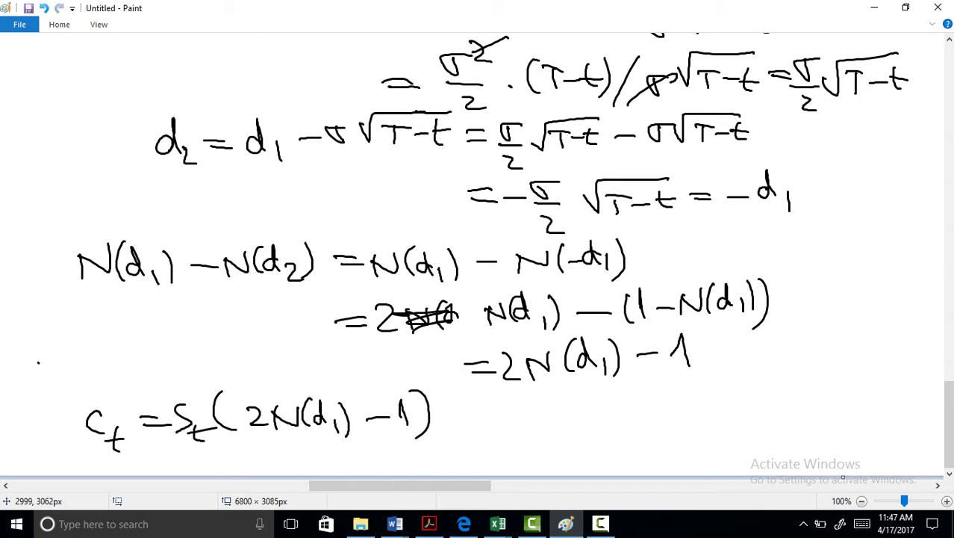
{"action": "left_click_drag", "start_coordinate": [400, 486], "coordinate": [430, 485]}
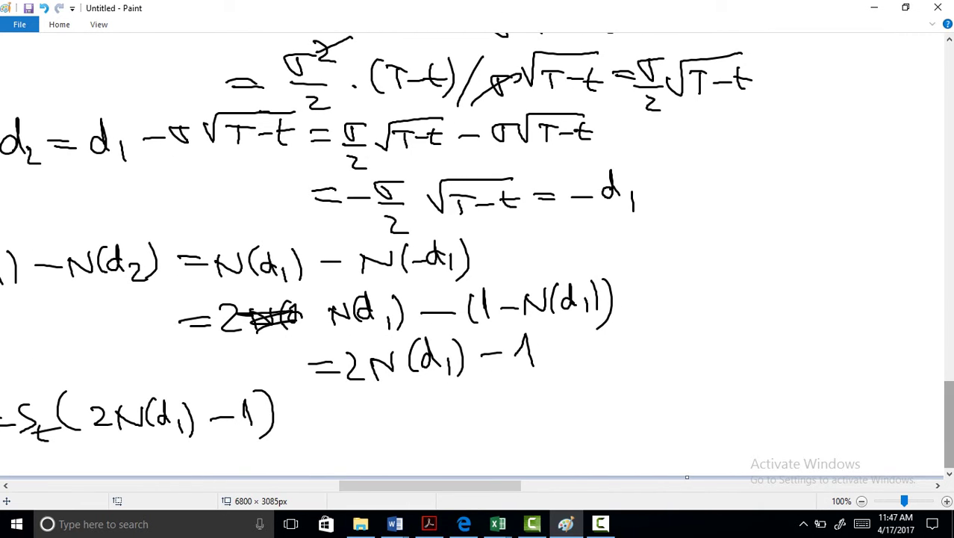
Scroll up to review the T=3M, 16% data and c_t formula, then back down.
{"action": "scroll", "coordinate": [477, 257], "scroll_direction": "up", "scroll_amount": 5}
{"action": "scroll", "coordinate": [476, 256], "scroll_direction": "up", "scroll_amount": 5}
{"action": "scroll", "coordinate": [477, 257], "scroll_direction": "up", "scroll_amount": 5}
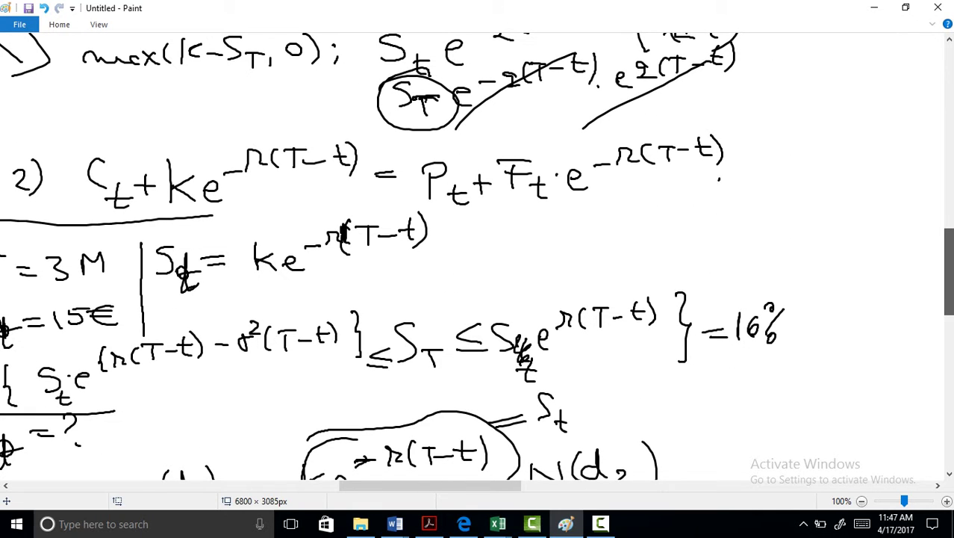
{"action": "scroll", "coordinate": [476, 257], "scroll_direction": "down", "scroll_amount": 1}
{"action": "scroll", "coordinate": [477, 257], "scroll_direction": "down", "scroll_amount": 1}
{"action": "scroll", "coordinate": [476, 257], "scroll_direction": "down", "scroll_amount": 1}
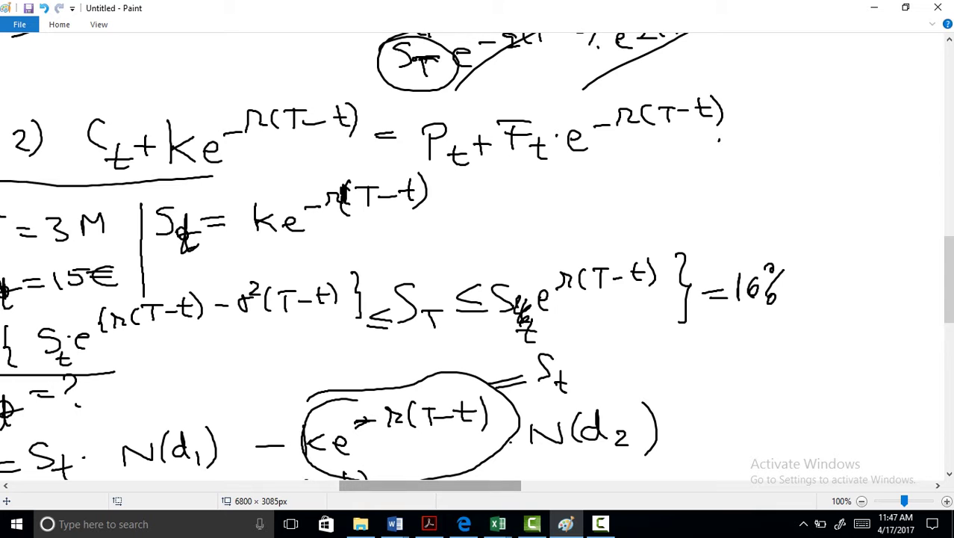
Handwrite the stock SDE dS_t = μS_t dt + σS_t dB_t.
{"action": "left_click_drag", "start_coordinate": [430, 486], "coordinate": [529, 485]}
{"action": "mouse_move", "coordinate": [343, 89]}
{"action": "left_mouse_down"}
{"action": "mouse_move", "coordinate": [335, 97]}
{"action": "mouse_move", "coordinate": [351, 109]}
{"action": "left_mouse_up"}
{"action": "left_click_drag", "start_coordinate": [366, 74], "coordinate": [355, 105]}
{"action": "mouse_move", "coordinate": [377, 89]}
{"action": "left_mouse_down"}
{"action": "mouse_move", "coordinate": [393, 110]}
{"action": "mouse_move", "coordinate": [403, 105]}
{"action": "left_mouse_up"}
{"action": "left_click_drag", "start_coordinate": [410, 87], "coordinate": [429, 85]}
{"action": "mouse_move", "coordinate": [412, 97]}
{"action": "left_mouse_down"}
{"action": "mouse_move", "coordinate": [437, 96]}
{"action": "mouse_move", "coordinate": [462, 74]}
{"action": "mouse_move", "coordinate": [468, 89]}
{"action": "left_mouse_up"}
{"action": "mouse_move", "coordinate": [488, 83]}
{"action": "left_mouse_down"}
{"action": "mouse_move", "coordinate": [490, 98]}
{"action": "mouse_move", "coordinate": [524, 88]}
{"action": "left_mouse_up"}
{"action": "mouse_move", "coordinate": [541, 89]}
{"action": "left_mouse_down"}
{"action": "mouse_move", "coordinate": [541, 64]}
{"action": "mouse_move", "coordinate": [587, 78]}
{"action": "left_mouse_up"}
{"action": "left_click_drag", "start_coordinate": [602, 67], "coordinate": [671, 74]}
{"action": "mouse_move", "coordinate": [681, 75]}
{"action": "left_mouse_down"}
{"action": "mouse_move", "coordinate": [694, 52]}
{"action": "mouse_move", "coordinate": [705, 88]}
{"action": "left_mouse_up"}
Below the SDE, write ⇒ S_T = S_t exp((μ − σ²/2).
{"action": "left_click_drag", "start_coordinate": [341, 124], "coordinate": [341, 143]}
{"action": "mouse_move", "coordinate": [347, 117]}
{"action": "left_mouse_down"}
{"action": "mouse_move", "coordinate": [348, 143]}
{"action": "mouse_move", "coordinate": [358, 141]}
{"action": "mouse_move", "coordinate": [329, 191]}
{"action": "mouse_move", "coordinate": [400, 176]}
{"action": "left_mouse_up"}
{"action": "left_click_drag", "start_coordinate": [383, 183], "coordinate": [416, 182]}
{"action": "mouse_move", "coordinate": [439, 159]}
{"action": "left_mouse_down"}
{"action": "mouse_move", "coordinate": [427, 185]}
{"action": "mouse_move", "coordinate": [453, 193]}
{"action": "mouse_move", "coordinate": [490, 172]}
{"action": "left_mouse_up"}
{"action": "mouse_move", "coordinate": [490, 160]}
{"action": "left_mouse_down"}
{"action": "mouse_move", "coordinate": [499, 175]}
{"action": "mouse_move", "coordinate": [531, 178]}
{"action": "left_mouse_up"}
{"action": "mouse_move", "coordinate": [553, 149]}
{"action": "left_mouse_down"}
{"action": "mouse_move", "coordinate": [544, 176]}
{"action": "mouse_move", "coordinate": [598, 149]}
{"action": "left_mouse_up"}
{"action": "mouse_move", "coordinate": [606, 134]}
{"action": "left_mouse_down"}
{"action": "mouse_move", "coordinate": [622, 146]}
{"action": "mouse_move", "coordinate": [624, 185]}
{"action": "mouse_move", "coordinate": [639, 166]}
{"action": "left_mouse_up"}
{"action": "mouse_move", "coordinate": [660, 143]}
{"action": "left_mouse_down"}
{"action": "mouse_move", "coordinate": [651, 170]}
{"action": "mouse_move", "coordinate": [675, 169]}
{"action": "left_mouse_up"}
Finish the exponent with (T−t) + σ(B_T − B_t) and close it.
{"action": "left_click_drag", "start_coordinate": [687, 151], "coordinate": [738, 159]}
{"action": "mouse_move", "coordinate": [755, 140]}
{"action": "left_mouse_down"}
{"action": "mouse_move", "coordinate": [756, 158]}
{"action": "mouse_move", "coordinate": [790, 138]}
{"action": "mouse_move", "coordinate": [795, 156]}
{"action": "left_mouse_up"}
{"action": "left_click_drag", "start_coordinate": [812, 125], "coordinate": [816, 152]}
{"action": "left_click_drag", "start_coordinate": [838, 148], "coordinate": [836, 160]}
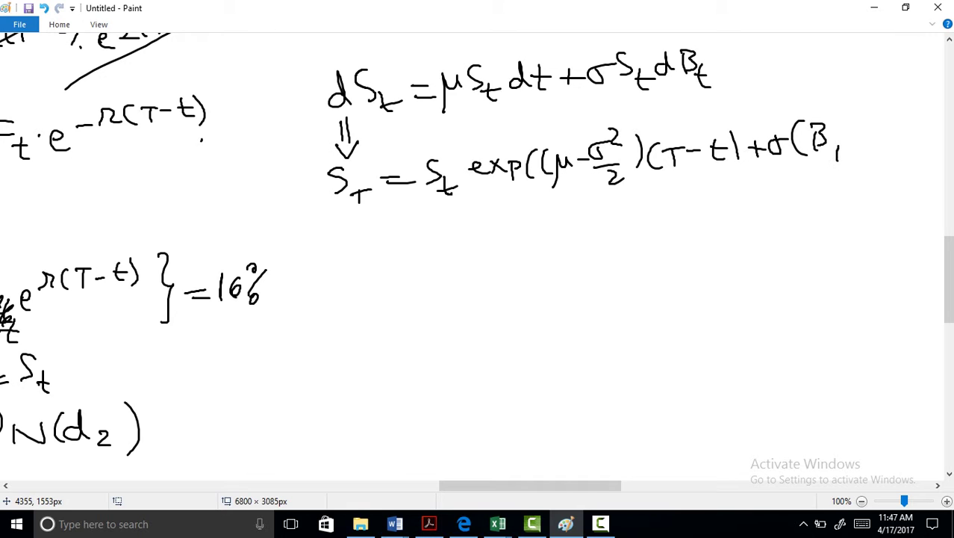
{"action": "left_click_drag", "start_coordinate": [884, 120], "coordinate": [882, 145]}
{"action": "left_click_drag", "start_coordinate": [884, 118], "coordinate": [887, 145]}
{"action": "left_click_drag", "start_coordinate": [906, 135], "coordinate": [904, 155]}
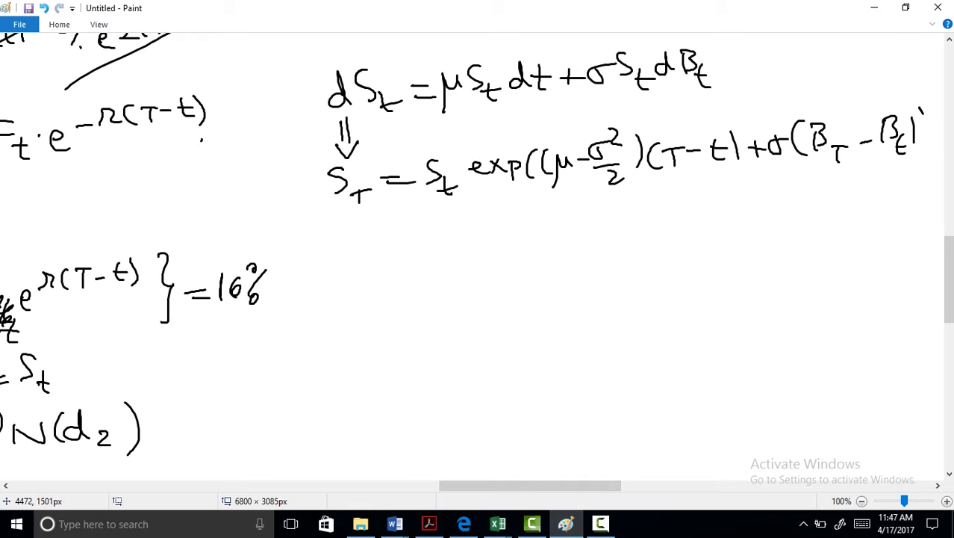
{"action": "left_click_drag", "start_coordinate": [923, 112], "coordinate": [925, 156]}
On a new line, write B_T − B_t ~ N(0, T−t).
{"action": "mouse_move", "coordinate": [343, 216]}
{"action": "left_mouse_down"}
{"action": "mouse_move", "coordinate": [345, 249]}
{"action": "mouse_move", "coordinate": [412, 232]}
{"action": "left_mouse_up"}
{"action": "mouse_move", "coordinate": [421, 217]}
{"action": "left_mouse_down"}
{"action": "mouse_move", "coordinate": [422, 251]}
{"action": "mouse_move", "coordinate": [439, 237]}
{"action": "left_mouse_up"}
{"action": "mouse_move", "coordinate": [448, 226]}
{"action": "left_mouse_down"}
{"action": "mouse_move", "coordinate": [451, 253]}
{"action": "mouse_move", "coordinate": [463, 236]}
{"action": "left_mouse_up"}
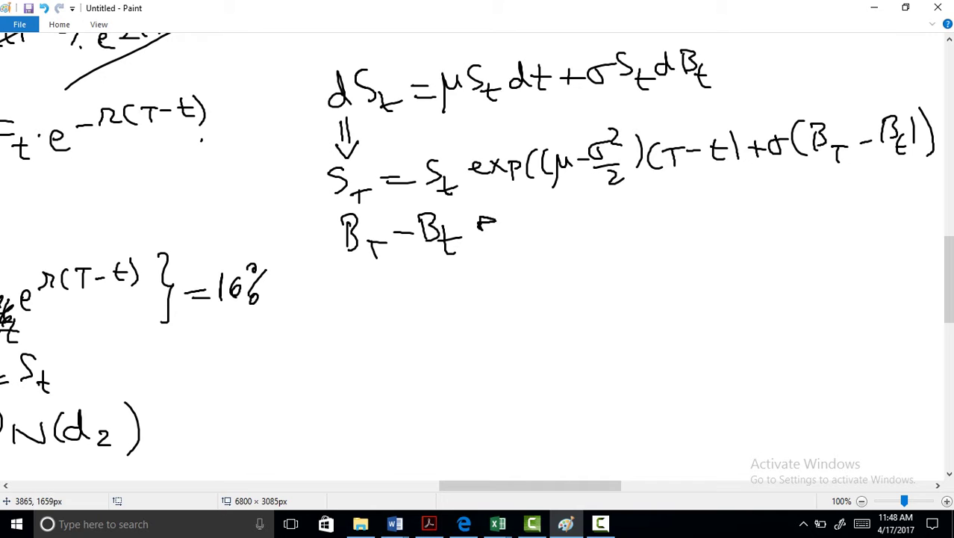
{"action": "left_click_drag", "start_coordinate": [495, 220], "coordinate": [512, 216]}
{"action": "mouse_move", "coordinate": [514, 217]}
{"action": "left_mouse_down"}
{"action": "mouse_move", "coordinate": [529, 234]}
{"action": "mouse_move", "coordinate": [556, 211]}
{"action": "mouse_move", "coordinate": [563, 233]}
{"action": "left_mouse_up"}
{"action": "left_click_drag", "start_coordinate": [575, 215], "coordinate": [577, 217]}
{"action": "left_click_drag", "start_coordinate": [587, 225], "coordinate": [627, 198]}
{"action": "left_click_drag", "start_coordinate": [632, 212], "coordinate": [659, 218]}
{"action": "left_click_drag", "start_coordinate": [657, 204], "coordinate": [673, 203]}
{"action": "left_click_drag", "start_coordinate": [672, 186], "coordinate": [676, 218]}
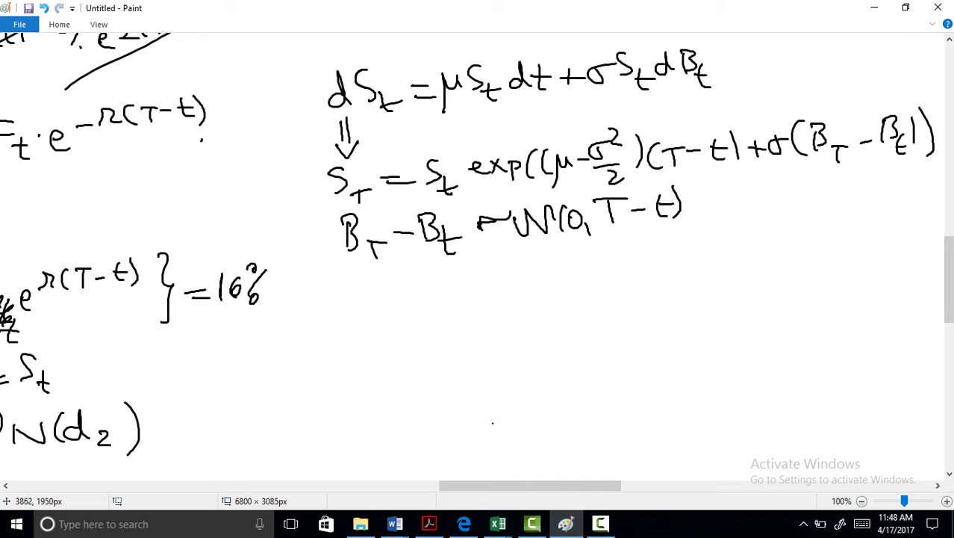
{"action": "scroll", "coordinate": [478, 262], "scroll_direction": "left", "scroll_amount": 3}
{"action": "scroll", "coordinate": [478, 262], "scroll_direction": "up", "scroll_amount": 2}
{"action": "scroll", "coordinate": [478, 261], "scroll_direction": "right", "scroll_amount": 1}
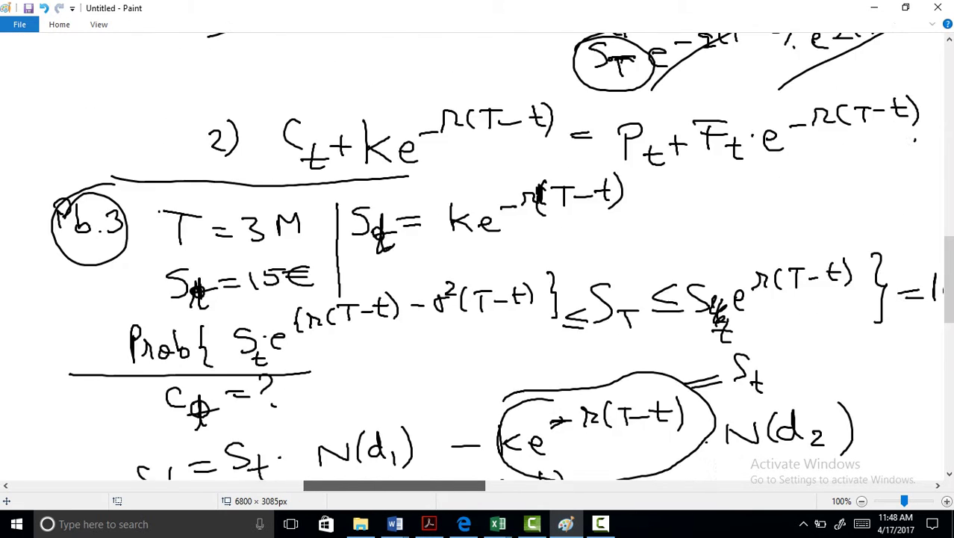
{"action": "scroll", "coordinate": [478, 261], "scroll_direction": "down", "scroll_amount": 2}
{"action": "scroll", "coordinate": [478, 261], "scroll_direction": "right", "scroll_amount": 3}
Rewrite the increment as N(0, 1/4) and equate it to ½·N₀,₁.
{"action": "left_click_drag", "start_coordinate": [362, 197], "coordinate": [388, 196]}
{"action": "left_click_drag", "start_coordinate": [370, 209], "coordinate": [415, 212]}
{"action": "mouse_move", "coordinate": [417, 183]}
{"action": "left_mouse_down"}
{"action": "mouse_move", "coordinate": [430, 212]}
{"action": "mouse_move", "coordinate": [442, 181]}
{"action": "left_mouse_up"}
{"action": "mouse_move", "coordinate": [451, 183]}
{"action": "left_mouse_down"}
{"action": "mouse_move", "coordinate": [450, 210]}
{"action": "mouse_move", "coordinate": [458, 194]}
{"action": "left_mouse_up"}
{"action": "left_click_drag", "start_coordinate": [470, 204], "coordinate": [469, 212]}
{"action": "left_click_drag", "start_coordinate": [489, 174], "coordinate": [503, 220]}
{"action": "left_click_drag", "start_coordinate": [511, 173], "coordinate": [516, 218]}
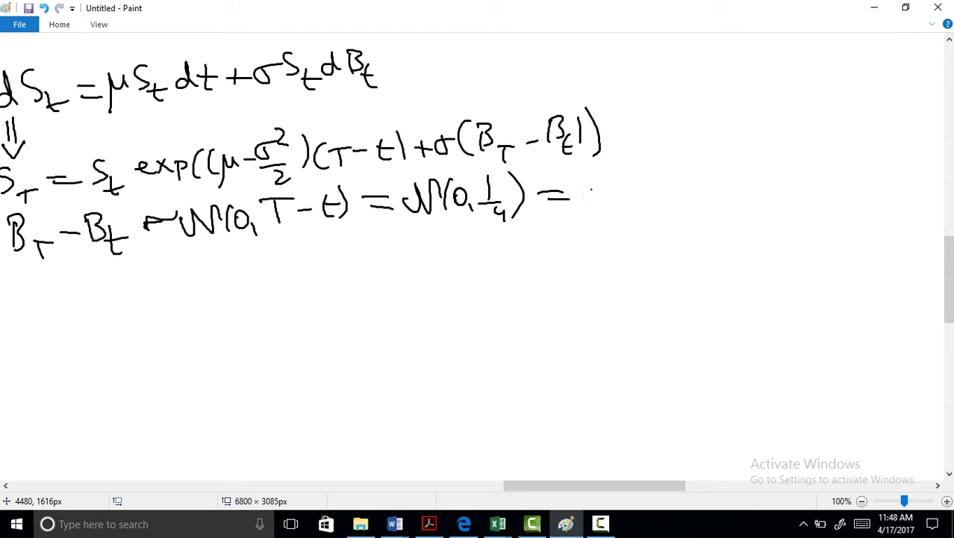
{"action": "left_click_drag", "start_coordinate": [583, 183], "coordinate": [602, 198]}
{"action": "left_click_drag", "start_coordinate": [590, 207], "coordinate": [611, 221]}
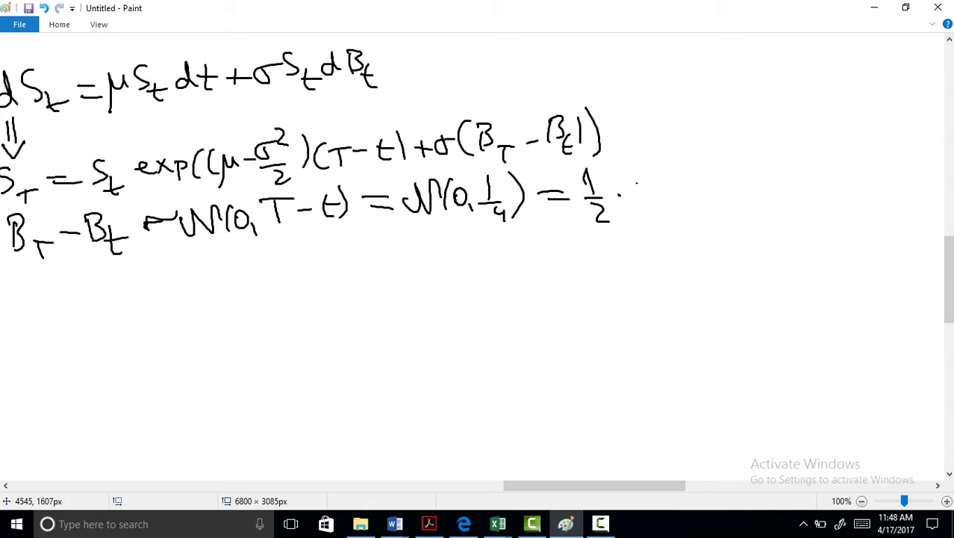
{"action": "mouse_move", "coordinate": [636, 185]}
{"action": "left_mouse_down"}
{"action": "mouse_move", "coordinate": [652, 170]}
{"action": "mouse_move", "coordinate": [662, 197]}
{"action": "left_mouse_up"}
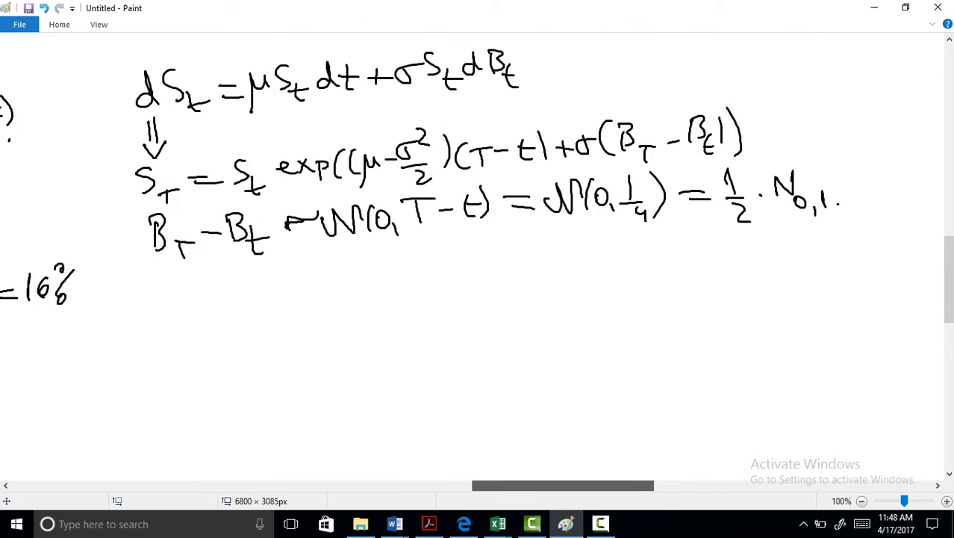
Extend the probability line to P(S_t e.
{"action": "left_click_drag", "start_coordinate": [553, 486], "coordinate": [507, 486]}
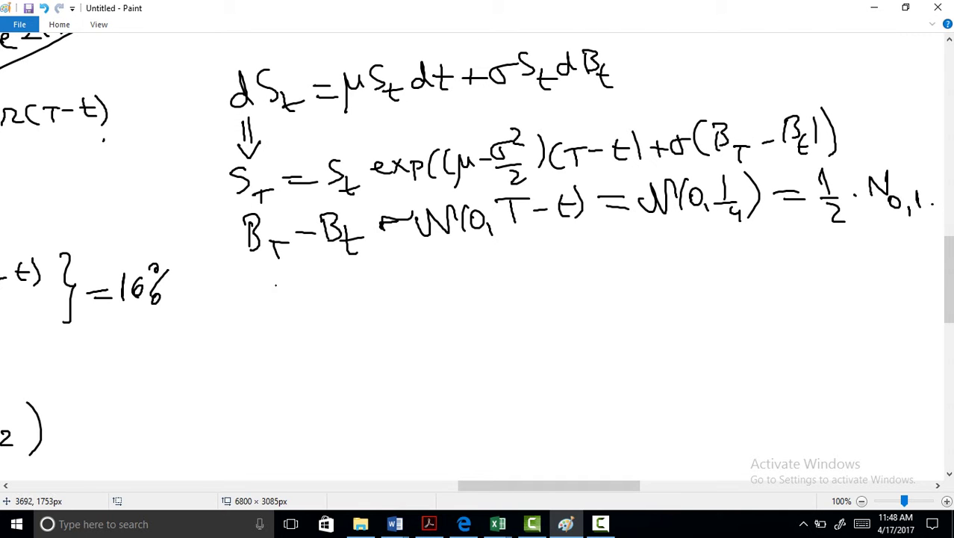
{"action": "mouse_move", "coordinate": [251, 285]}
{"action": "left_mouse_down"}
{"action": "mouse_move", "coordinate": [251, 319]}
{"action": "mouse_move", "coordinate": [250, 297]}
{"action": "left_mouse_up"}
{"action": "left_click_drag", "start_coordinate": [274, 271], "coordinate": [275, 322]}
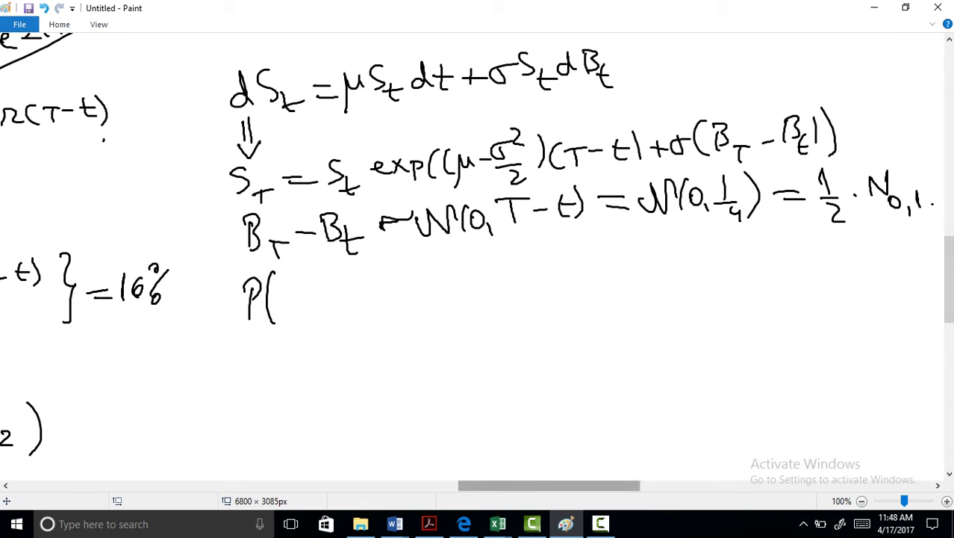
{"action": "mouse_move", "coordinate": [549, 485]}
{"action": "left_mouse_down"}
{"action": "mouse_move", "coordinate": [433, 486]}
{"action": "mouse_move", "coordinate": [517, 486]}
{"action": "left_mouse_up"}
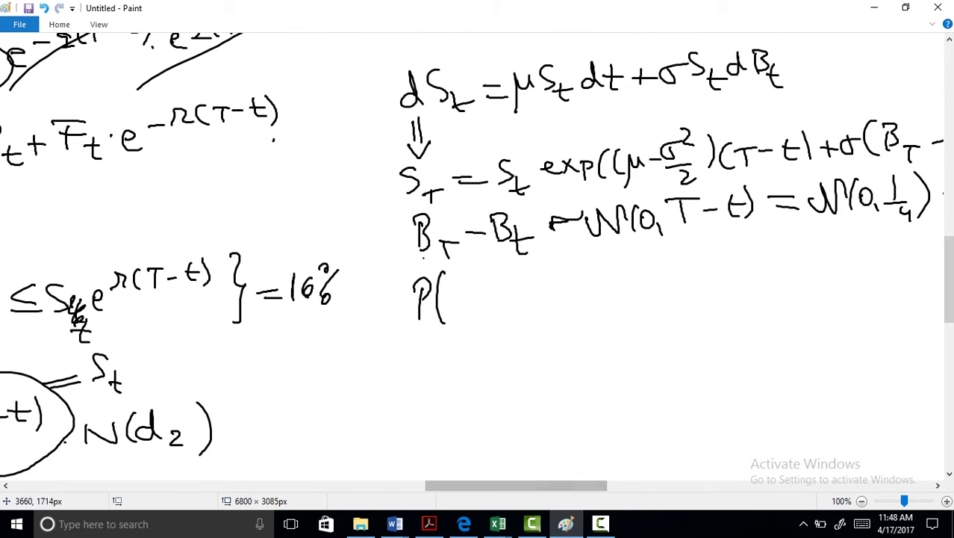
{"action": "left_click_drag", "start_coordinate": [458, 279], "coordinate": [450, 306]}
{"action": "mouse_move", "coordinate": [466, 299]}
{"action": "left_mouse_down"}
{"action": "mouse_move", "coordinate": [478, 320]}
{"action": "mouse_move", "coordinate": [484, 307]}
{"action": "left_mouse_up"}
{"action": "left_click_drag", "start_coordinate": [486, 296], "coordinate": [498, 312]}
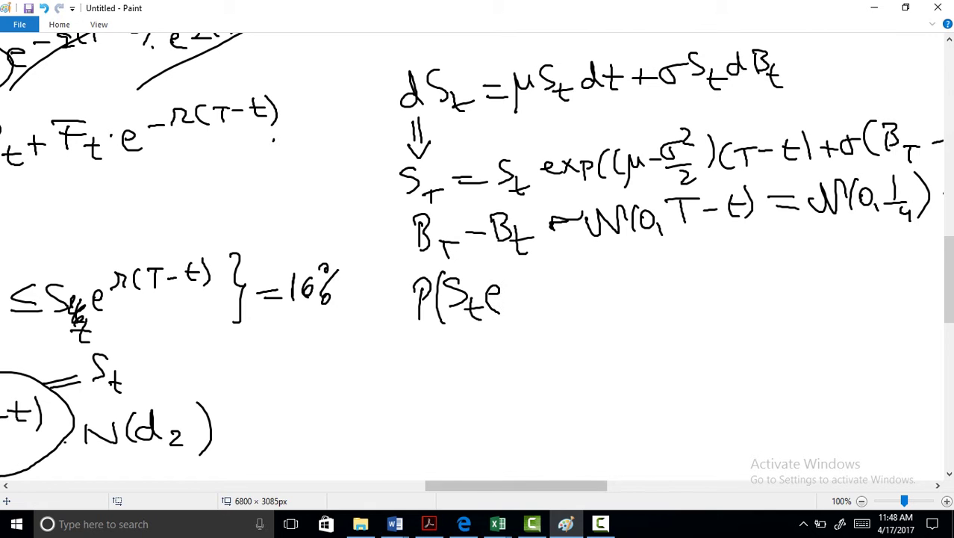
{"action": "mouse_move", "coordinate": [515, 486]}
{"action": "left_mouse_down"}
{"action": "mouse_move", "coordinate": [431, 485]}
{"action": "mouse_move", "coordinate": [517, 486]}
{"action": "left_mouse_up"}
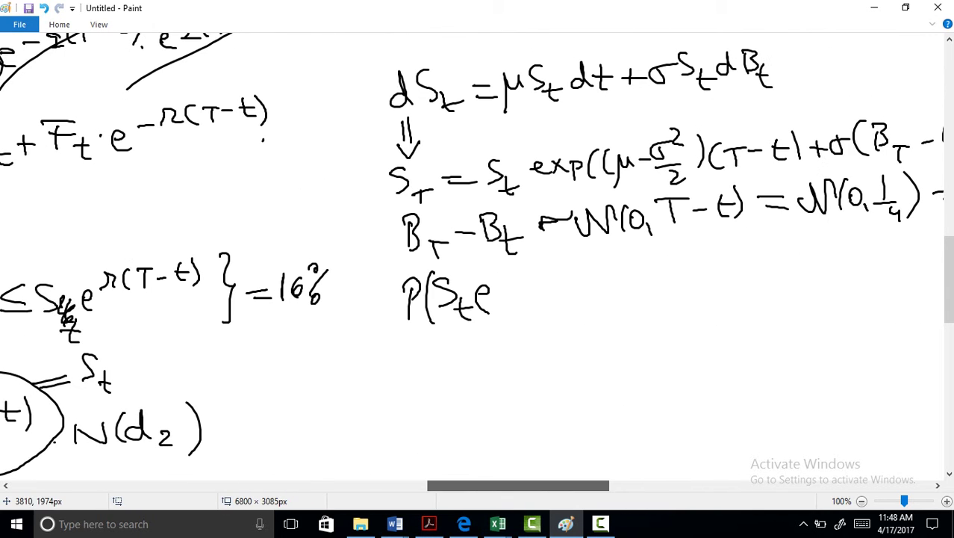
Add the exponent r(T−t) − σ²/2, then strike it through.
{"action": "left_click_drag", "start_coordinate": [509, 277], "coordinate": [521, 261]}
{"action": "mouse_move", "coordinate": [523, 278]}
{"action": "left_mouse_down"}
{"action": "mouse_move", "coordinate": [535, 259]}
{"action": "mouse_move", "coordinate": [588, 263]}
{"action": "left_mouse_up"}
{"action": "left_click_drag", "start_coordinate": [590, 251], "coordinate": [594, 290]}
{"action": "mouse_move", "coordinate": [518, 485]}
{"action": "left_mouse_down"}
{"action": "mouse_move", "coordinate": [469, 485]}
{"action": "mouse_move", "coordinate": [537, 486]}
{"action": "left_mouse_up"}
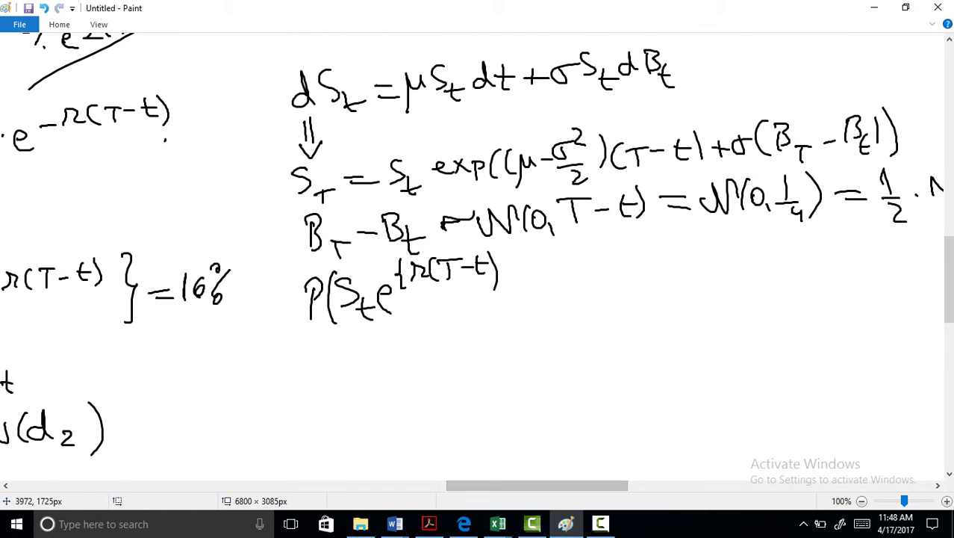
{"action": "mouse_move", "coordinate": [504, 261]}
{"action": "left_mouse_down"}
{"action": "mouse_move", "coordinate": [560, 252]}
{"action": "mouse_move", "coordinate": [557, 267]}
{"action": "left_mouse_up"}
{"action": "left_click_drag", "start_coordinate": [545, 272], "coordinate": [559, 284]}
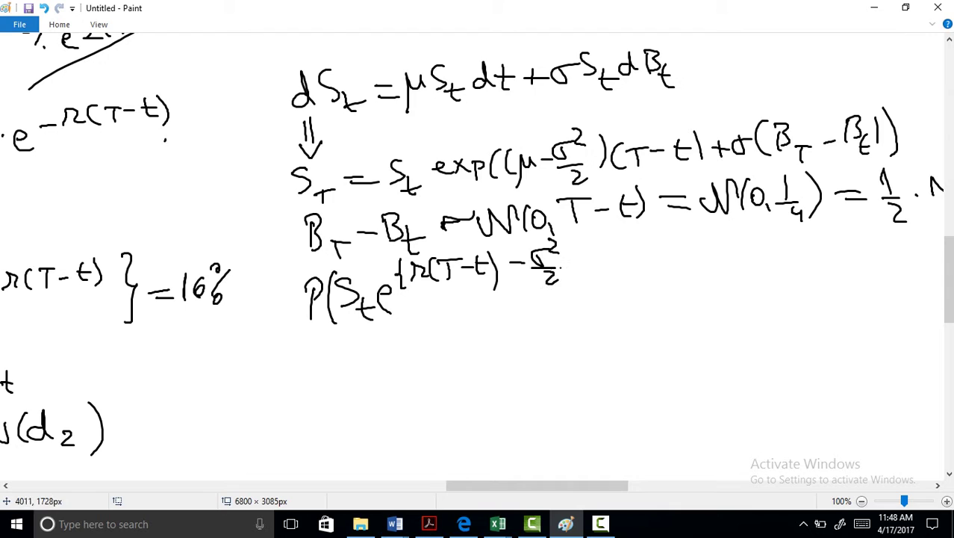
{"action": "mouse_move", "coordinate": [323, 289]}
{"action": "left_mouse_down"}
{"action": "mouse_move", "coordinate": [554, 264]}
{"action": "mouse_move", "coordinate": [366, 301]}
{"action": "left_mouse_up"}
Restart the line below as P(S_t e^{r − σ²/2} ≤.
{"action": "left_click_drag", "start_coordinate": [338, 336], "coordinate": [340, 369]}
{"action": "left_click_drag", "start_coordinate": [338, 338], "coordinate": [365, 373]}
{"action": "mouse_move", "coordinate": [393, 344]}
{"action": "left_mouse_down"}
{"action": "mouse_move", "coordinate": [375, 374]}
{"action": "mouse_move", "coordinate": [403, 388]}
{"action": "left_mouse_up"}
{"action": "left_click_drag", "start_coordinate": [398, 375], "coordinate": [442, 369]}
{"action": "left_click_drag", "start_coordinate": [462, 320], "coordinate": [492, 328]}
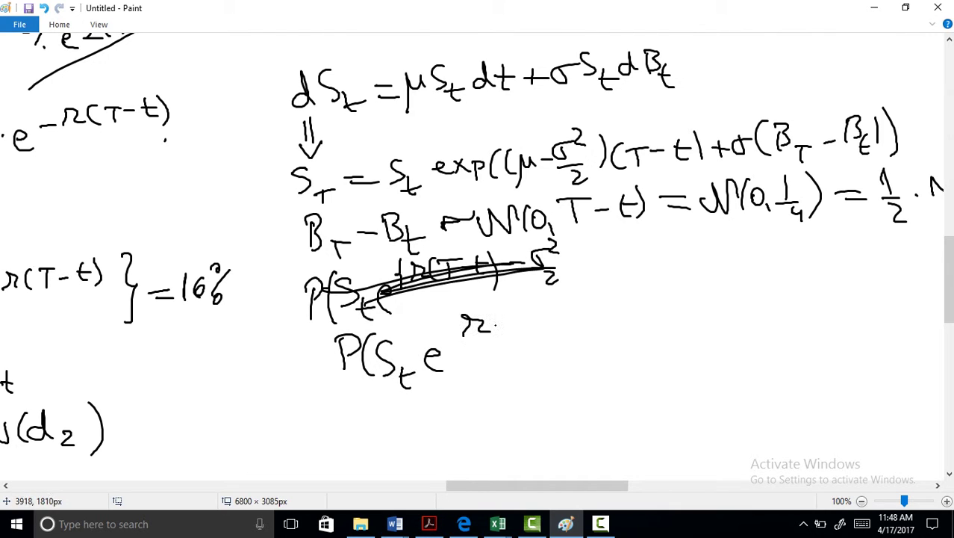
{"action": "left_click_drag", "start_coordinate": [579, 314], "coordinate": [588, 306]}
{"action": "left_click_drag", "start_coordinate": [585, 294], "coordinate": [604, 348]}
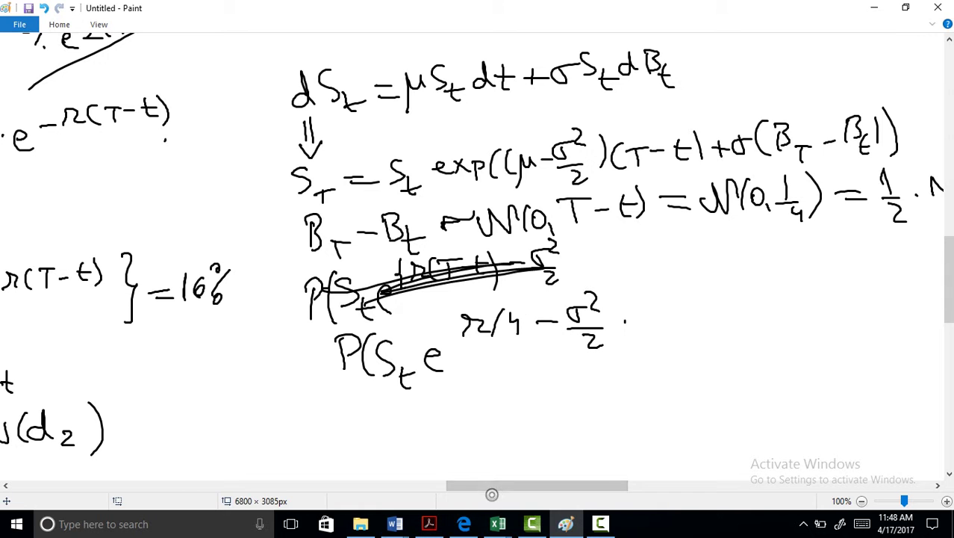
{"action": "mouse_move", "coordinate": [538, 485]}
{"action": "left_mouse_down"}
{"action": "mouse_move", "coordinate": [434, 486]}
{"action": "mouse_move", "coordinate": [553, 486]}
{"action": "left_mouse_up"}
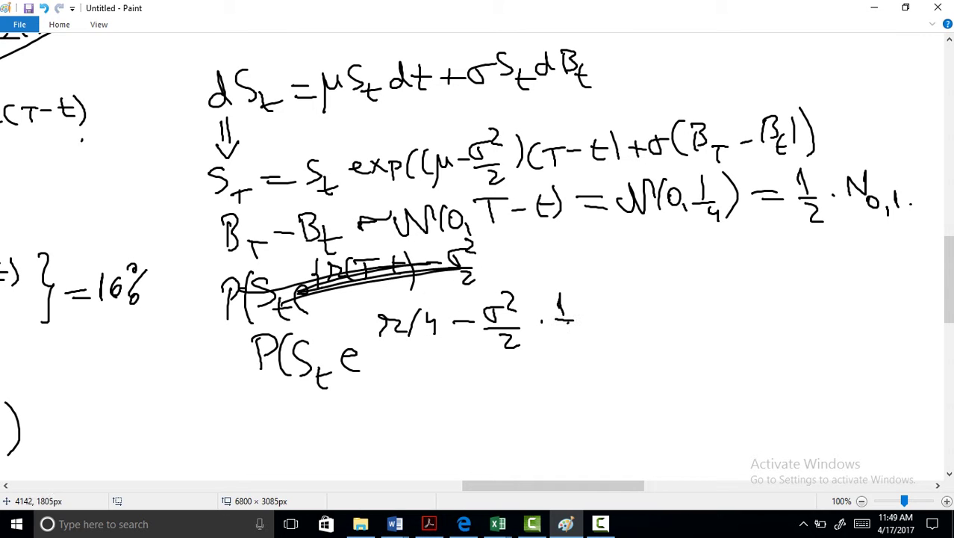
{"action": "left_click_drag", "start_coordinate": [629, 324], "coordinate": [633, 346]}
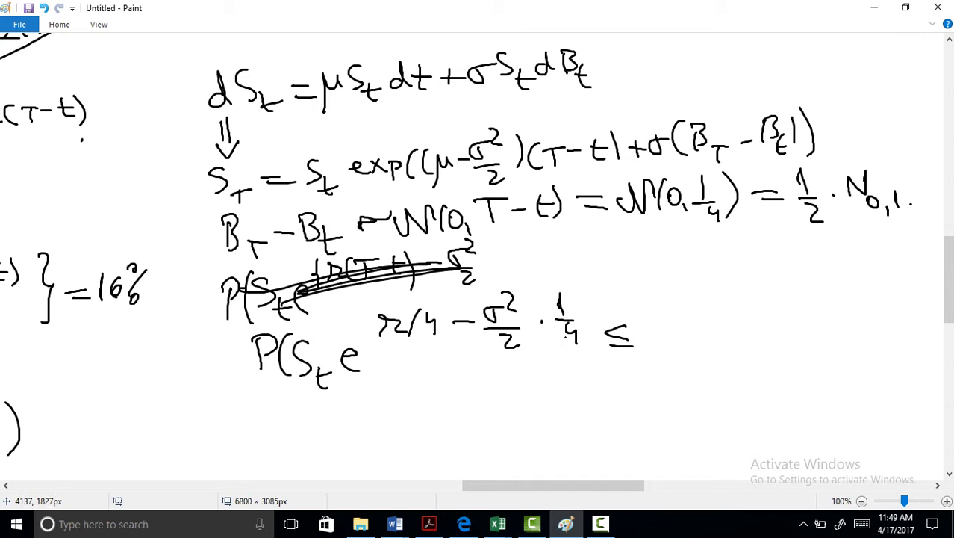
{"action": "left_click_drag", "start_coordinate": [553, 485], "coordinate": [581, 485]}
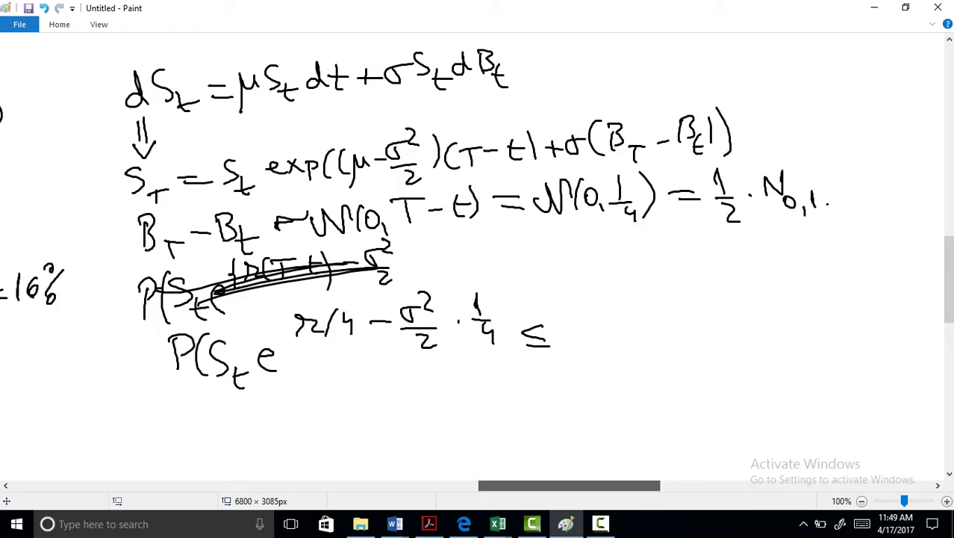
On the right side, write S_t e^{(μ − σ²/2)·1/4.
{"action": "mouse_move", "coordinate": [511, 300]}
{"action": "left_mouse_down"}
{"action": "mouse_move", "coordinate": [502, 340]}
{"action": "mouse_move", "coordinate": [538, 357]}
{"action": "left_mouse_up"}
{"action": "left_click_drag", "start_coordinate": [514, 340], "coordinate": [593, 335]}
{"action": "mouse_move", "coordinate": [605, 281]}
{"action": "left_mouse_down"}
{"action": "mouse_move", "coordinate": [602, 308]}
{"action": "mouse_move", "coordinate": [617, 282]}
{"action": "left_mouse_up"}
{"action": "left_click_drag", "start_coordinate": [623, 289], "coordinate": [673, 271]}
{"action": "mouse_move", "coordinate": [637, 293]}
{"action": "left_mouse_down"}
{"action": "mouse_move", "coordinate": [663, 293]}
{"action": "mouse_move", "coordinate": [666, 315]}
{"action": "left_mouse_up"}
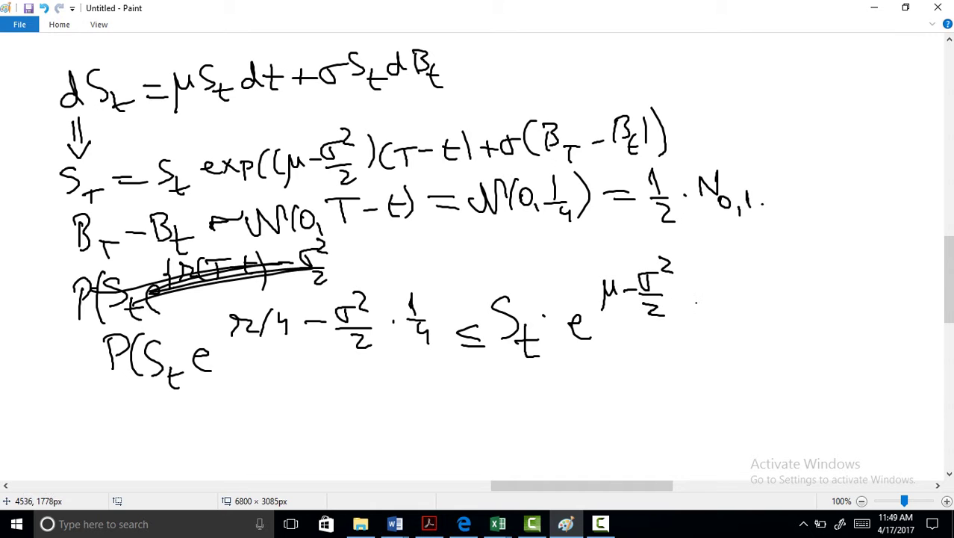
{"action": "left_click_drag", "start_coordinate": [686, 265], "coordinate": [677, 327]}
{"action": "left_click_drag", "start_coordinate": [606, 263], "coordinate": [600, 321]}
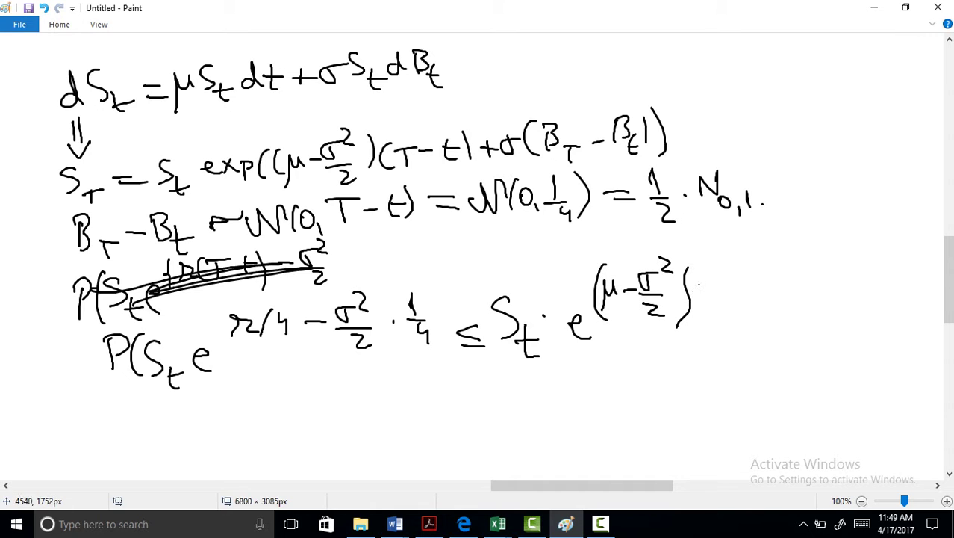
{"action": "left_click_drag", "start_coordinate": [684, 260], "coordinate": [676, 324]}
{"action": "left_click_drag", "start_coordinate": [718, 265], "coordinate": [717, 284]}
{"action": "left_click_drag", "start_coordinate": [708, 293], "coordinate": [729, 293]}
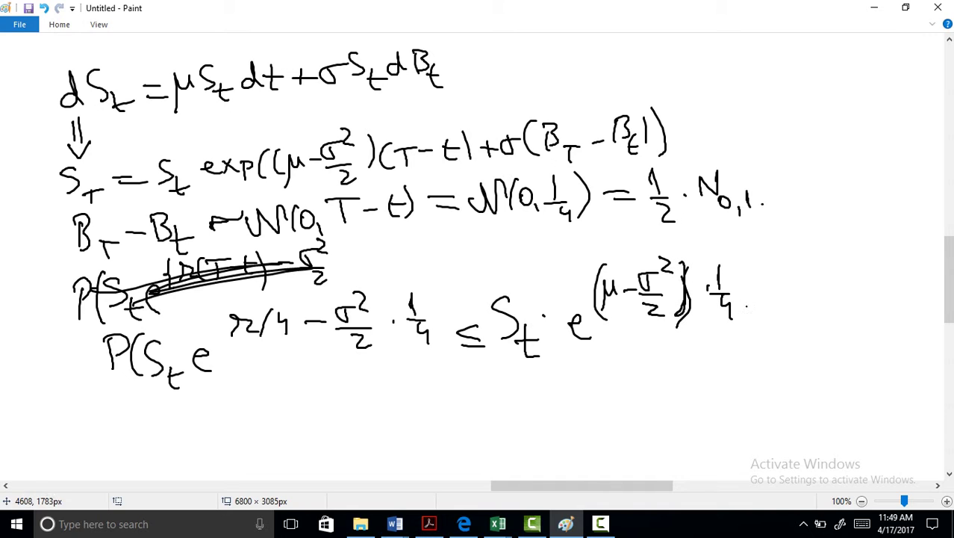
Add + σ·1/2·N_{0,1} to the right-hand exponent.
{"action": "left_click_drag", "start_coordinate": [746, 285], "coordinate": [763, 286]}
{"action": "left_click_drag", "start_coordinate": [775, 277], "coordinate": [820, 284]}
{"action": "left_click", "coordinate": [792, 283]}
{"action": "mouse_move", "coordinate": [804, 296]}
{"action": "left_mouse_down"}
{"action": "mouse_move", "coordinate": [823, 309]}
{"action": "mouse_move", "coordinate": [840, 276]}
{"action": "mouse_move", "coordinate": [854, 277]}
{"action": "left_mouse_up"}
{"action": "left_click_drag", "start_coordinate": [859, 292], "coordinate": [826, 331]}
{"action": "left_click_drag", "start_coordinate": [814, 335], "coordinate": [829, 342]}
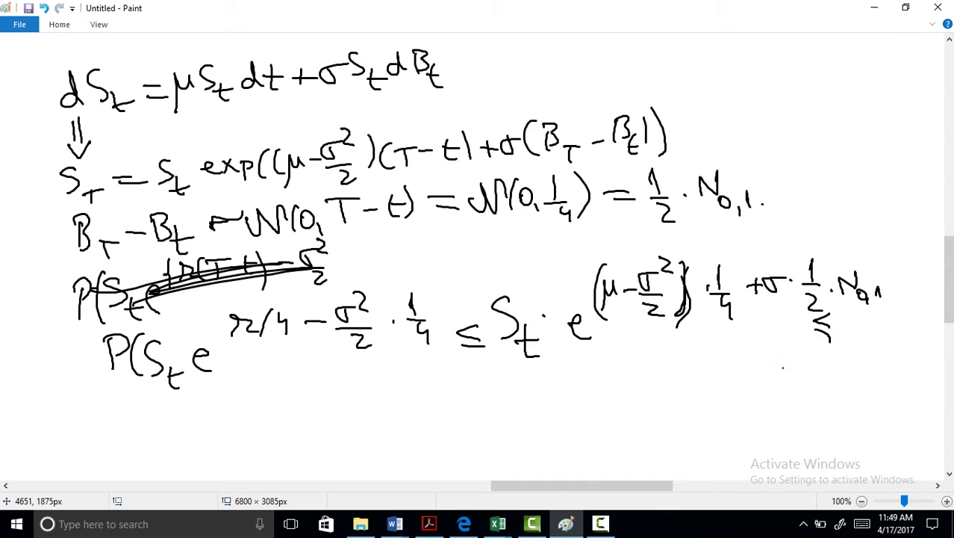
{"action": "mouse_move", "coordinate": [582, 486]}
{"action": "left_mouse_down"}
{"action": "mouse_move", "coordinate": [618, 485]}
{"action": "mouse_move", "coordinate": [396, 486]}
{"action": "mouse_move", "coordinate": [654, 486]}
{"action": "left_mouse_up"}
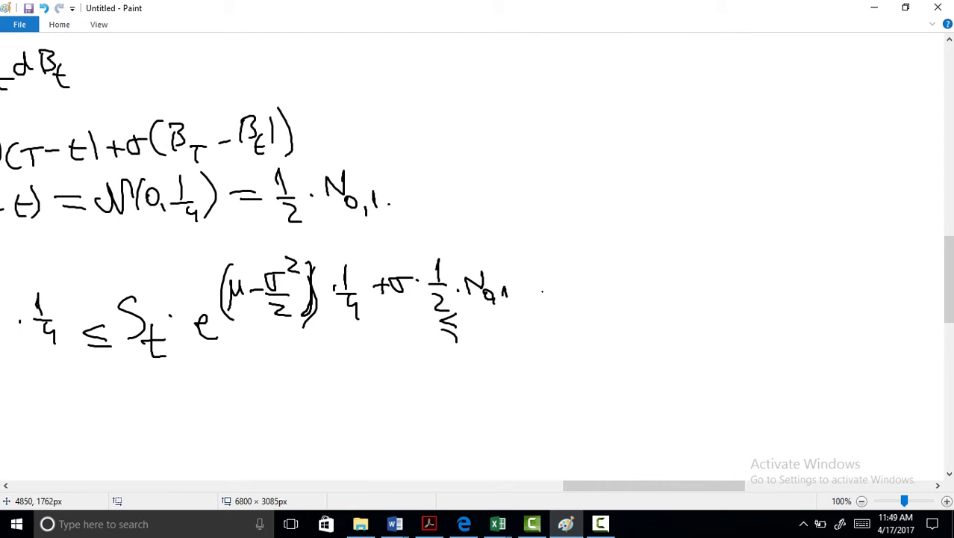
Complete the ·1/4 exponent factors, close the bracket, and write = 16%.
{"action": "mouse_move", "coordinate": [564, 280]}
{"action": "left_mouse_down"}
{"action": "mouse_move", "coordinate": [544, 314]}
{"action": "mouse_move", "coordinate": [569, 330]}
{"action": "left_mouse_up"}
{"action": "mouse_move", "coordinate": [554, 318]}
{"action": "left_mouse_down"}
{"action": "mouse_move", "coordinate": [604, 312]}
{"action": "mouse_move", "coordinate": [625, 273]}
{"action": "mouse_move", "coordinate": [659, 275]}
{"action": "left_mouse_up"}
{"action": "left_click_drag", "start_coordinate": [648, 280], "coordinate": [658, 297]}
{"action": "mouse_move", "coordinate": [681, 246]}
{"action": "left_mouse_down"}
{"action": "mouse_move", "coordinate": [692, 274]}
{"action": "mouse_move", "coordinate": [681, 320]}
{"action": "left_mouse_up"}
{"action": "left_click_drag", "start_coordinate": [720, 285], "coordinate": [742, 293]}
{"action": "mouse_move", "coordinate": [751, 264]}
{"action": "left_mouse_down"}
{"action": "mouse_move", "coordinate": [756, 293]}
{"action": "mouse_move", "coordinate": [767, 287]}
{"action": "left_mouse_up"}
{"action": "mouse_move", "coordinate": [795, 248]}
{"action": "left_mouse_down"}
{"action": "mouse_move", "coordinate": [785, 291]}
{"action": "mouse_move", "coordinate": [800, 285]}
{"action": "left_mouse_up"}
{"action": "scroll", "coordinate": [478, 261], "scroll_direction": "left", "scroll_amount": 10}
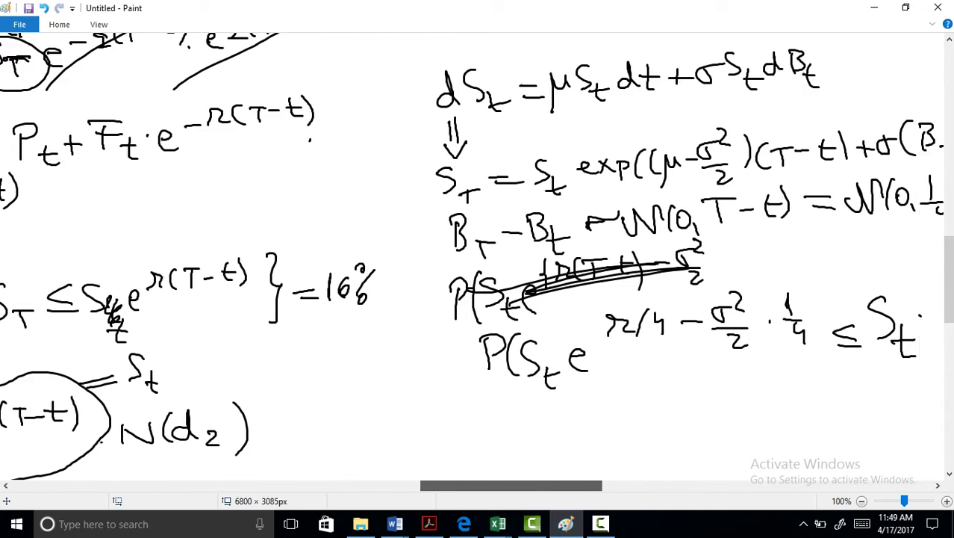
{"action": "scroll", "coordinate": [477, 261], "scroll_direction": "right", "scroll_amount": 1}
Add an opening brace and slash through the S_t factors on both sides.
{"action": "left_click_drag", "start_coordinate": [329, 314], "coordinate": [329, 394]}
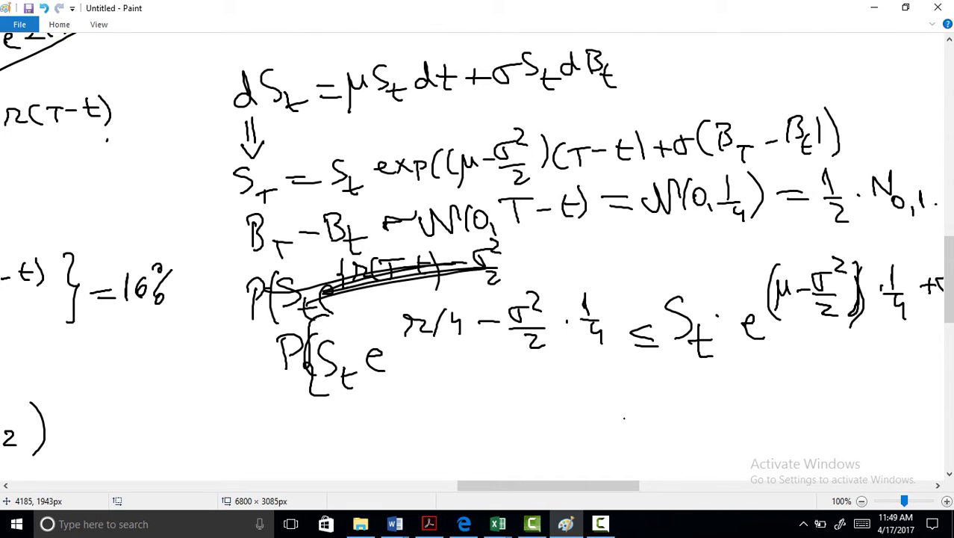
{"action": "mouse_move", "coordinate": [548, 485]}
{"action": "left_mouse_down"}
{"action": "mouse_move", "coordinate": [607, 486]}
{"action": "mouse_move", "coordinate": [563, 486]}
{"action": "left_mouse_up"}
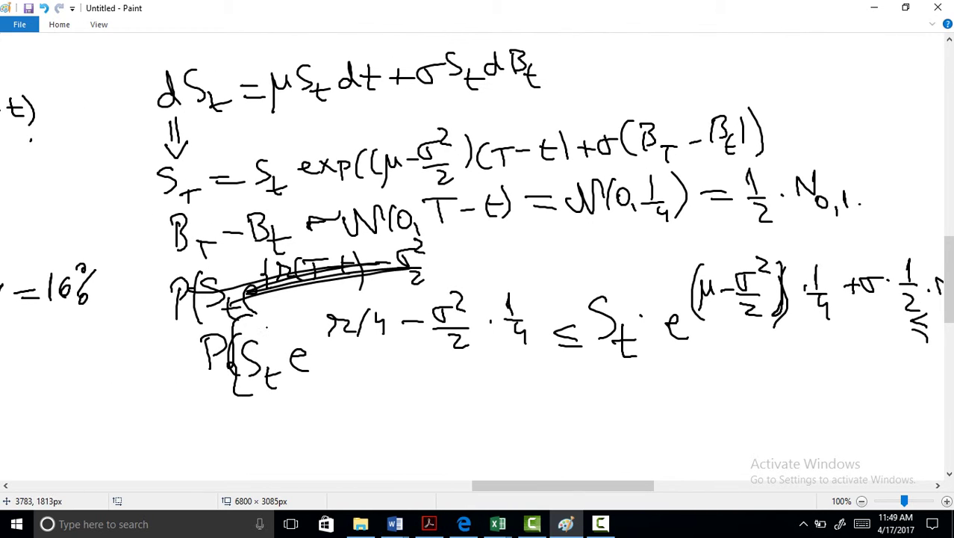
{"action": "left_click_drag", "start_coordinate": [262, 326], "coordinate": [234, 399]}
{"action": "left_click_drag", "start_coordinate": [629, 299], "coordinate": [581, 368]}
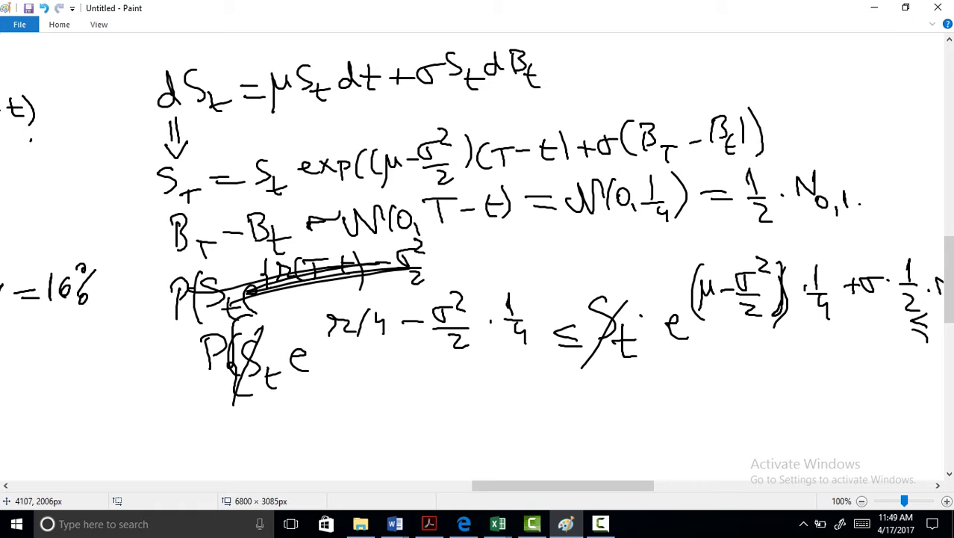
{"action": "left_click_drag", "start_coordinate": [563, 485], "coordinate": [605, 485]}
{"action": "left_click_drag", "start_coordinate": [836, 270], "coordinate": [780, 340]}
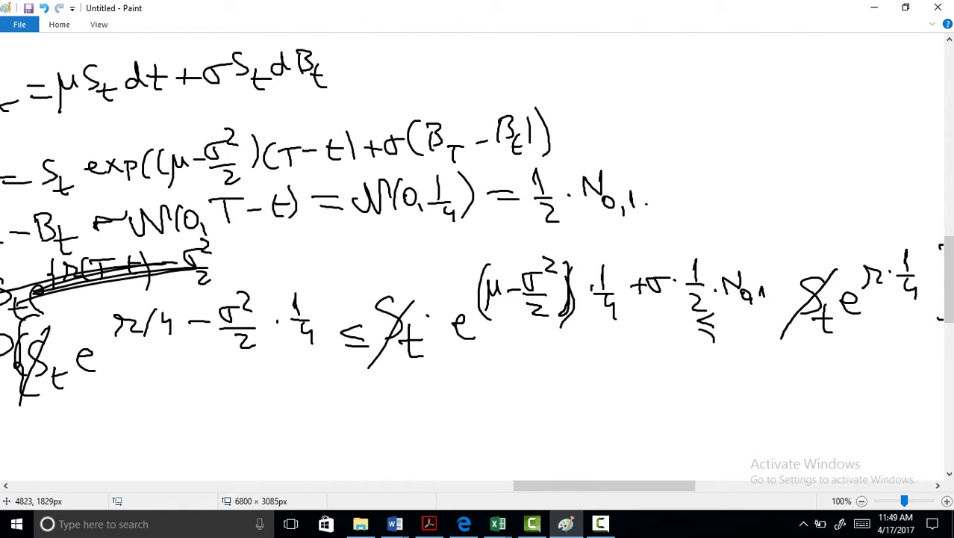
{"action": "left_click_drag", "start_coordinate": [605, 485], "coordinate": [533, 485]}
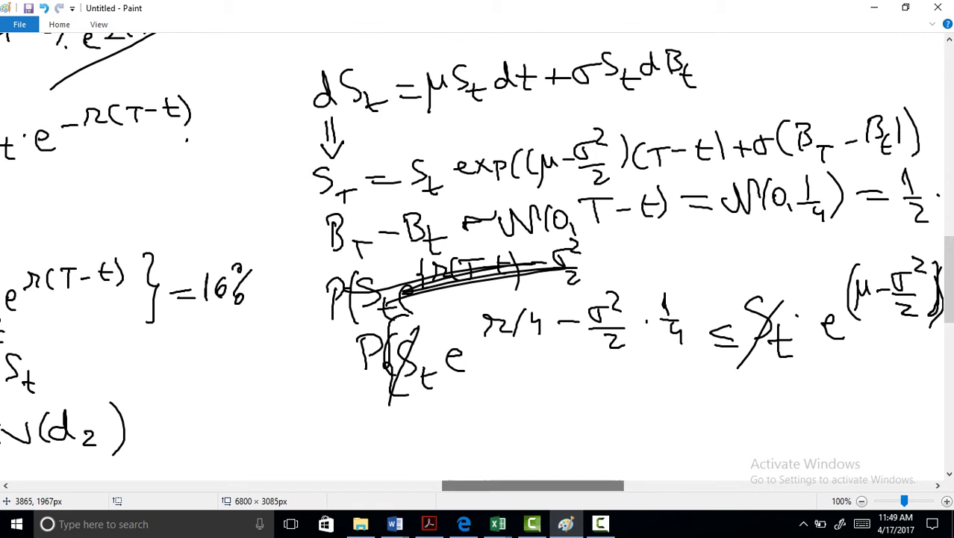
{"action": "left_click_drag", "start_coordinate": [948, 280], "coordinate": [948, 304]}
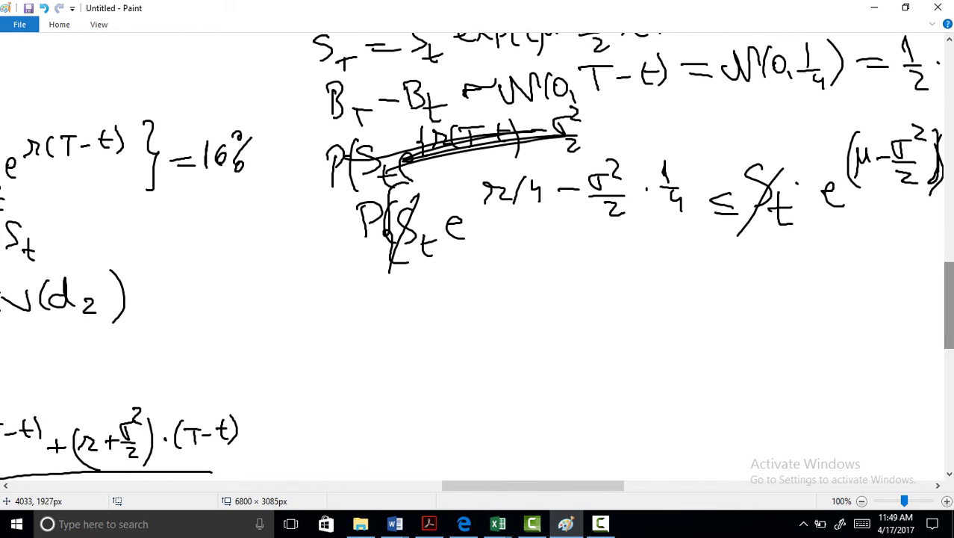
Start a new line with P(r/4 − σ²/2 · 1/4 ≤.
{"action": "mouse_move", "coordinate": [413, 278]}
{"action": "left_mouse_down"}
{"action": "mouse_move", "coordinate": [413, 312]}
{"action": "mouse_move", "coordinate": [416, 296]}
{"action": "left_mouse_up"}
{"action": "left_click_drag", "start_coordinate": [459, 268], "coordinate": [456, 319]}
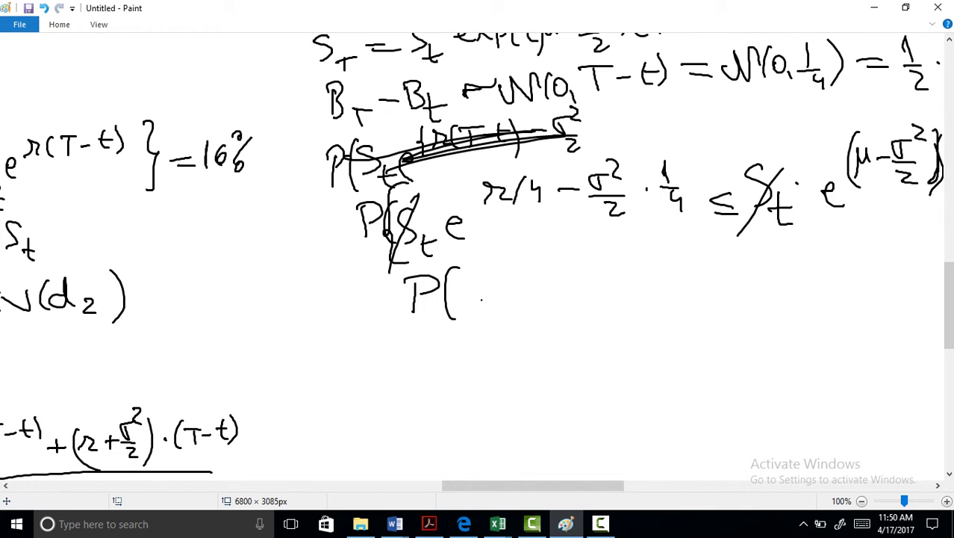
{"action": "left_click_drag", "start_coordinate": [484, 284], "coordinate": [520, 316]}
{"action": "left_click_drag", "start_coordinate": [498, 319], "coordinate": [508, 327]}
{"action": "left_click_drag", "start_coordinate": [506, 322], "coordinate": [507, 337]}
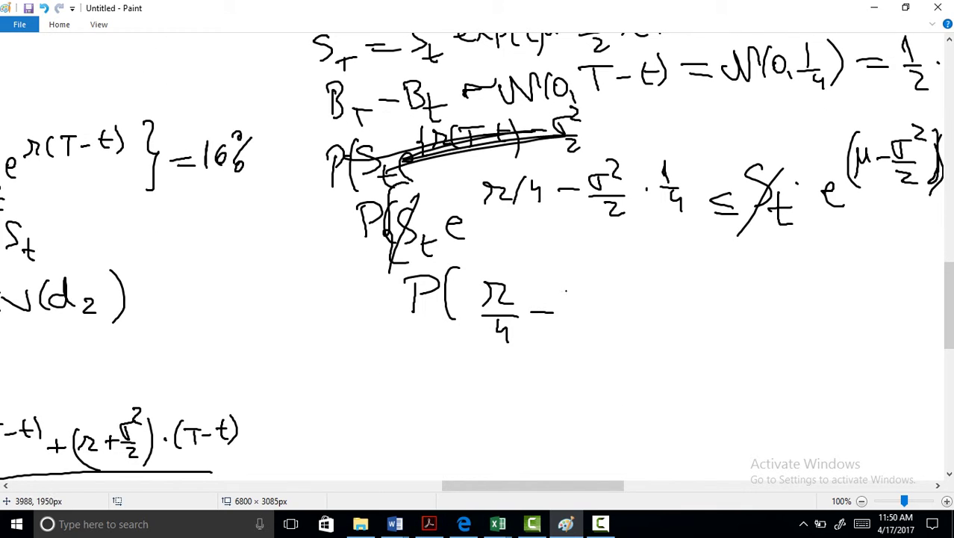
{"action": "left_click_drag", "start_coordinate": [571, 288], "coordinate": [601, 284]}
{"action": "mouse_move", "coordinate": [562, 311]}
{"action": "left_mouse_down"}
{"action": "mouse_move", "coordinate": [596, 312]}
{"action": "mouse_move", "coordinate": [596, 333]}
{"action": "left_mouse_up"}
{"action": "left_click", "coordinate": [619, 306]}
{"action": "mouse_move", "coordinate": [636, 272]}
{"action": "left_mouse_down"}
{"action": "mouse_move", "coordinate": [638, 298]}
{"action": "mouse_move", "coordinate": [650, 303]}
{"action": "left_mouse_up"}
{"action": "left_click_drag", "start_coordinate": [643, 311], "coordinate": [647, 330]}
{"action": "left_click_drag", "start_coordinate": [708, 281], "coordinate": [714, 307]}
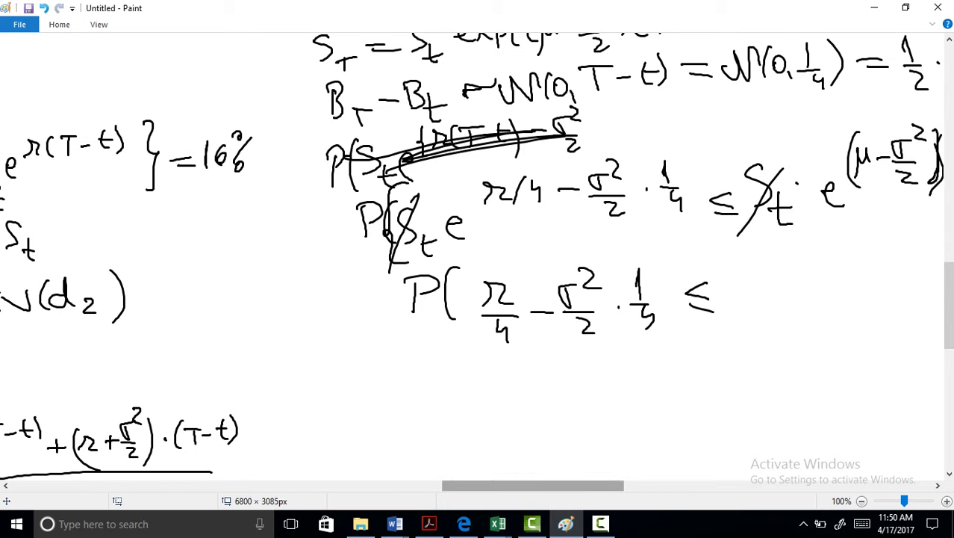
{"action": "left_click_drag", "start_coordinate": [532, 486], "coordinate": [602, 486]}
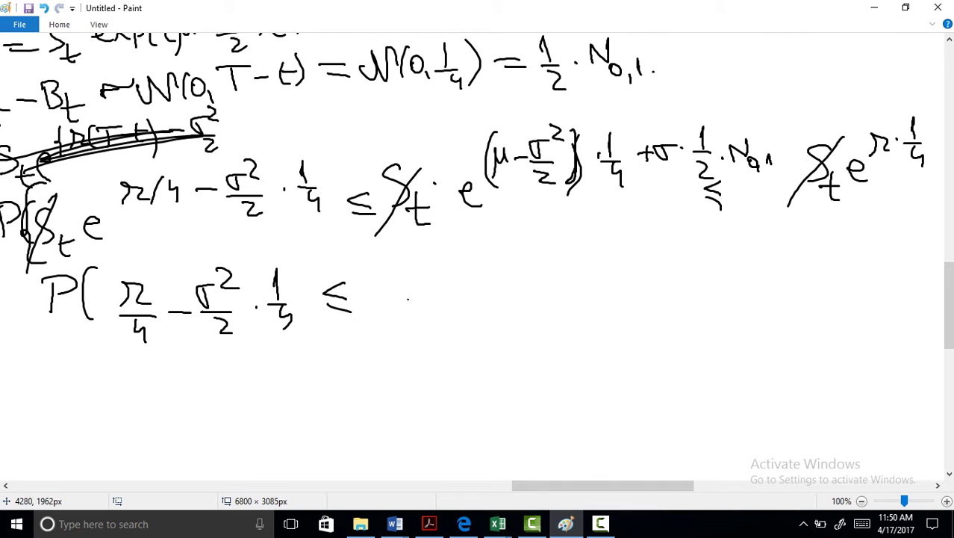
Write the middle term (μ − σ²/2) · 1/4.
{"action": "left_click_drag", "start_coordinate": [396, 260], "coordinate": [390, 313]}
{"action": "mouse_move", "coordinate": [413, 275]}
{"action": "left_mouse_down"}
{"action": "mouse_move", "coordinate": [462, 281]}
{"action": "mouse_move", "coordinate": [491, 259]}
{"action": "left_mouse_up"}
{"action": "left_click_drag", "start_coordinate": [493, 250], "coordinate": [508, 260]}
{"action": "left_click_drag", "start_coordinate": [468, 287], "coordinate": [500, 286]}
{"action": "left_click_drag", "start_coordinate": [485, 297], "coordinate": [500, 310]}
{"action": "left_click_drag", "start_coordinate": [513, 254], "coordinate": [515, 298]}
{"action": "left_click", "coordinate": [548, 273]}
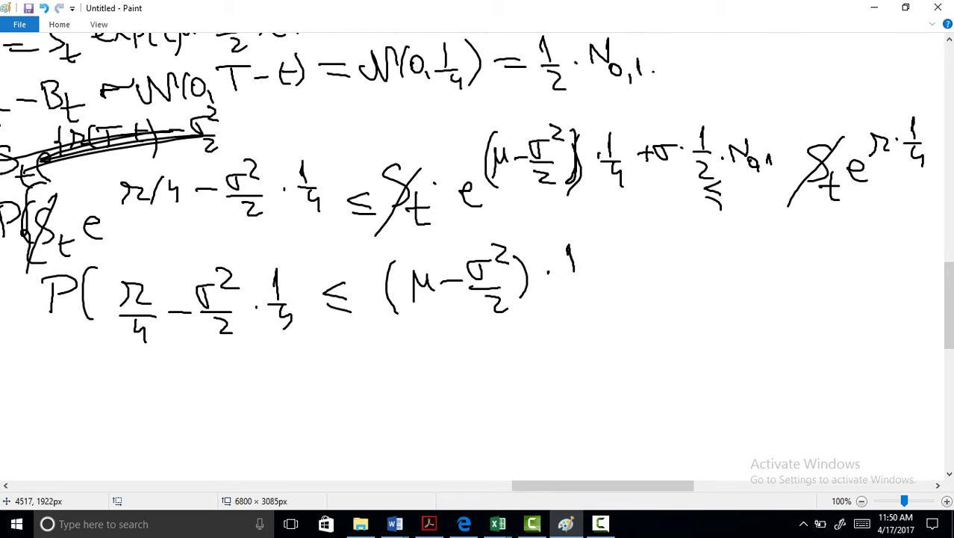
{"action": "left_click_drag", "start_coordinate": [563, 273], "coordinate": [585, 271]}
{"action": "left_click_drag", "start_coordinate": [573, 279], "coordinate": [584, 289]}
{"action": "left_click_drag", "start_coordinate": [581, 281], "coordinate": [581, 298]}
Add + σ · 1/2 · N(0,1) after the 1/4.
{"action": "left_click_drag", "start_coordinate": [615, 252], "coordinate": [614, 276]}
{"action": "mouse_move", "coordinate": [605, 263]}
{"action": "left_mouse_down"}
{"action": "mouse_move", "coordinate": [653, 252]}
{"action": "mouse_move", "coordinate": [690, 259]}
{"action": "left_mouse_up"}
{"action": "left_click", "coordinate": [665, 259]}
{"action": "mouse_move", "coordinate": [680, 261]}
{"action": "left_mouse_down"}
{"action": "mouse_move", "coordinate": [696, 260]}
{"action": "mouse_move", "coordinate": [702, 294]}
{"action": "mouse_move", "coordinate": [749, 249]}
{"action": "mouse_move", "coordinate": [760, 268]}
{"action": "left_mouse_up"}
{"action": "left_click_drag", "start_coordinate": [773, 254], "coordinate": [790, 274]}
{"action": "left_click_drag", "start_coordinate": [802, 252], "coordinate": [822, 280]}
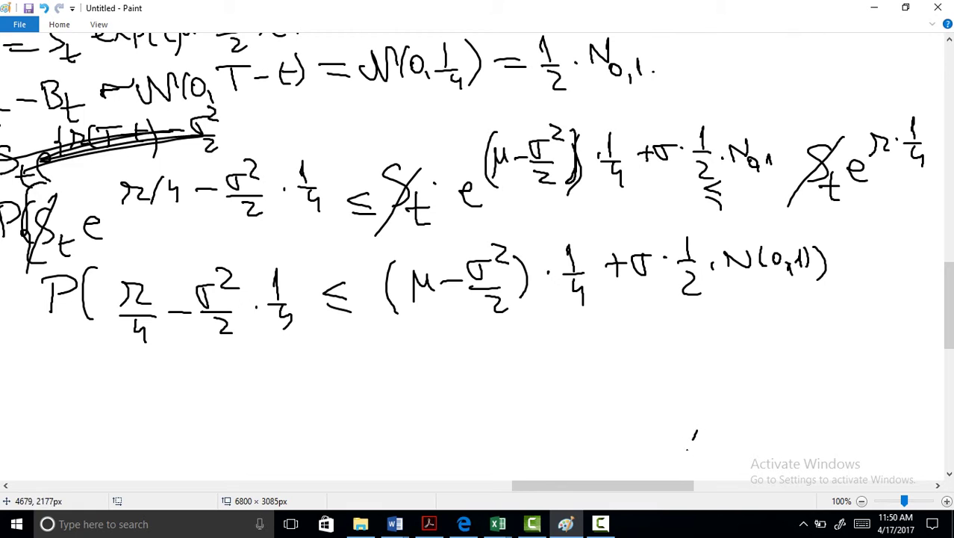
{"action": "left_click_drag", "start_coordinate": [602, 486], "coordinate": [652, 485]}
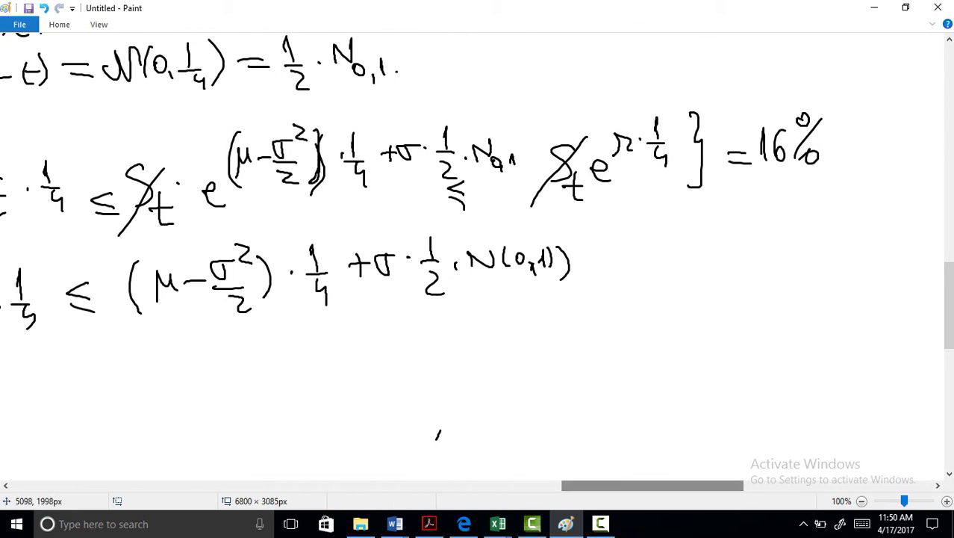
Close the inequality with ≤ r/4) and scribble out the stray e.
{"action": "left_click_drag", "start_coordinate": [621, 245], "coordinate": [627, 272]}
{"action": "left_click_drag", "start_coordinate": [642, 254], "coordinate": [663, 262]}
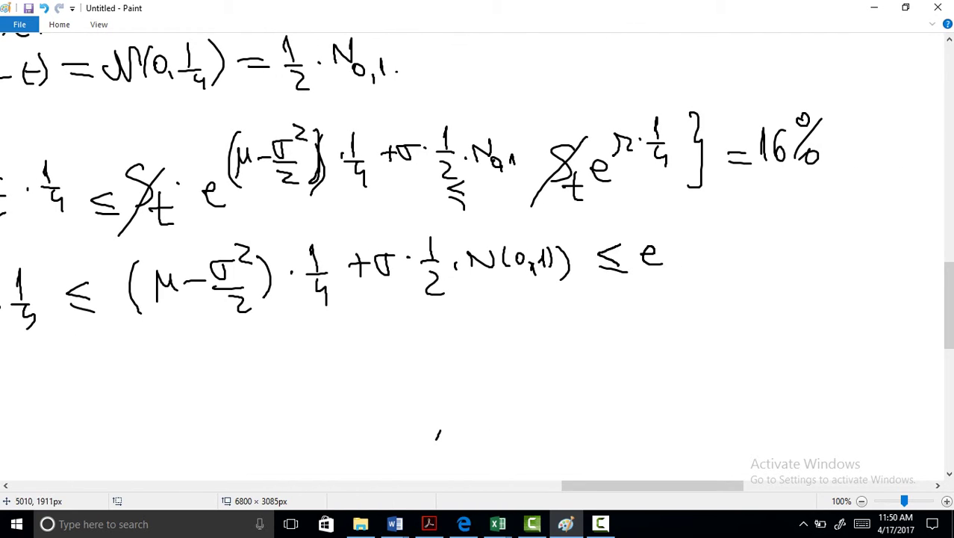
{"action": "mouse_move", "coordinate": [675, 217]}
{"action": "left_mouse_down"}
{"action": "mouse_move", "coordinate": [696, 218]}
{"action": "mouse_move", "coordinate": [696, 239]}
{"action": "left_mouse_up"}
{"action": "left_click_drag", "start_coordinate": [688, 243], "coordinate": [695, 248]}
{"action": "left_click_drag", "start_coordinate": [710, 213], "coordinate": [715, 273]}
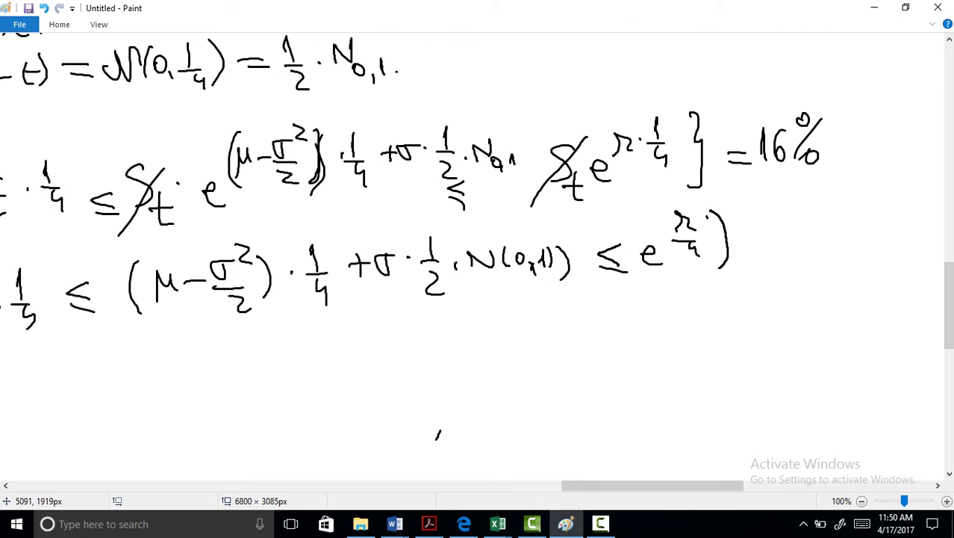
{"action": "left_click_drag", "start_coordinate": [644, 247], "coordinate": [668, 257]}
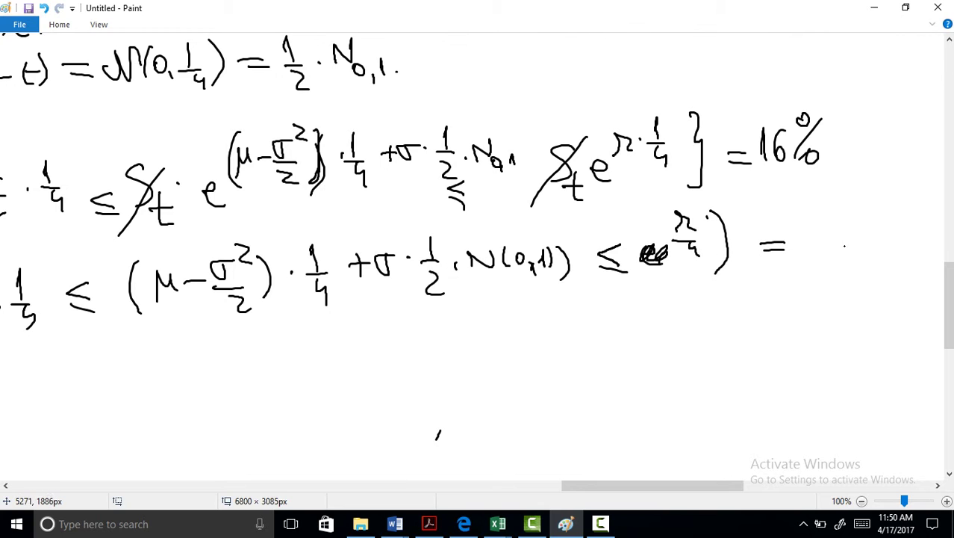
Write = 16% at the end of the line.
{"action": "mouse_move", "coordinate": [817, 227]}
{"action": "left_mouse_down"}
{"action": "mouse_move", "coordinate": [808, 254]}
{"action": "mouse_move", "coordinate": [826, 246]}
{"action": "left_mouse_up"}
{"action": "left_click_drag", "start_coordinate": [852, 212], "coordinate": [848, 216]}
{"action": "mouse_move", "coordinate": [869, 219]}
{"action": "left_mouse_down"}
{"action": "mouse_move", "coordinate": [857, 248]}
{"action": "mouse_move", "coordinate": [883, 249]}
{"action": "left_mouse_up"}
{"action": "left_click_drag", "start_coordinate": [652, 486], "coordinate": [585, 486]}
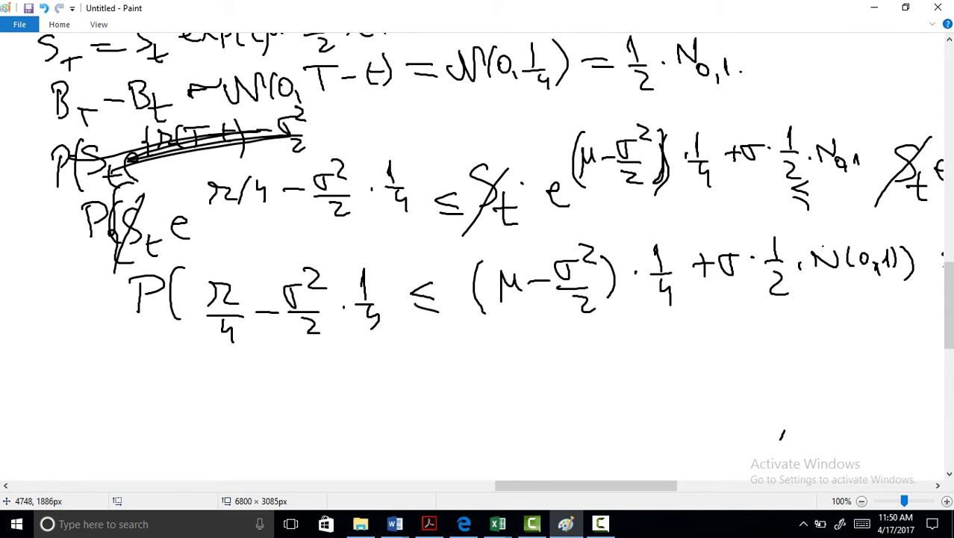
Mark N(0,1) in the new line, then scroll back to the inequality's start.
{"action": "mouse_move", "coordinate": [838, 230]}
{"action": "left_mouse_down"}
{"action": "mouse_move", "coordinate": [943, 263]}
{"action": "mouse_move", "coordinate": [823, 233]}
{"action": "left_mouse_up"}
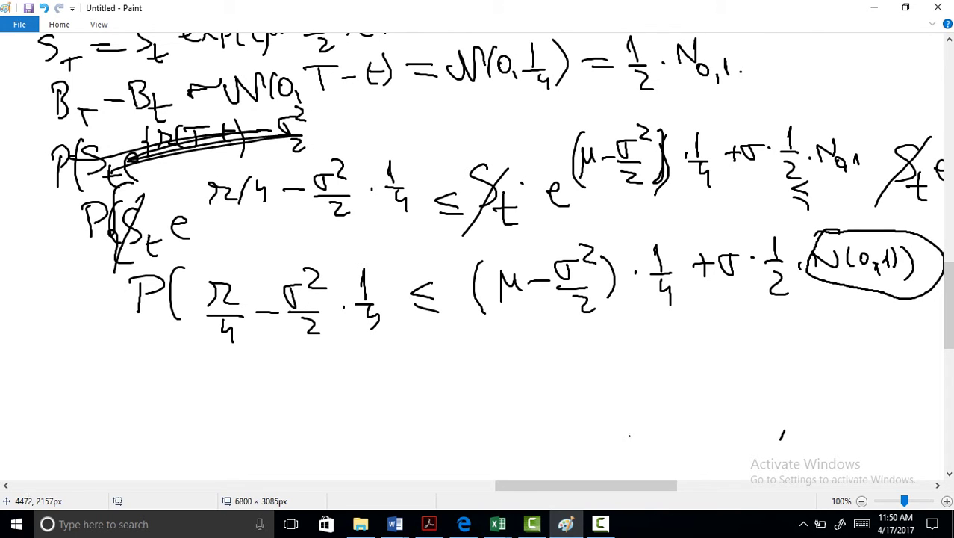
{"action": "mouse_move", "coordinate": [587, 485]}
{"action": "left_mouse_down"}
{"action": "mouse_move", "coordinate": [632, 485]}
{"action": "mouse_move", "coordinate": [406, 485]}
{"action": "mouse_move", "coordinate": [415, 485]}
{"action": "left_mouse_up"}
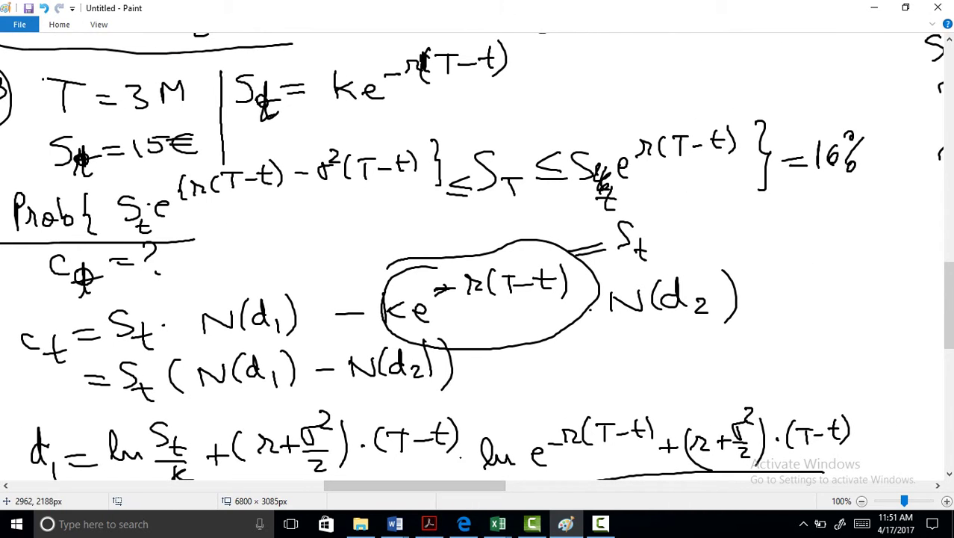
{"action": "mouse_move", "coordinate": [948, 304]}
{"action": "left_mouse_down"}
{"action": "mouse_move", "coordinate": [949, 407]}
{"action": "mouse_move", "coordinate": [949, 392]}
{"action": "left_mouse_up"}
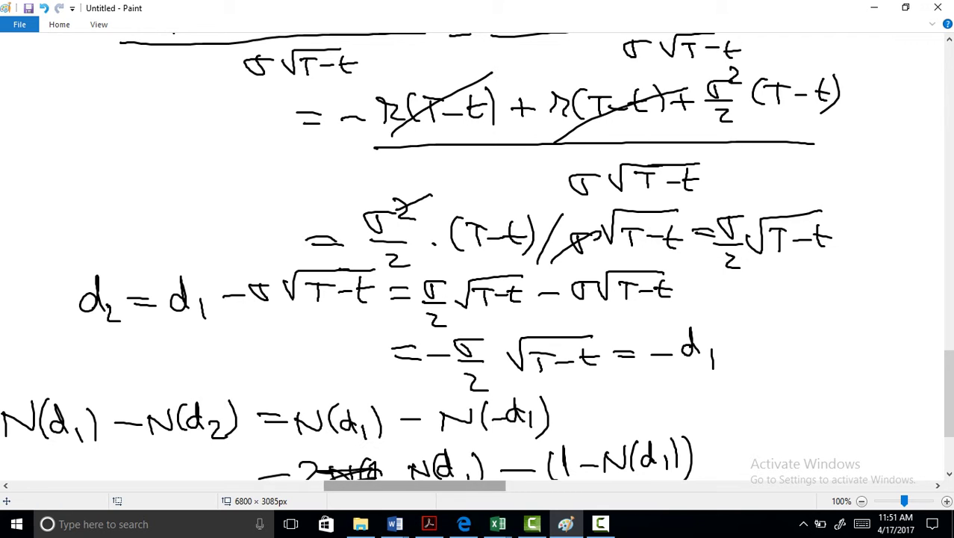
{"action": "left_click_drag", "start_coordinate": [414, 485], "coordinate": [624, 485]}
{"action": "scroll", "coordinate": [586, 336], "scroll_direction": "up", "scroll_amount": 5}
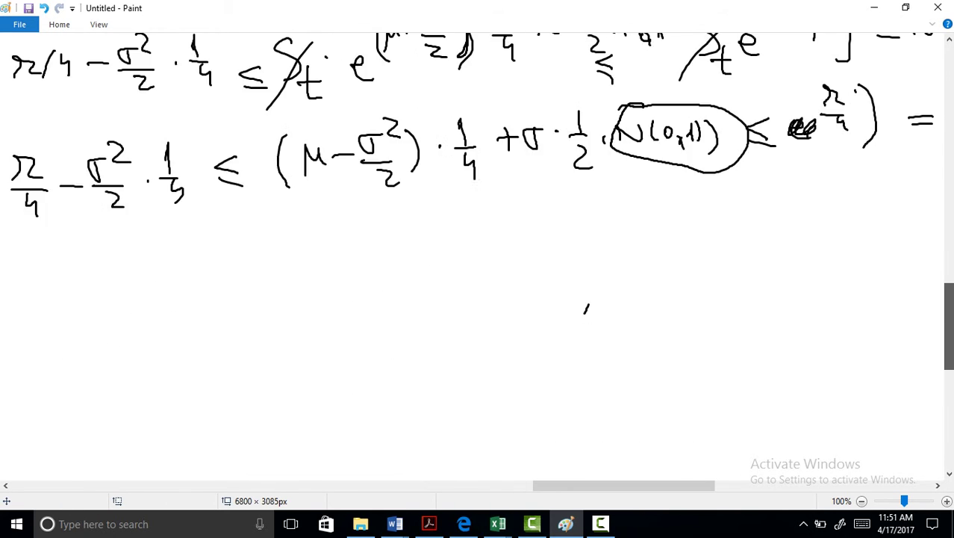
{"action": "scroll", "coordinate": [586, 390], "scroll_direction": "up", "scroll_amount": 2}
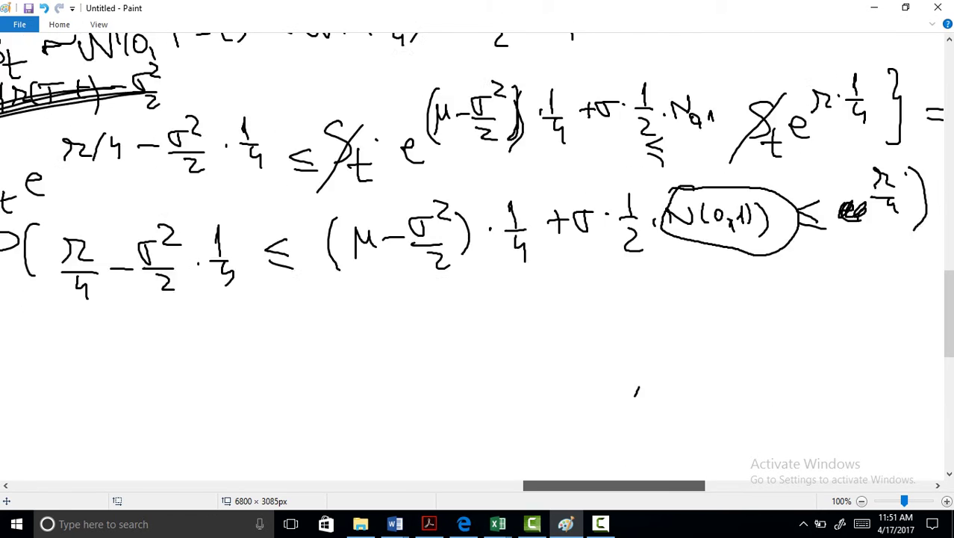
{"action": "mouse_move", "coordinate": [624, 485]}
{"action": "left_mouse_down"}
{"action": "mouse_move", "coordinate": [558, 486]}
{"action": "mouse_move", "coordinate": [615, 486]}
{"action": "left_mouse_up"}
{"action": "left_click_drag", "start_coordinate": [615, 485], "coordinate": [575, 486]}
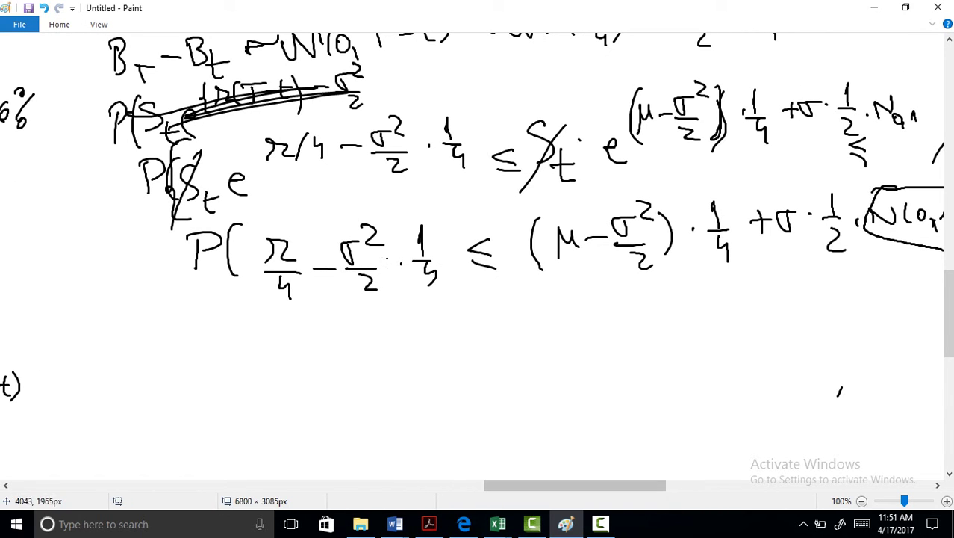
Write μ = r below the P inequality and draw an ellipse around it.
{"action": "mouse_move", "coordinate": [336, 356]}
{"action": "left_mouse_down"}
{"action": "mouse_move", "coordinate": [337, 312]}
{"action": "mouse_move", "coordinate": [353, 328]}
{"action": "left_mouse_up"}
{"action": "left_click_drag", "start_coordinate": [368, 316], "coordinate": [391, 321]}
{"action": "mouse_move", "coordinate": [399, 308]}
{"action": "left_mouse_down"}
{"action": "mouse_move", "coordinate": [404, 326]}
{"action": "mouse_move", "coordinate": [426, 316]}
{"action": "left_mouse_up"}
{"action": "mouse_move", "coordinate": [397, 296]}
{"action": "left_mouse_down"}
{"action": "mouse_move", "coordinate": [328, 297]}
{"action": "mouse_move", "coordinate": [369, 296]}
{"action": "left_mouse_up"}
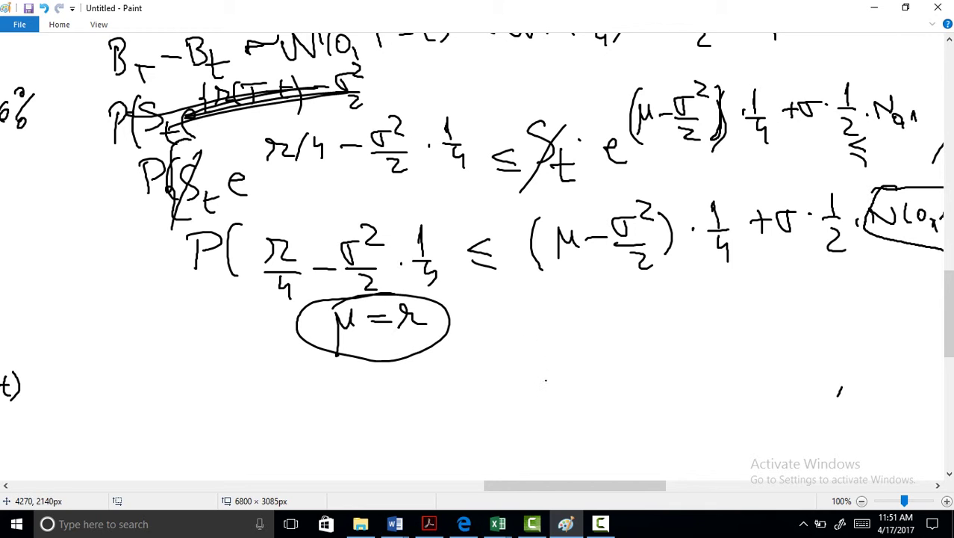
{"action": "mouse_move", "coordinate": [565, 486]}
{"action": "left_mouse_down"}
{"action": "mouse_move", "coordinate": [616, 485]}
{"action": "mouse_move", "coordinate": [571, 486]}
{"action": "left_mouse_up"}
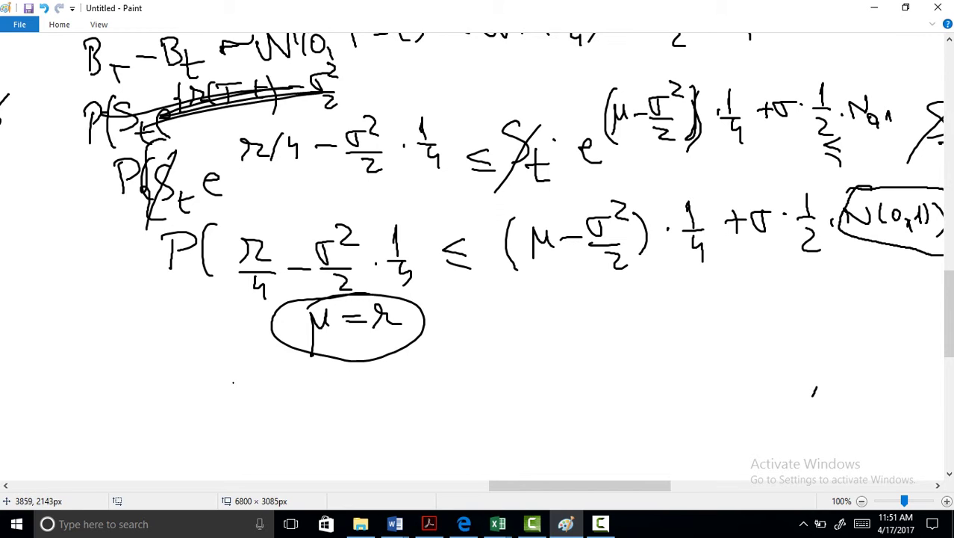
Start a new line with P(r/4 − σ²/8 ≤.
{"action": "mouse_move", "coordinate": [230, 376]}
{"action": "left_mouse_down"}
{"action": "mouse_move", "coordinate": [228, 412]}
{"action": "mouse_move", "coordinate": [233, 388]}
{"action": "left_mouse_up"}
{"action": "left_click_drag", "start_coordinate": [257, 367], "coordinate": [255, 420]}
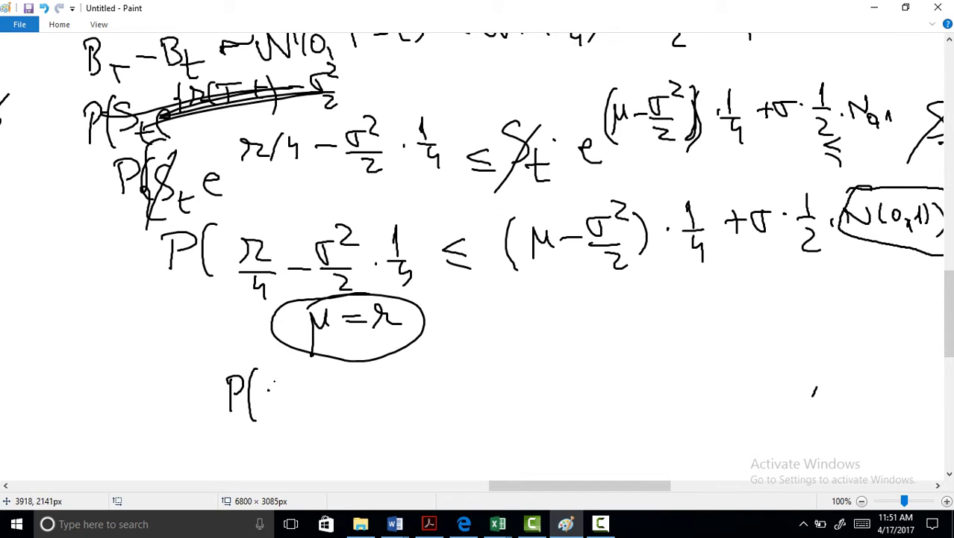
{"action": "left_click_drag", "start_coordinate": [273, 372], "coordinate": [300, 387]}
{"action": "left_click_drag", "start_coordinate": [287, 393], "coordinate": [292, 423]}
{"action": "left_click_drag", "start_coordinate": [314, 388], "coordinate": [363, 388]}
{"action": "left_click_drag", "start_coordinate": [361, 372], "coordinate": [401, 377]}
{"action": "mouse_move", "coordinate": [371, 389]}
{"action": "left_mouse_down"}
{"action": "mouse_move", "coordinate": [410, 389]}
{"action": "mouse_move", "coordinate": [396, 409]}
{"action": "left_mouse_up"}
{"action": "left_click_drag", "start_coordinate": [440, 369], "coordinate": [441, 385]}
{"action": "left_click_drag", "start_coordinate": [425, 391], "coordinate": [448, 389]}
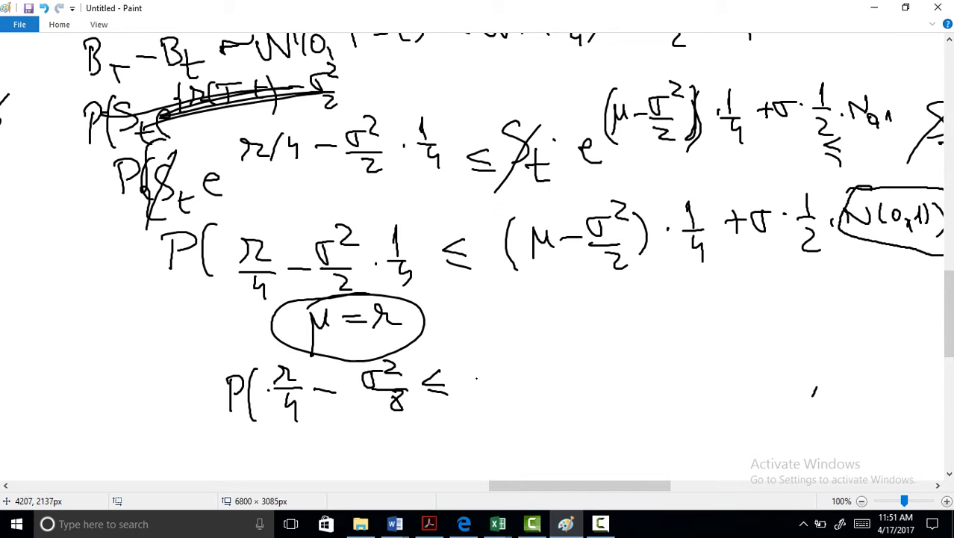
Write the middle term r/4 − σ²/8 + σ/2 ·.
{"action": "mouse_move", "coordinate": [475, 363]}
{"action": "left_mouse_down"}
{"action": "mouse_move", "coordinate": [496, 367]}
{"action": "mouse_move", "coordinate": [502, 383]}
{"action": "left_mouse_up"}
{"action": "left_click_drag", "start_coordinate": [485, 391], "coordinate": [493, 408]}
{"action": "left_click_drag", "start_coordinate": [513, 377], "coordinate": [532, 376]}
{"action": "left_click_drag", "start_coordinate": [557, 360], "coordinate": [577, 357]}
{"action": "mouse_move", "coordinate": [545, 378]}
{"action": "left_mouse_down"}
{"action": "mouse_move", "coordinate": [579, 378]}
{"action": "mouse_move", "coordinate": [570, 408]}
{"action": "left_mouse_up"}
{"action": "left_click_drag", "start_coordinate": [612, 362], "coordinate": [613, 381]}
{"action": "mouse_move", "coordinate": [599, 371]}
{"action": "left_mouse_down"}
{"action": "mouse_move", "coordinate": [632, 370]}
{"action": "mouse_move", "coordinate": [671, 346]}
{"action": "mouse_move", "coordinate": [665, 370]}
{"action": "left_mouse_up"}
{"action": "mouse_move", "coordinate": [647, 383]}
{"action": "left_mouse_down"}
{"action": "mouse_move", "coordinate": [662, 396]}
{"action": "mouse_move", "coordinate": [726, 356]}
{"action": "left_mouse_up"}
{"action": "left_click", "coordinate": [686, 367]}
Finish the line with N(0,1) ≤ r/4) = 16%.
{"action": "mouse_move", "coordinate": [739, 348]}
{"action": "left_mouse_down"}
{"action": "mouse_move", "coordinate": [734, 370]}
{"action": "mouse_move", "coordinate": [750, 354]}
{"action": "mouse_move", "coordinate": [759, 378]}
{"action": "left_mouse_up"}
{"action": "left_click_drag", "start_coordinate": [775, 351], "coordinate": [775, 370]}
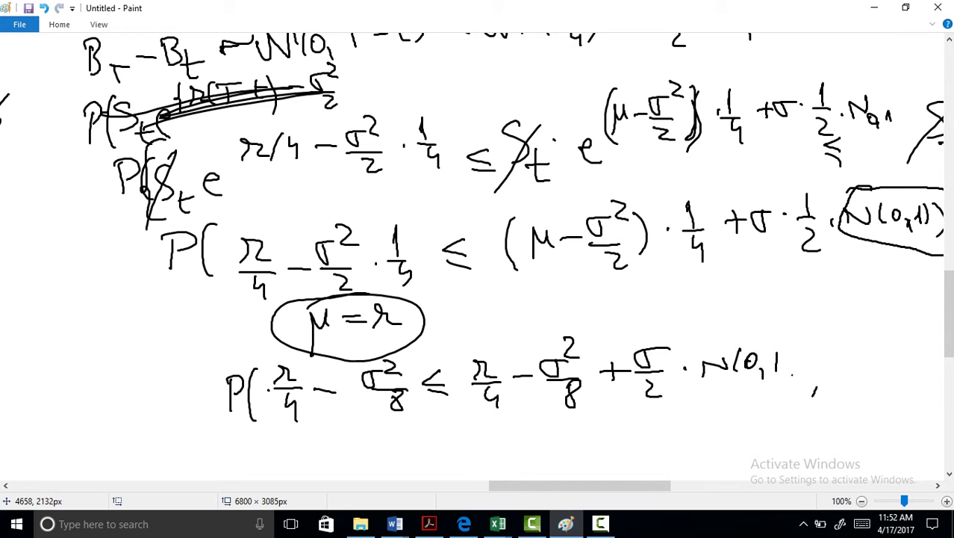
{"action": "scroll", "coordinate": [747, 366], "scroll_direction": "right", "scroll_amount": 5}
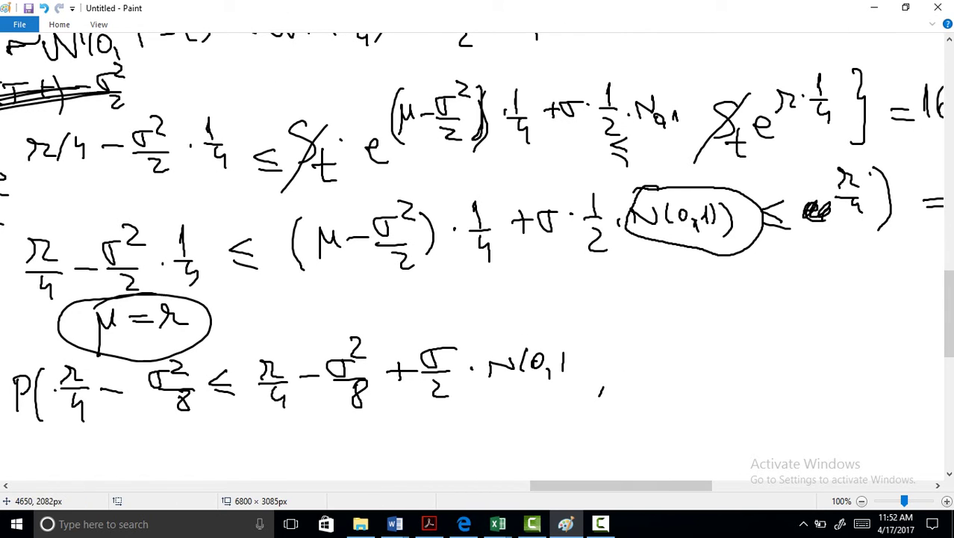
{"action": "left_click_drag", "start_coordinate": [564, 342], "coordinate": [570, 378]}
{"action": "left_click_drag", "start_coordinate": [623, 348], "coordinate": [632, 364]}
{"action": "mouse_move", "coordinate": [644, 328]}
{"action": "left_mouse_down"}
{"action": "mouse_move", "coordinate": [673, 345]}
{"action": "mouse_move", "coordinate": [672, 390]}
{"action": "left_mouse_up"}
{"action": "mouse_move", "coordinate": [684, 323]}
{"action": "left_mouse_down"}
{"action": "mouse_move", "coordinate": [692, 382]}
{"action": "mouse_move", "coordinate": [744, 357]}
{"action": "left_mouse_up"}
{"action": "left_click_drag", "start_coordinate": [722, 364], "coordinate": [764, 363]}
{"action": "left_click_drag", "start_coordinate": [796, 332], "coordinate": [781, 349]}
{"action": "left_click_drag", "start_coordinate": [810, 317], "coordinate": [816, 349]}
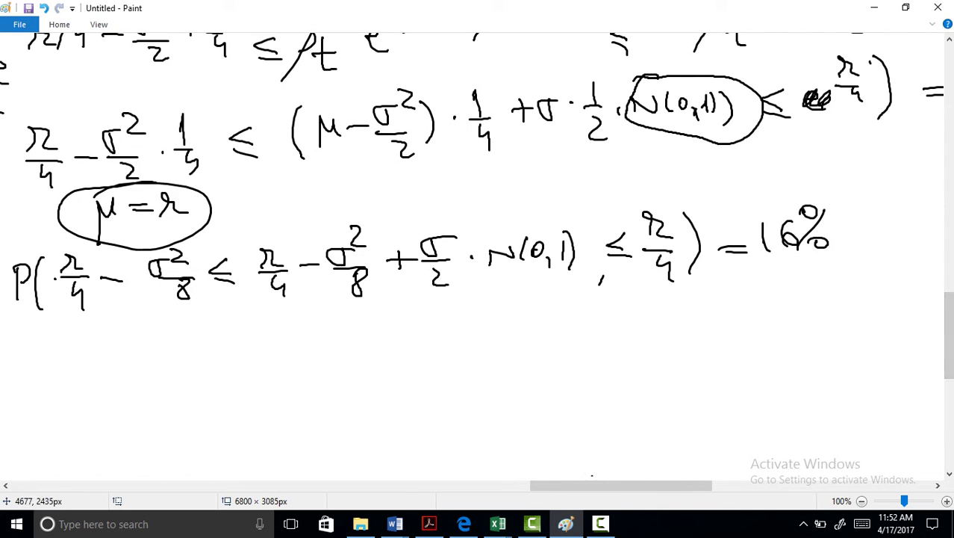
{"action": "scroll", "coordinate": [673, 411], "scroll_direction": "left", "scroll_amount": 2}
{"action": "scroll", "coordinate": [598, 448], "scroll_direction": "left", "scroll_amount": 3}
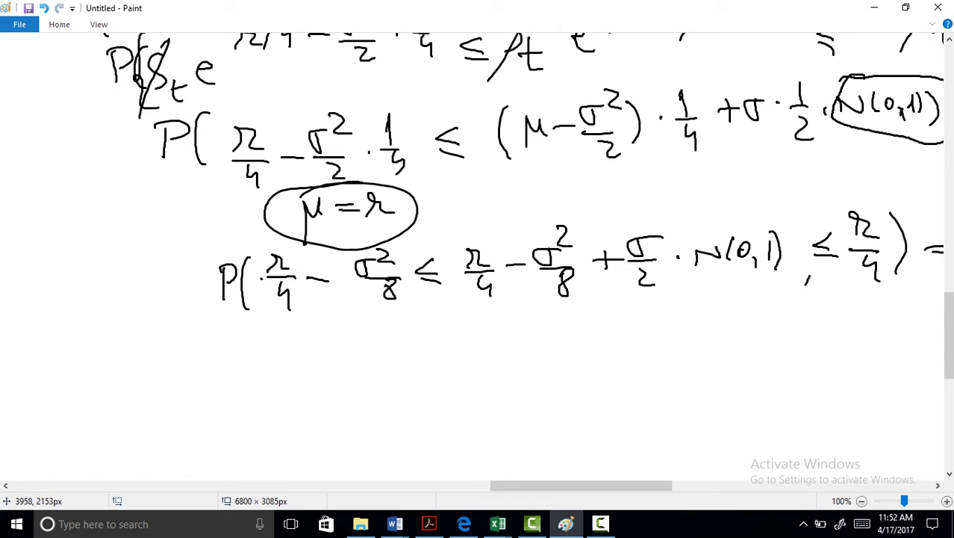
Strike out the three r/4 terms in the inequality.
{"action": "left_click_drag", "start_coordinate": [309, 247], "coordinate": [267, 332]}
{"action": "left_click_drag", "start_coordinate": [487, 240], "coordinate": [450, 313]}
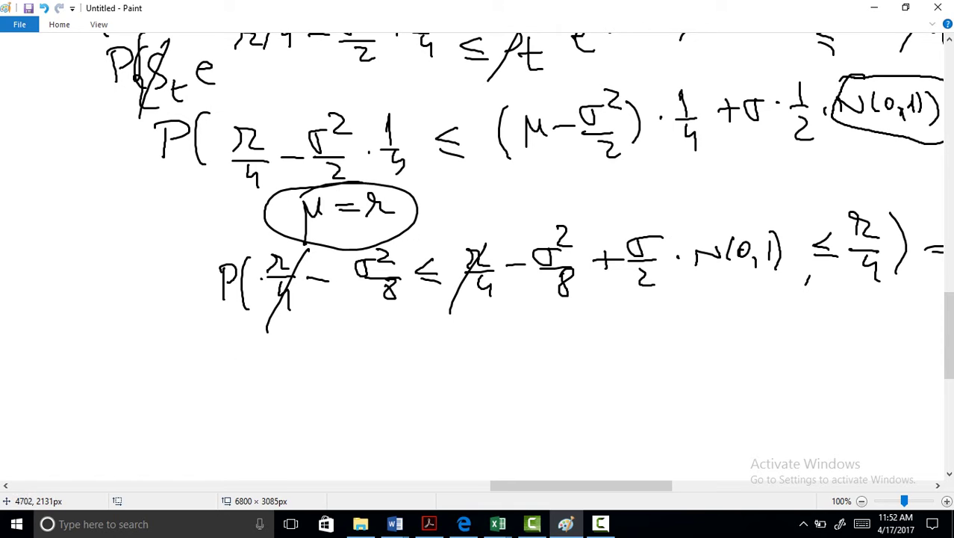
{"action": "left_click_drag", "start_coordinate": [865, 225], "coordinate": [827, 295]}
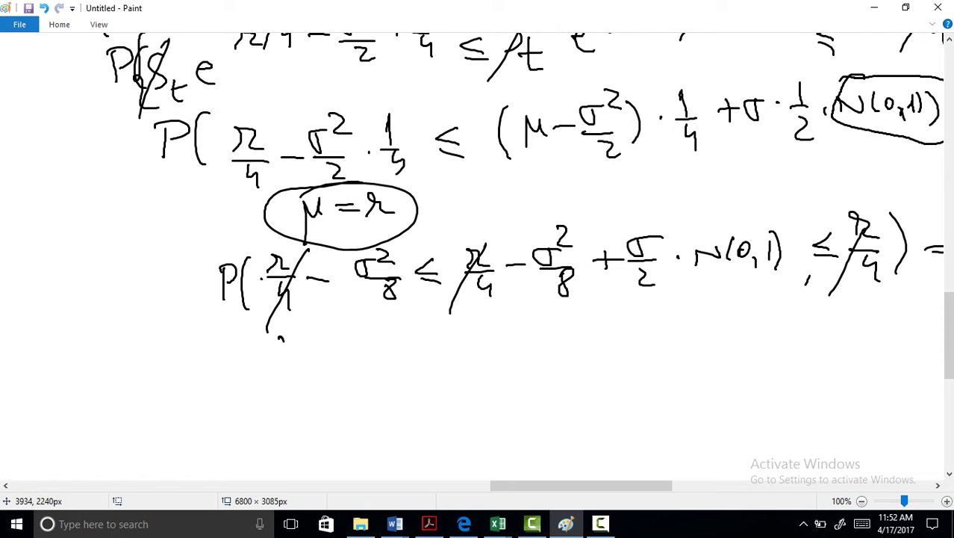
Start a new line P(−σ²/8 ≤ σ²/8 + σ/2·N below.
{"action": "left_click_drag", "start_coordinate": [281, 340], "coordinate": [312, 376]}
{"action": "left_click_drag", "start_coordinate": [323, 345], "coordinate": [381, 327]}
{"action": "mouse_move", "coordinate": [353, 348]}
{"action": "left_mouse_down"}
{"action": "mouse_move", "coordinate": [383, 347]}
{"action": "mouse_move", "coordinate": [371, 365]}
{"action": "left_mouse_up"}
{"action": "left_click_drag", "start_coordinate": [427, 333], "coordinate": [429, 348]}
{"action": "left_click_drag", "start_coordinate": [407, 352], "coordinate": [428, 356]}
{"action": "mouse_move", "coordinate": [490, 325]}
{"action": "left_mouse_down"}
{"action": "mouse_move", "coordinate": [500, 312]}
{"action": "mouse_move", "coordinate": [526, 316]}
{"action": "mouse_move", "coordinate": [518, 335]}
{"action": "left_mouse_up"}
{"action": "mouse_move", "coordinate": [512, 341]}
{"action": "left_mouse_down"}
{"action": "mouse_move", "coordinate": [505, 362]}
{"action": "mouse_move", "coordinate": [552, 333]}
{"action": "left_mouse_up"}
{"action": "mouse_move", "coordinate": [541, 325]}
{"action": "left_mouse_down"}
{"action": "mouse_move", "coordinate": [542, 345]}
{"action": "mouse_move", "coordinate": [587, 316]}
{"action": "left_mouse_up"}
{"action": "mouse_move", "coordinate": [556, 345]}
{"action": "left_mouse_down"}
{"action": "mouse_move", "coordinate": [577, 342]}
{"action": "mouse_move", "coordinate": [582, 361]}
{"action": "left_mouse_up"}
{"action": "left_click", "coordinate": [612, 321]}
{"action": "left_click_drag", "start_coordinate": [613, 333], "coordinate": [636, 317]}
Finish that line with (0,1) ≤ 0) = 16%.
{"action": "mouse_move", "coordinate": [659, 310]}
{"action": "left_mouse_down"}
{"action": "mouse_move", "coordinate": [650, 336]}
{"action": "mouse_move", "coordinate": [669, 319]}
{"action": "mouse_move", "coordinate": [705, 336]}
{"action": "left_mouse_up"}
{"action": "left_click_drag", "start_coordinate": [709, 309], "coordinate": [711, 338]}
{"action": "mouse_move", "coordinate": [765, 312]}
{"action": "left_mouse_down"}
{"action": "mouse_move", "coordinate": [765, 329]}
{"action": "mouse_move", "coordinate": [796, 333]}
{"action": "left_mouse_up"}
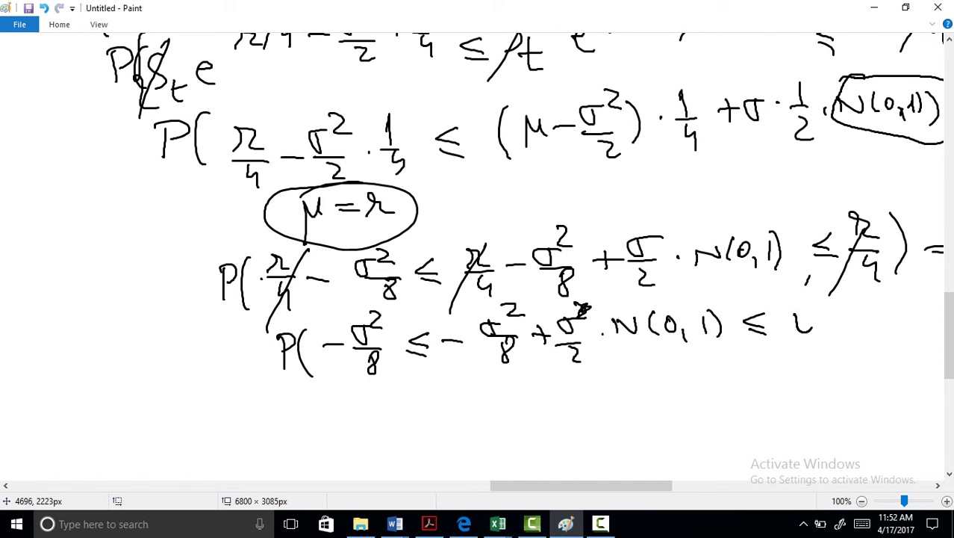
{"action": "mouse_move", "coordinate": [814, 302]}
{"action": "left_mouse_down"}
{"action": "mouse_move", "coordinate": [817, 342]}
{"action": "mouse_move", "coordinate": [861, 318]}
{"action": "left_mouse_up"}
{"action": "left_click_drag", "start_coordinate": [840, 329], "coordinate": [863, 327]}
{"action": "mouse_move", "coordinate": [875, 309]}
{"action": "left_mouse_down"}
{"action": "mouse_move", "coordinate": [884, 332]}
{"action": "mouse_move", "coordinate": [918, 304]}
{"action": "left_mouse_up"}
{"action": "mouse_move", "coordinate": [933, 301]}
{"action": "left_mouse_down"}
{"action": "mouse_move", "coordinate": [918, 328]}
{"action": "mouse_move", "coordinate": [926, 323]}
{"action": "left_mouse_up"}
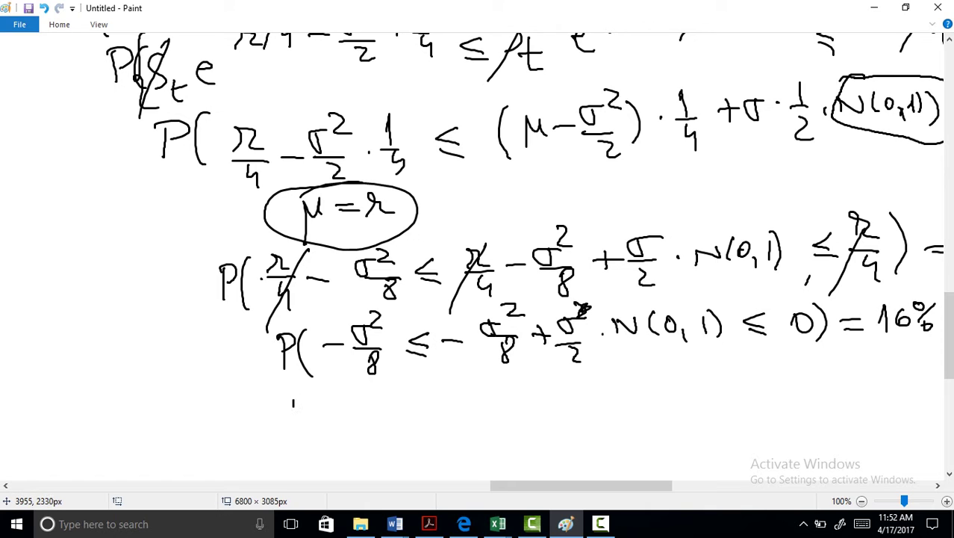
Begin the next line with P(0 ≤ σ/2·N.
{"action": "left_click_drag", "start_coordinate": [293, 402], "coordinate": [294, 426]}
{"action": "mouse_move", "coordinate": [293, 399]}
{"action": "left_mouse_down"}
{"action": "mouse_move", "coordinate": [295, 413]}
{"action": "mouse_move", "coordinate": [331, 430]}
{"action": "left_mouse_up"}
{"action": "left_click_drag", "start_coordinate": [359, 400], "coordinate": [414, 412]}
{"action": "mouse_move", "coordinate": [393, 420]}
{"action": "left_mouse_down"}
{"action": "mouse_move", "coordinate": [450, 412]}
{"action": "mouse_move", "coordinate": [474, 392]}
{"action": "left_mouse_up"}
{"action": "mouse_move", "coordinate": [457, 427]}
{"action": "left_mouse_down"}
{"action": "mouse_move", "coordinate": [483, 436]}
{"action": "mouse_move", "coordinate": [546, 393]}
{"action": "mouse_move", "coordinate": [557, 408]}
{"action": "left_mouse_up"}
{"action": "left_click", "coordinate": [505, 408]}
Complete it as (0,1) ≤ σ²/8) and scroll the canvas down.
{"action": "left_click_drag", "start_coordinate": [577, 390], "coordinate": [611, 412]}
{"action": "mouse_move", "coordinate": [662, 380]}
{"action": "left_mouse_down"}
{"action": "mouse_move", "coordinate": [660, 391]}
{"action": "mouse_move", "coordinate": [701, 375]}
{"action": "left_mouse_up"}
{"action": "left_click_drag", "start_coordinate": [698, 363], "coordinate": [714, 399]}
{"action": "left_click_drag", "start_coordinate": [715, 403], "coordinate": [705, 424]}
{"action": "left_click_drag", "start_coordinate": [729, 370], "coordinate": [739, 416]}
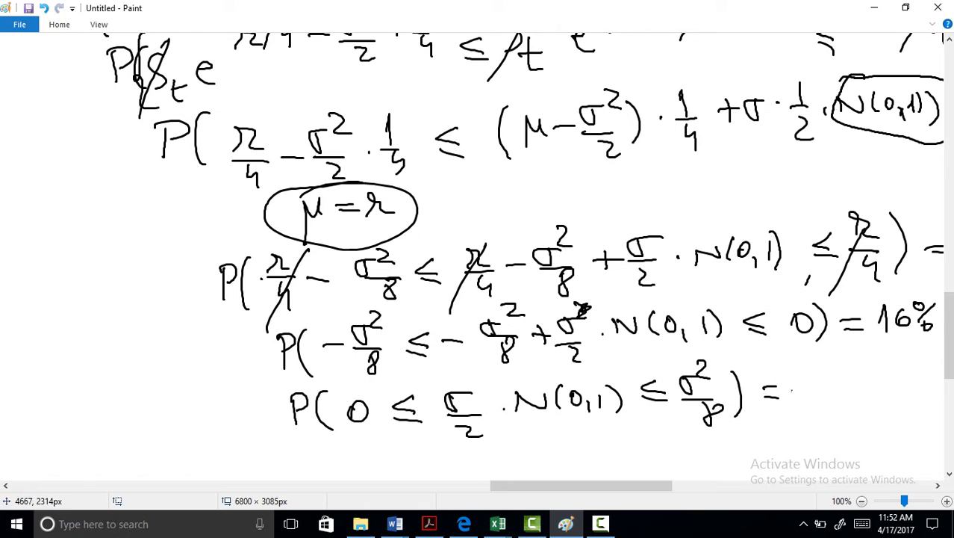
{"action": "left_click_drag", "start_coordinate": [792, 373], "coordinate": [790, 397]}
{"action": "mouse_move", "coordinate": [814, 373]}
{"action": "left_mouse_down"}
{"action": "mouse_move", "coordinate": [802, 389]}
{"action": "mouse_move", "coordinate": [824, 371]}
{"action": "mouse_move", "coordinate": [824, 396]}
{"action": "left_mouse_up"}
{"action": "left_click_drag", "start_coordinate": [845, 386], "coordinate": [844, 387]}
{"action": "left_click_drag", "start_coordinate": [948, 336], "coordinate": [949, 358]}
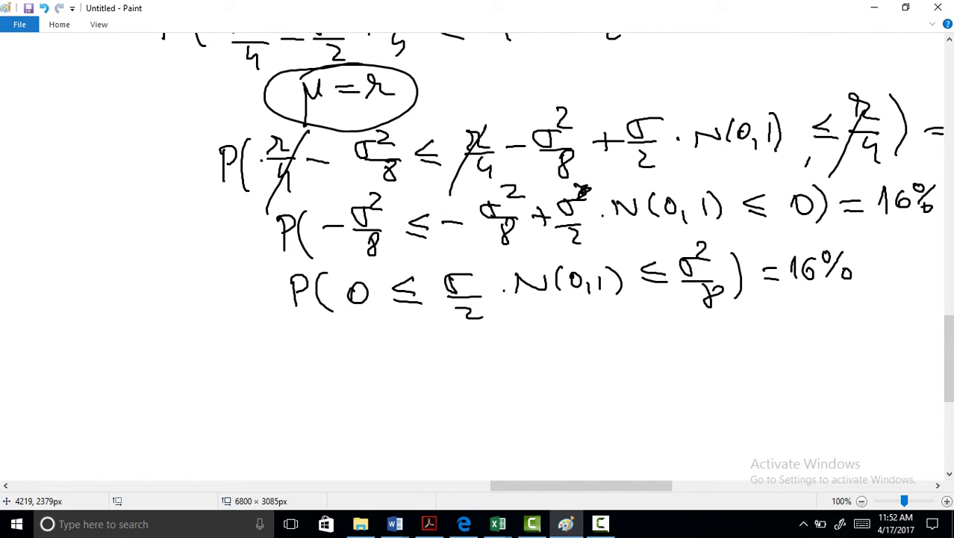
Write a new line P(0 ≤ N(0,1) ≤.
{"action": "left_click_drag", "start_coordinate": [304, 341], "coordinate": [307, 375]}
{"action": "left_click_drag", "start_coordinate": [302, 342], "coordinate": [333, 379]}
{"action": "left_click_drag", "start_coordinate": [348, 356], "coordinate": [346, 357]}
{"action": "left_click_drag", "start_coordinate": [408, 354], "coordinate": [407, 369]}
{"action": "left_click_drag", "start_coordinate": [382, 374], "coordinate": [408, 374]}
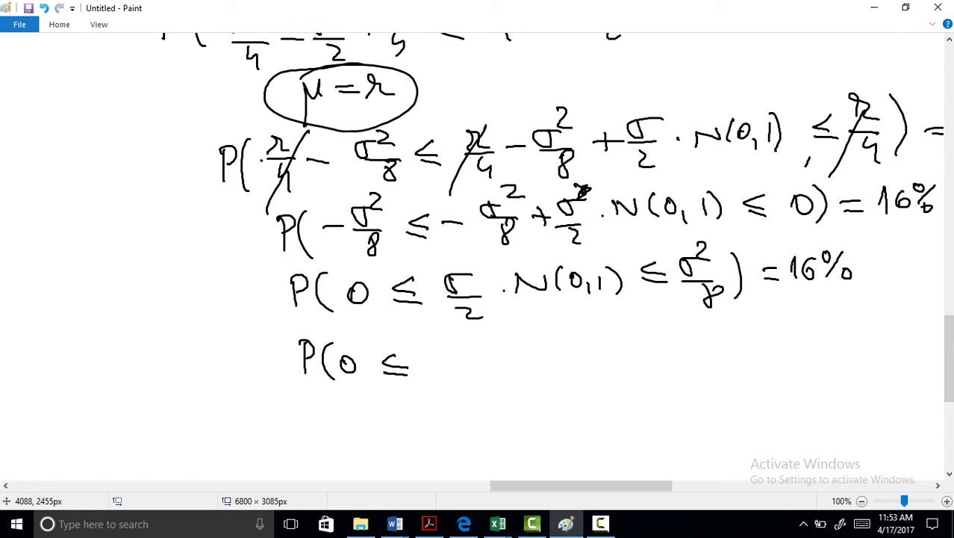
{"action": "left_click_drag", "start_coordinate": [447, 348], "coordinate": [467, 347]}
{"action": "mouse_move", "coordinate": [485, 341]}
{"action": "left_mouse_down"}
{"action": "mouse_move", "coordinate": [484, 366]}
{"action": "mouse_move", "coordinate": [494, 352]}
{"action": "left_mouse_up"}
{"action": "left_click_drag", "start_coordinate": [510, 358], "coordinate": [521, 366]}
{"action": "left_click_drag", "start_coordinate": [532, 338], "coordinate": [533, 368]}
{"action": "left_click_drag", "start_coordinate": [584, 333], "coordinate": [593, 354]}
{"action": "left_click_drag", "start_coordinate": [597, 361], "coordinate": [571, 357]}
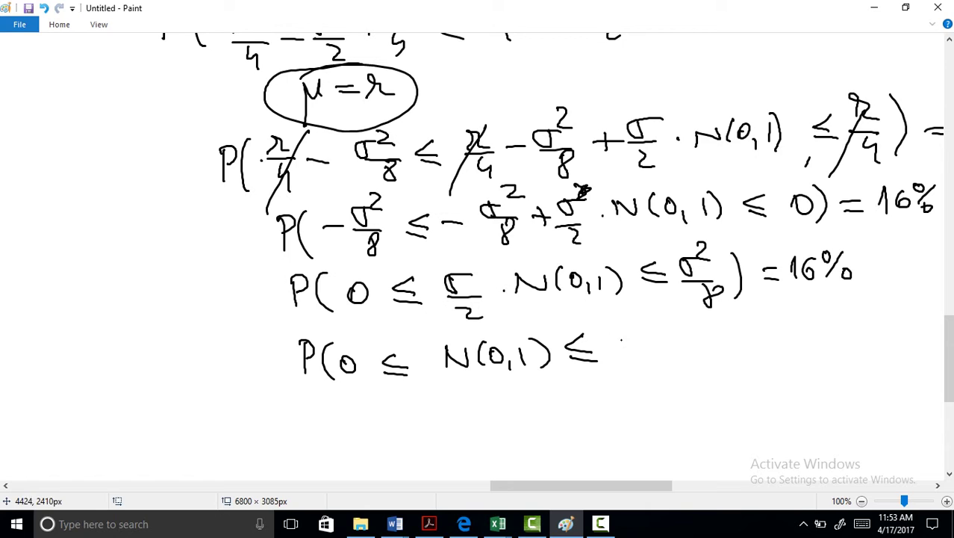
Complete it with the bound σ/4) = 16%.
{"action": "left_click_drag", "start_coordinate": [636, 333], "coordinate": [652, 330]}
{"action": "left_click_drag", "start_coordinate": [617, 360], "coordinate": [654, 363]}
{"action": "left_click_drag", "start_coordinate": [641, 365], "coordinate": [651, 385]}
{"action": "mouse_move", "coordinate": [666, 323]}
{"action": "left_mouse_down"}
{"action": "mouse_move", "coordinate": [669, 371]}
{"action": "mouse_move", "coordinate": [719, 344]}
{"action": "left_mouse_up"}
{"action": "mouse_move", "coordinate": [746, 327]}
{"action": "left_mouse_down"}
{"action": "mouse_move", "coordinate": [748, 346]}
{"action": "mouse_move", "coordinate": [778, 317]}
{"action": "left_mouse_up"}
{"action": "mouse_move", "coordinate": [800, 316]}
{"action": "left_mouse_down"}
{"action": "mouse_move", "coordinate": [785, 344]}
{"action": "mouse_move", "coordinate": [796, 340]}
{"action": "left_mouse_up"}
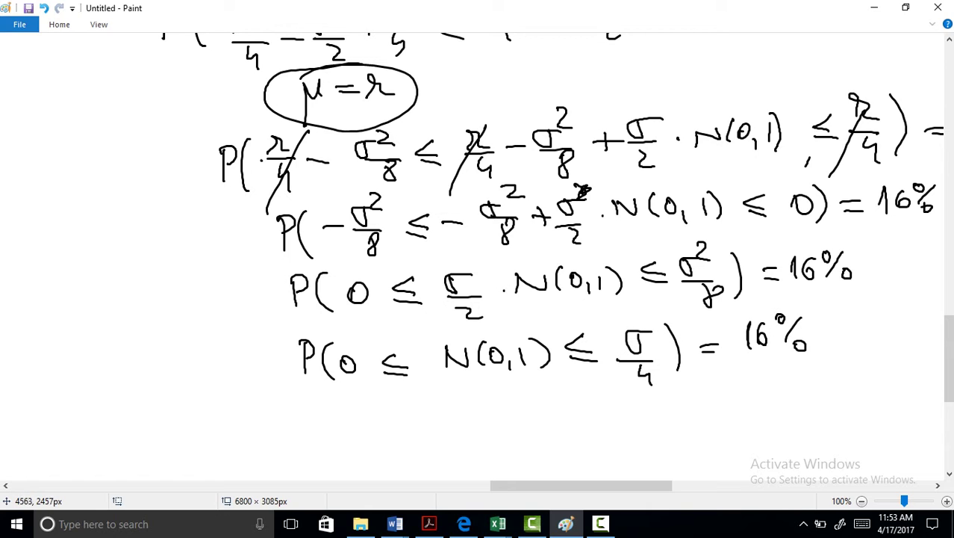
Rewrite it as N(σ/4) − N(0) = 16%, then scroll down.
{"action": "mouse_move", "coordinate": [376, 415]}
{"action": "left_mouse_down"}
{"action": "mouse_move", "coordinate": [410, 412]}
{"action": "mouse_move", "coordinate": [425, 442]}
{"action": "left_mouse_up"}
{"action": "left_click_drag", "start_coordinate": [444, 406], "coordinate": [451, 409]}
{"action": "mouse_move", "coordinate": [436, 425]}
{"action": "left_mouse_down"}
{"action": "mouse_move", "coordinate": [461, 424]}
{"action": "mouse_move", "coordinate": [464, 442]}
{"action": "left_mouse_up"}
{"action": "mouse_move", "coordinate": [479, 424]}
{"action": "left_mouse_down"}
{"action": "mouse_move", "coordinate": [486, 405]}
{"action": "mouse_move", "coordinate": [483, 436]}
{"action": "left_mouse_up"}
{"action": "left_click_drag", "start_coordinate": [514, 421], "coordinate": [572, 409]}
{"action": "mouse_move", "coordinate": [587, 396]}
{"action": "left_mouse_down"}
{"action": "mouse_move", "coordinate": [583, 428]}
{"action": "mouse_move", "coordinate": [599, 405]}
{"action": "left_mouse_up"}
{"action": "mouse_move", "coordinate": [613, 393]}
{"action": "left_mouse_down"}
{"action": "mouse_move", "coordinate": [614, 424]}
{"action": "mouse_move", "coordinate": [649, 407]}
{"action": "left_mouse_up"}
{"action": "left_click_drag", "start_coordinate": [638, 412], "coordinate": [669, 416]}
{"action": "mouse_move", "coordinate": [696, 393]}
{"action": "left_mouse_down"}
{"action": "mouse_move", "coordinate": [687, 412]}
{"action": "mouse_move", "coordinate": [705, 387]}
{"action": "mouse_move", "coordinate": [709, 415]}
{"action": "left_mouse_up"}
{"action": "left_click_drag", "start_coordinate": [948, 359], "coordinate": [948, 378]}
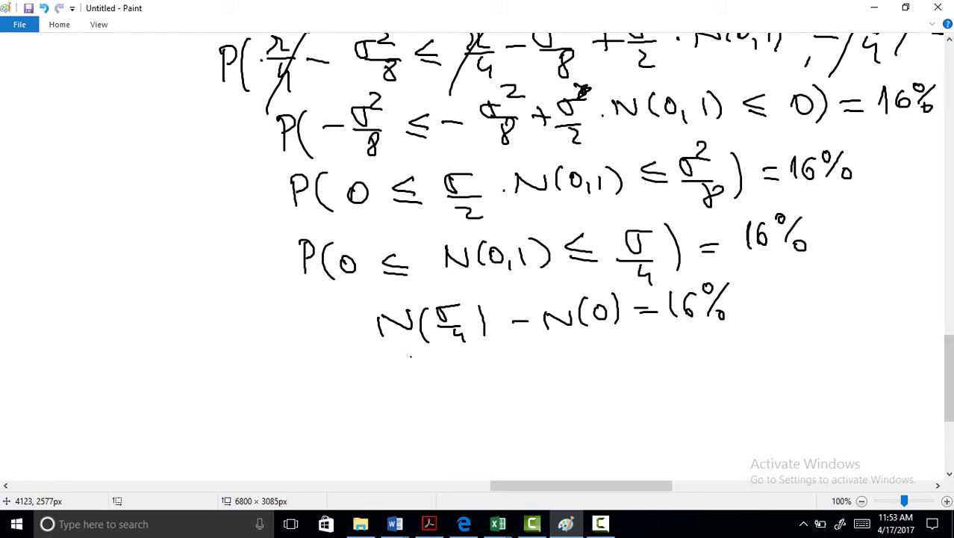
Write N(σ/4) − 1/2 = 16% on a new line.
{"action": "mouse_move", "coordinate": [404, 368]}
{"action": "left_mouse_down"}
{"action": "mouse_move", "coordinate": [402, 387]}
{"action": "mouse_move", "coordinate": [430, 366]}
{"action": "left_mouse_up"}
{"action": "mouse_move", "coordinate": [446, 361]}
{"action": "left_mouse_down"}
{"action": "mouse_move", "coordinate": [443, 400]}
{"action": "mouse_move", "coordinate": [481, 380]}
{"action": "mouse_move", "coordinate": [487, 406]}
{"action": "left_mouse_up"}
{"action": "mouse_move", "coordinate": [502, 363]}
{"action": "left_mouse_down"}
{"action": "mouse_move", "coordinate": [505, 396]}
{"action": "mouse_move", "coordinate": [557, 377]}
{"action": "left_mouse_up"}
{"action": "mouse_move", "coordinate": [586, 356]}
{"action": "left_mouse_down"}
{"action": "mouse_move", "coordinate": [592, 374]}
{"action": "mouse_move", "coordinate": [610, 375]}
{"action": "left_mouse_up"}
{"action": "left_click_drag", "start_coordinate": [597, 385], "coordinate": [626, 398]}
{"action": "mouse_move", "coordinate": [640, 366]}
{"action": "left_mouse_down"}
{"action": "mouse_move", "coordinate": [680, 370]}
{"action": "mouse_move", "coordinate": [708, 351]}
{"action": "mouse_move", "coordinate": [709, 372]}
{"action": "left_mouse_up"}
{"action": "left_click_drag", "start_coordinate": [723, 363], "coordinate": [726, 372]}
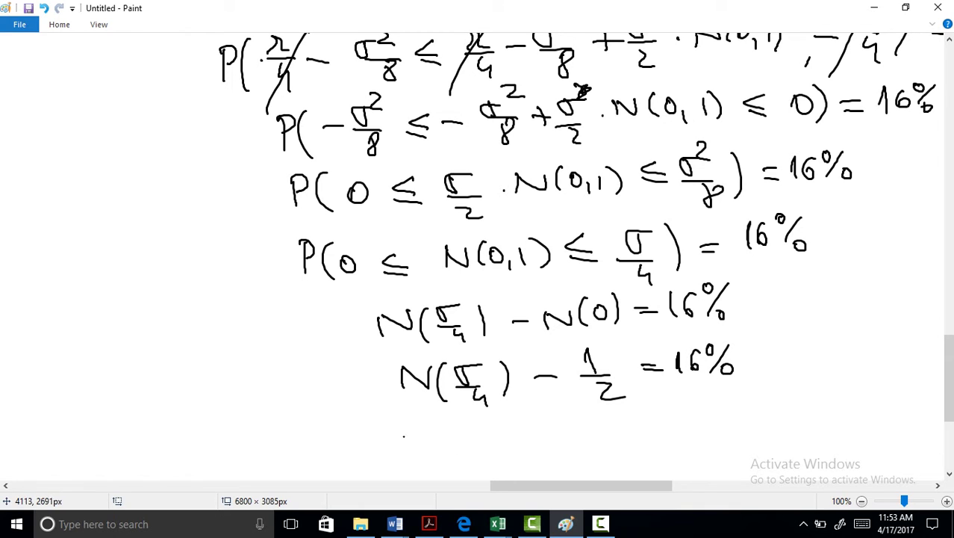
Write N(σ/4) = 66% ⇒ σ/4 = N⁻¹(0.66) below.
{"action": "mouse_move", "coordinate": [417, 423]}
{"action": "left_mouse_down"}
{"action": "mouse_move", "coordinate": [417, 447]}
{"action": "mouse_move", "coordinate": [438, 425]}
{"action": "left_mouse_up"}
{"action": "mouse_move", "coordinate": [460, 424]}
{"action": "left_mouse_down"}
{"action": "mouse_move", "coordinate": [460, 456]}
{"action": "mouse_move", "coordinate": [475, 431]}
{"action": "left_mouse_up"}
{"action": "mouse_move", "coordinate": [473, 418]}
{"action": "left_mouse_down"}
{"action": "mouse_move", "coordinate": [496, 413]}
{"action": "mouse_move", "coordinate": [507, 451]}
{"action": "left_mouse_up"}
{"action": "mouse_move", "coordinate": [524, 425]}
{"action": "left_mouse_down"}
{"action": "mouse_move", "coordinate": [547, 425]}
{"action": "mouse_move", "coordinate": [548, 435]}
{"action": "left_mouse_up"}
{"action": "mouse_move", "coordinate": [569, 418]}
{"action": "left_mouse_down"}
{"action": "mouse_move", "coordinate": [562, 433]}
{"action": "mouse_move", "coordinate": [610, 433]}
{"action": "left_mouse_up"}
{"action": "left_click_drag", "start_coordinate": [639, 424], "coordinate": [660, 430]}
{"action": "mouse_move", "coordinate": [671, 418]}
{"action": "left_mouse_down"}
{"action": "mouse_move", "coordinate": [673, 436]}
{"action": "mouse_move", "coordinate": [696, 423]}
{"action": "mouse_move", "coordinate": [736, 432]}
{"action": "left_mouse_up"}
{"action": "mouse_move", "coordinate": [750, 415]}
{"action": "left_mouse_down"}
{"action": "mouse_move", "coordinate": [762, 423]}
{"action": "mouse_move", "coordinate": [824, 392]}
{"action": "left_mouse_up"}
{"action": "mouse_move", "coordinate": [836, 397]}
{"action": "left_mouse_down"}
{"action": "mouse_move", "coordinate": [829, 429]}
{"action": "mouse_move", "coordinate": [844, 412]}
{"action": "mouse_move", "coordinate": [884, 417]}
{"action": "mouse_move", "coordinate": [899, 430]}
{"action": "left_mouse_up"}
{"action": "left_click", "coordinate": [856, 425]}
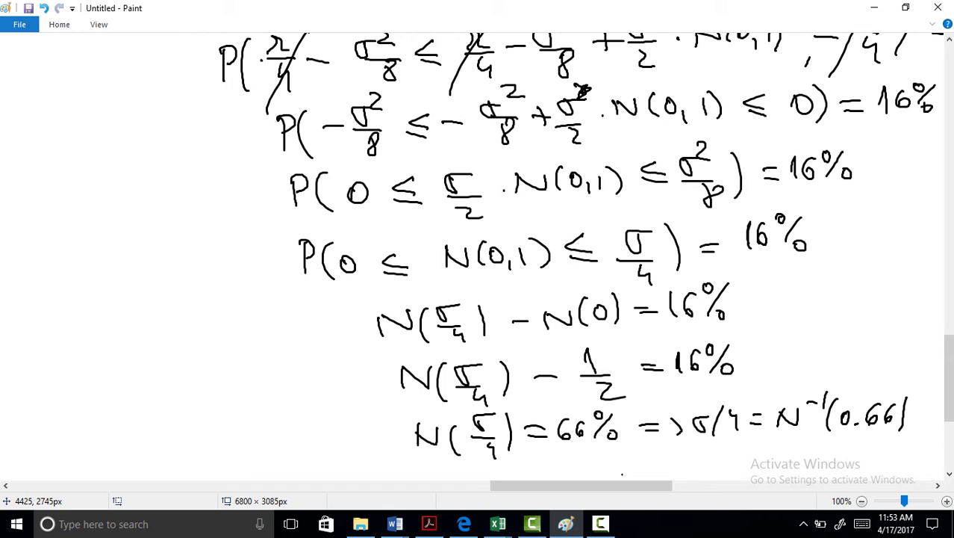
{"action": "left_click", "coordinate": [498, 523]}
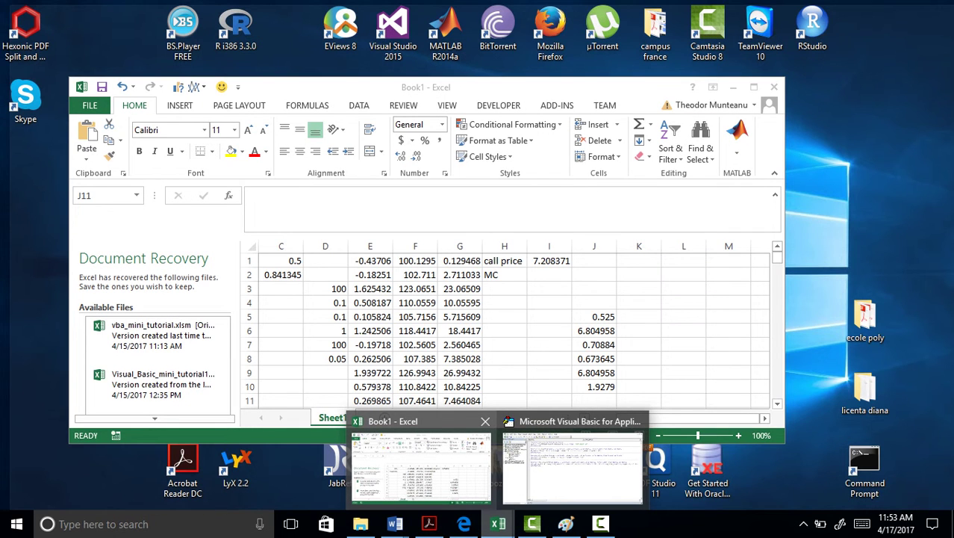
{"action": "left_click", "coordinate": [420, 463]}
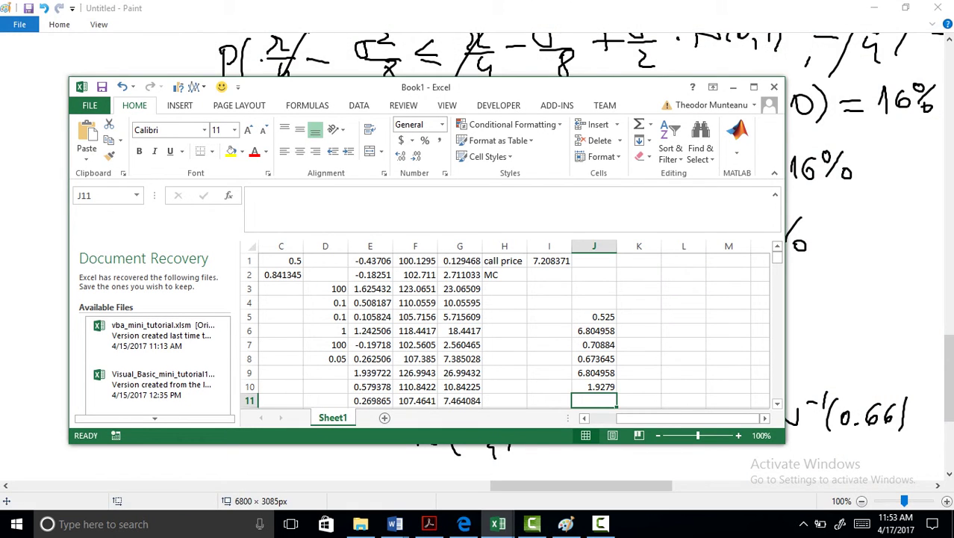
{"action": "mouse_move", "coordinate": [777, 257]}
{"action": "left_mouse_down"}
{"action": "mouse_move", "coordinate": [777, 266]}
{"action": "mouse_move", "coordinate": [777, 257]}
{"action": "left_mouse_up"}
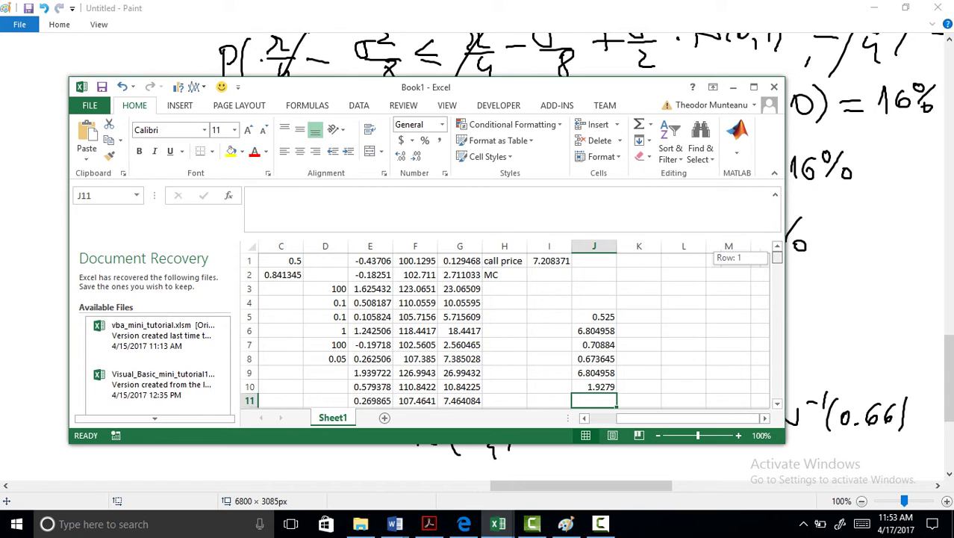
{"action": "mouse_move", "coordinate": [778, 257]}
{"action": "left_mouse_down"}
{"action": "mouse_move", "coordinate": [778, 269]}
{"action": "mouse_move", "coordinate": [777, 257]}
{"action": "left_mouse_up"}
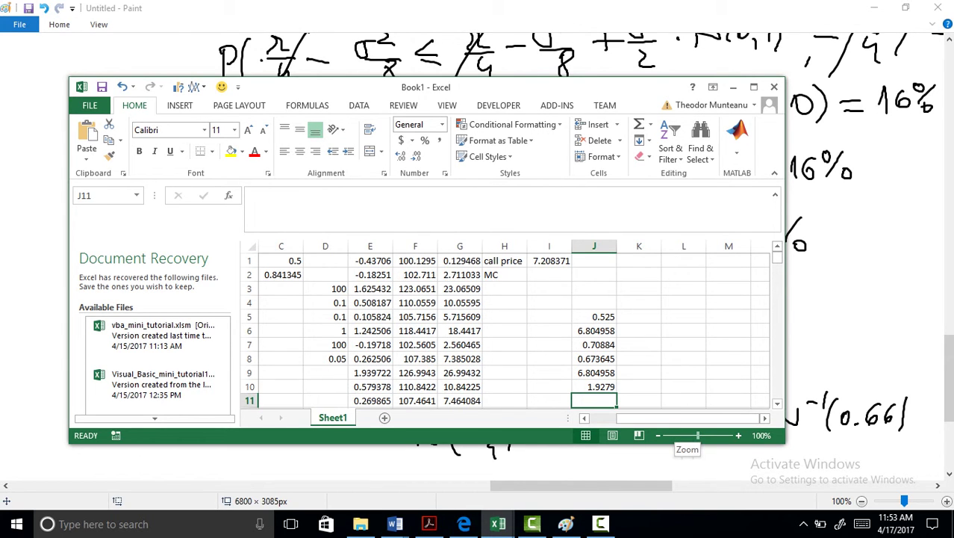
{"action": "left_click", "coordinate": [640, 331]}
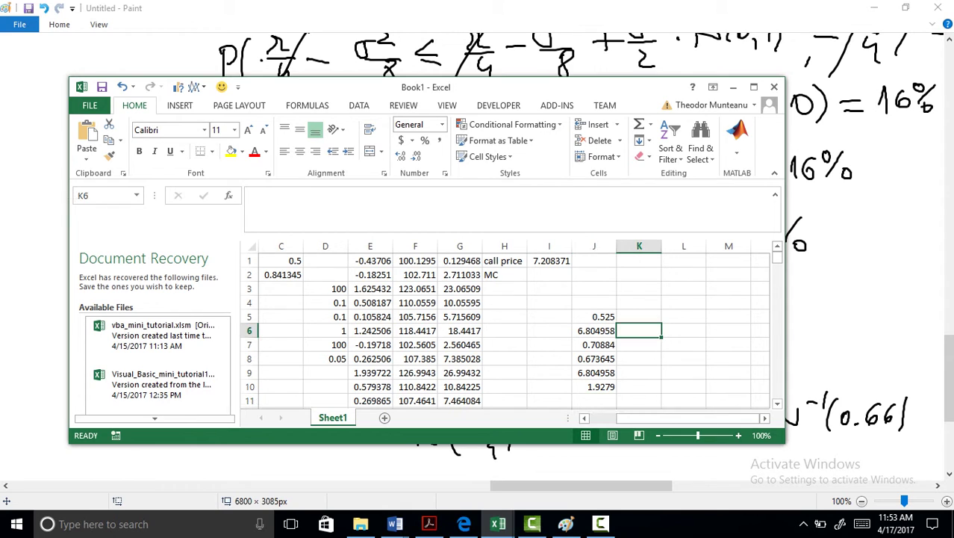
{"action": "left_click", "coordinate": [829, 320]}
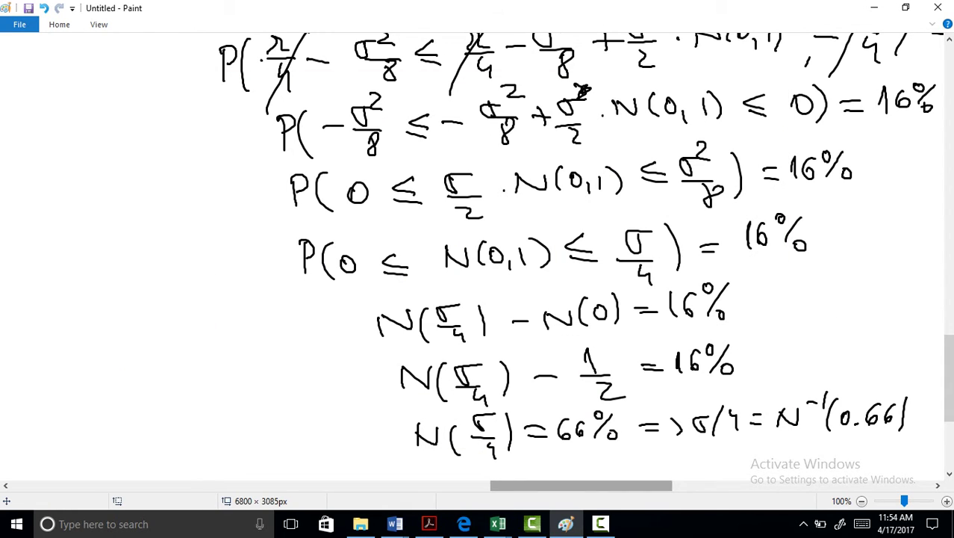
Append ⇒ σ = 4·N⁻¹(0.66) to the N(σ/4) = 66% line.
{"action": "left_click_drag", "start_coordinate": [581, 486], "coordinate": [643, 486]}
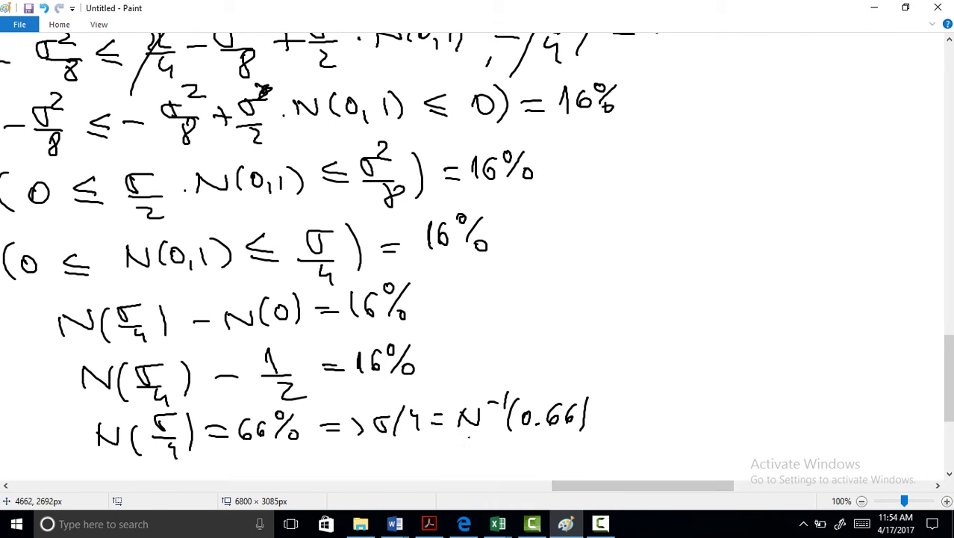
{"action": "left_click_drag", "start_coordinate": [598, 414], "coordinate": [623, 415]}
{"action": "left_click_drag", "start_coordinate": [598, 420], "coordinate": [635, 428]}
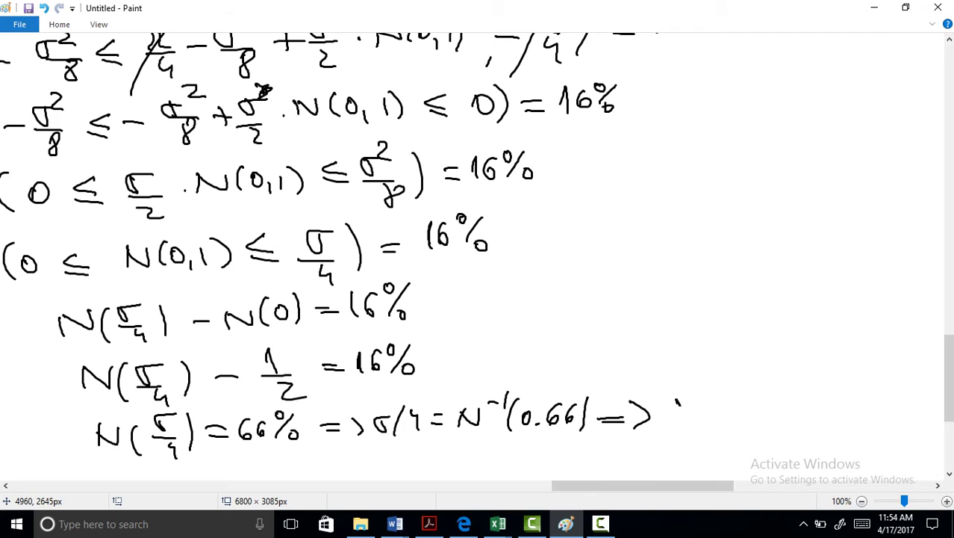
{"action": "mouse_move", "coordinate": [678, 402]}
{"action": "left_mouse_down"}
{"action": "mouse_move", "coordinate": [718, 400]}
{"action": "mouse_move", "coordinate": [727, 411]}
{"action": "left_mouse_up"}
{"action": "left_click_drag", "start_coordinate": [704, 416], "coordinate": [727, 416]}
{"action": "mouse_move", "coordinate": [737, 390]}
{"action": "left_mouse_down"}
{"action": "mouse_move", "coordinate": [746, 426]}
{"action": "mouse_move", "coordinate": [791, 400]}
{"action": "left_mouse_up"}
{"action": "left_click_drag", "start_coordinate": [802, 388], "coordinate": [814, 390]}
{"action": "left_click_drag", "start_coordinate": [818, 382], "coordinate": [821, 397]}
{"action": "mouse_move", "coordinate": [834, 386]}
{"action": "left_mouse_down"}
{"action": "mouse_move", "coordinate": [829, 419]}
{"action": "mouse_move", "coordinate": [846, 403]}
{"action": "mouse_move", "coordinate": [894, 422]}
{"action": "left_mouse_up"}
Start a new line below reading d₁ = −σ/2.
{"action": "scroll", "coordinate": [476, 247], "scroll_direction": "down", "scroll_amount": 1}
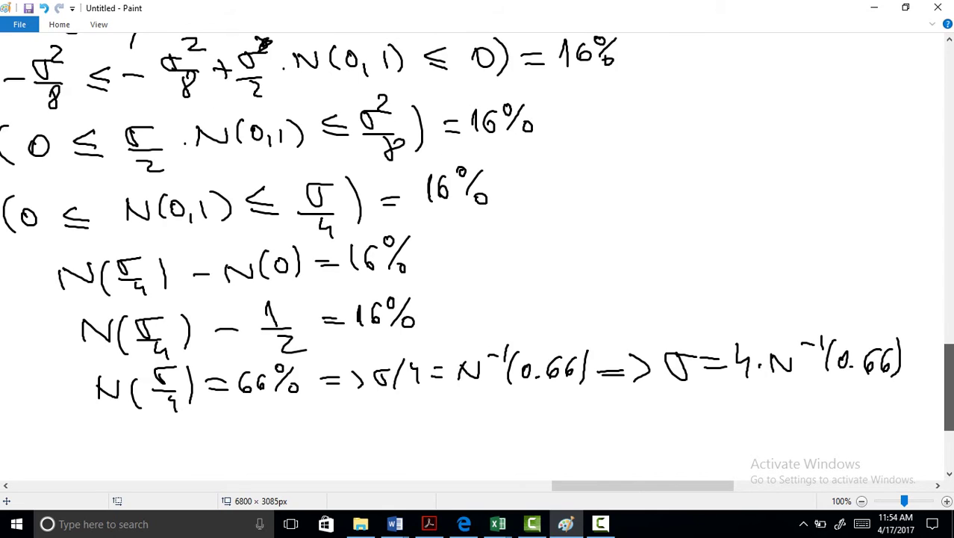
{"action": "scroll", "coordinate": [477, 247], "scroll_direction": "up", "scroll_amount": 1}
{"action": "scroll", "coordinate": [476, 247], "scroll_direction": "up", "scroll_amount": 2}
{"action": "scroll", "coordinate": [477, 246], "scroll_direction": "up", "scroll_amount": 2}
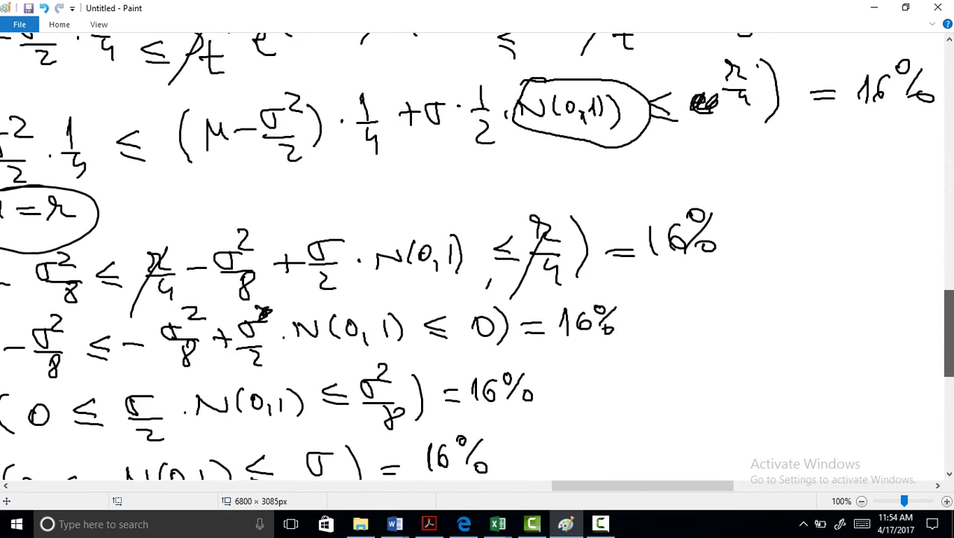
{"action": "scroll", "coordinate": [477, 247], "scroll_direction": "up", "scroll_amount": 1}
{"action": "scroll", "coordinate": [477, 247], "scroll_direction": "down", "scroll_amount": 3}
{"action": "scroll", "coordinate": [948, 366], "scroll_direction": "down", "scroll_amount": 3}
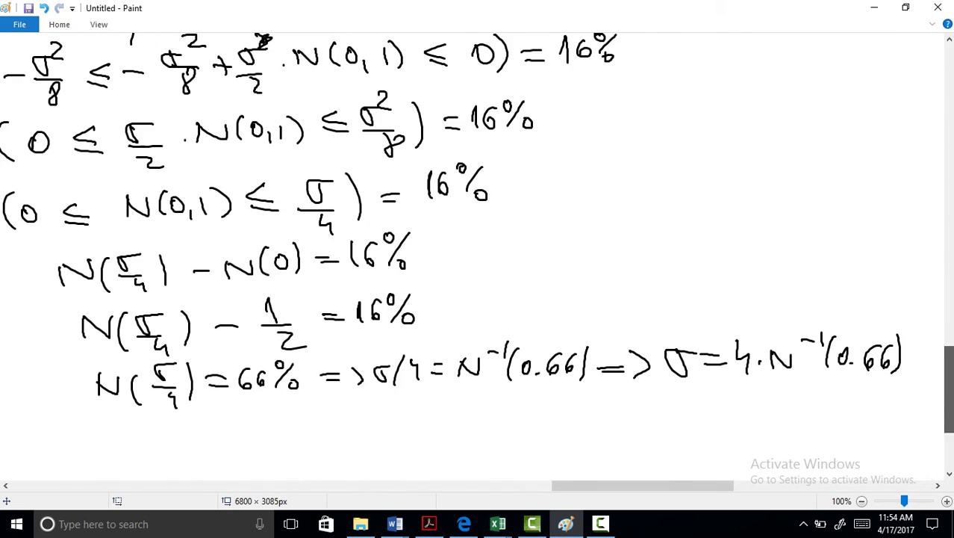
{"action": "left_click_drag", "start_coordinate": [247, 429], "coordinate": [252, 401]}
{"action": "mouse_move", "coordinate": [270, 433]}
{"action": "left_mouse_down"}
{"action": "mouse_move", "coordinate": [278, 447]}
{"action": "mouse_move", "coordinate": [315, 420]}
{"action": "left_mouse_up"}
{"action": "left_click_drag", "start_coordinate": [294, 427], "coordinate": [322, 426]}
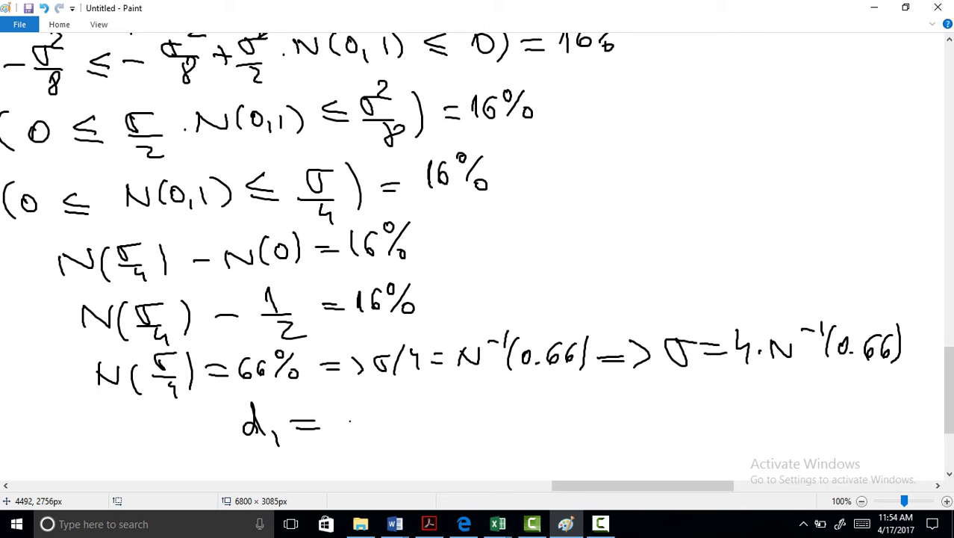
{"action": "left_click_drag", "start_coordinate": [345, 423], "coordinate": [426, 394]}
{"action": "mouse_move", "coordinate": [401, 419]}
{"action": "left_mouse_down"}
{"action": "mouse_move", "coordinate": [427, 417]}
{"action": "mouse_move", "coordinate": [422, 446]}
{"action": "left_mouse_up"}
{"action": "left_click", "coordinate": [438, 413]}
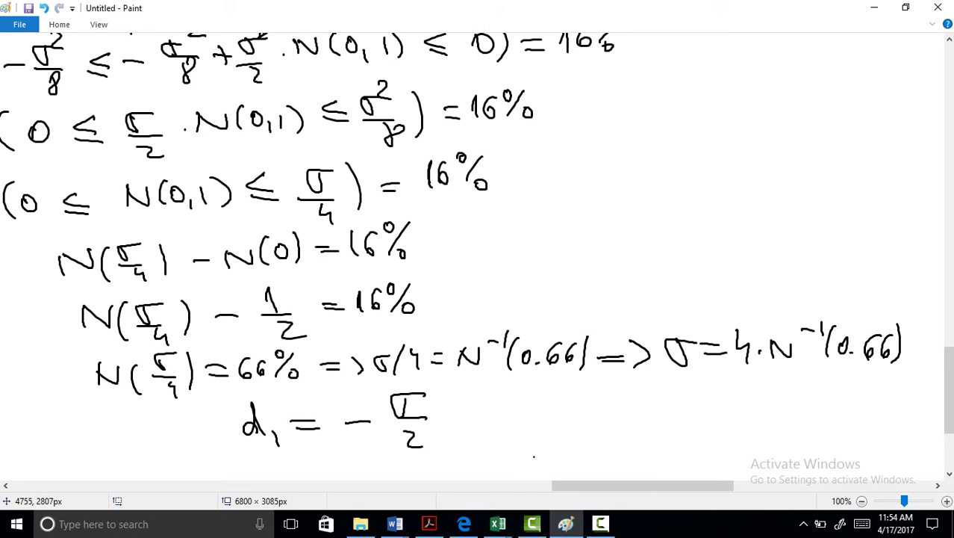
{"action": "left_click_drag", "start_coordinate": [642, 485], "coordinate": [611, 486]}
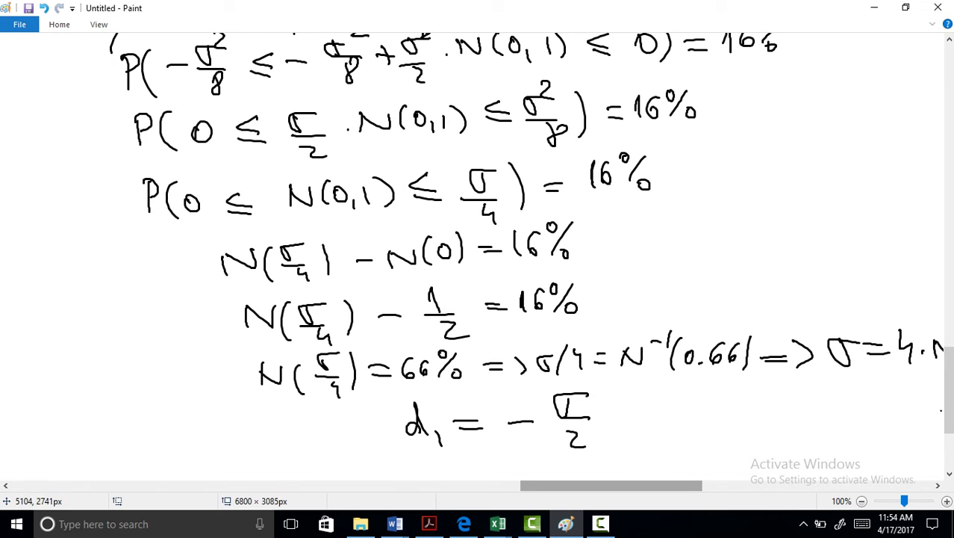
{"action": "mouse_move", "coordinate": [949, 392]}
{"action": "left_mouse_down"}
{"action": "mouse_move", "coordinate": [949, 267]}
{"action": "mouse_move", "coordinate": [948, 361]}
{"action": "left_mouse_up"}
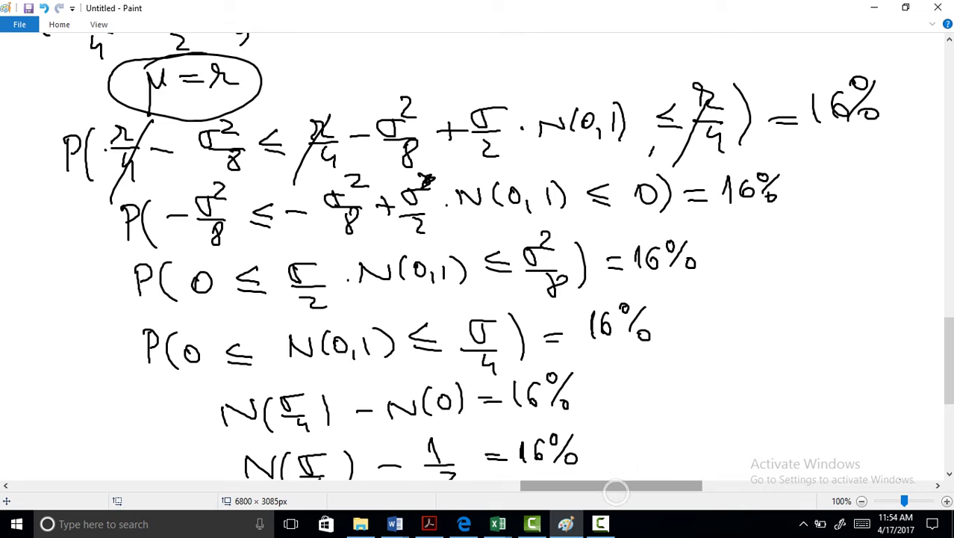
{"action": "scroll", "coordinate": [478, 254], "scroll_direction": "left", "scroll_amount": 10}
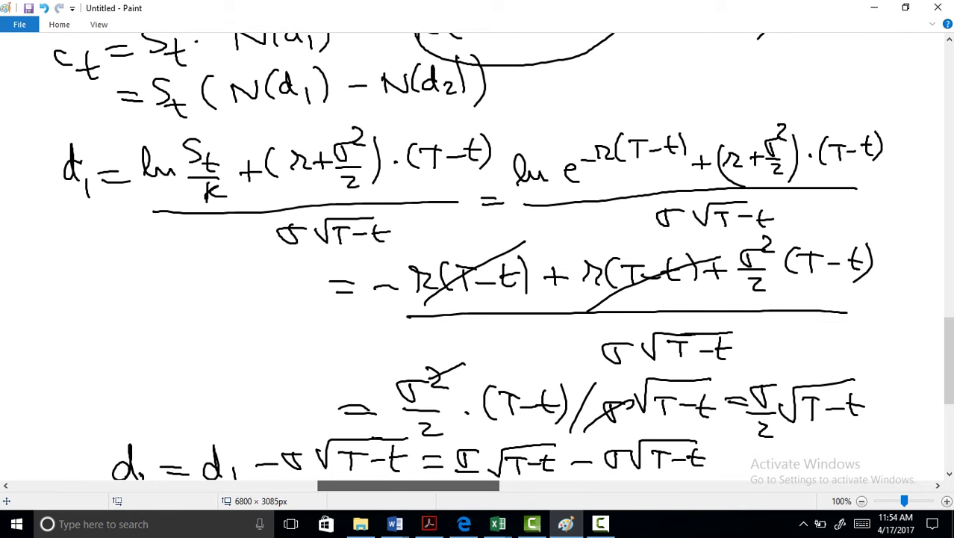
{"action": "scroll", "coordinate": [478, 254], "scroll_direction": "right", "scroll_amount": 2}
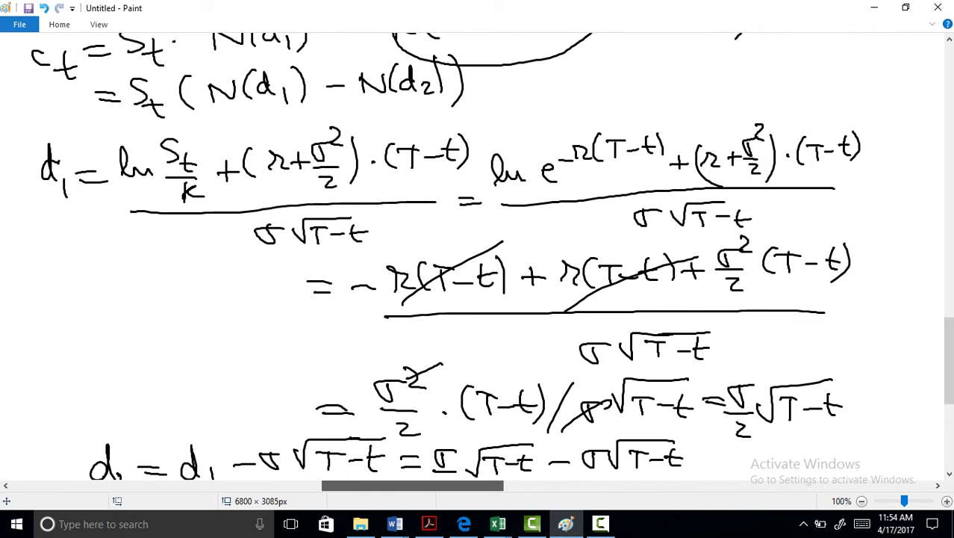
{"action": "scroll", "coordinate": [478, 253], "scroll_direction": "right", "scroll_amount": 8}
{"action": "scroll", "coordinate": [478, 254], "scroll_direction": "right", "scroll_amount": 3}
{"action": "scroll", "coordinate": [478, 254], "scroll_direction": "left", "scroll_amount": 2}
{"action": "scroll", "coordinate": [477, 254], "scroll_direction": "right", "scroll_amount": 1}
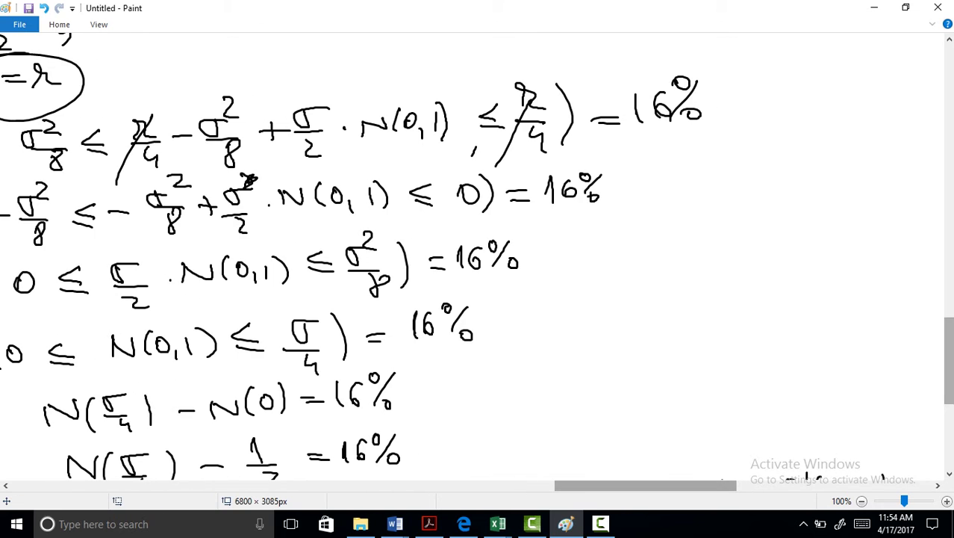
{"action": "scroll", "coordinate": [478, 254], "scroll_direction": "down", "scroll_amount": 3}
{"action": "scroll", "coordinate": [478, 254], "scroll_direction": "down", "scroll_amount": 2}
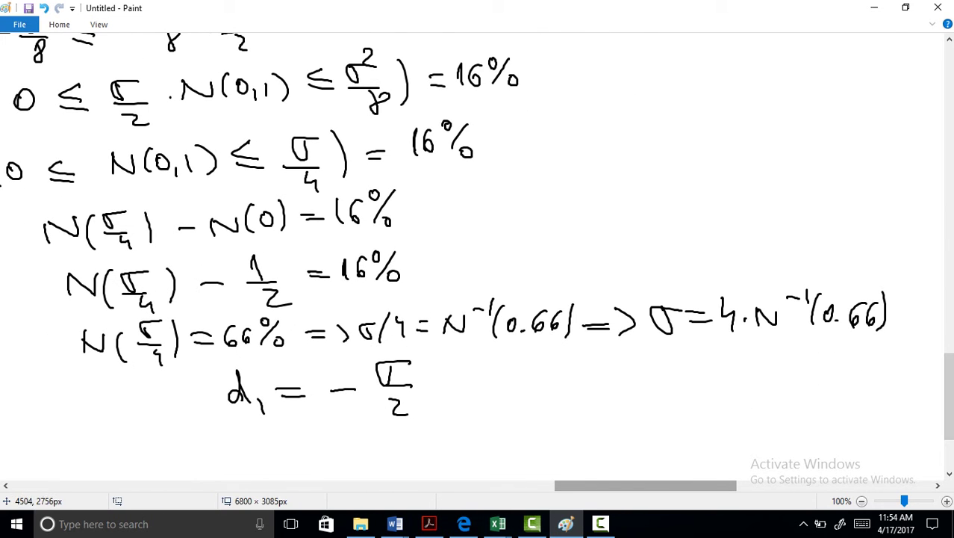
Scribble out the minus and rewrite the d₁ line as √(T−t) = σ/2·1/2 = σ/4.
{"action": "mouse_move", "coordinate": [333, 388]}
{"action": "left_mouse_down"}
{"action": "mouse_move", "coordinate": [354, 384]}
{"action": "mouse_move", "coordinate": [357, 396]}
{"action": "left_mouse_up"}
{"action": "mouse_move", "coordinate": [439, 374]}
{"action": "left_mouse_down"}
{"action": "mouse_move", "coordinate": [512, 359]}
{"action": "mouse_move", "coordinate": [475, 382]}
{"action": "left_mouse_up"}
{"action": "left_click_drag", "start_coordinate": [489, 366], "coordinate": [462, 368]}
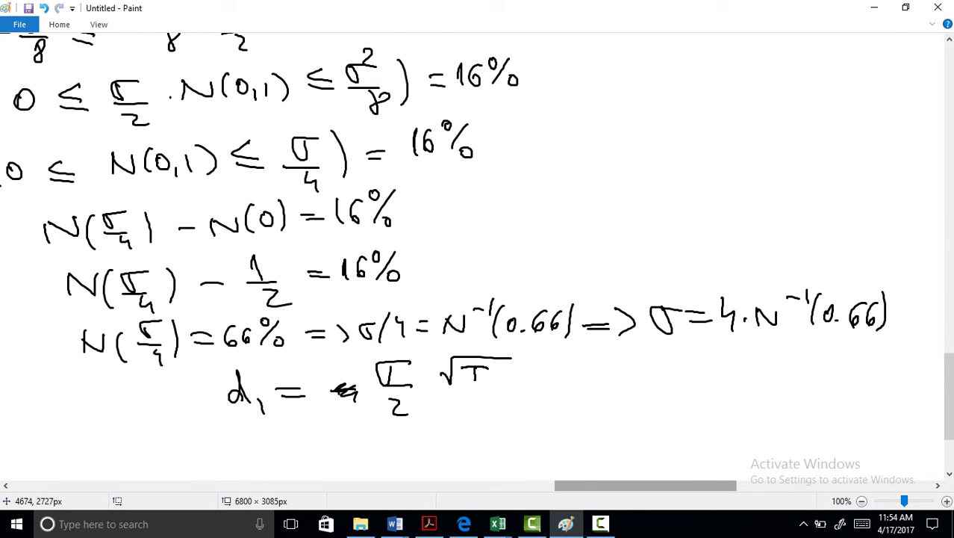
{"action": "left_click_drag", "start_coordinate": [546, 375], "coordinate": [563, 374]}
{"action": "left_click_drag", "start_coordinate": [575, 359], "coordinate": [572, 372]}
{"action": "mouse_move", "coordinate": [561, 362]}
{"action": "left_mouse_down"}
{"action": "mouse_move", "coordinate": [590, 359]}
{"action": "mouse_move", "coordinate": [587, 377]}
{"action": "mouse_move", "coordinate": [598, 378]}
{"action": "mouse_move", "coordinate": [585, 403]}
{"action": "left_mouse_up"}
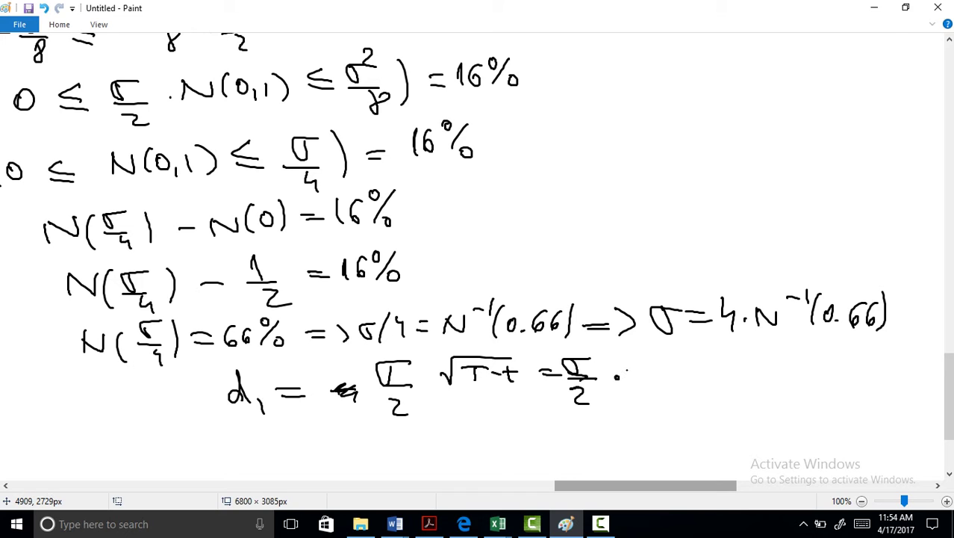
{"action": "left_click_drag", "start_coordinate": [639, 357], "coordinate": [642, 377]}
{"action": "mouse_move", "coordinate": [635, 380]}
{"action": "left_mouse_down"}
{"action": "mouse_move", "coordinate": [664, 380]}
{"action": "mouse_move", "coordinate": [668, 400]}
{"action": "left_mouse_up"}
{"action": "left_click_drag", "start_coordinate": [687, 366], "coordinate": [758, 371]}
{"action": "left_click_drag", "start_coordinate": [744, 373], "coordinate": [751, 405]}
{"action": "left_click_drag", "start_coordinate": [949, 396], "coordinate": [948, 426]}
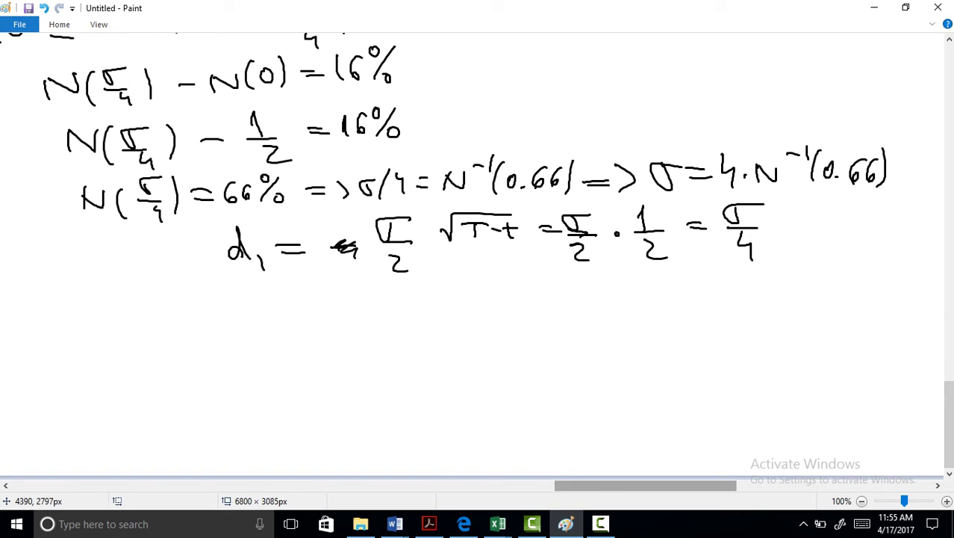
Below the d₁ line, handwrite N(d₁) = N(σ/4) =.
{"action": "mouse_move", "coordinate": [227, 304]}
{"action": "left_mouse_down"}
{"action": "mouse_move", "coordinate": [239, 313]}
{"action": "mouse_move", "coordinate": [251, 302]}
{"action": "left_mouse_up"}
{"action": "mouse_move", "coordinate": [275, 296]}
{"action": "left_mouse_down"}
{"action": "mouse_move", "coordinate": [272, 324]}
{"action": "mouse_move", "coordinate": [299, 293]}
{"action": "left_mouse_up"}
{"action": "left_click_drag", "start_coordinate": [304, 308], "coordinate": [312, 325]}
{"action": "left_click_drag", "start_coordinate": [329, 308], "coordinate": [390, 299]}
{"action": "mouse_move", "coordinate": [403, 287]}
{"action": "left_mouse_down"}
{"action": "mouse_move", "coordinate": [406, 325]}
{"action": "mouse_move", "coordinate": [450, 284]}
{"action": "left_mouse_up"}
{"action": "mouse_move", "coordinate": [417, 306]}
{"action": "left_mouse_down"}
{"action": "mouse_move", "coordinate": [447, 306]}
{"action": "mouse_move", "coordinate": [442, 333]}
{"action": "left_mouse_up"}
{"action": "left_click_drag", "start_coordinate": [457, 282], "coordinate": [462, 329]}
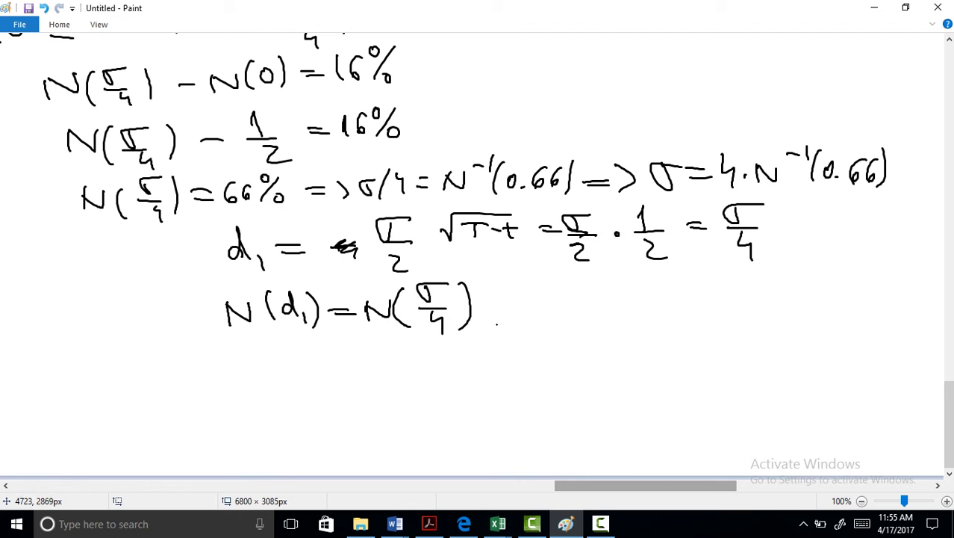
{"action": "left_click_drag", "start_coordinate": [488, 296], "coordinate": [516, 296]}
{"action": "mouse_move", "coordinate": [489, 304]}
{"action": "left_mouse_down"}
{"action": "mouse_move", "coordinate": [575, 290]}
{"action": "mouse_move", "coordinate": [596, 327]}
{"action": "left_mouse_up"}
Substitute σ, writing N(4·N⁻¹(0.66)/4) after the equals sign.
{"action": "left_click_drag", "start_coordinate": [620, 275], "coordinate": [632, 291]}
{"action": "left_click", "coordinate": [641, 296]}
{"action": "mouse_move", "coordinate": [626, 281]}
{"action": "left_mouse_down"}
{"action": "mouse_move", "coordinate": [628, 308]}
{"action": "mouse_move", "coordinate": [708, 275]}
{"action": "left_mouse_up"}
{"action": "mouse_move", "coordinate": [712, 264]}
{"action": "left_mouse_down"}
{"action": "mouse_move", "coordinate": [719, 302]}
{"action": "mouse_move", "coordinate": [739, 274]}
{"action": "mouse_move", "coordinate": [778, 288]}
{"action": "left_mouse_up"}
{"action": "left_click", "coordinate": [752, 291]}
{"action": "mouse_move", "coordinate": [800, 255]}
{"action": "left_mouse_down"}
{"action": "mouse_move", "coordinate": [810, 277]}
{"action": "mouse_move", "coordinate": [795, 300]}
{"action": "left_mouse_up"}
{"action": "mouse_move", "coordinate": [629, 316]}
{"action": "left_mouse_down"}
{"action": "mouse_move", "coordinate": [808, 304]}
{"action": "mouse_move", "coordinate": [771, 333]}
{"action": "left_mouse_up"}
{"action": "left_click_drag", "start_coordinate": [765, 326], "coordinate": [764, 344]}
{"action": "left_click_drag", "start_coordinate": [825, 258], "coordinate": [817, 336]}
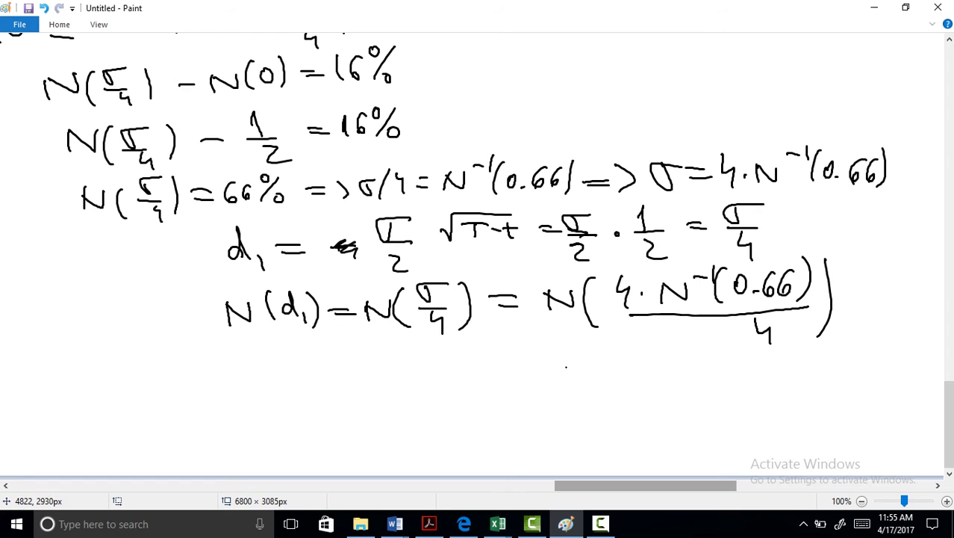
Cancel the 4s and write = N(N⁻¹(0.66)) = 0.66 on the next lines.
{"action": "left_click_drag", "start_coordinate": [548, 375], "coordinate": [575, 375]}
{"action": "left_click_drag", "start_coordinate": [576, 382], "coordinate": [553, 382]}
{"action": "left_click_drag", "start_coordinate": [634, 271], "coordinate": [607, 326]}
{"action": "left_click_drag", "start_coordinate": [773, 318], "coordinate": [746, 350]}
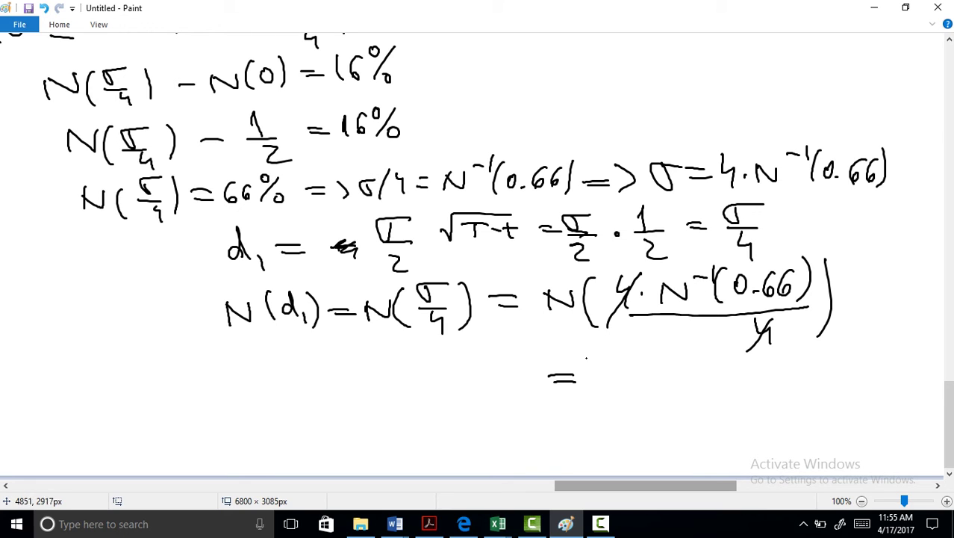
{"action": "left_click_drag", "start_coordinate": [610, 383], "coordinate": [612, 380]}
{"action": "left_click_drag", "start_coordinate": [672, 374], "coordinate": [657, 389]}
{"action": "mouse_move", "coordinate": [633, 389]}
{"action": "left_mouse_down"}
{"action": "mouse_move", "coordinate": [755, 375]}
{"action": "mouse_move", "coordinate": [765, 401]}
{"action": "mouse_move", "coordinate": [798, 375]}
{"action": "left_mouse_up"}
{"action": "left_click_drag", "start_coordinate": [807, 364], "coordinate": [825, 367]}
{"action": "mouse_move", "coordinate": [829, 363]}
{"action": "left_mouse_down"}
{"action": "mouse_move", "coordinate": [826, 390]}
{"action": "mouse_move", "coordinate": [842, 377]}
{"action": "mouse_move", "coordinate": [879, 378]}
{"action": "left_mouse_up"}
{"action": "left_click_drag", "start_coordinate": [894, 361], "coordinate": [889, 391]}
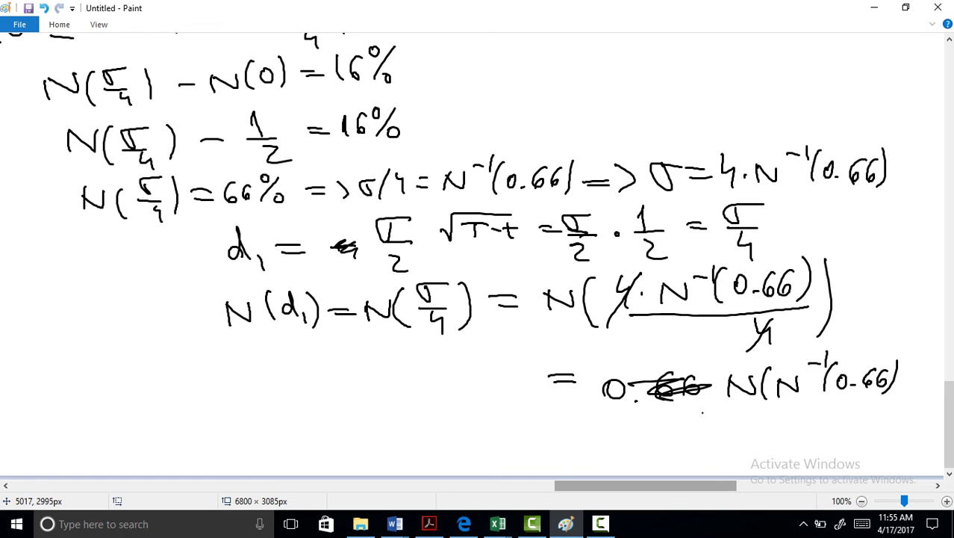
{"action": "mouse_move", "coordinate": [691, 422]}
{"action": "left_mouse_down"}
{"action": "mouse_move", "coordinate": [729, 431]}
{"action": "mouse_move", "coordinate": [762, 418]}
{"action": "left_mouse_up"}
{"action": "left_click_drag", "start_coordinate": [777, 426], "coordinate": [813, 424]}
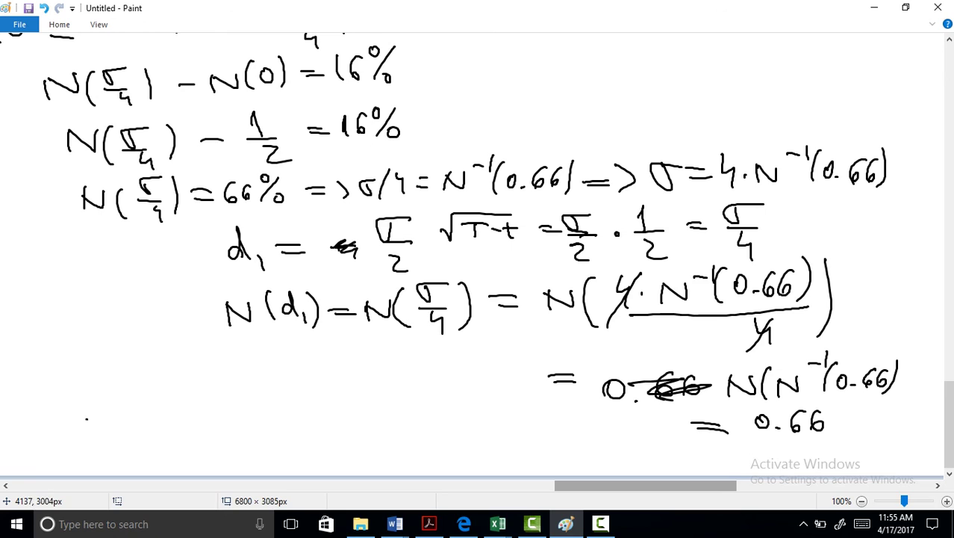
Write 'd₂ = −d₁ ⇒' at the lower left, then cross it out.
{"action": "left_click_drag", "start_coordinate": [87, 419], "coordinate": [116, 441]}
{"action": "mouse_move", "coordinate": [124, 416]}
{"action": "left_mouse_down"}
{"action": "mouse_move", "coordinate": [152, 428]}
{"action": "mouse_move", "coordinate": [193, 418]}
{"action": "mouse_move", "coordinate": [220, 434]}
{"action": "left_mouse_up"}
{"action": "left_click_drag", "start_coordinate": [230, 416], "coordinate": [253, 419]}
{"action": "left_click_drag", "start_coordinate": [253, 407], "coordinate": [259, 423]}
{"action": "mouse_move", "coordinate": [136, 409]}
{"action": "left_mouse_down"}
{"action": "mouse_move", "coordinate": [119, 415]}
{"action": "mouse_move", "coordinate": [274, 420]}
{"action": "left_mouse_up"}
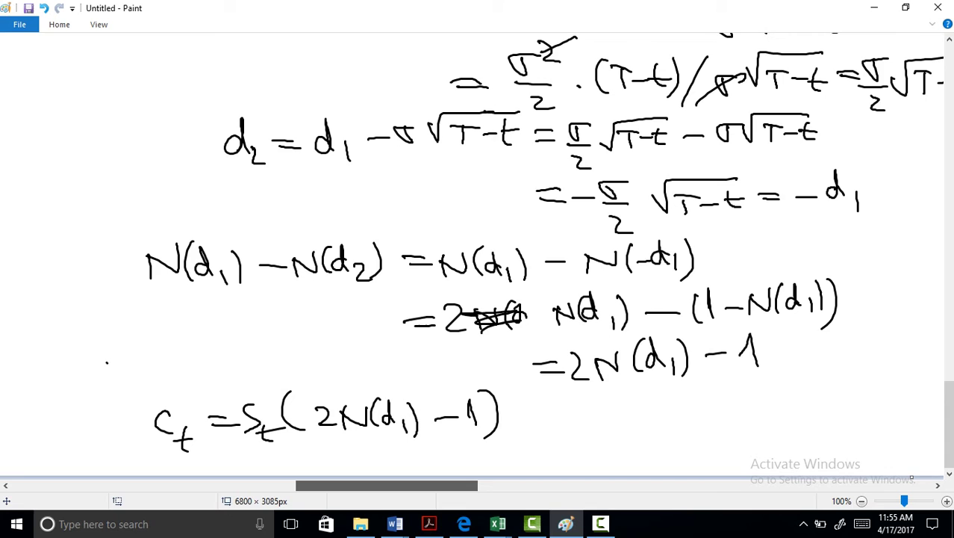
Write '= 100' after c_t = S_t(2N(d₁) − 1).
{"action": "left_click_drag", "start_coordinate": [386, 485], "coordinate": [404, 485]}
{"action": "left_click_drag", "start_coordinate": [422, 415], "coordinate": [441, 414]}
{"action": "left_click_drag", "start_coordinate": [426, 421], "coordinate": [470, 422]}
{"action": "left_click_drag", "start_coordinate": [478, 409], "coordinate": [484, 423]}
{"action": "left_click_drag", "start_coordinate": [504, 407], "coordinate": [501, 422]}
{"action": "left_click", "coordinate": [535, 416]}
{"action": "left_click", "coordinate": [530, 388]}
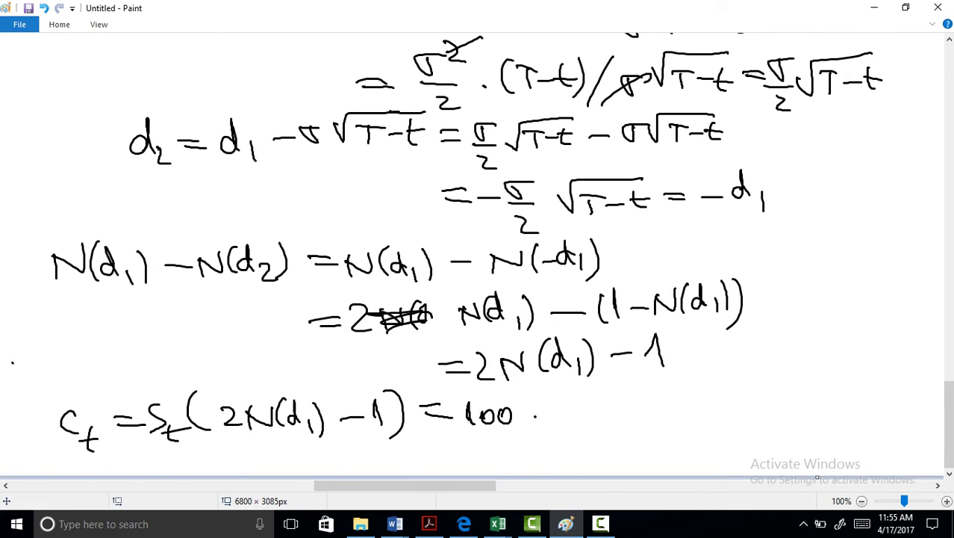
Complete ·(2·0.66−1) and write the '= 32$' result line below.
{"action": "mouse_move", "coordinate": [569, 401]}
{"action": "left_mouse_down"}
{"action": "mouse_move", "coordinate": [568, 431]}
{"action": "mouse_move", "coordinate": [619, 405]}
{"action": "left_mouse_up"}
{"action": "left_click", "coordinate": [601, 417]}
{"action": "mouse_move", "coordinate": [655, 398]}
{"action": "left_mouse_down"}
{"action": "mouse_move", "coordinate": [648, 409]}
{"action": "mouse_move", "coordinate": [670, 416]}
{"action": "left_mouse_up"}
{"action": "left_click_drag", "start_coordinate": [689, 409], "coordinate": [705, 408]}
{"action": "left_click_drag", "start_coordinate": [709, 392], "coordinate": [721, 421]}
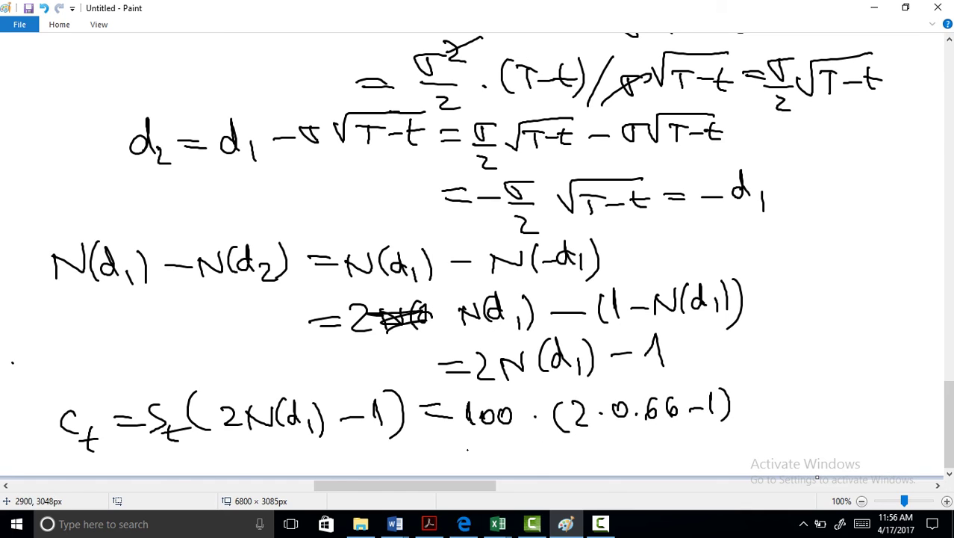
{"action": "mouse_move", "coordinate": [468, 448]}
{"action": "left_mouse_down"}
{"action": "mouse_move", "coordinate": [446, 448]}
{"action": "mouse_move", "coordinate": [550, 461]}
{"action": "left_mouse_up"}
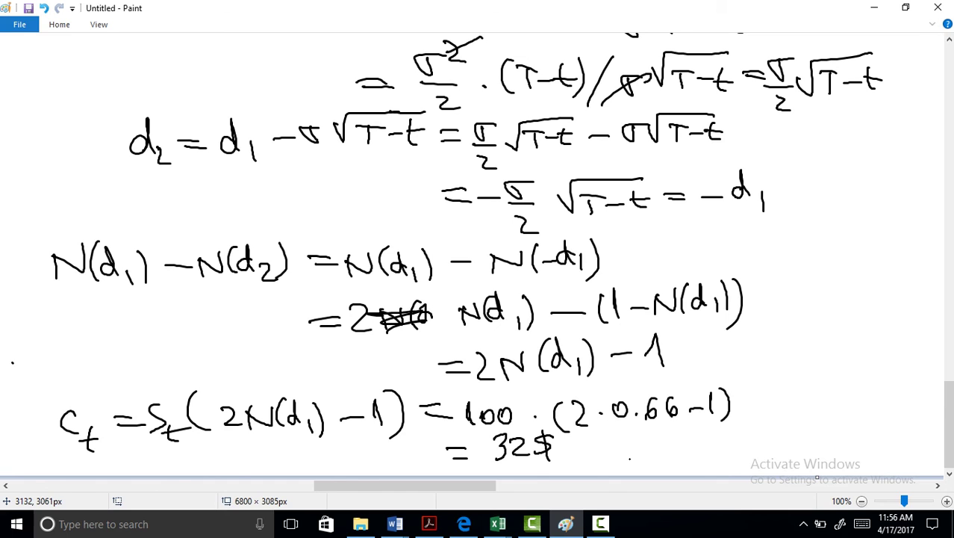
{"action": "left_click", "coordinate": [601, 523]}
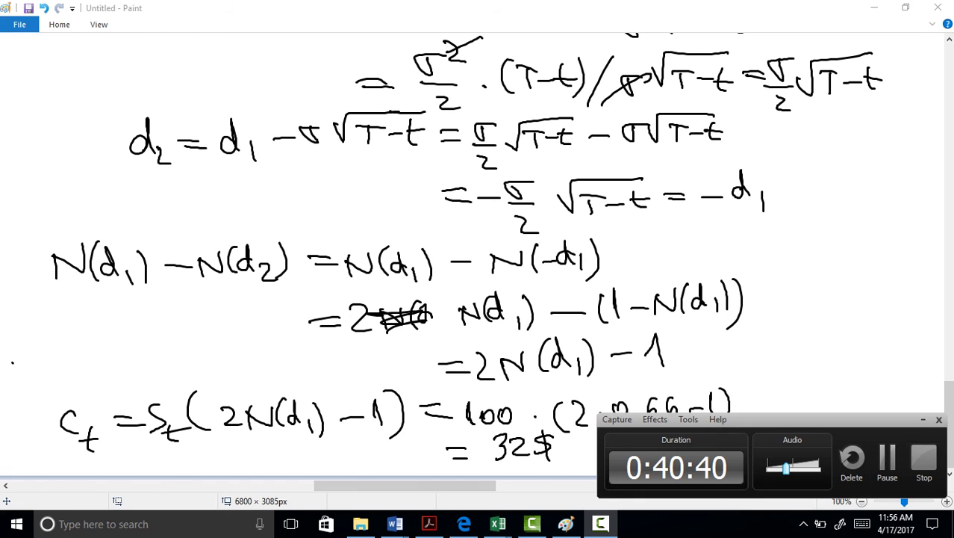